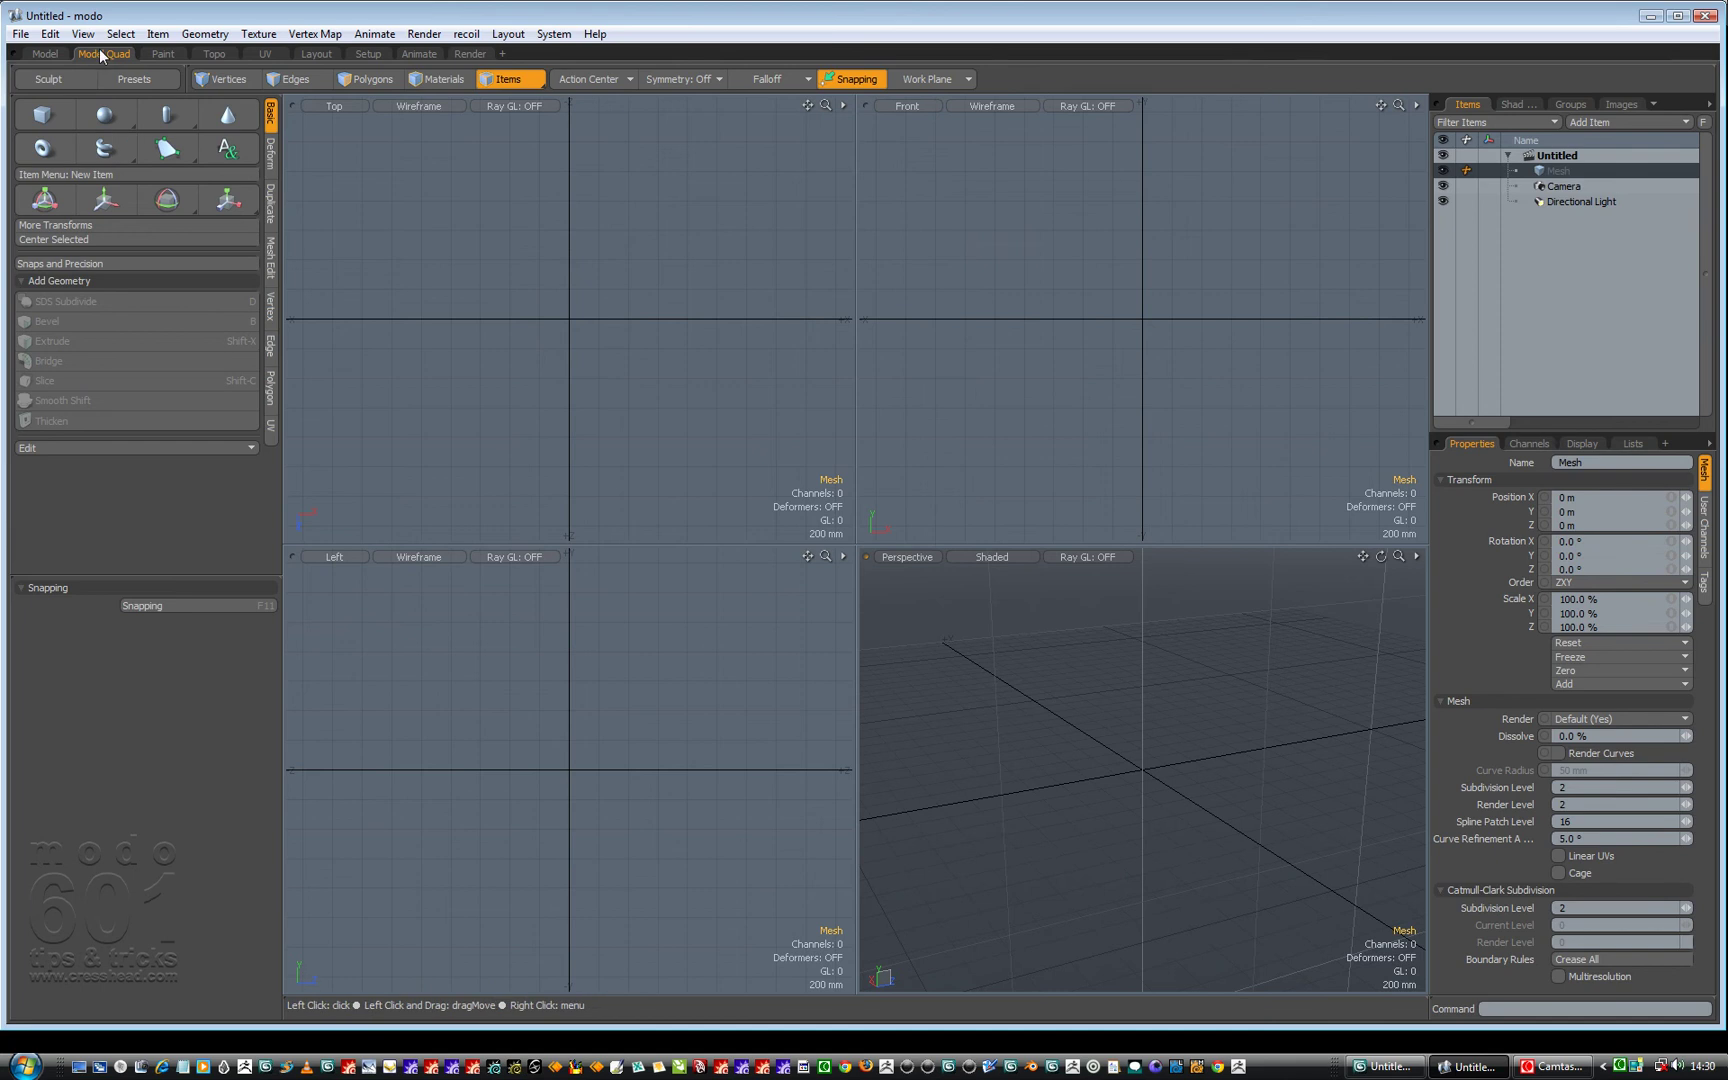
Drag out a rough cube about 1.26 m × 820 mm × 945 mm on the ground grid.
click(42, 117)
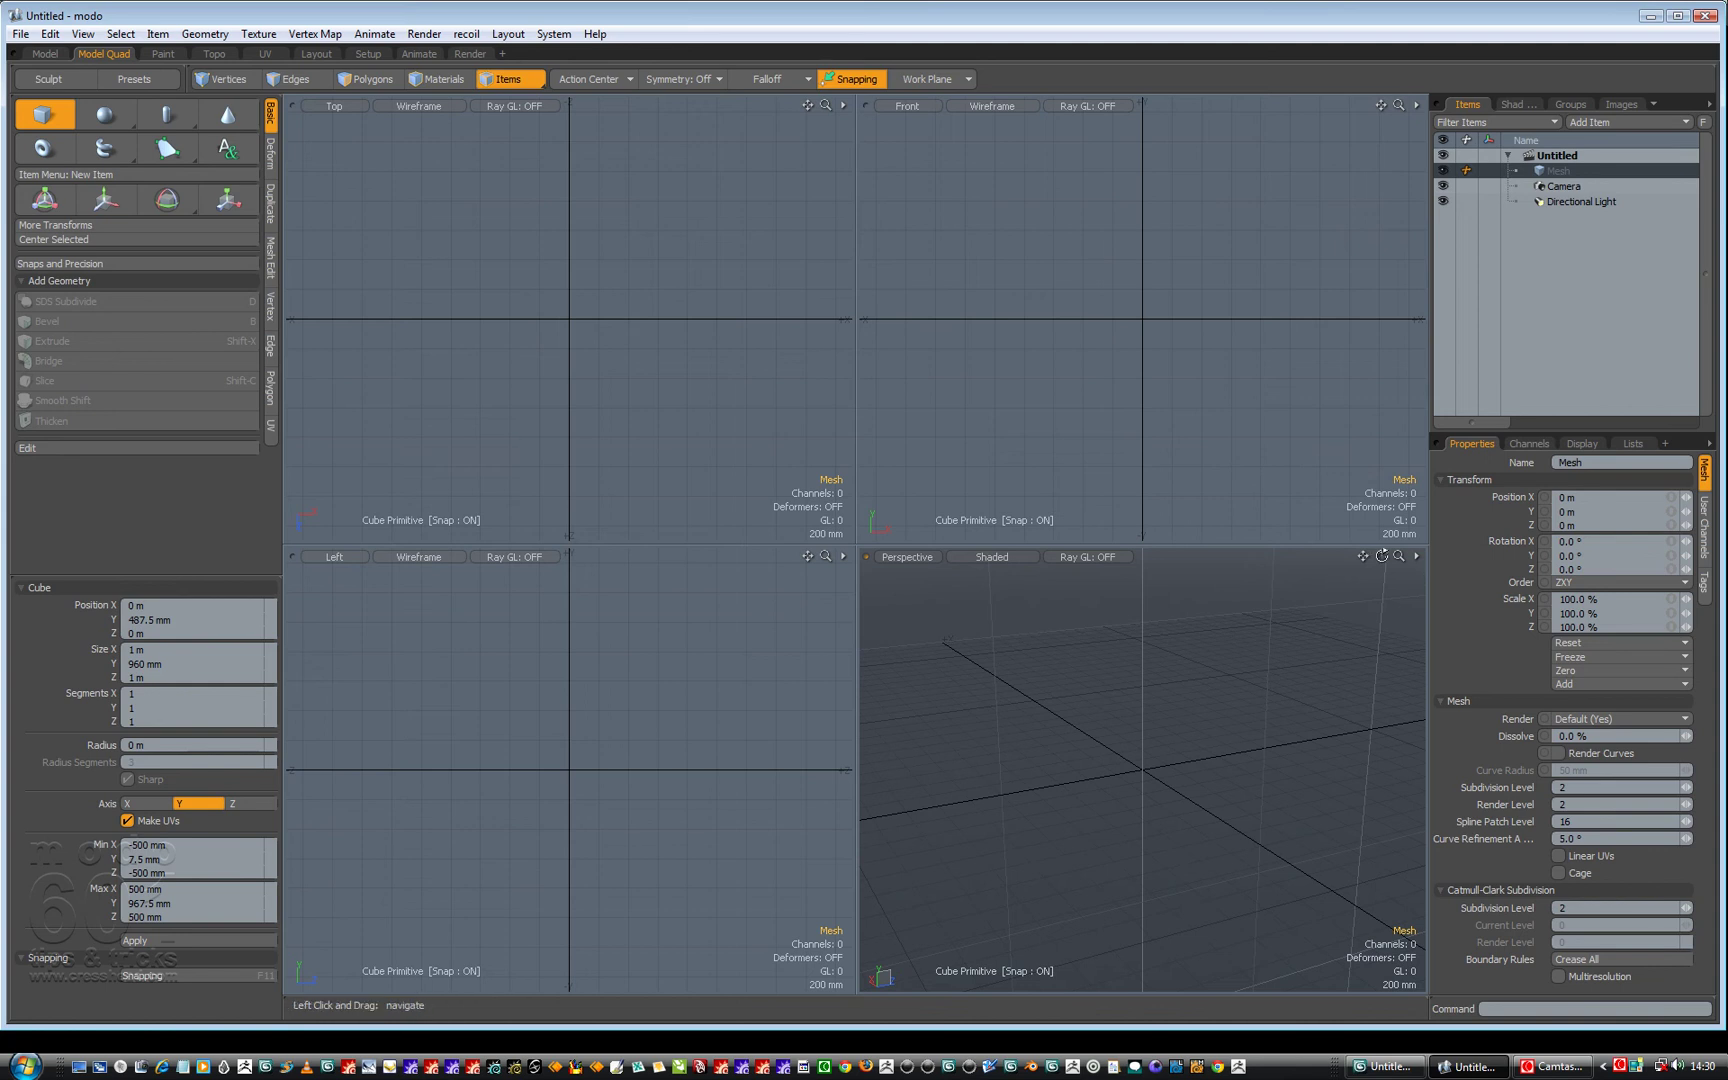
drag(1381, 556, 1320, 570)
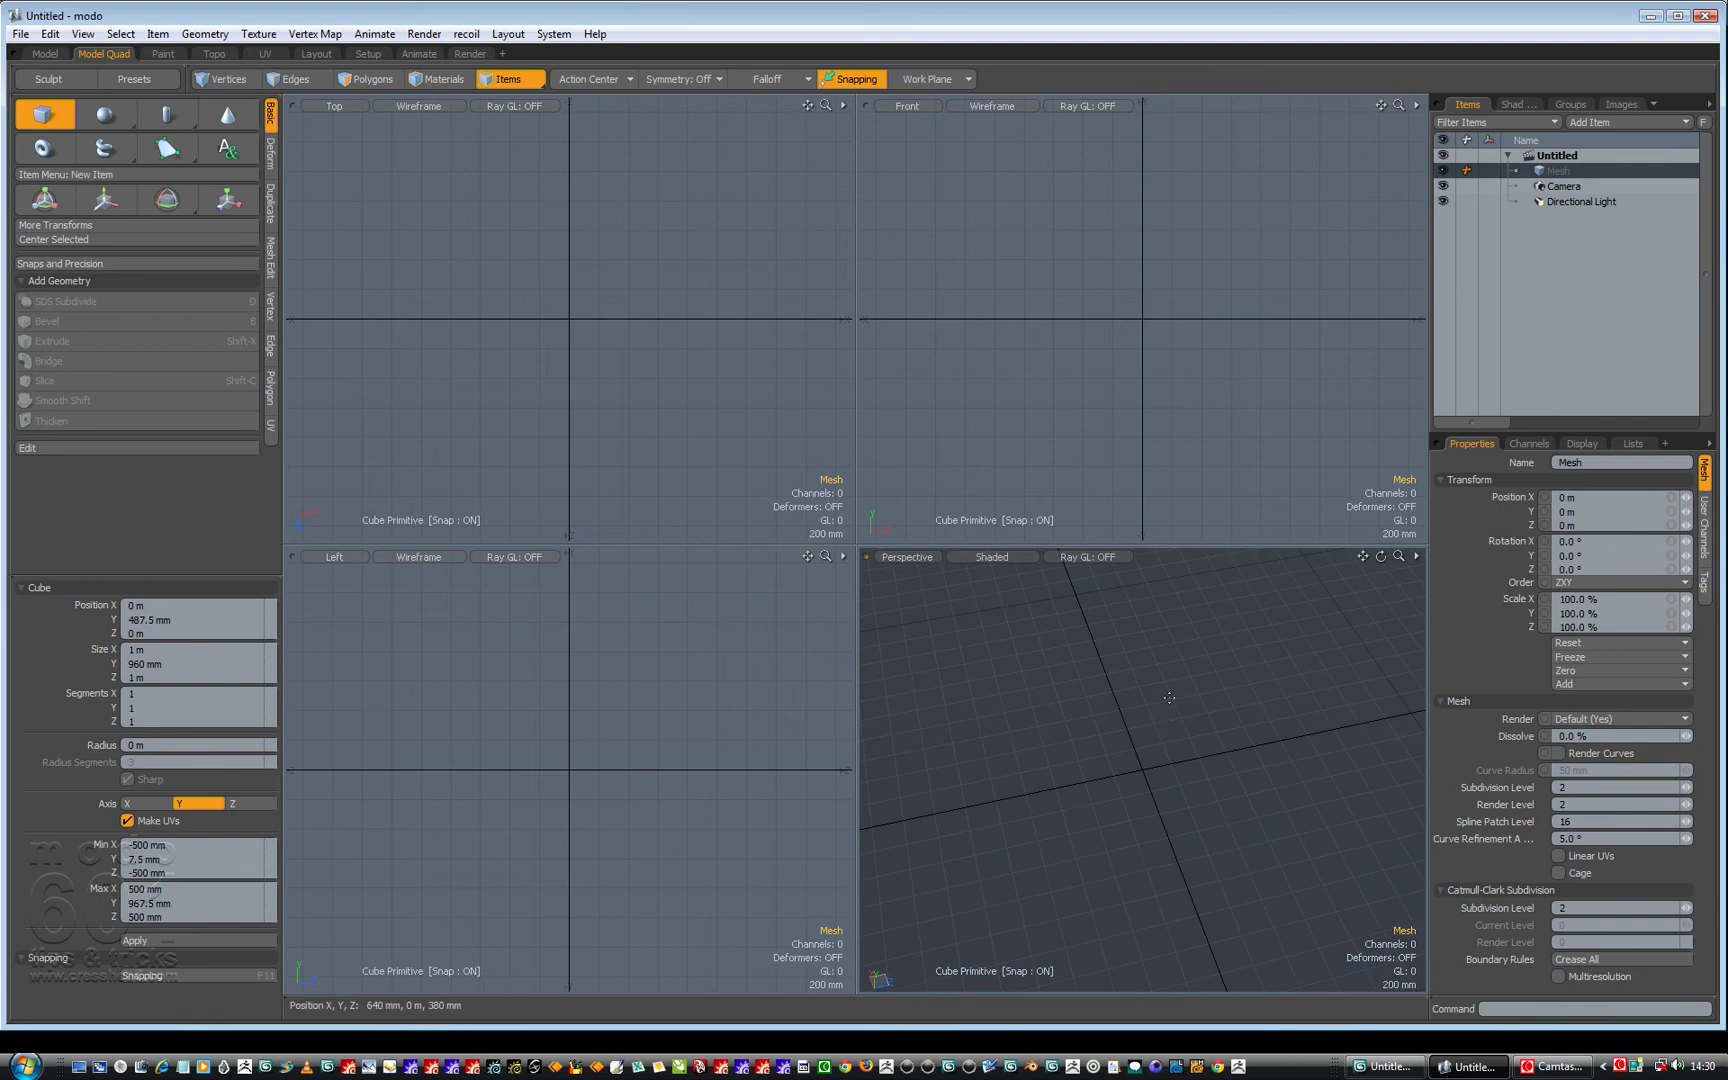
drag(1178, 702, 1092, 868)
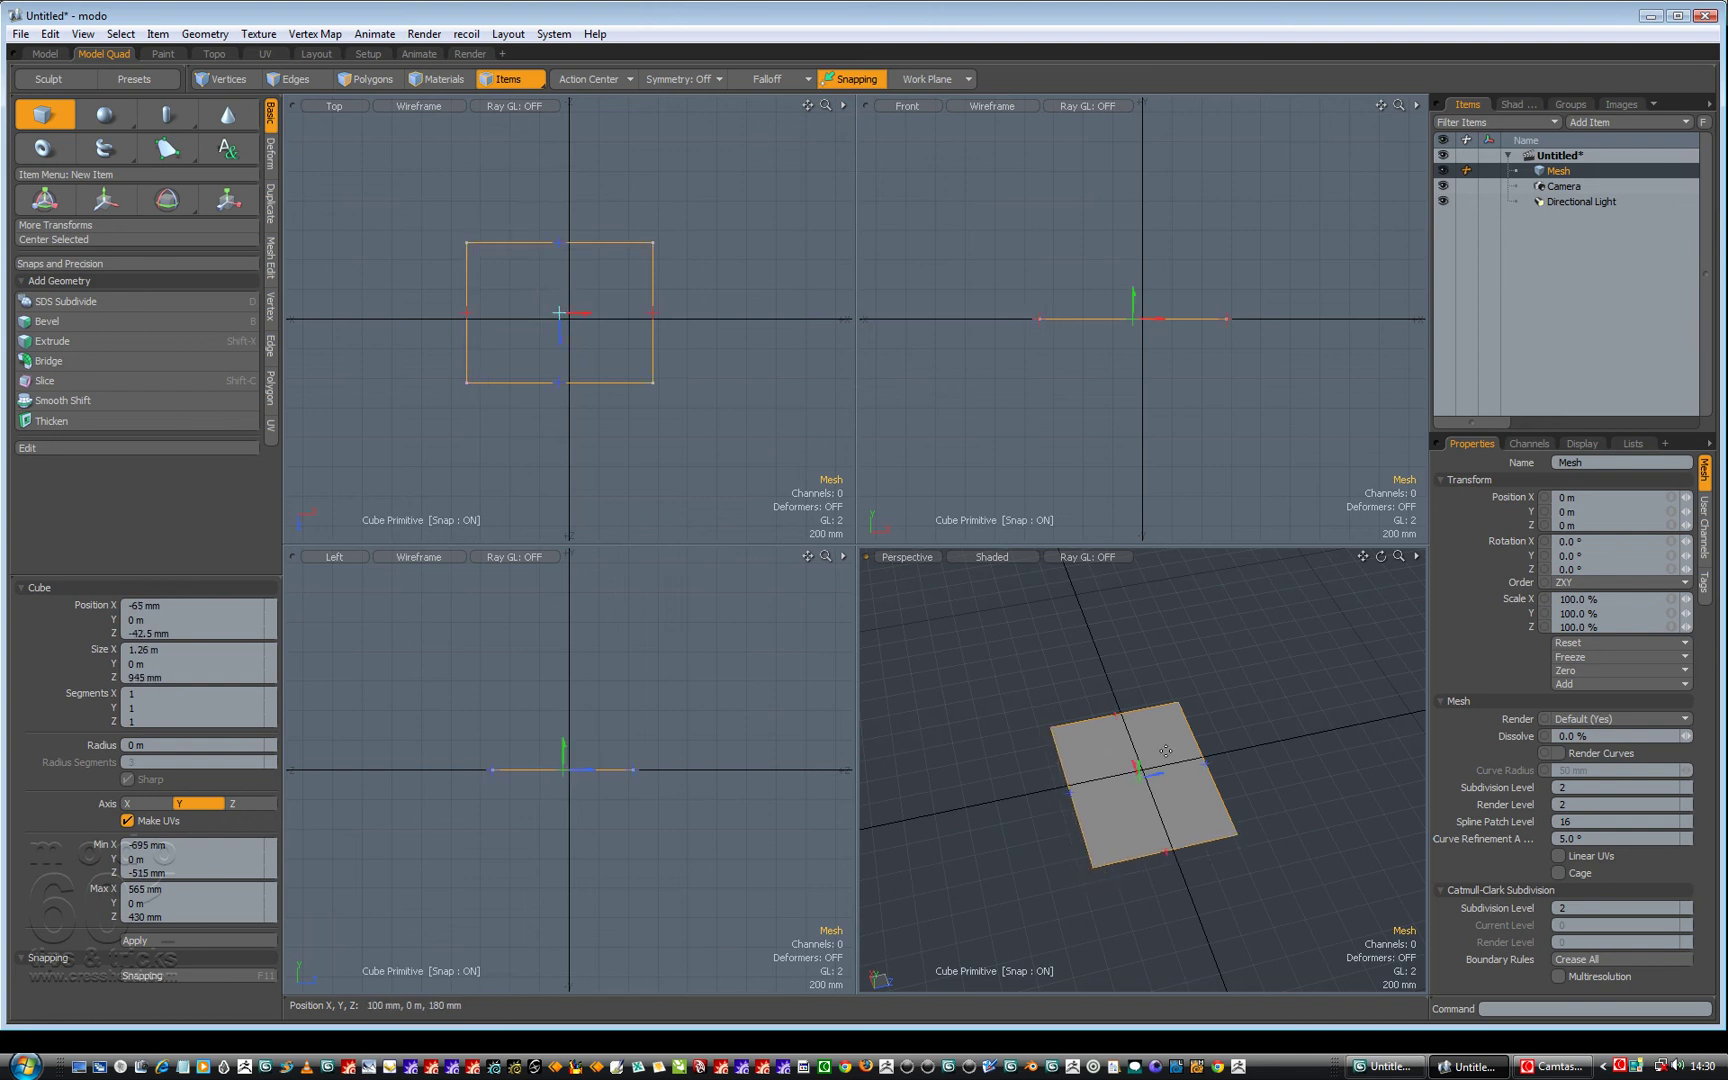
drag(1142, 778, 1142, 730)
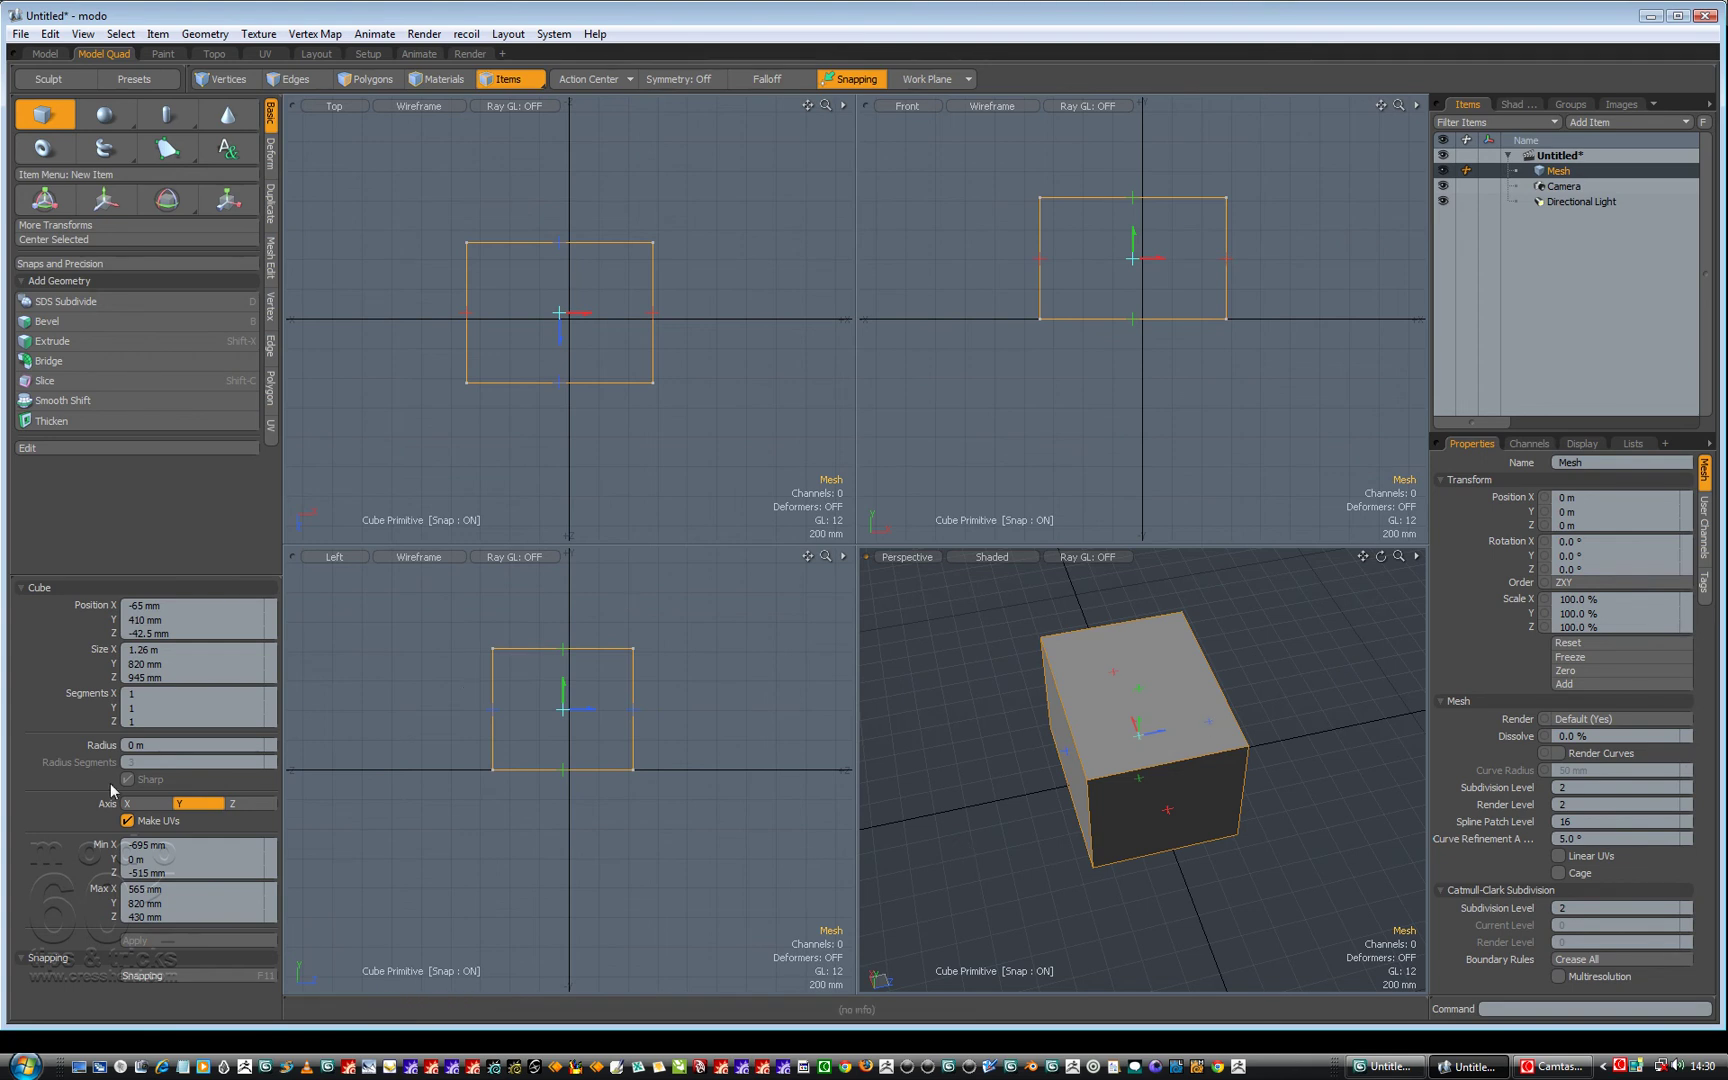
Set the cube's Position X and Z to 0.
click(174, 606)
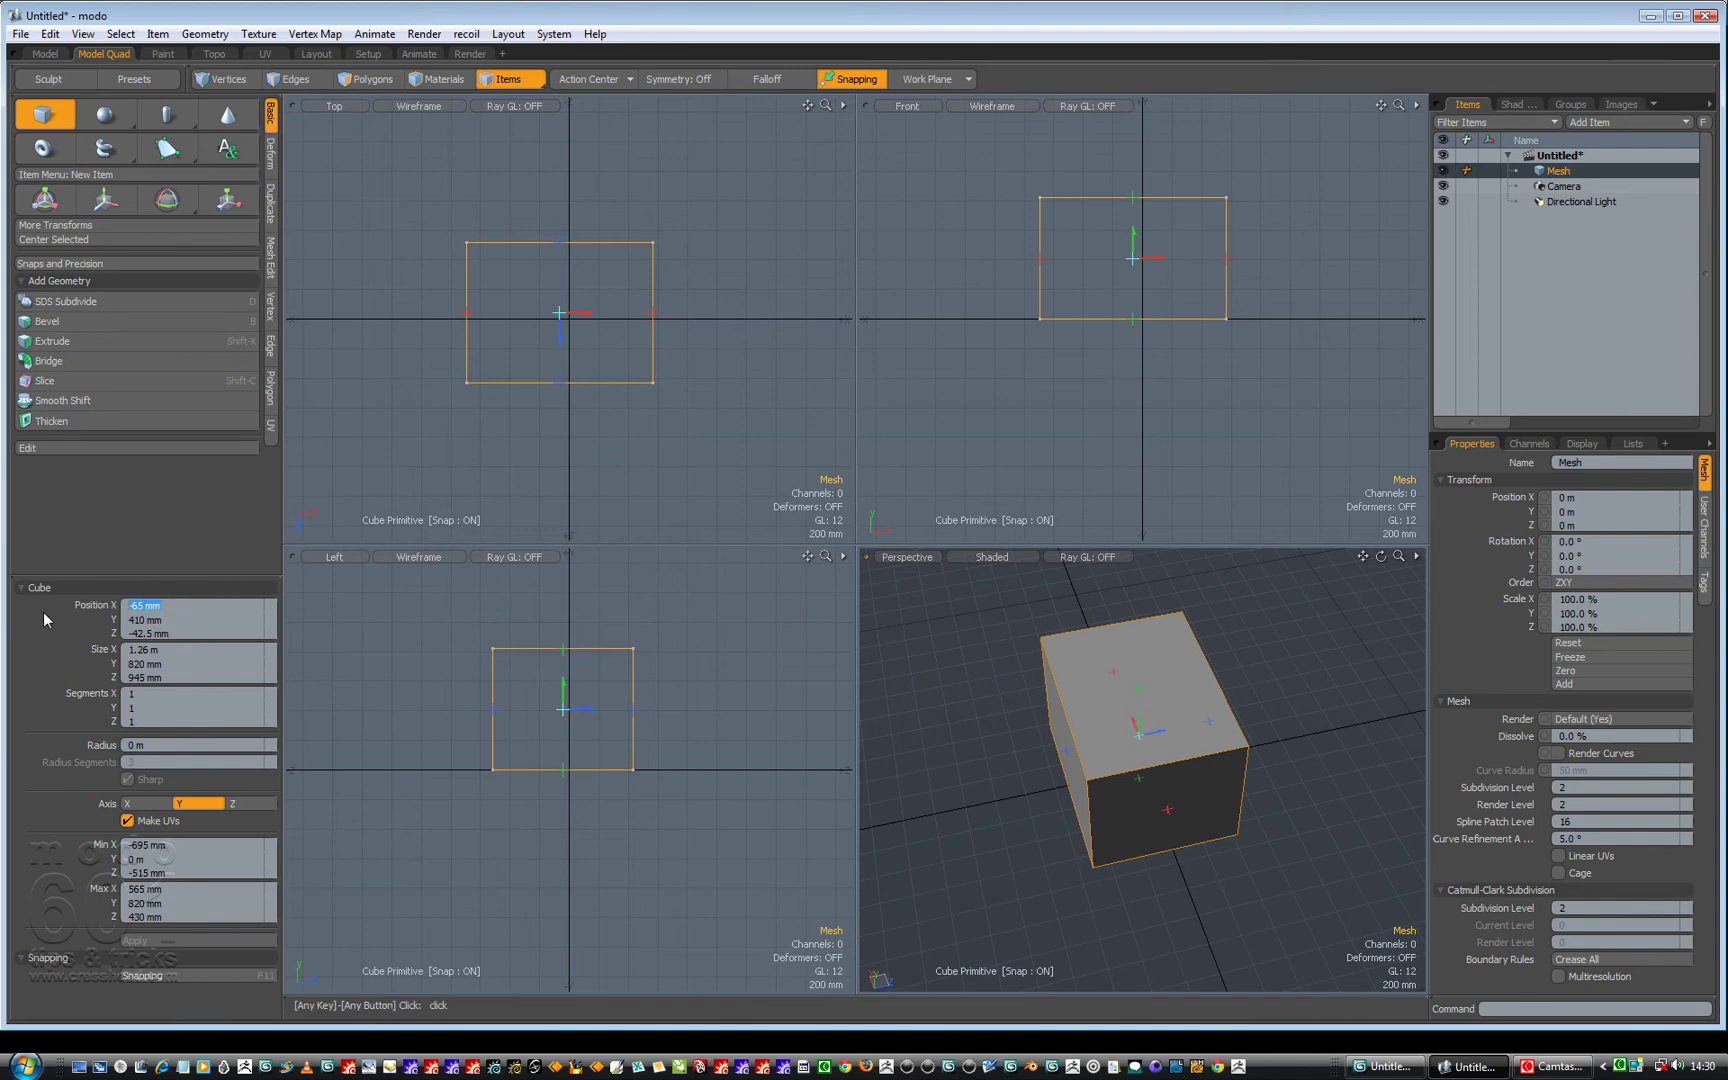
text(0)
key(Return)
click(145, 633)
text(0)
key(Return)
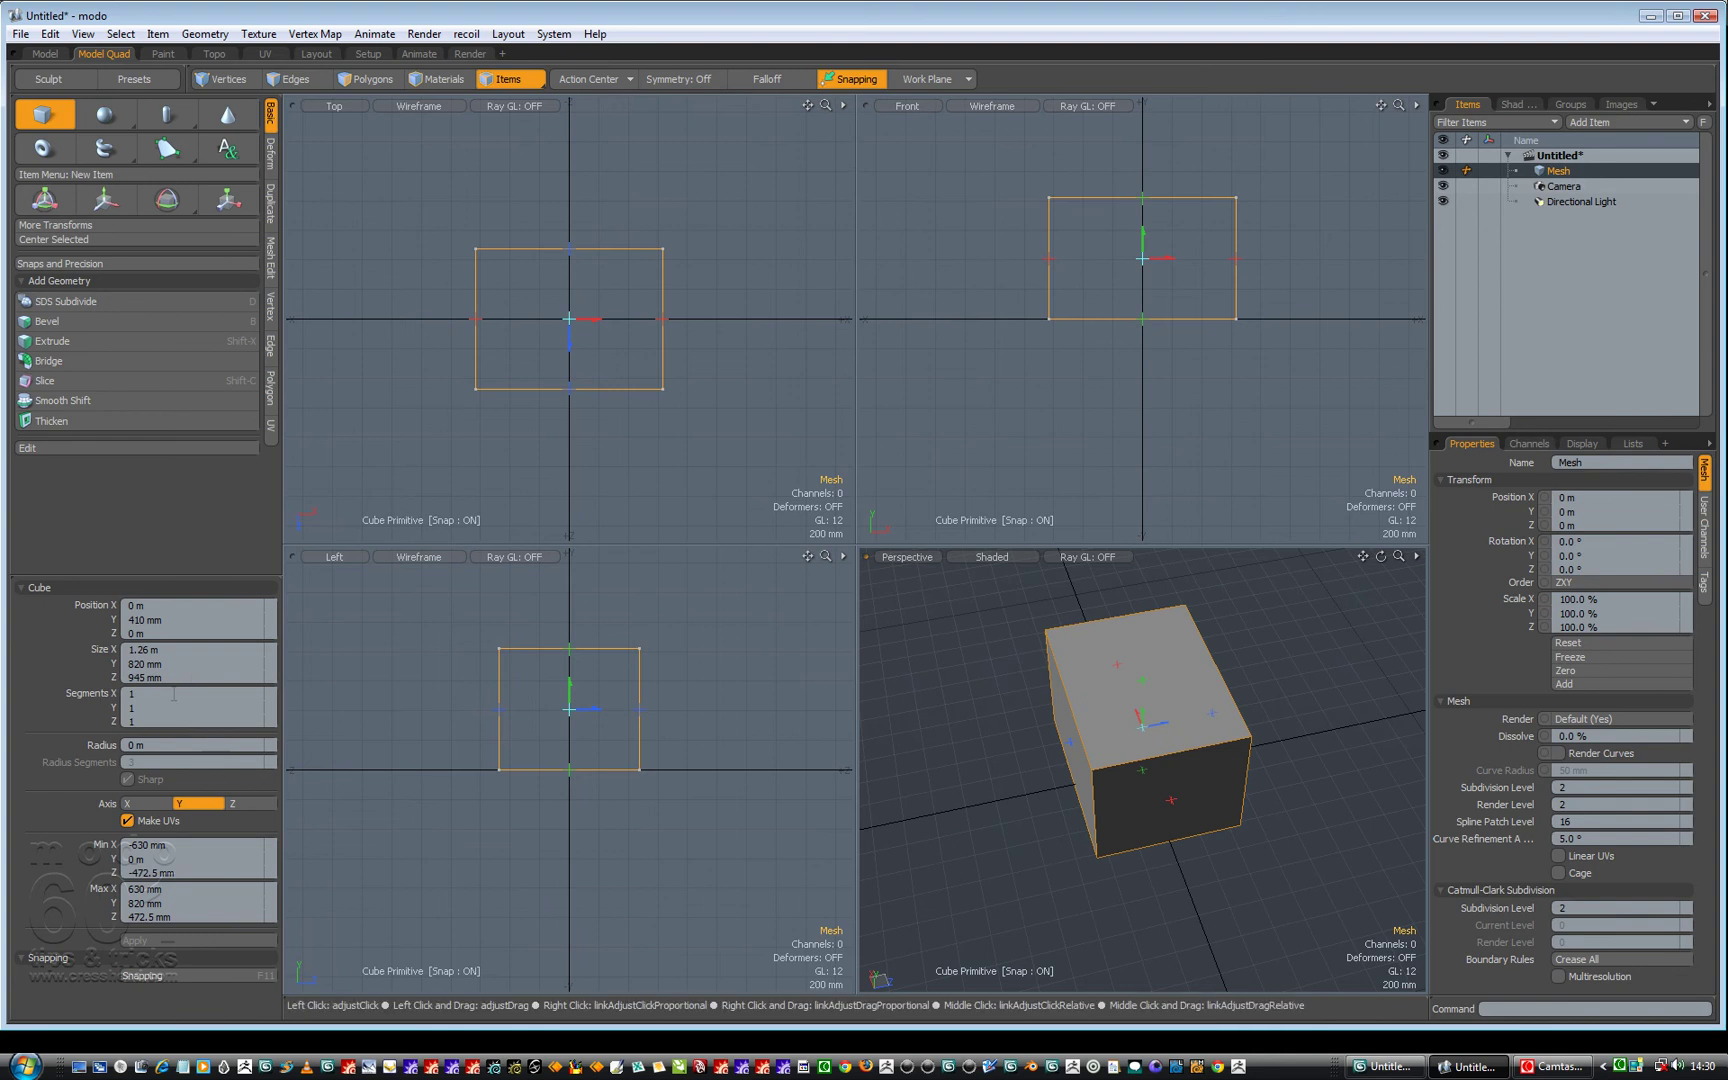
Set Size X, Y and Z to 1 m, rest the cube on the ground and commit it.
click(178, 678)
text(1)
key(Return)
click(140, 649)
text(1)
key(Return)
click(123, 665)
text(1)
key(Return)
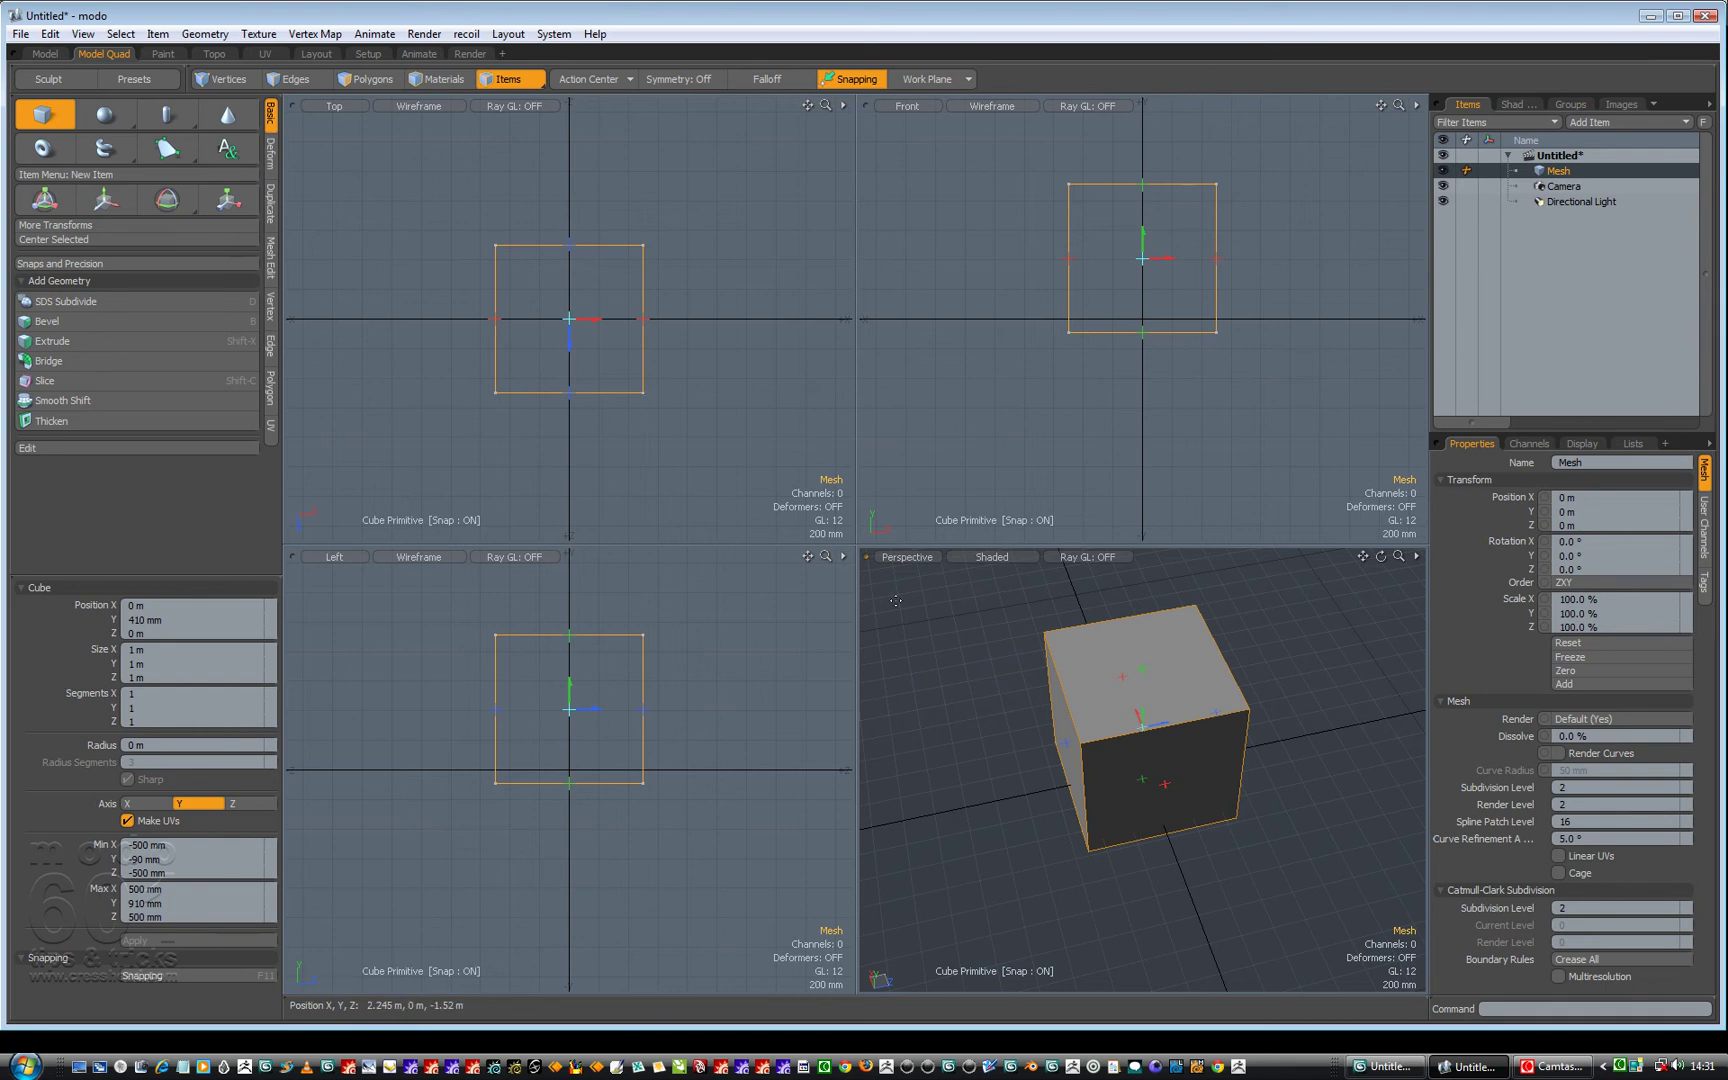
drag(1150, 241, 1150, 230)
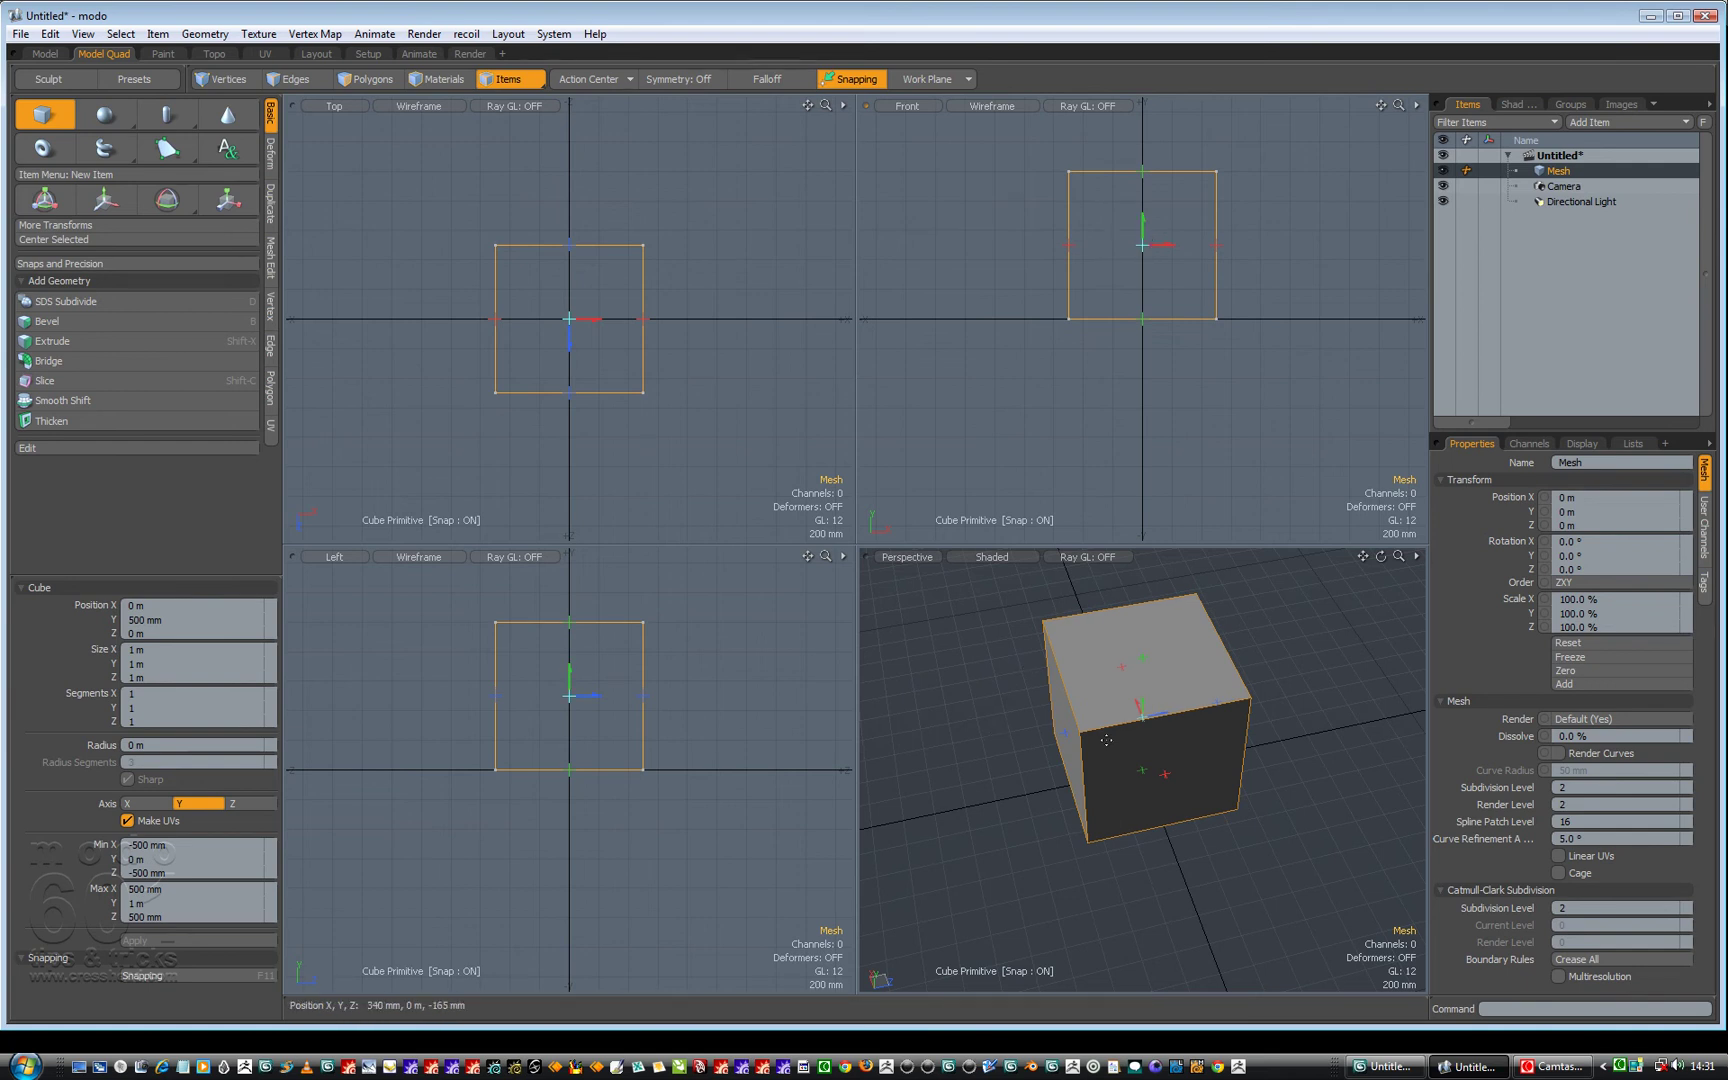
key(space)
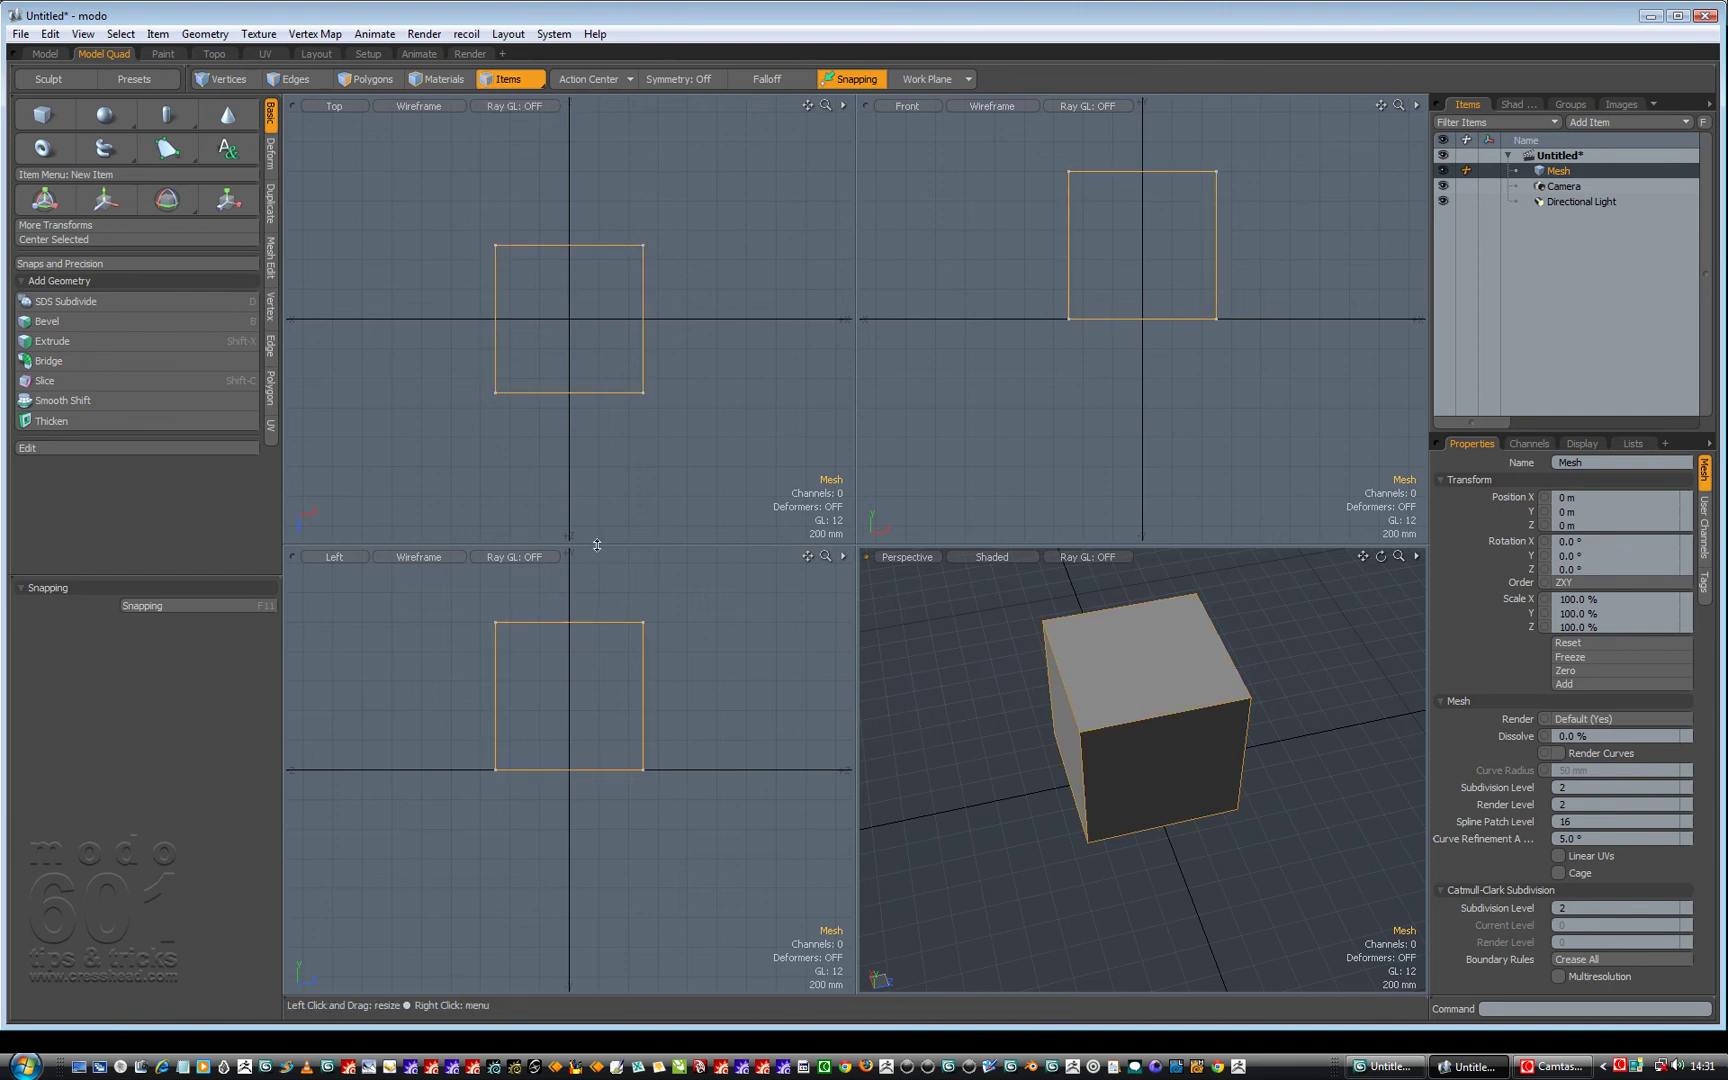
key(e)
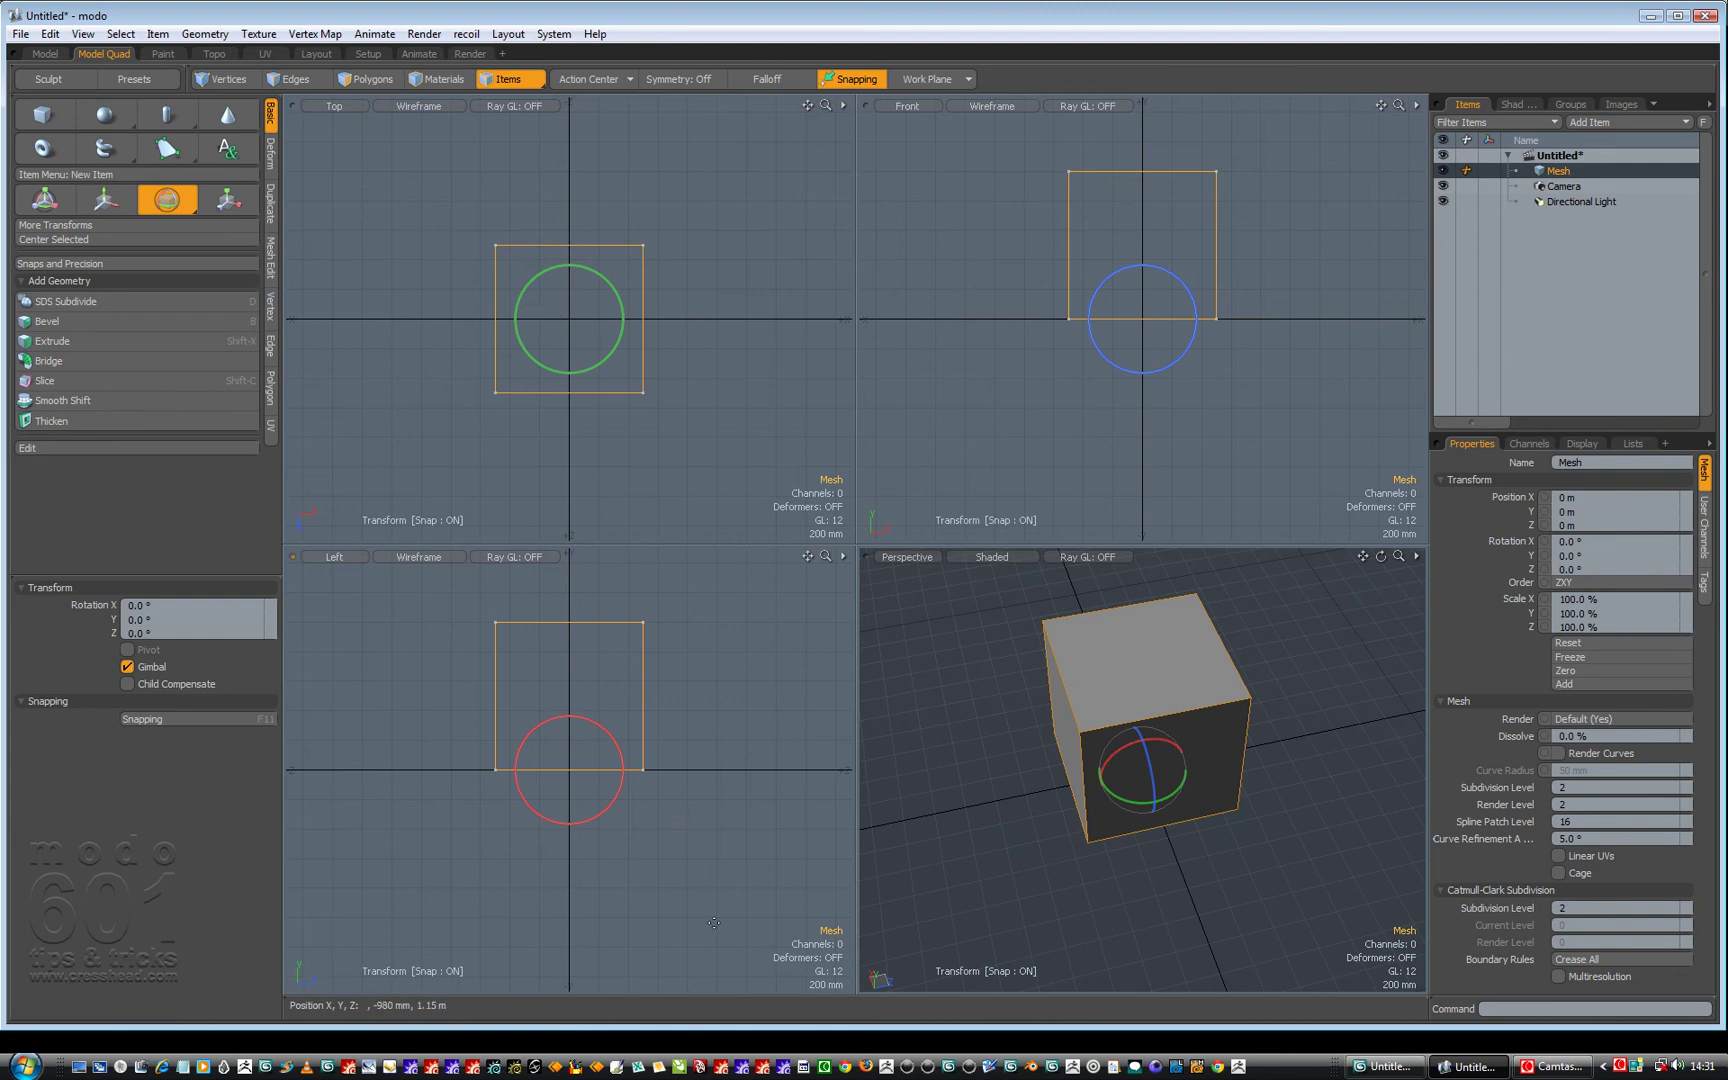
mouse_move(1117, 759)
mouse_down()
mouse_move(1128, 748)
mouse_move(1117, 759)
mouse_up()
key(ctrl+z)
drag(610, 738, 708, 764)
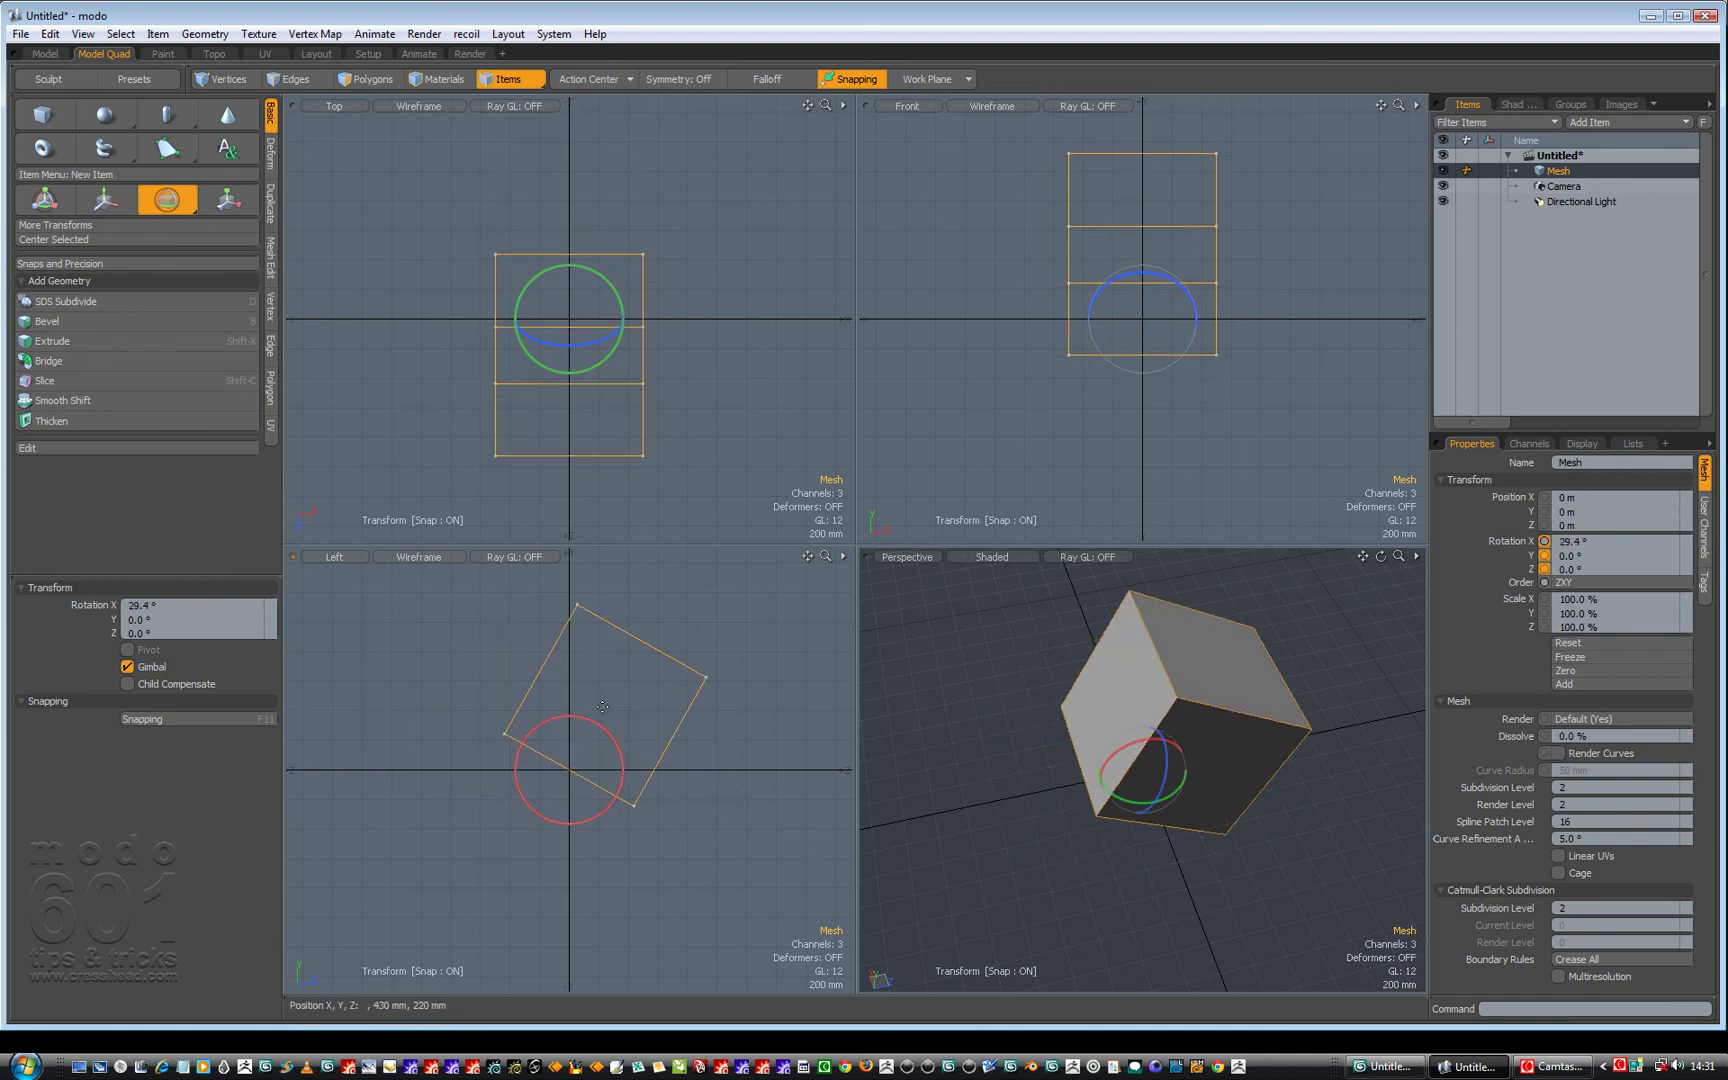
key(ctrl+z)
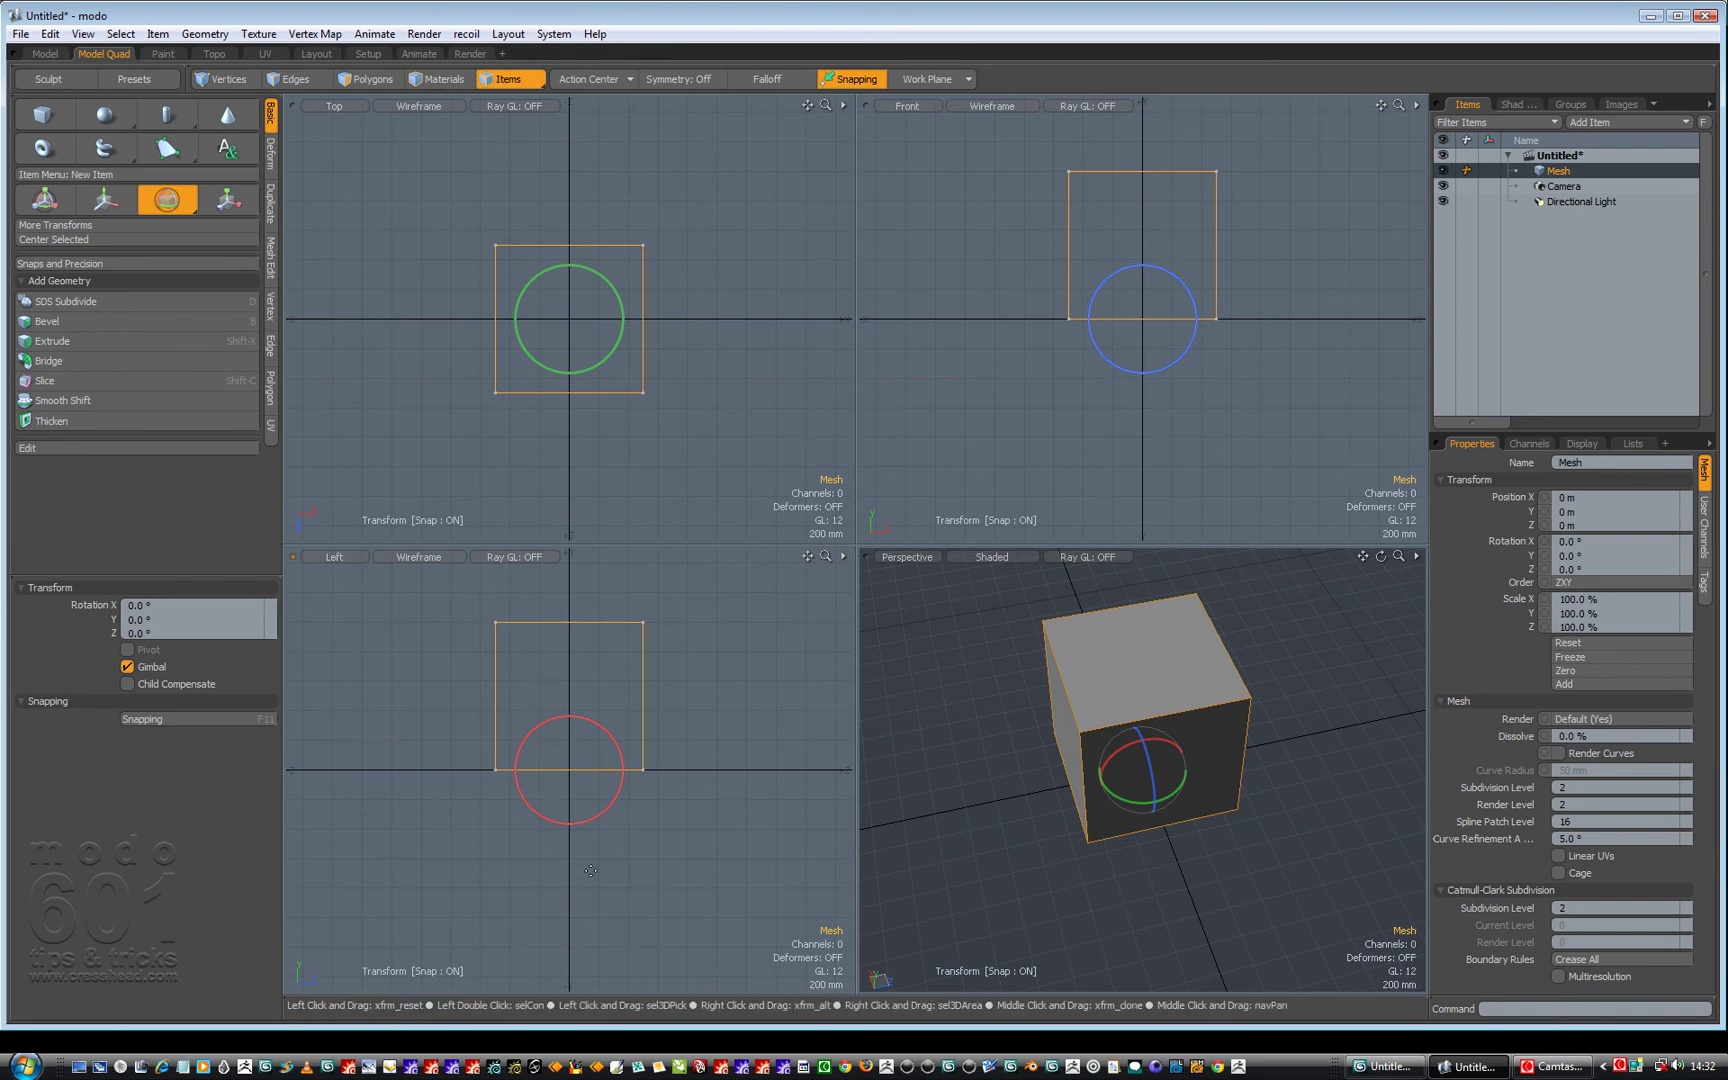
key(w)
drag(569, 728, 567, 840)
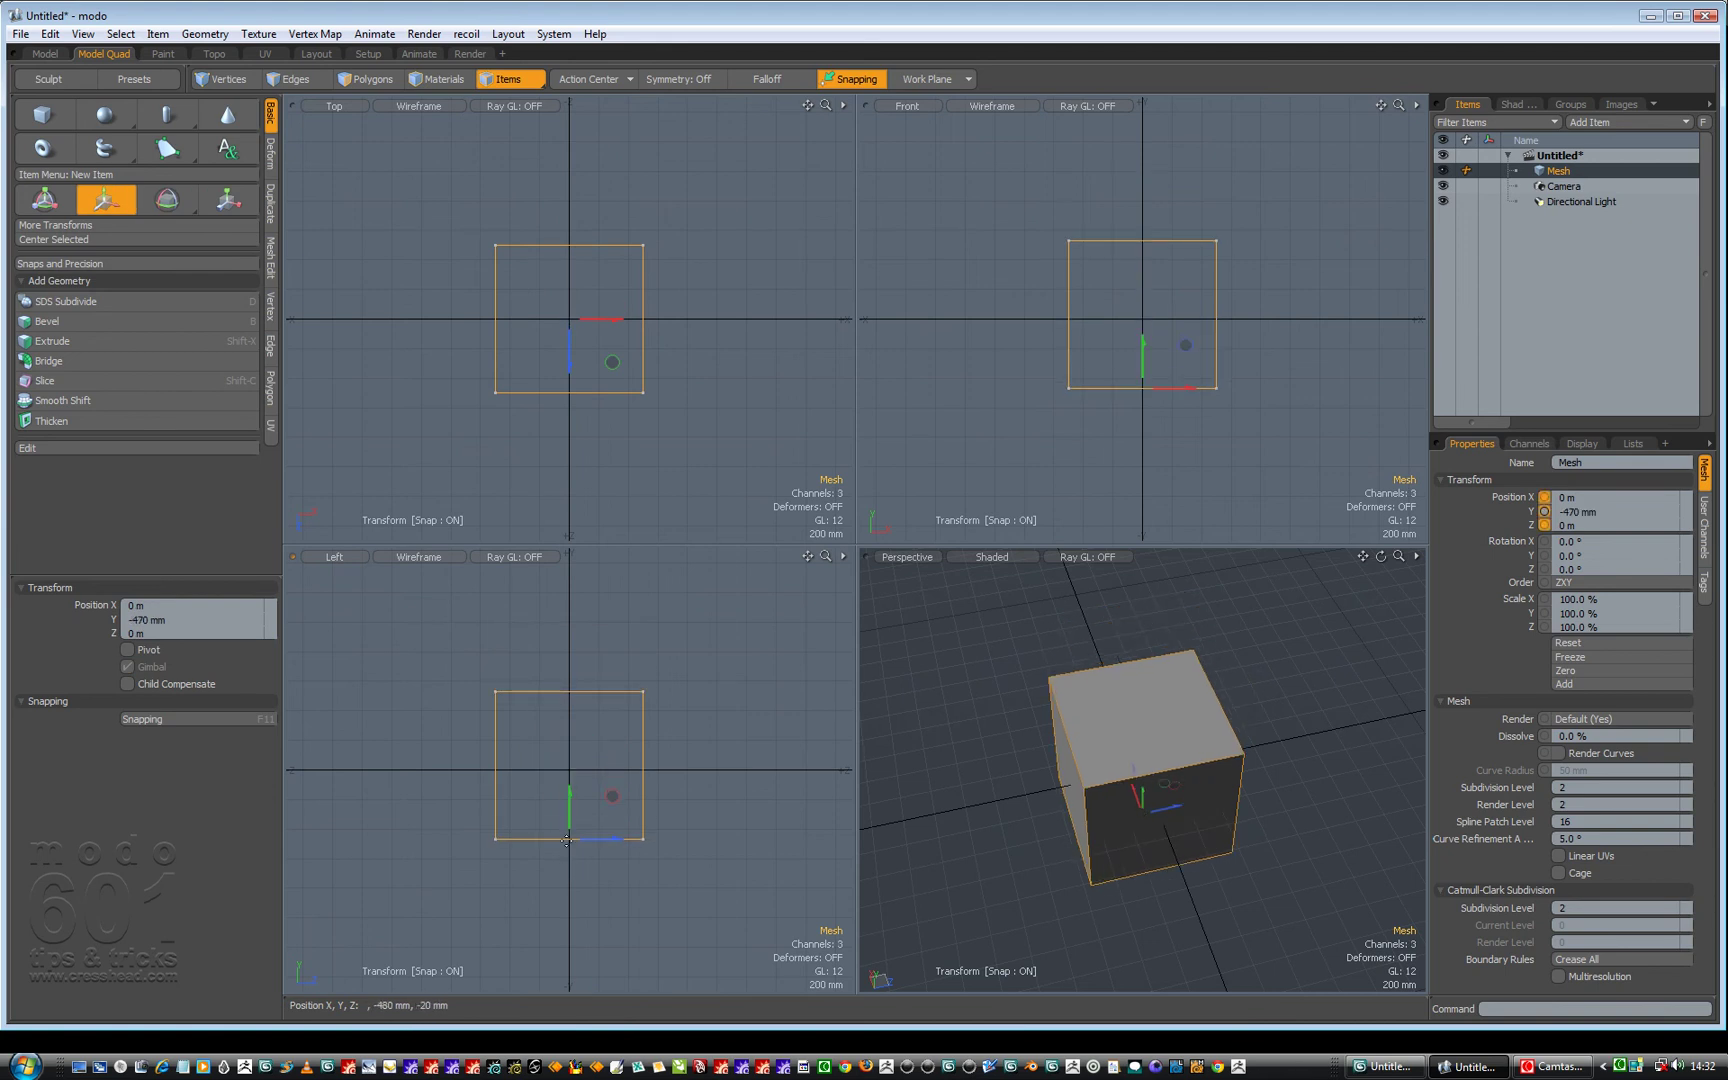
key(ctrl+z)
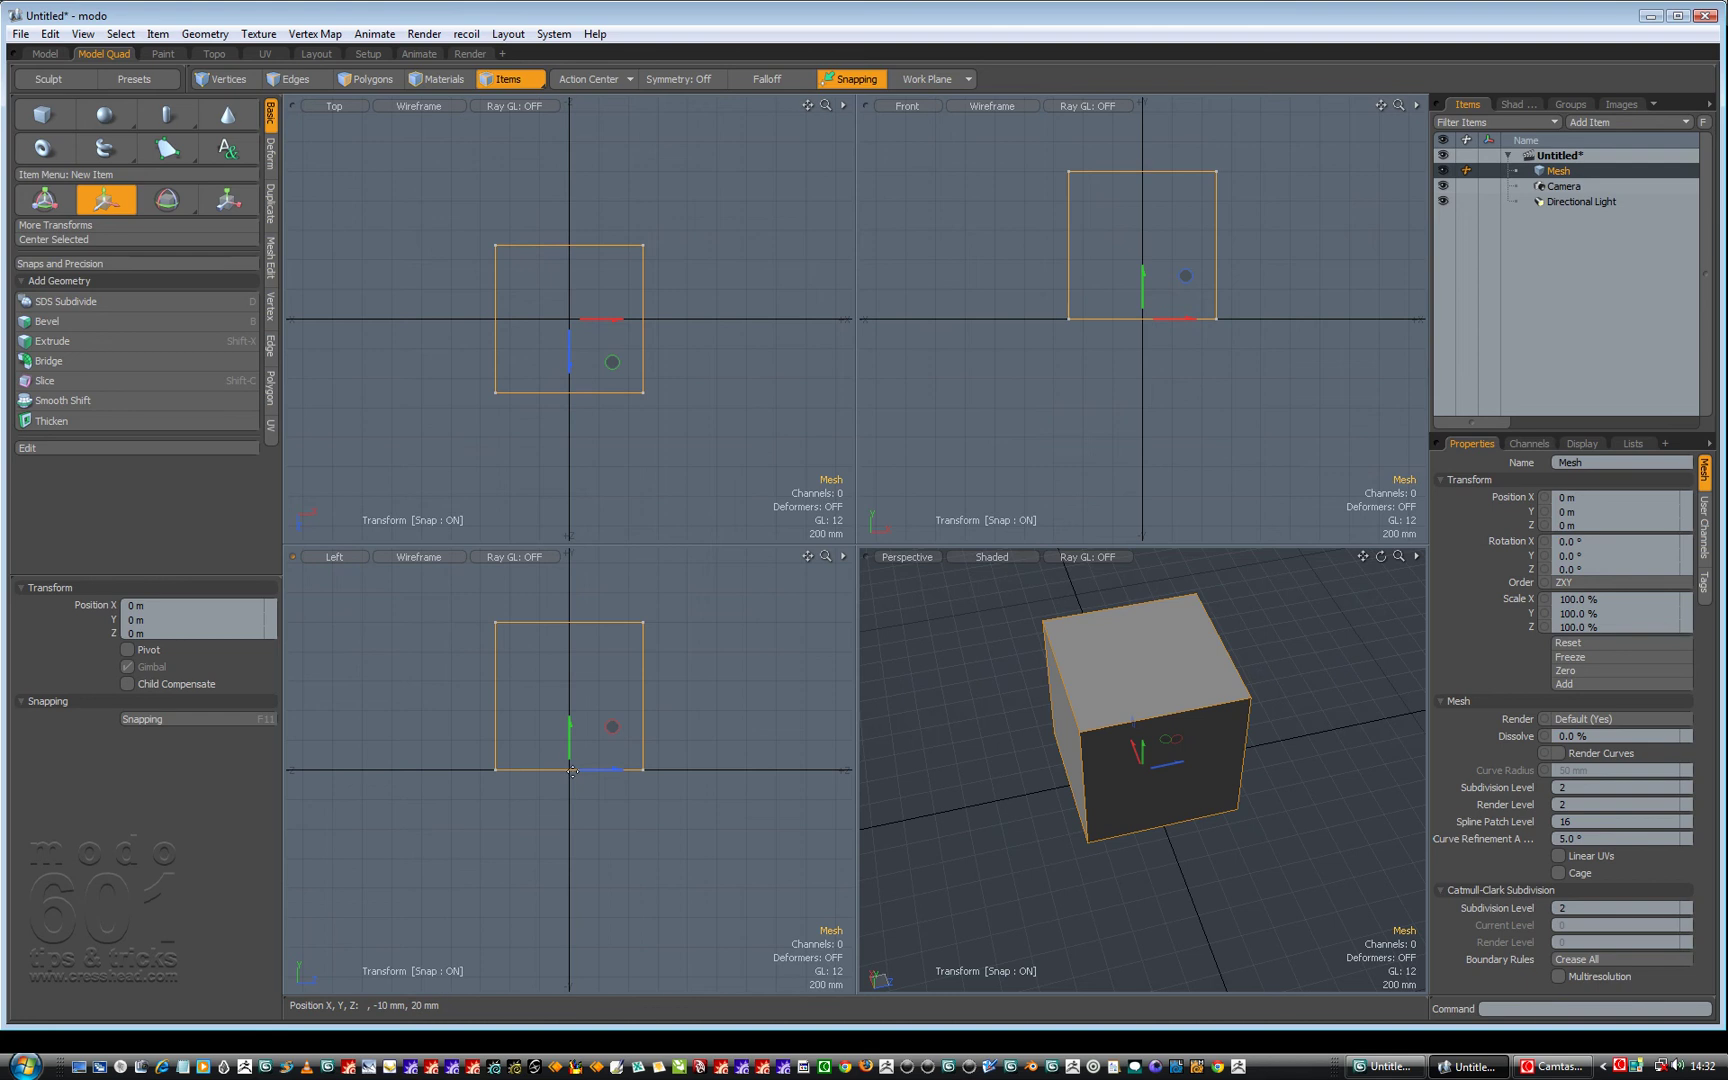
In Polygons mode, select all six connected faces of the cube.
click(353, 84)
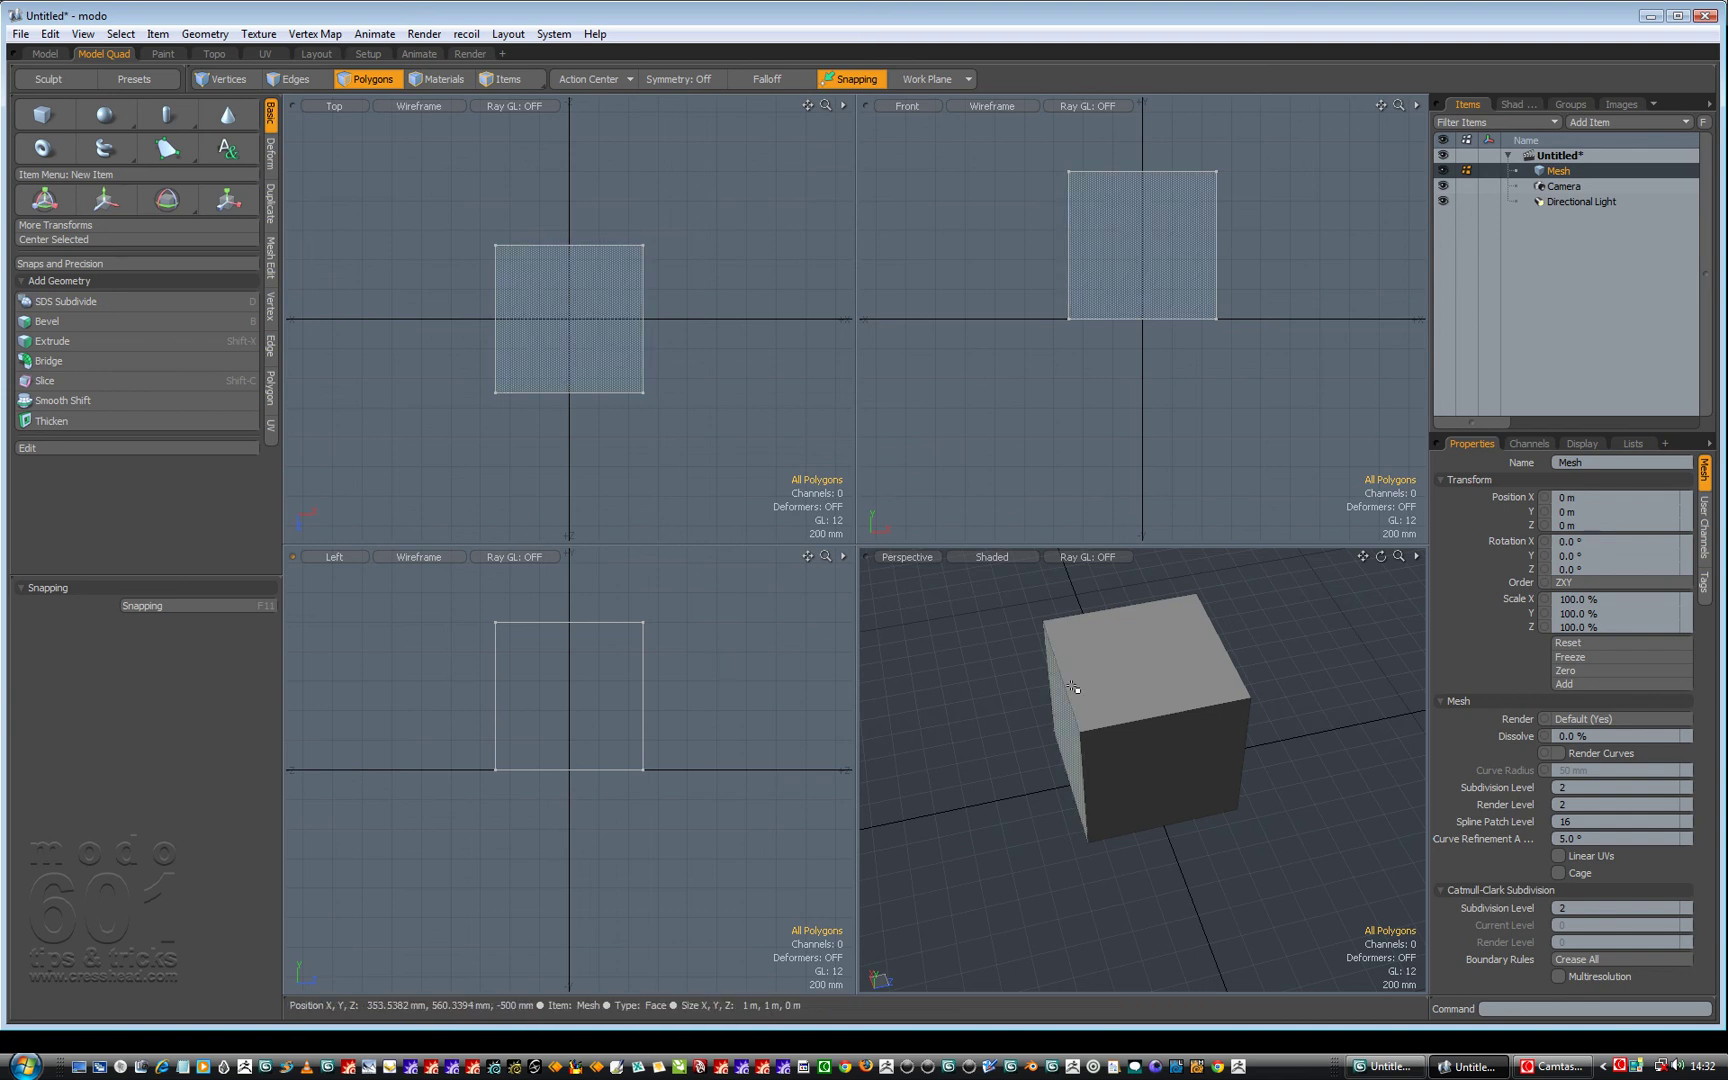
click(1138, 656)
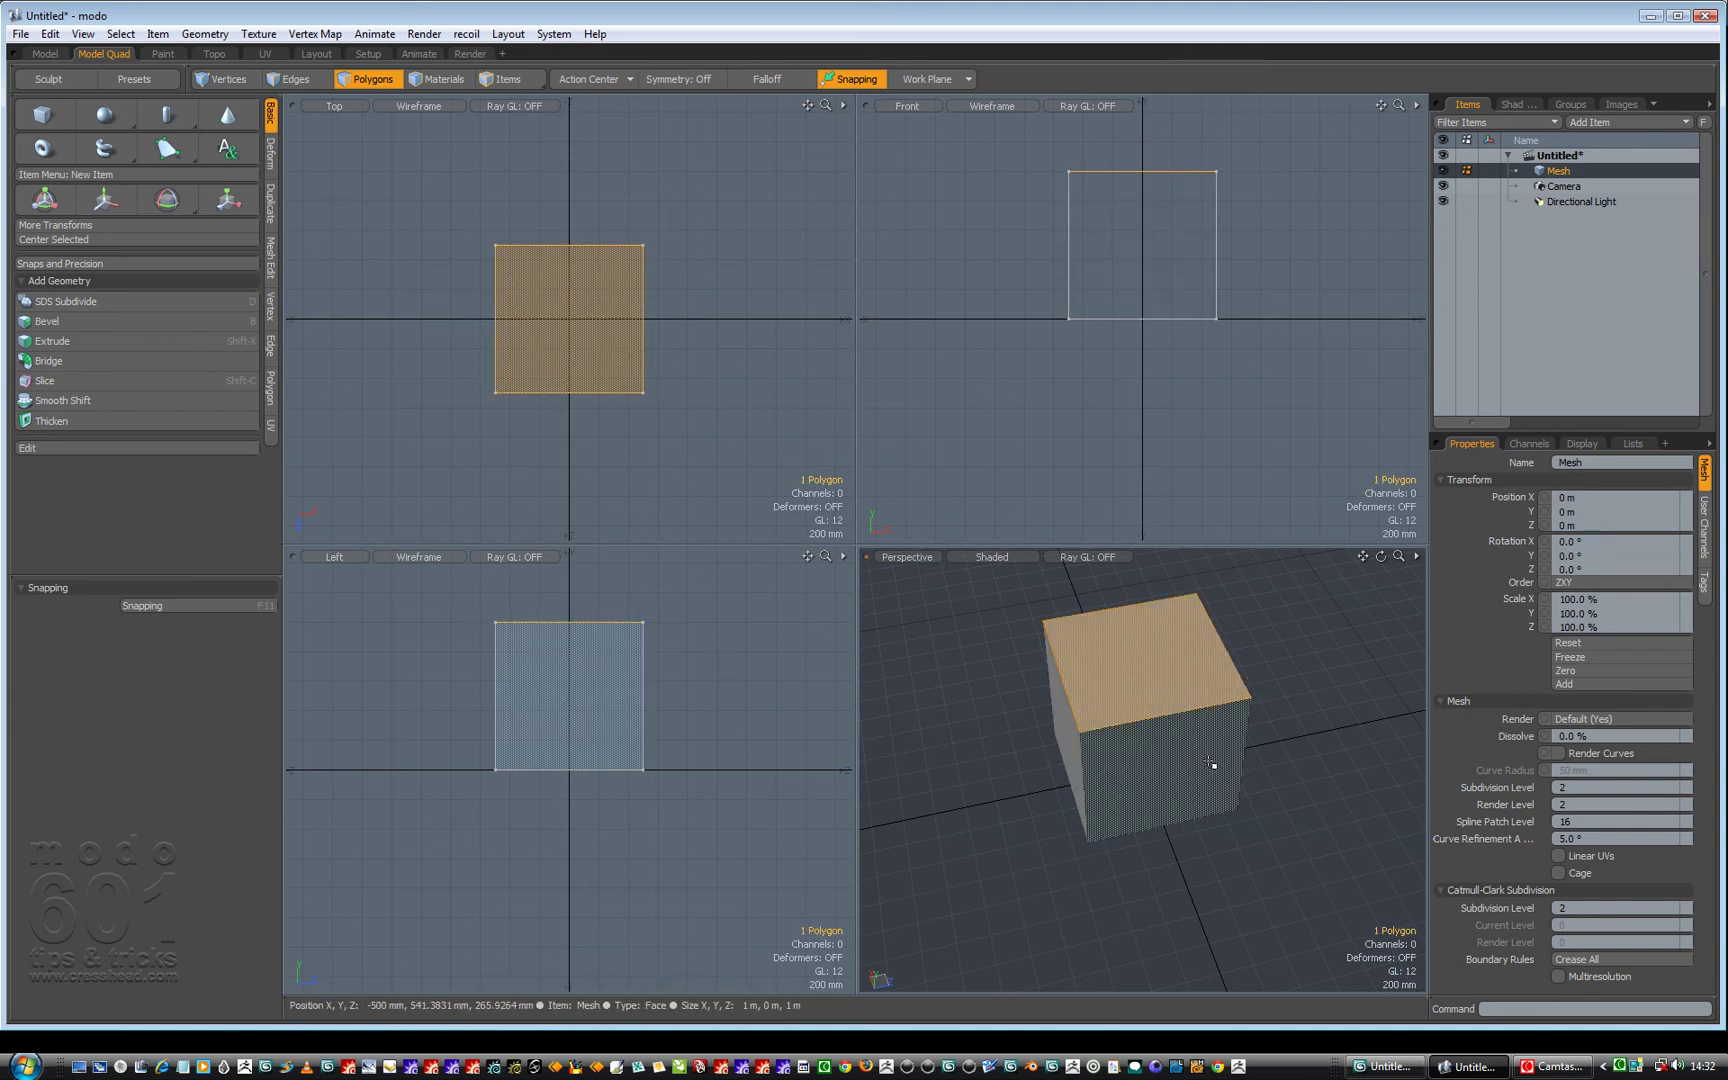
double_click(1120, 690)
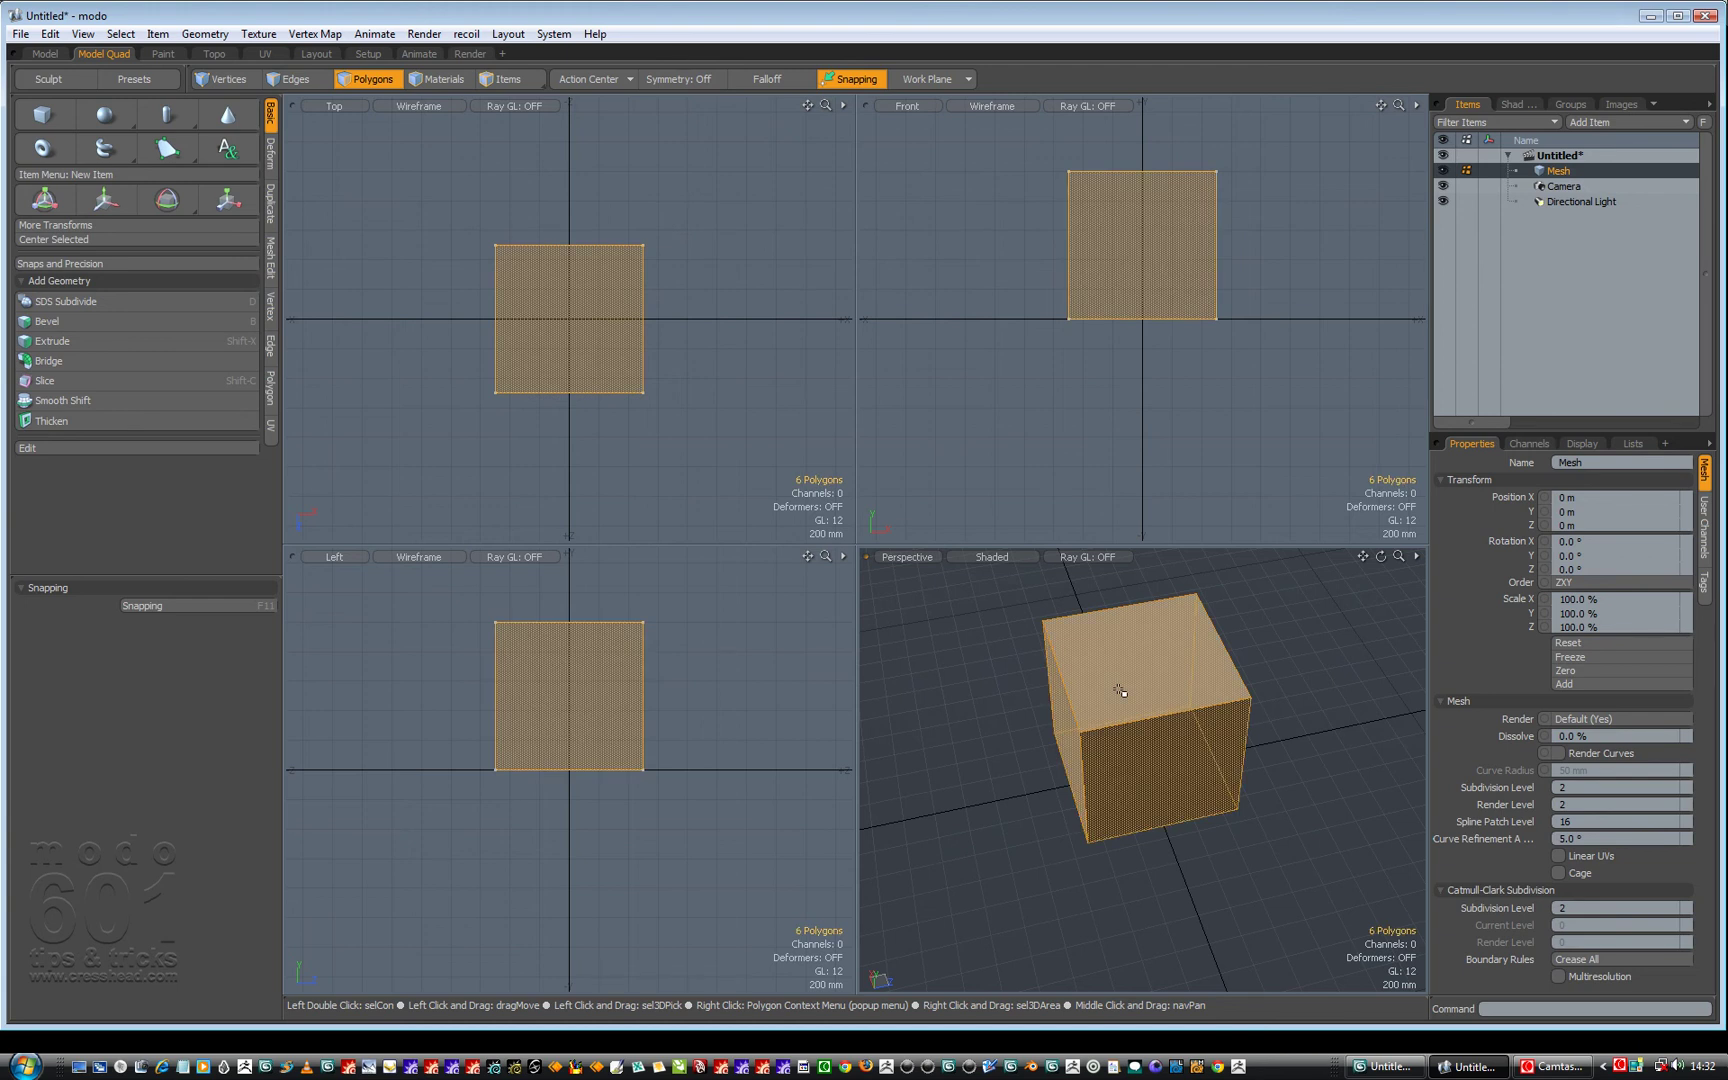
click(1120, 690)
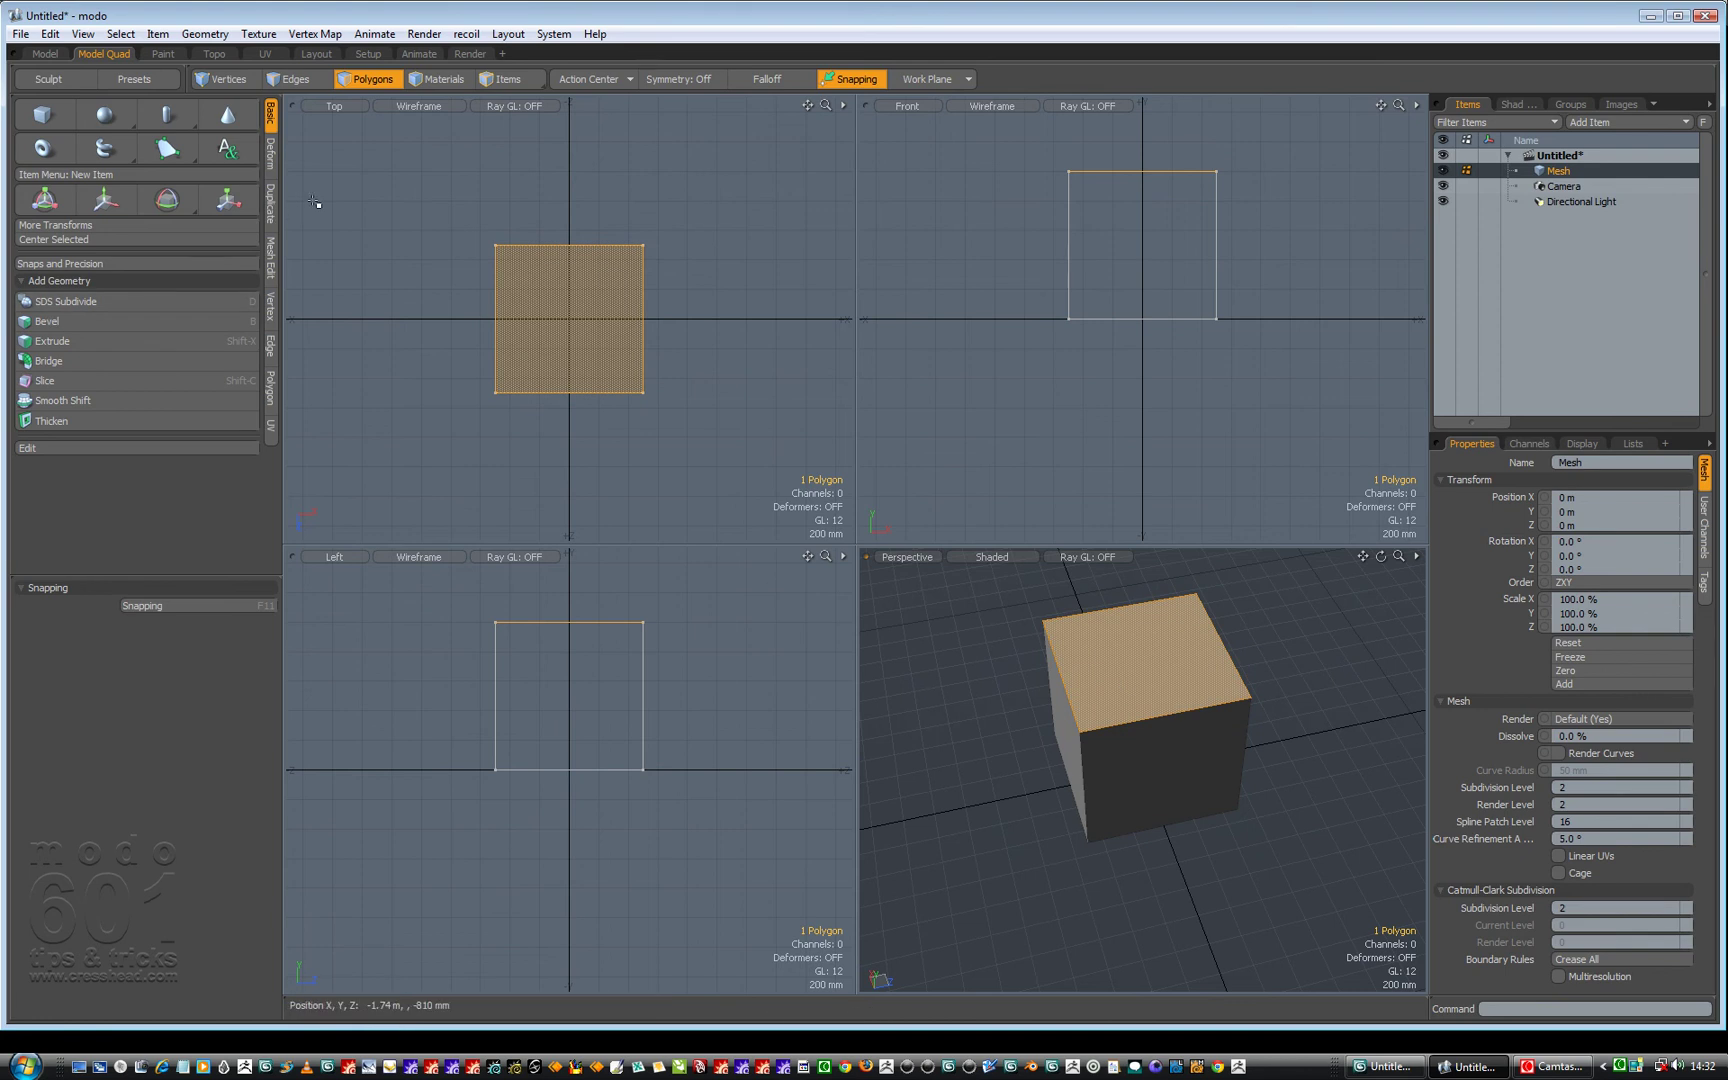
click(121, 35)
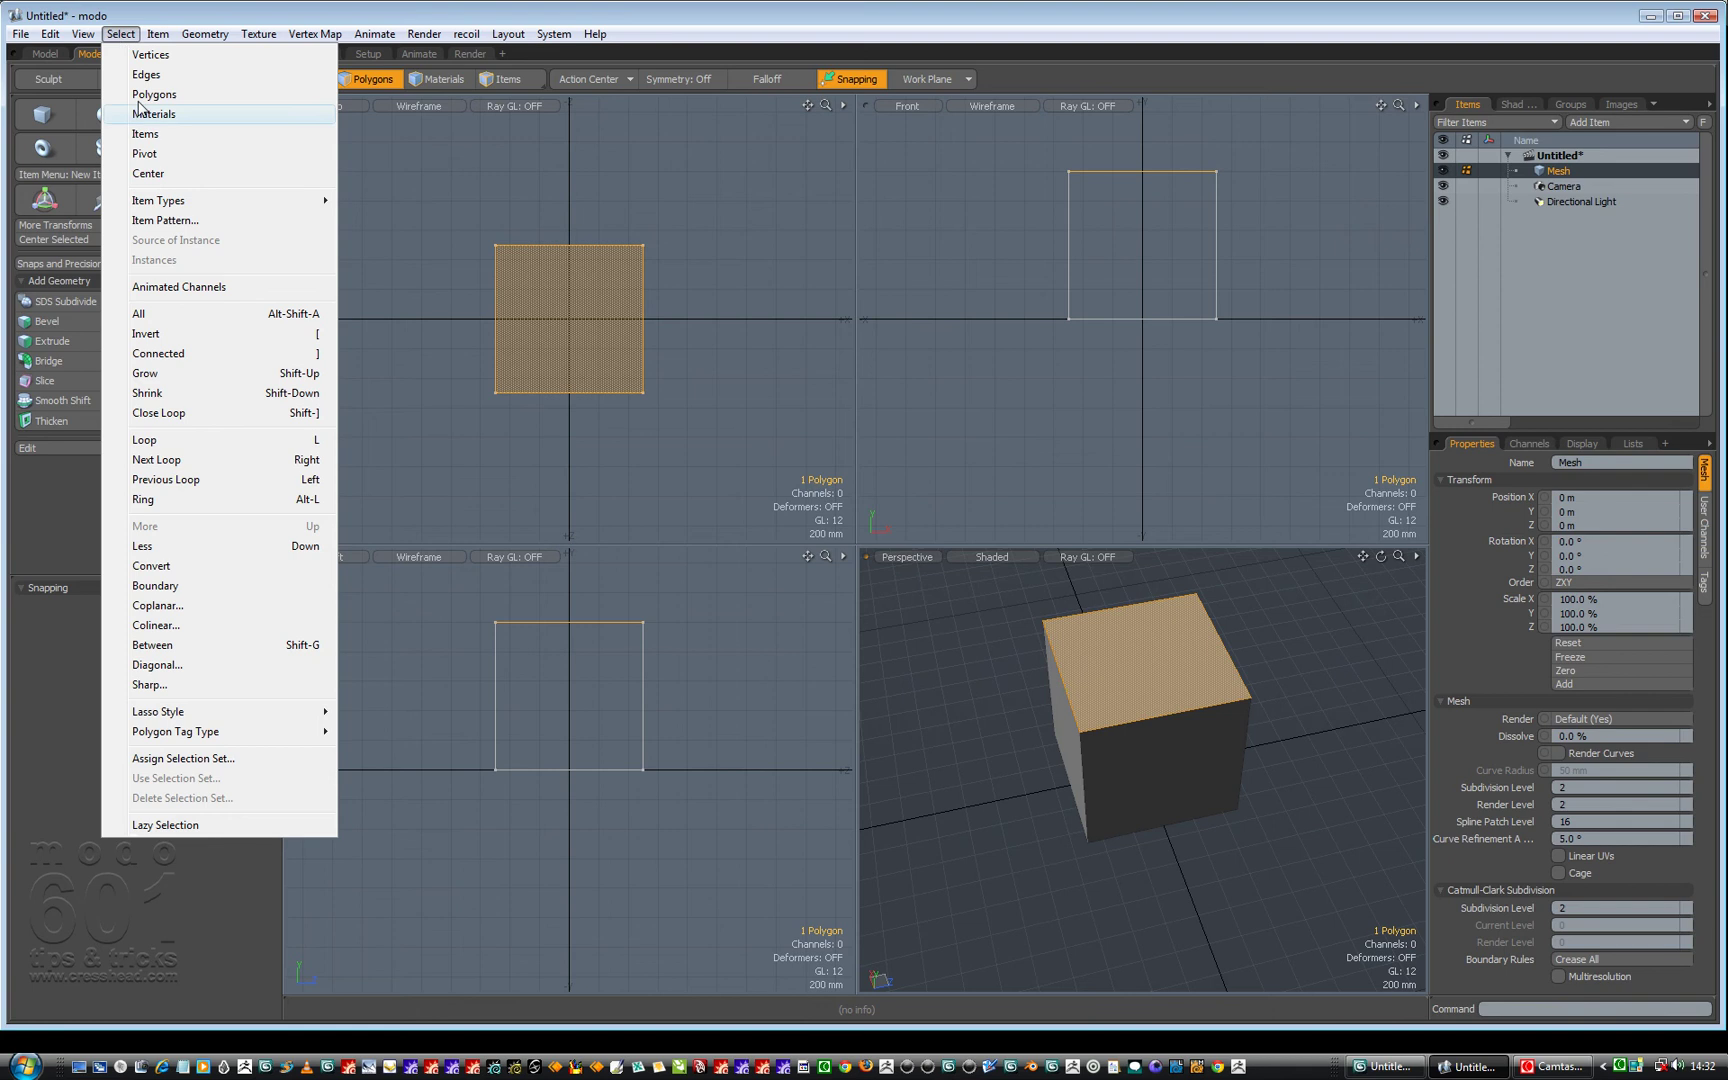
click(193, 356)
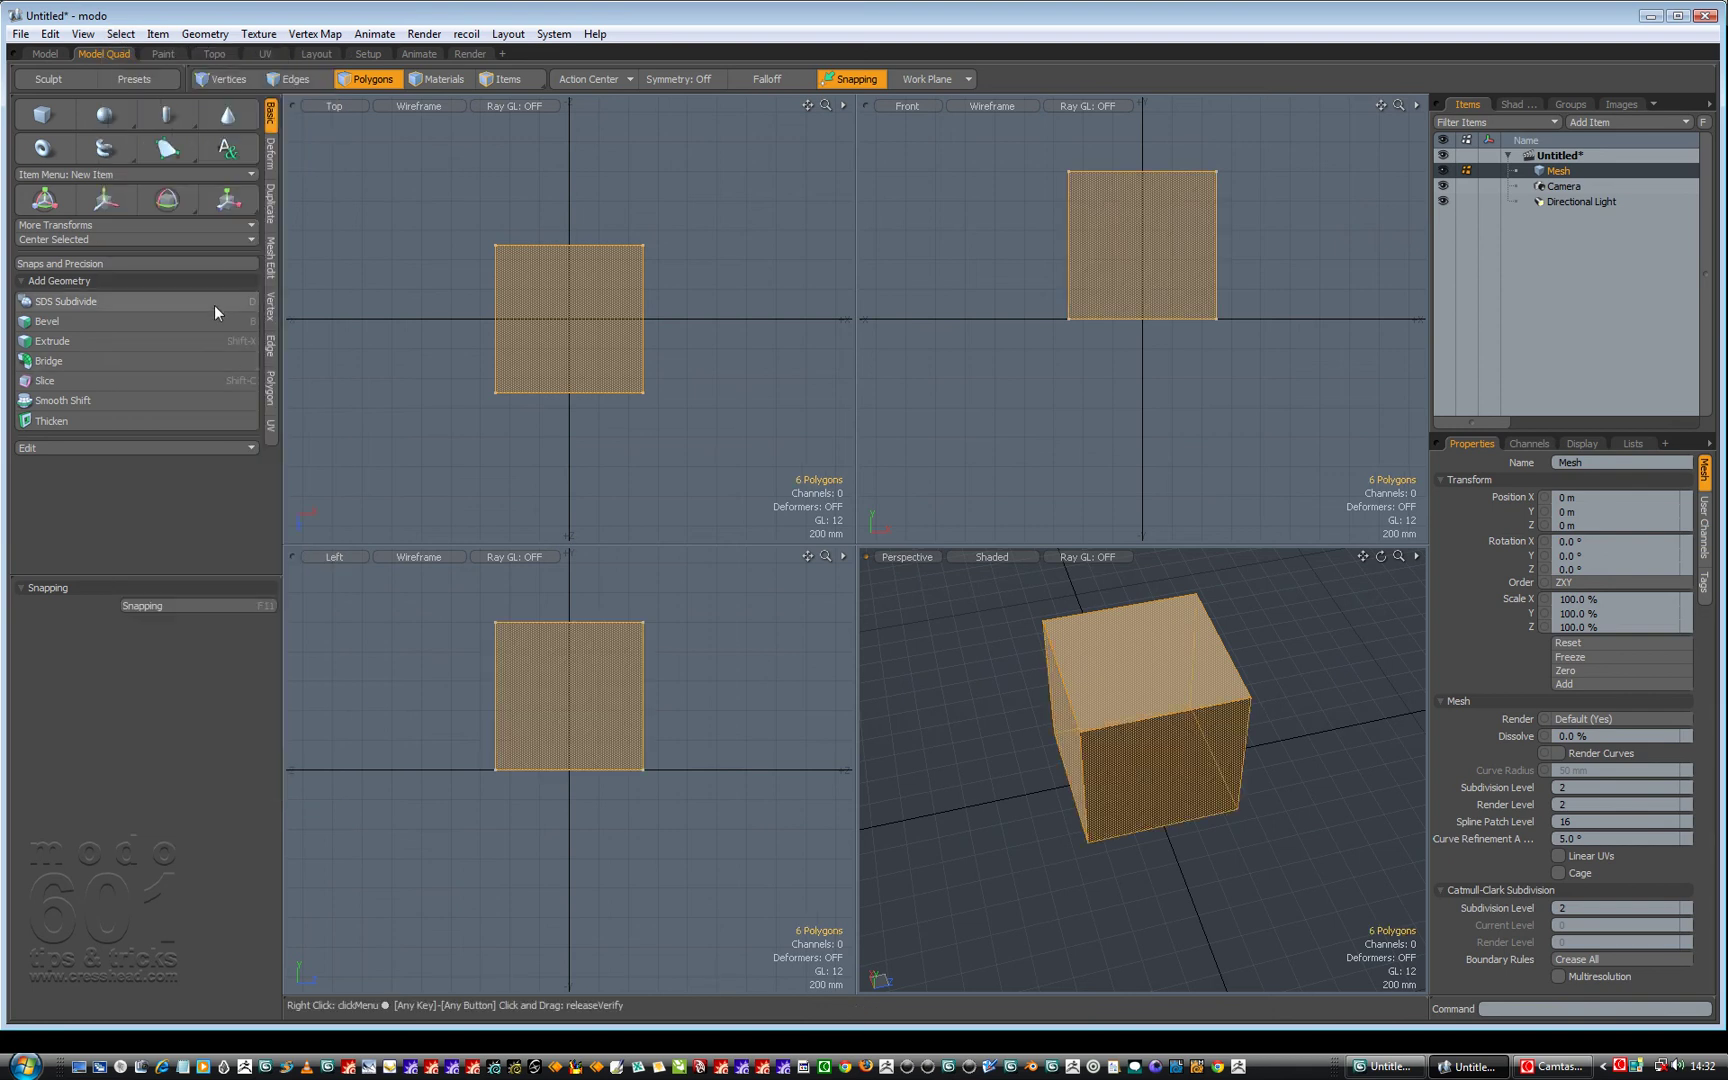
ctrl+click(600, 680)
ctrl+click(505, 620)
key(ctrl+z)
key(ctrl+z)
Centre the selected geometry on the origin on all axes, then switch to Vertices.
click(100, 238)
click(101, 240)
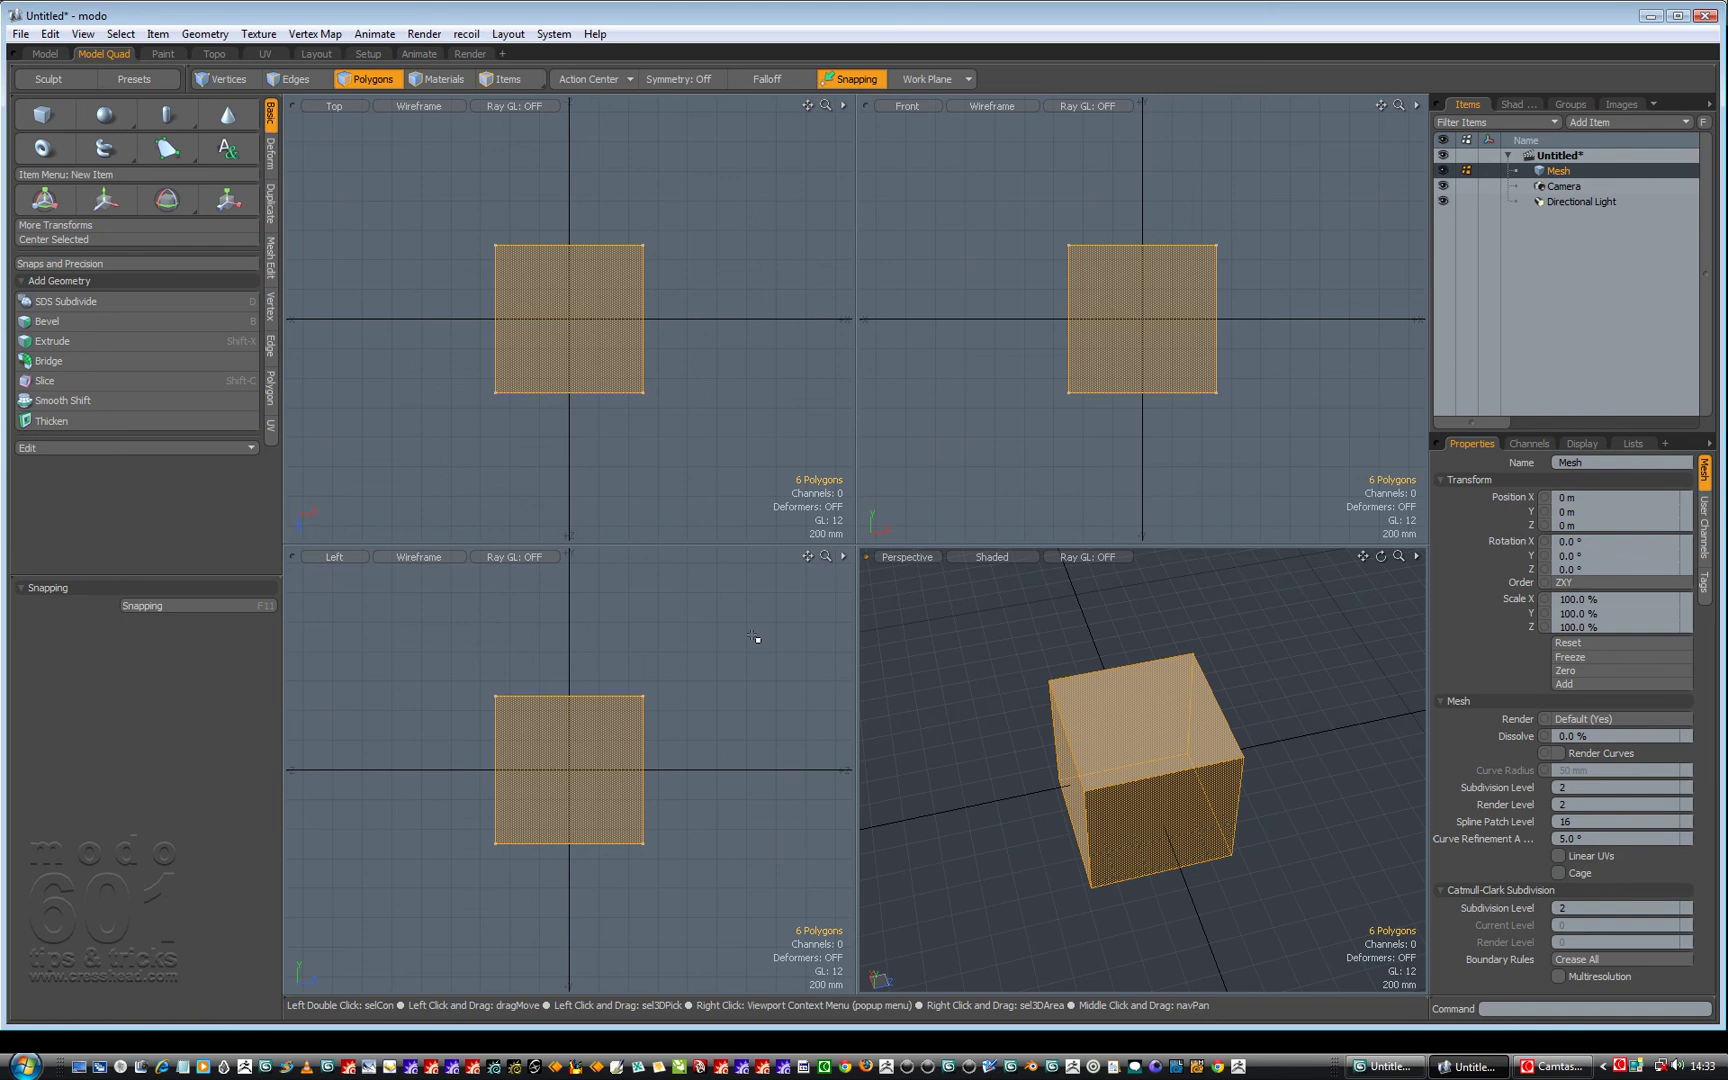
key(1)
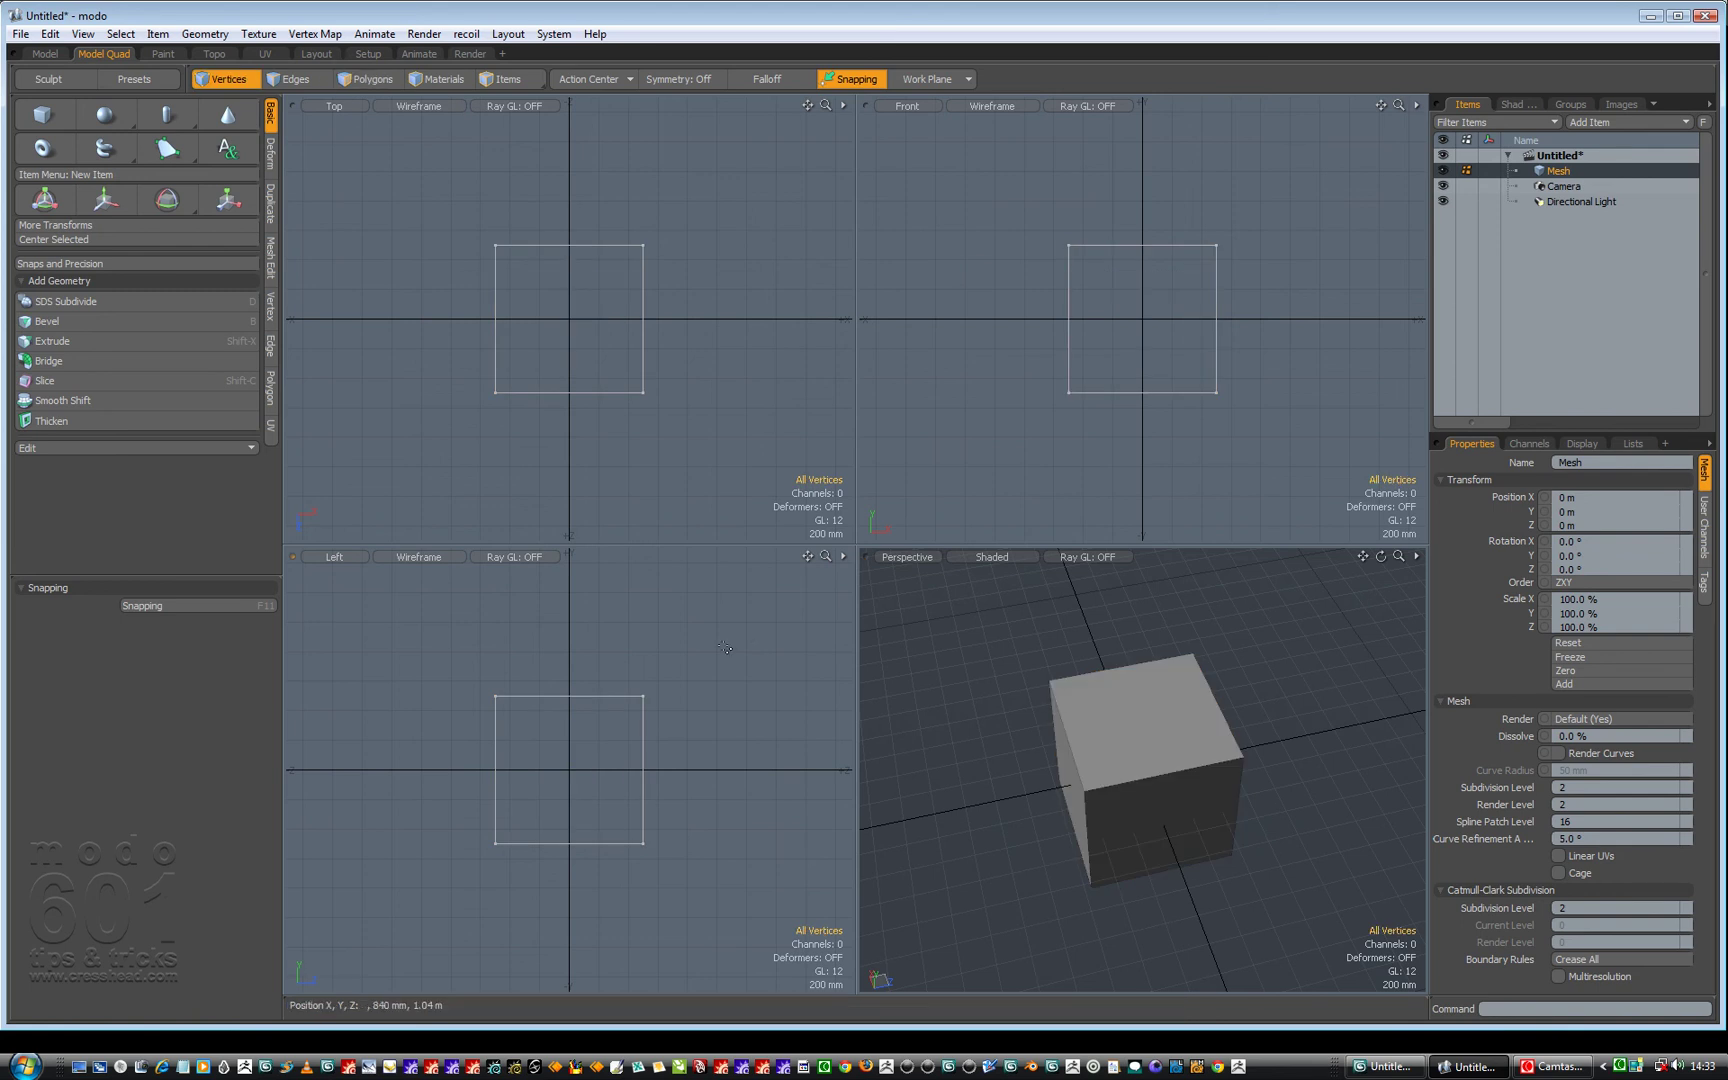
In Items mode, try an X-axis rotation and undo it, keeping rotation at 0°.
click(503, 81)
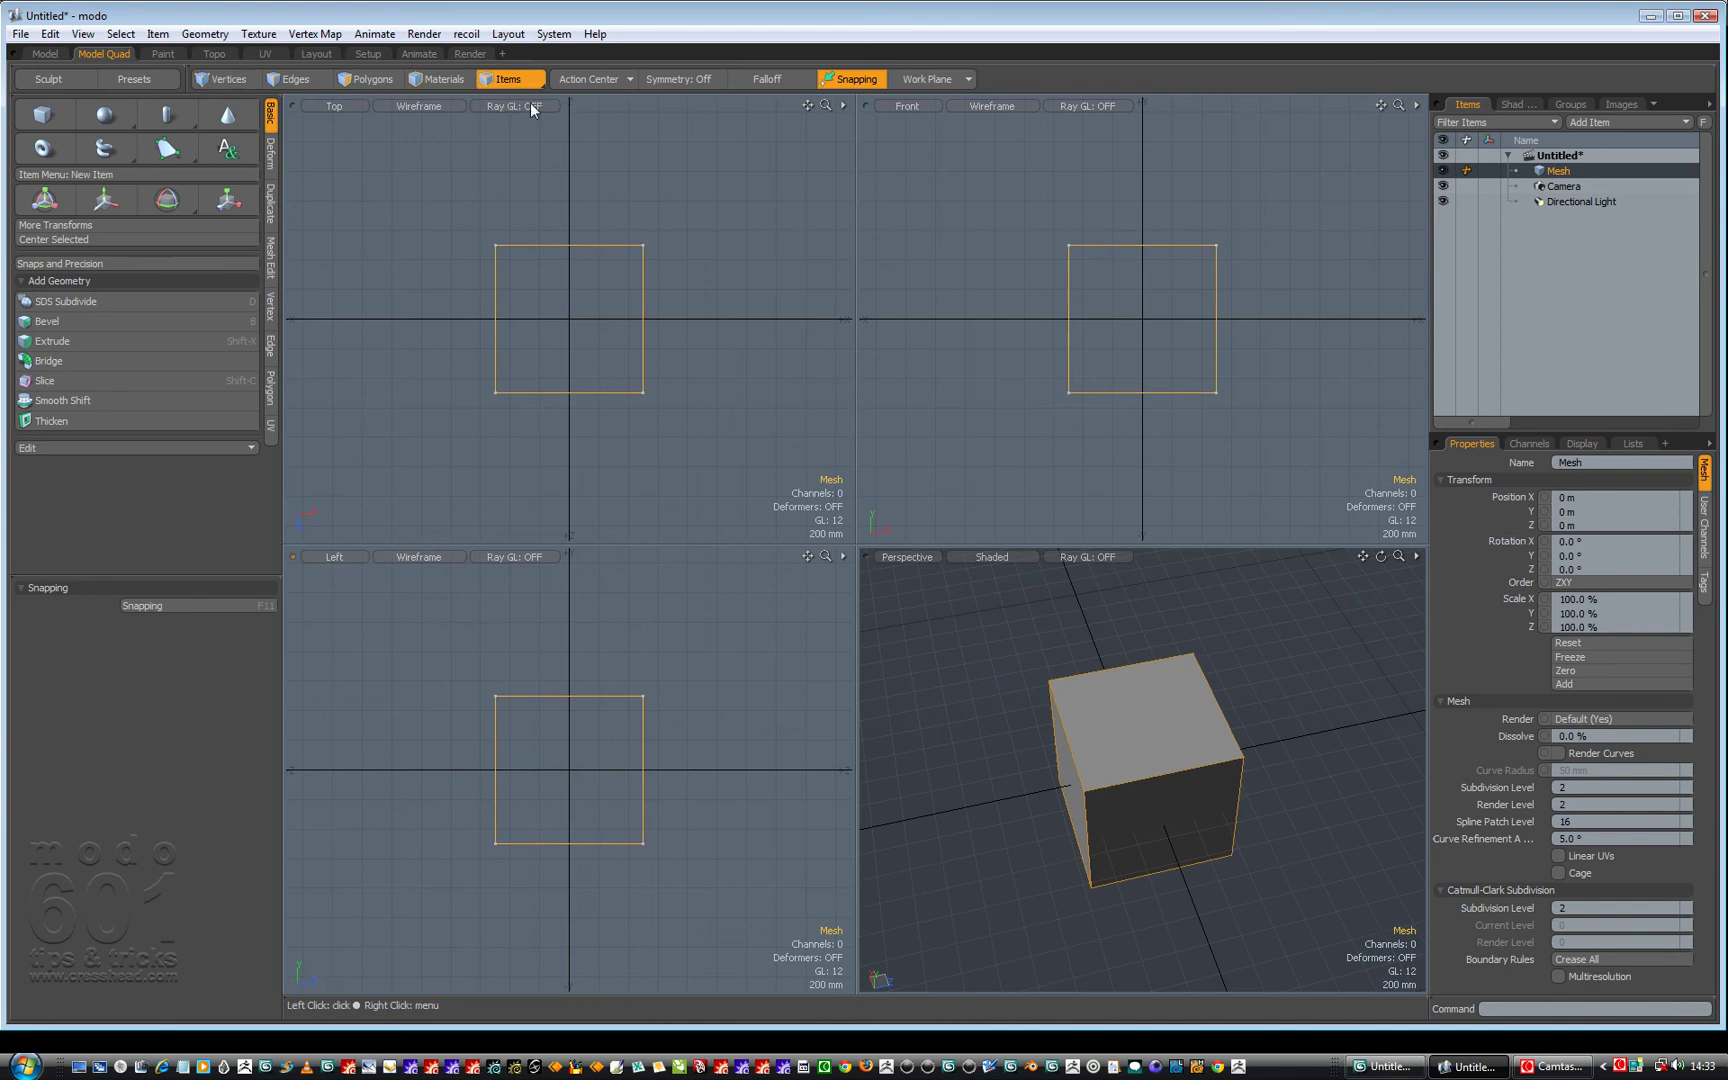
key(e)
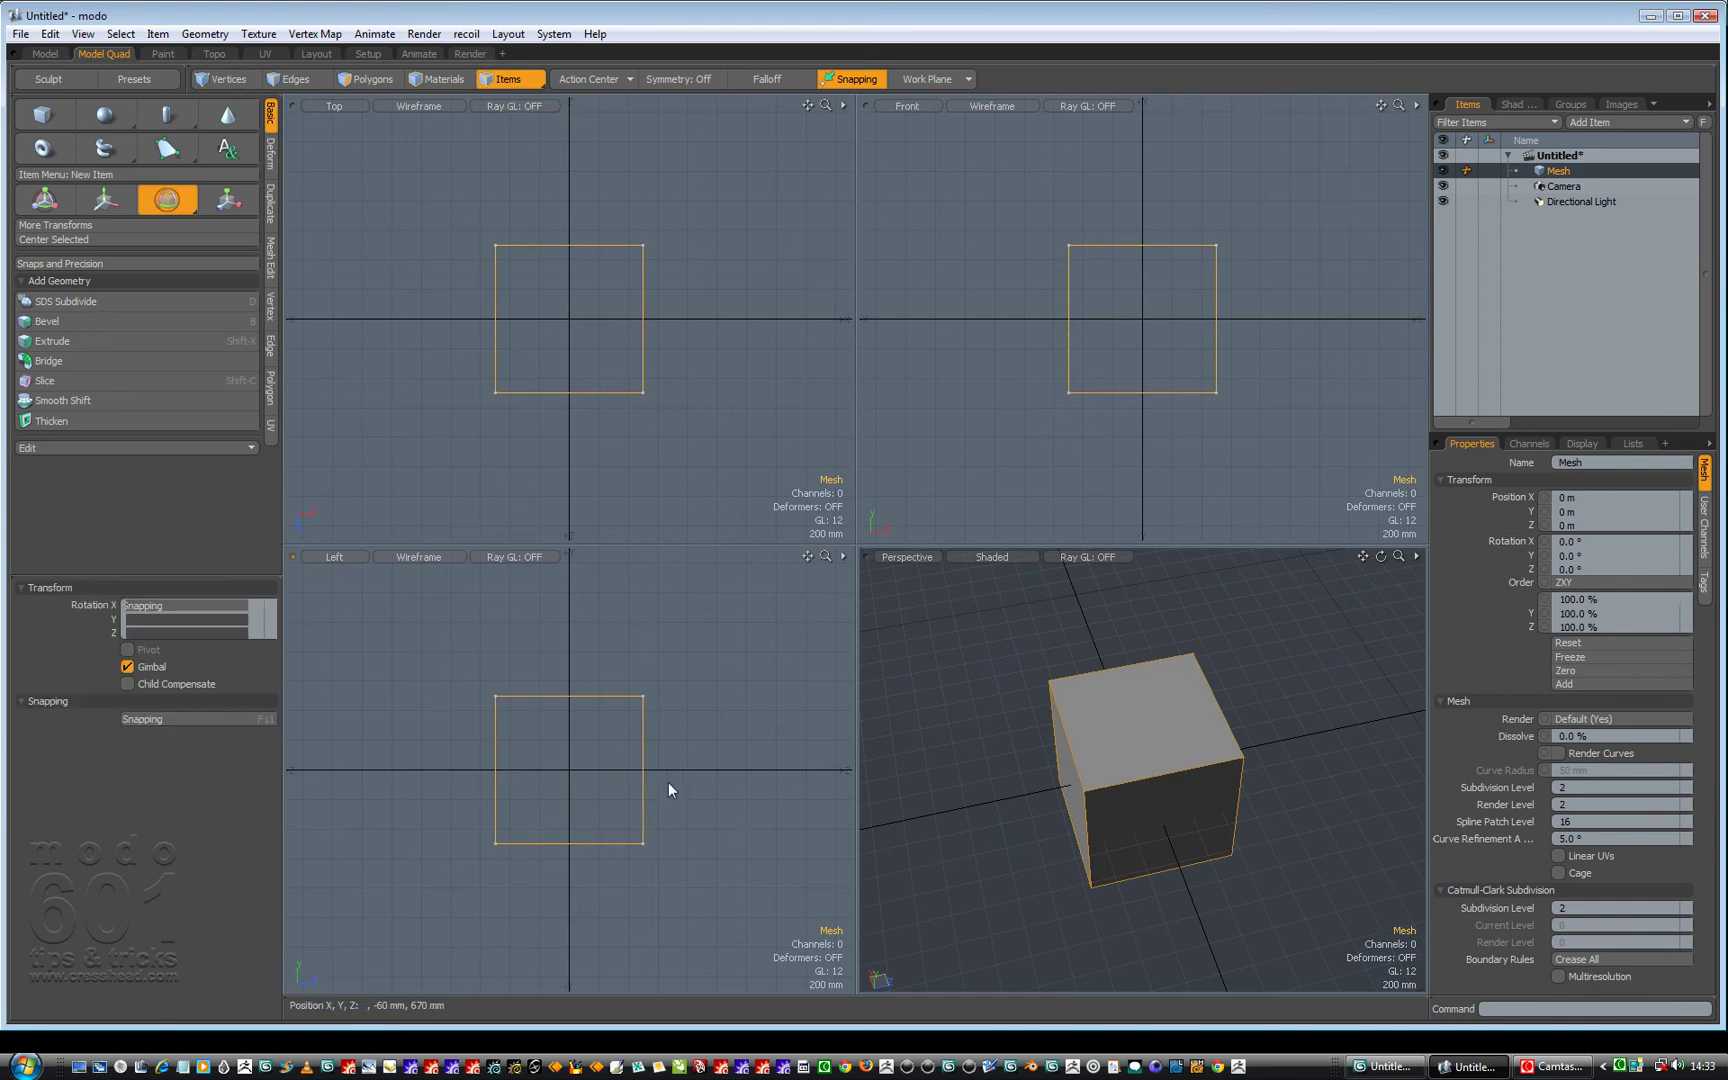
drag(606, 736, 540, 738)
key(ctrl+z)
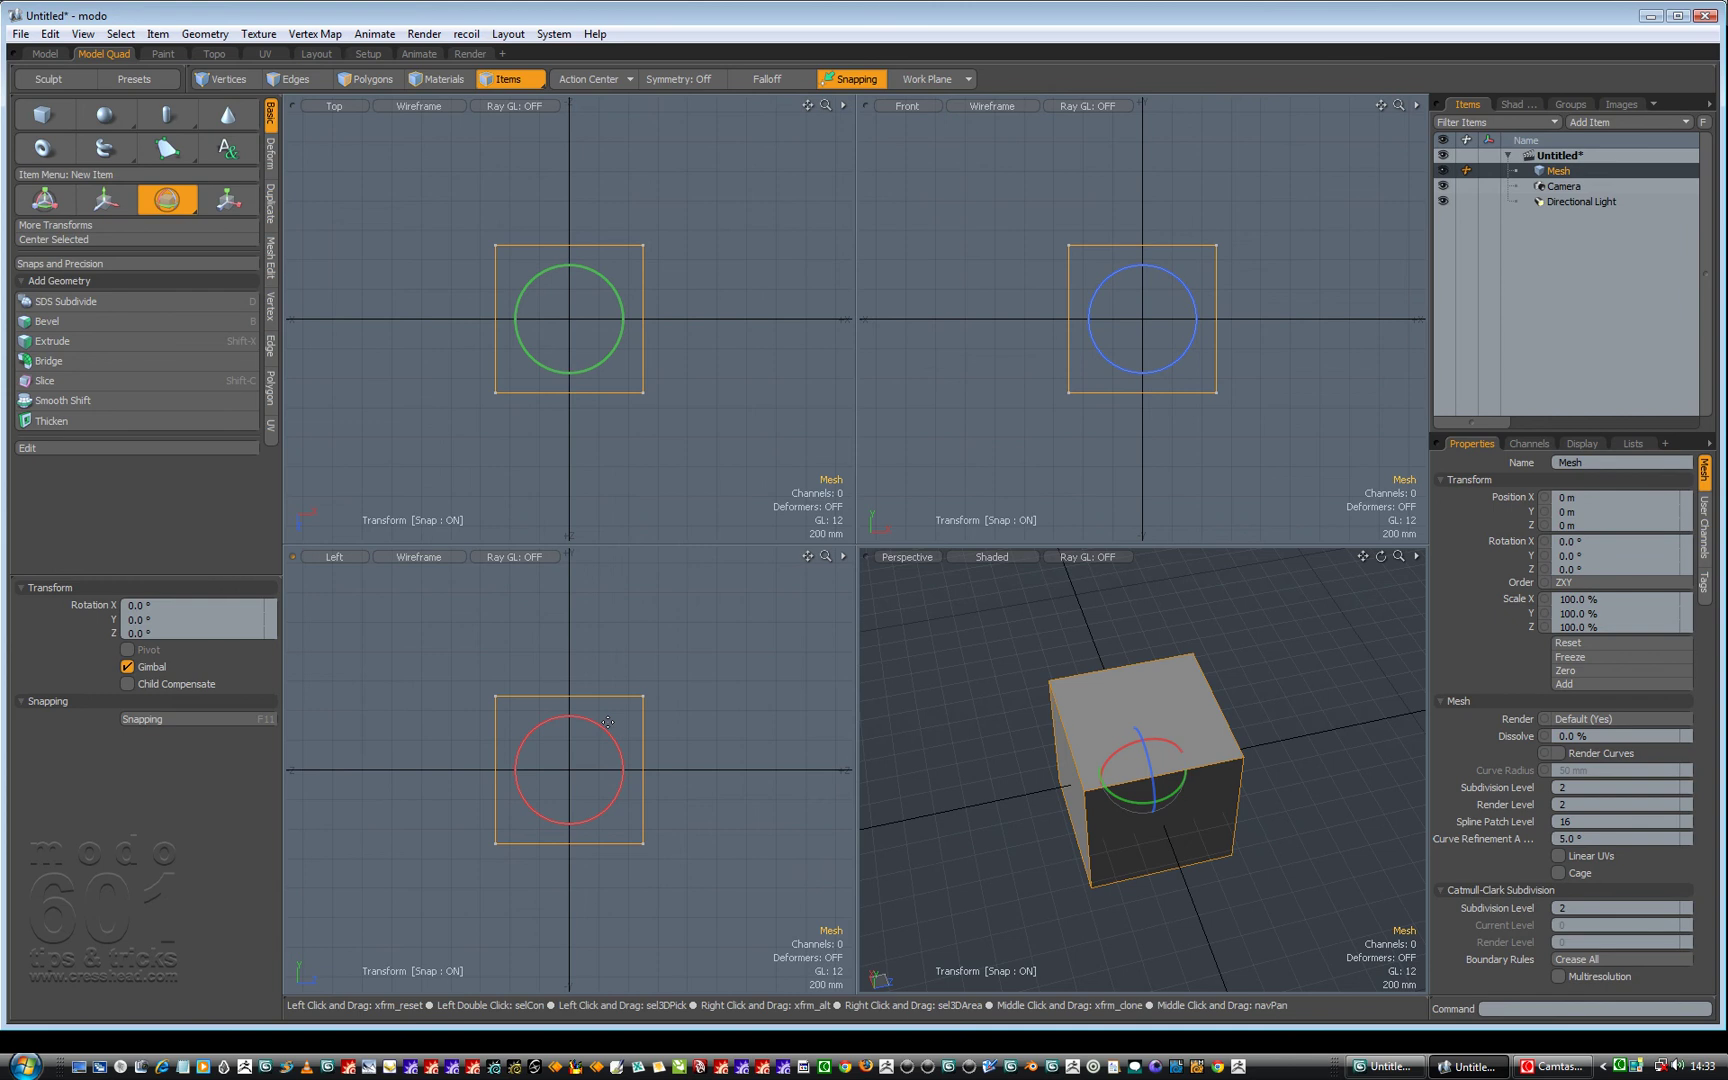
key(space)
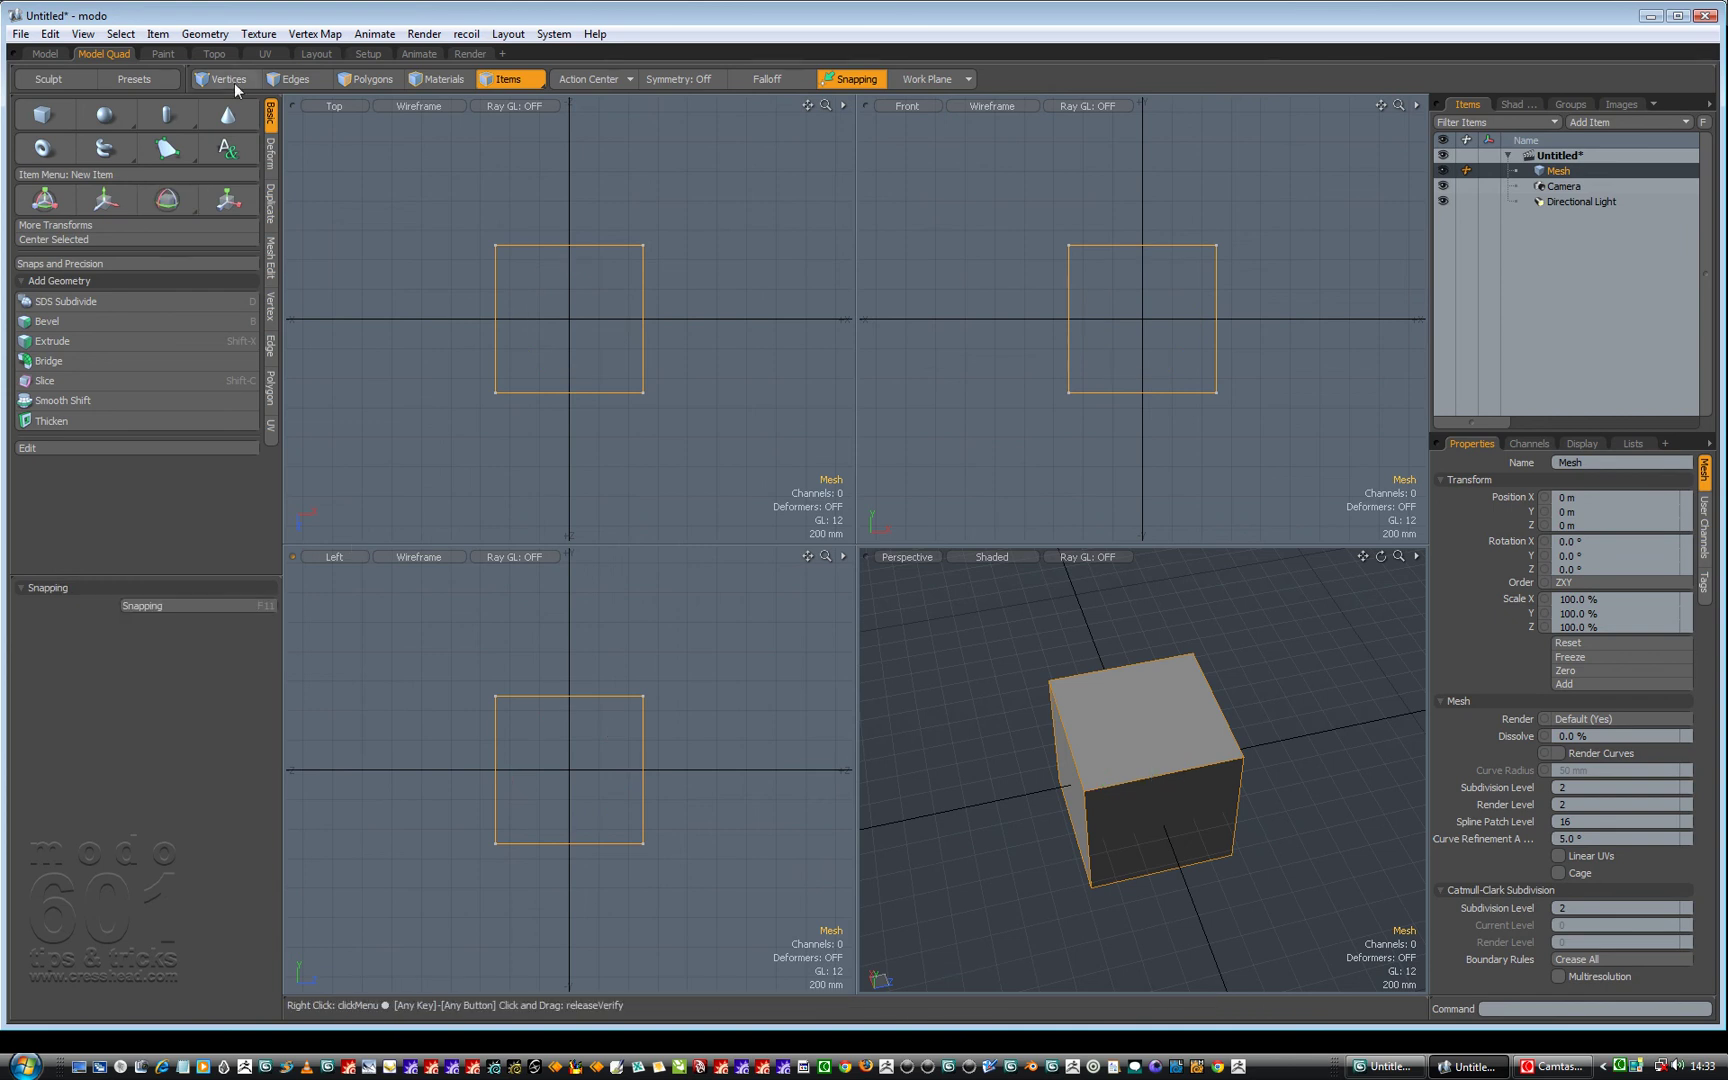
In Polygons mode, select the cube's connected polygons, then deselect them.
click(364, 80)
double_click(521, 316)
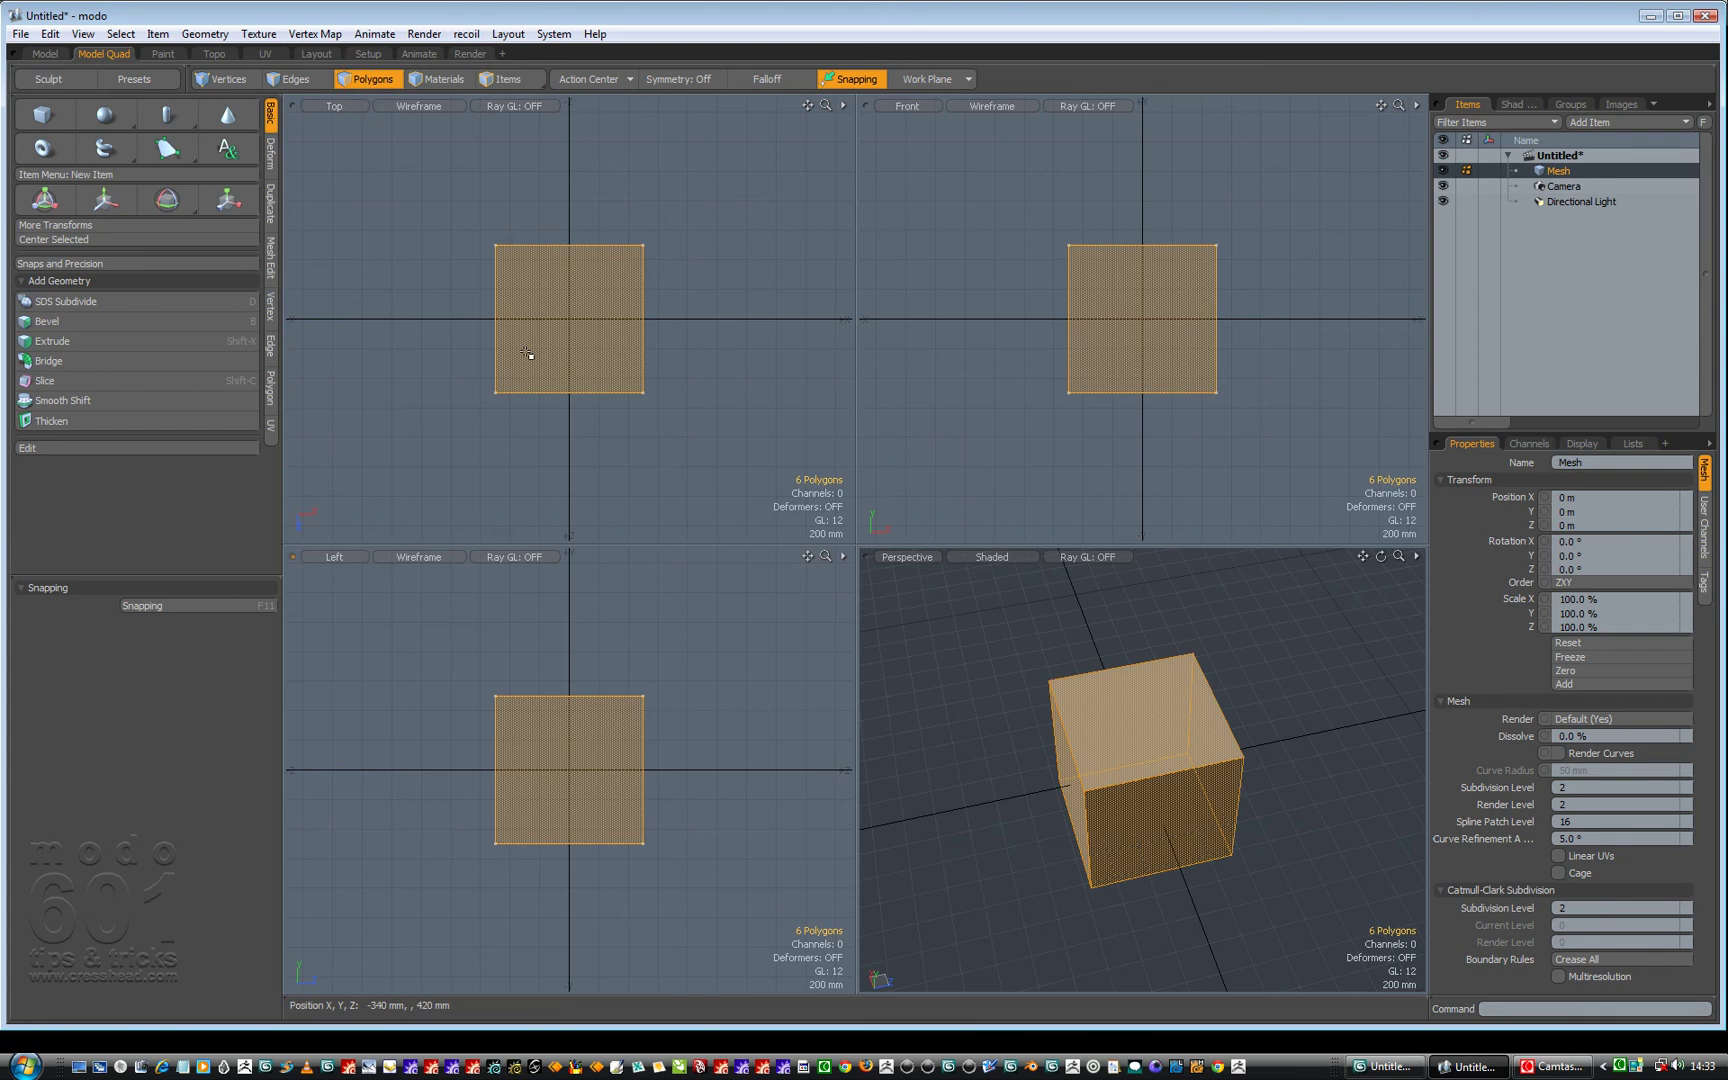
click(382, 662)
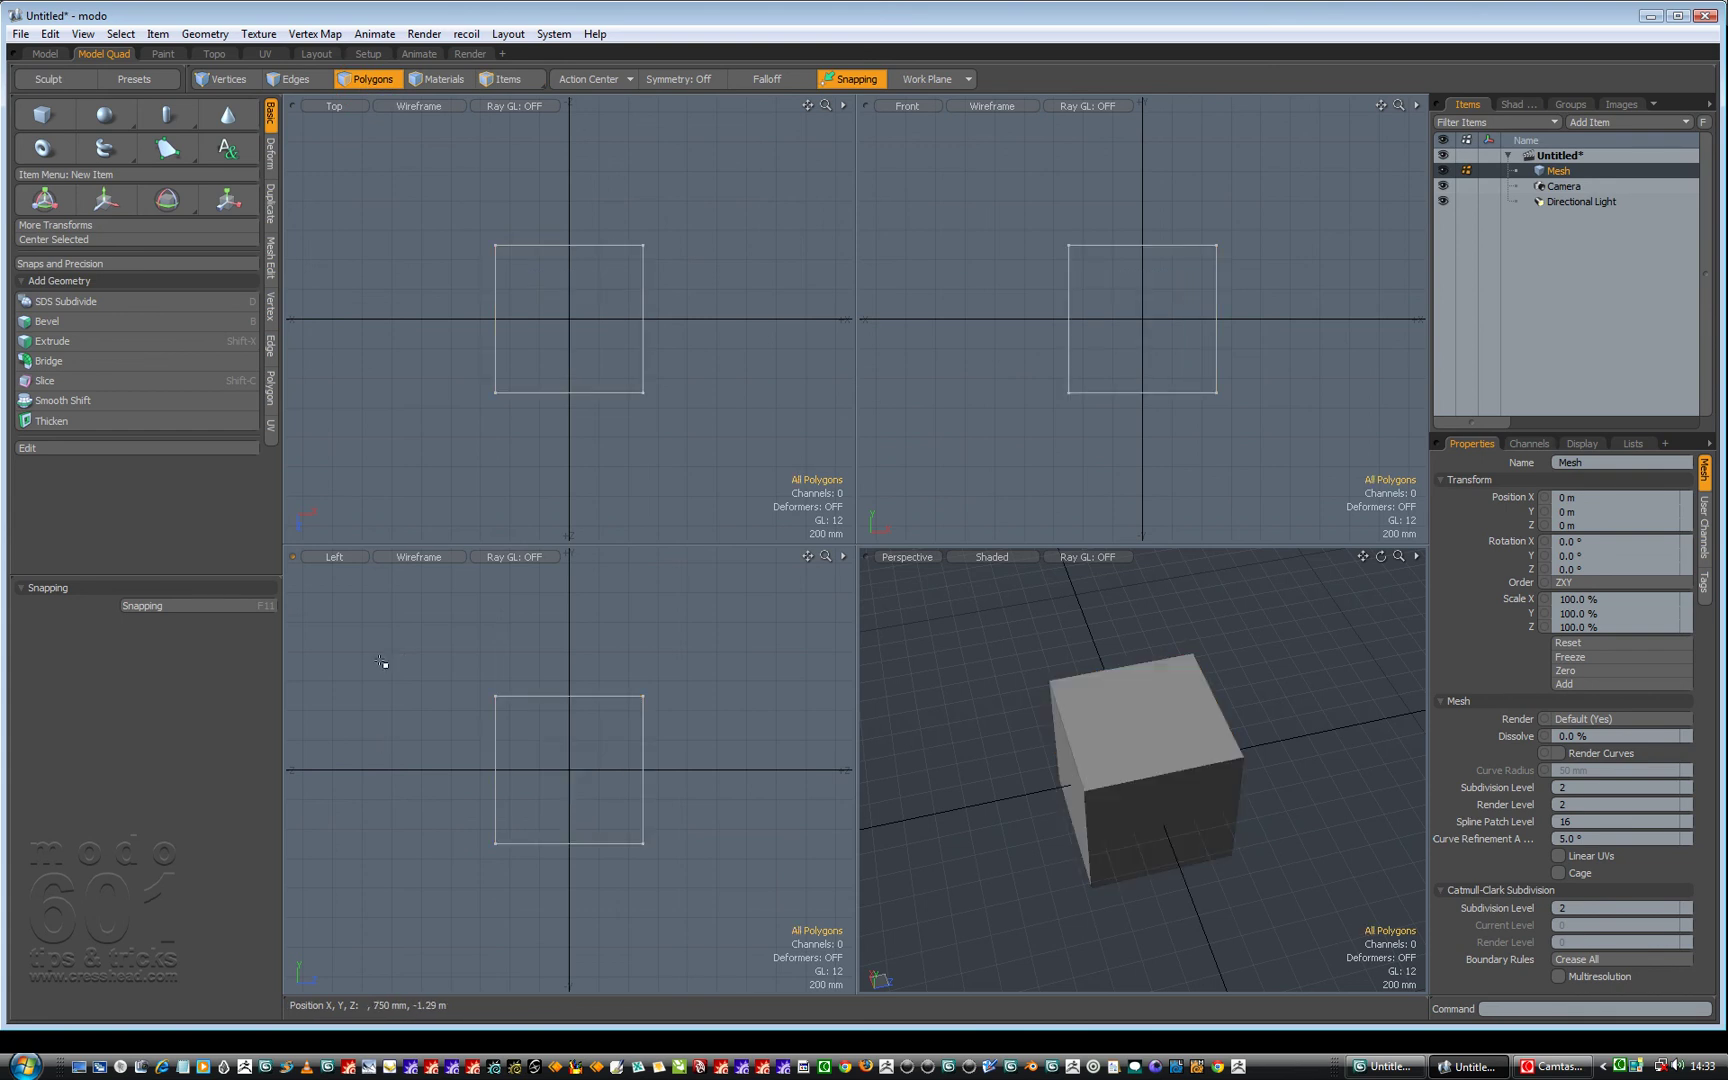
Cycle through Vertices, Edges and Polygons selection modes, ending in Polygons.
key(1)
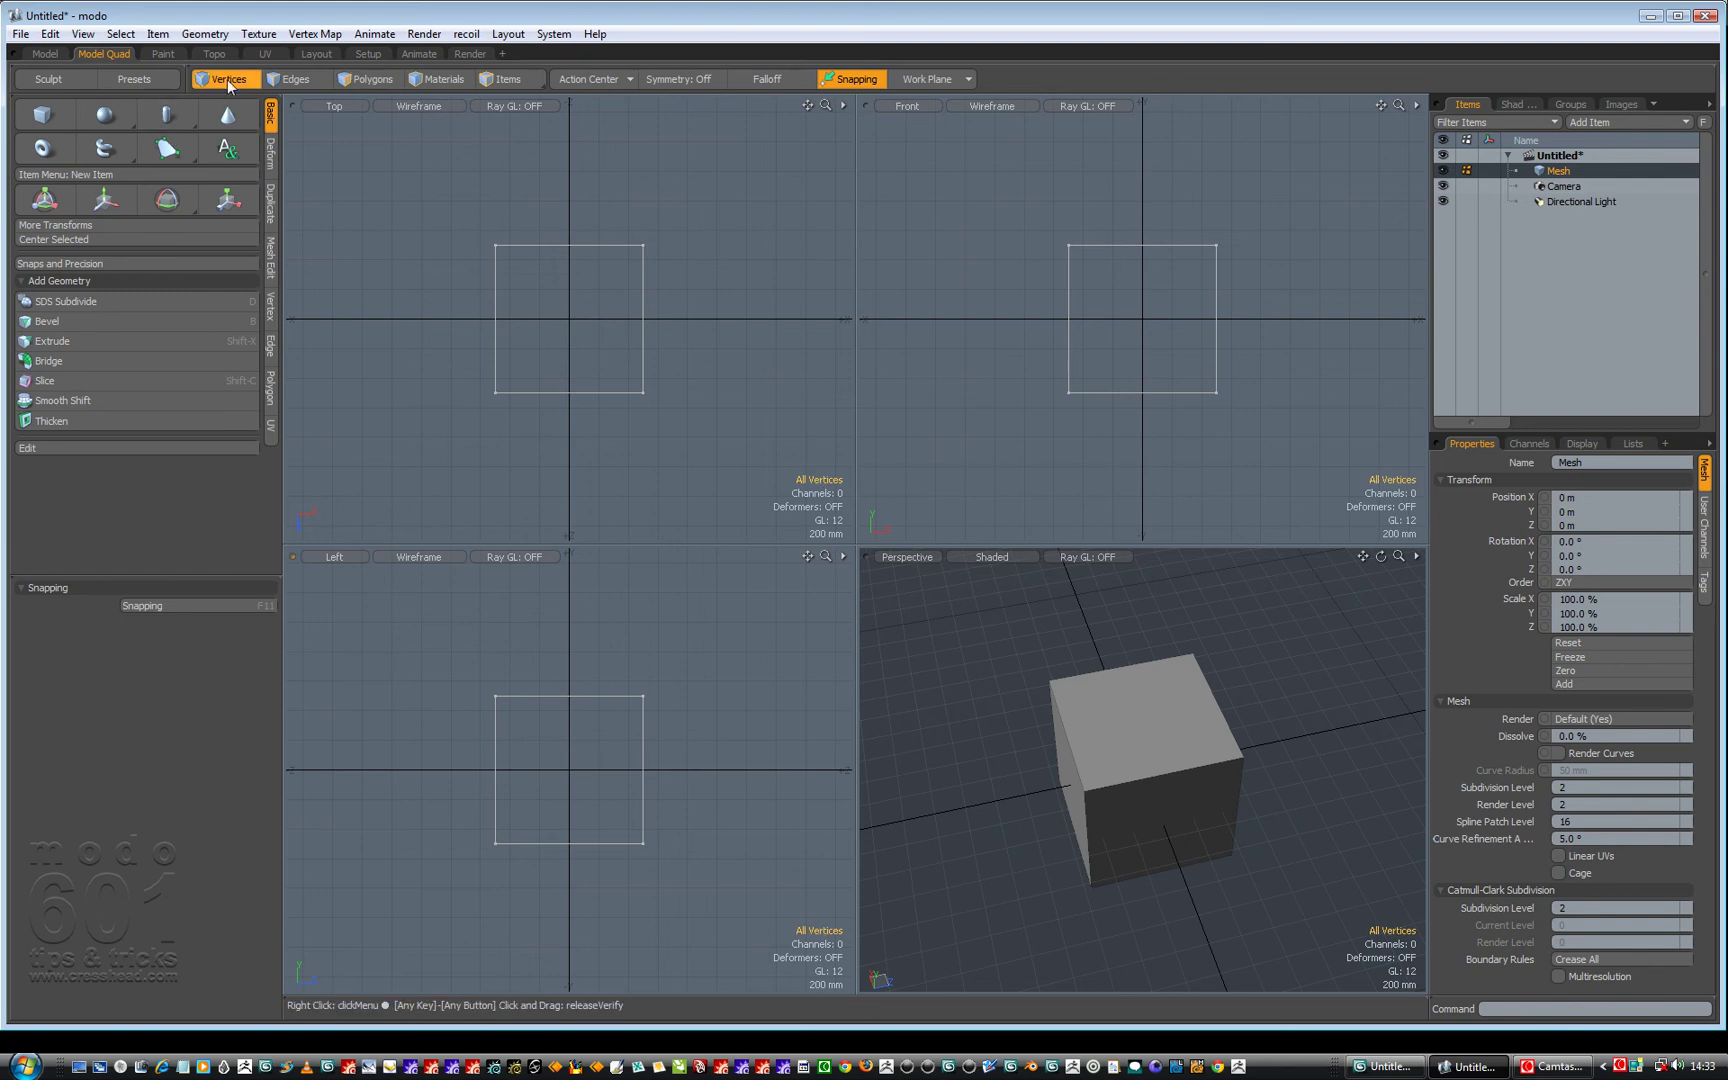
key(2)
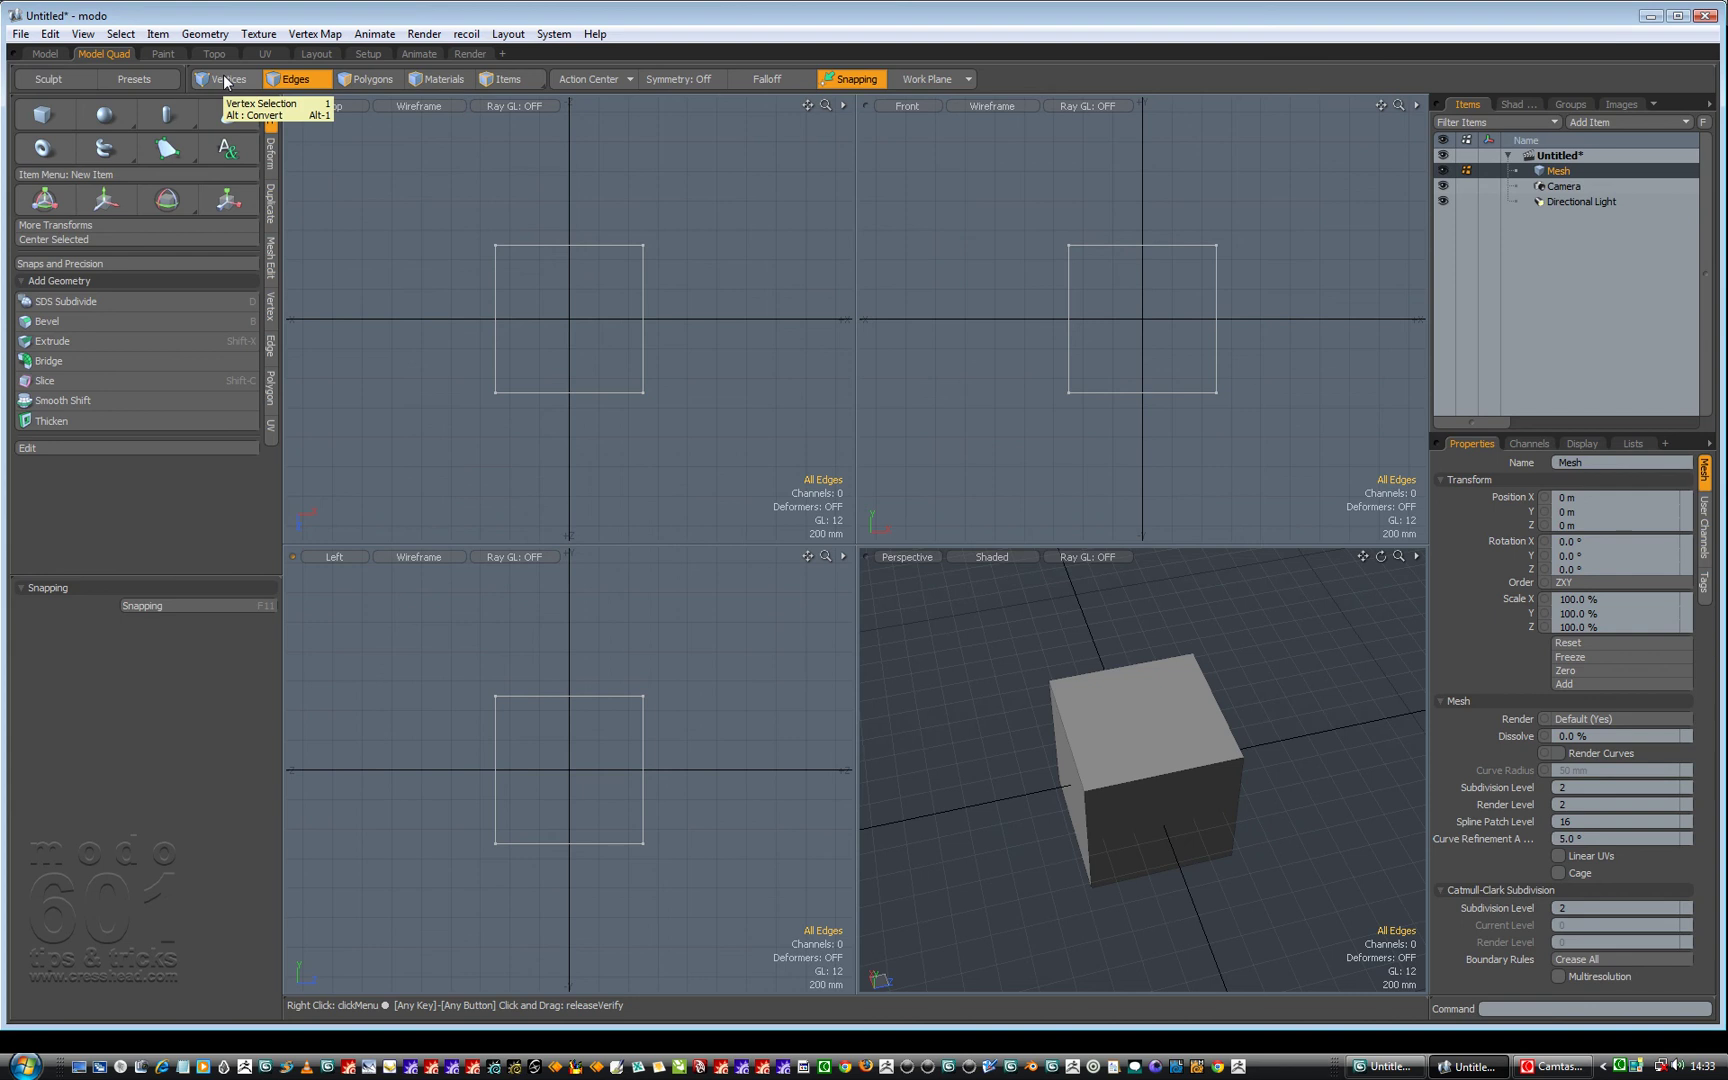
key(3)
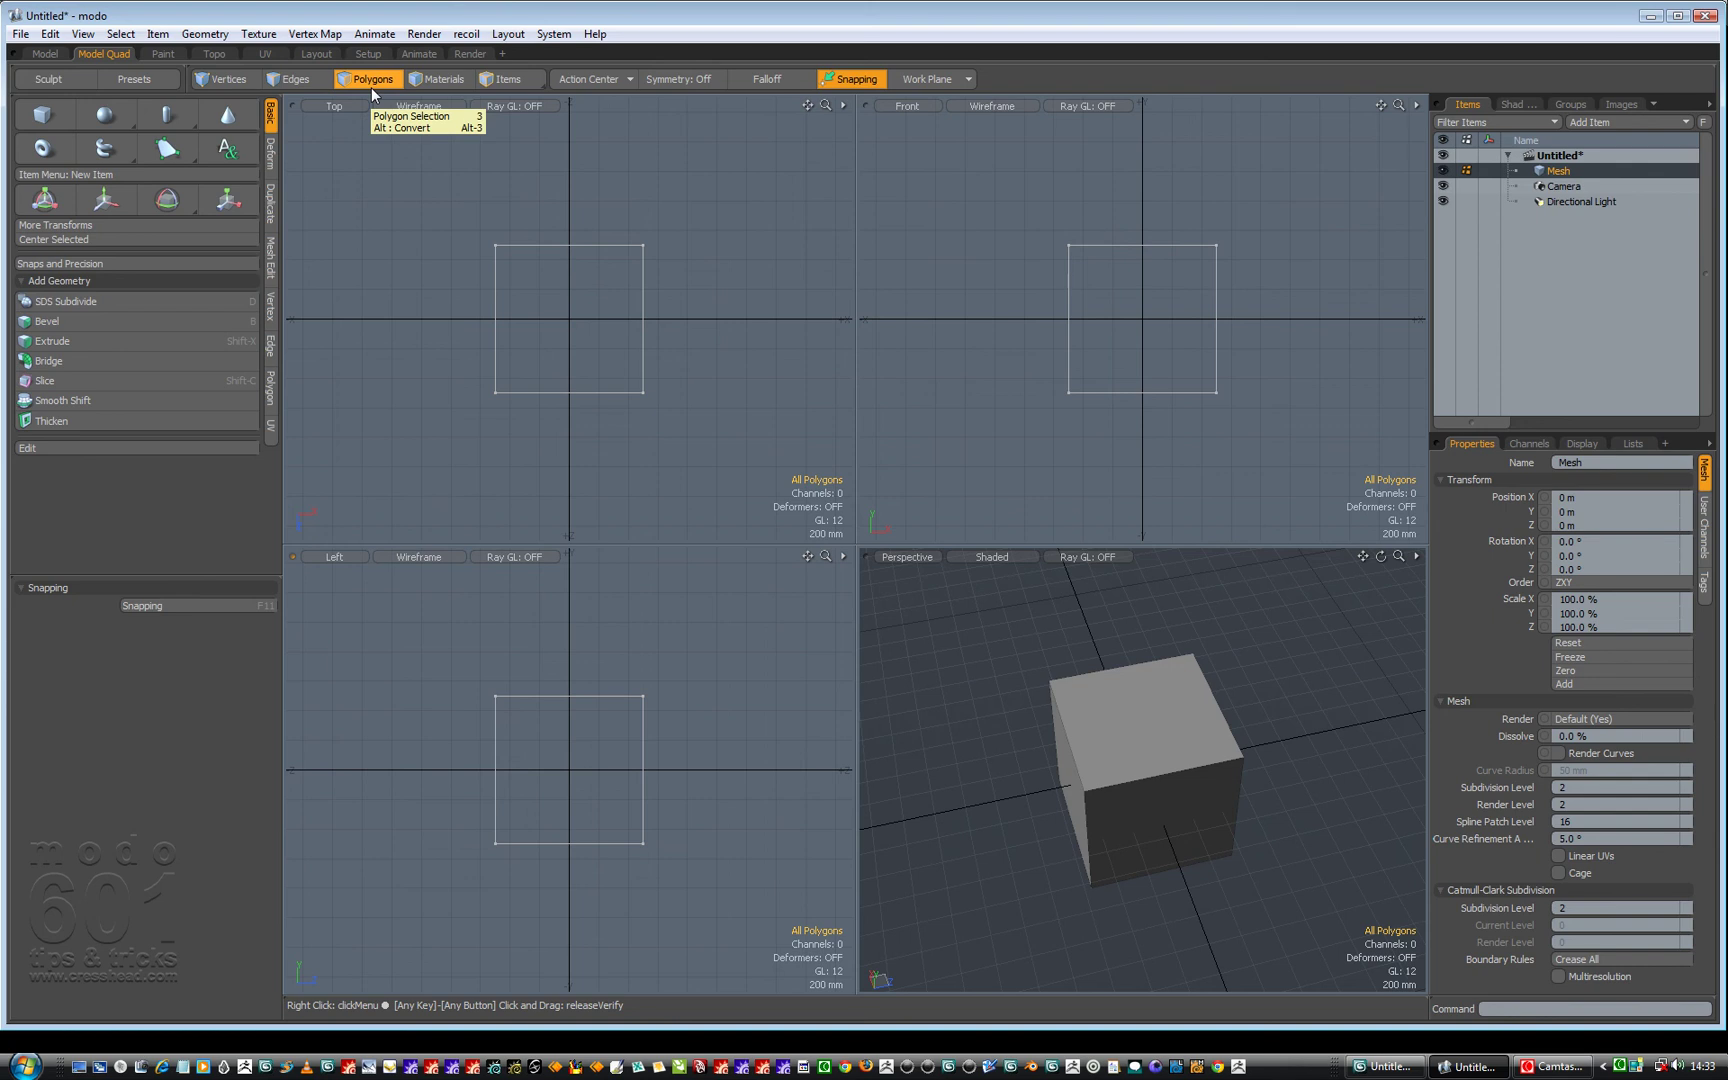
key(1)
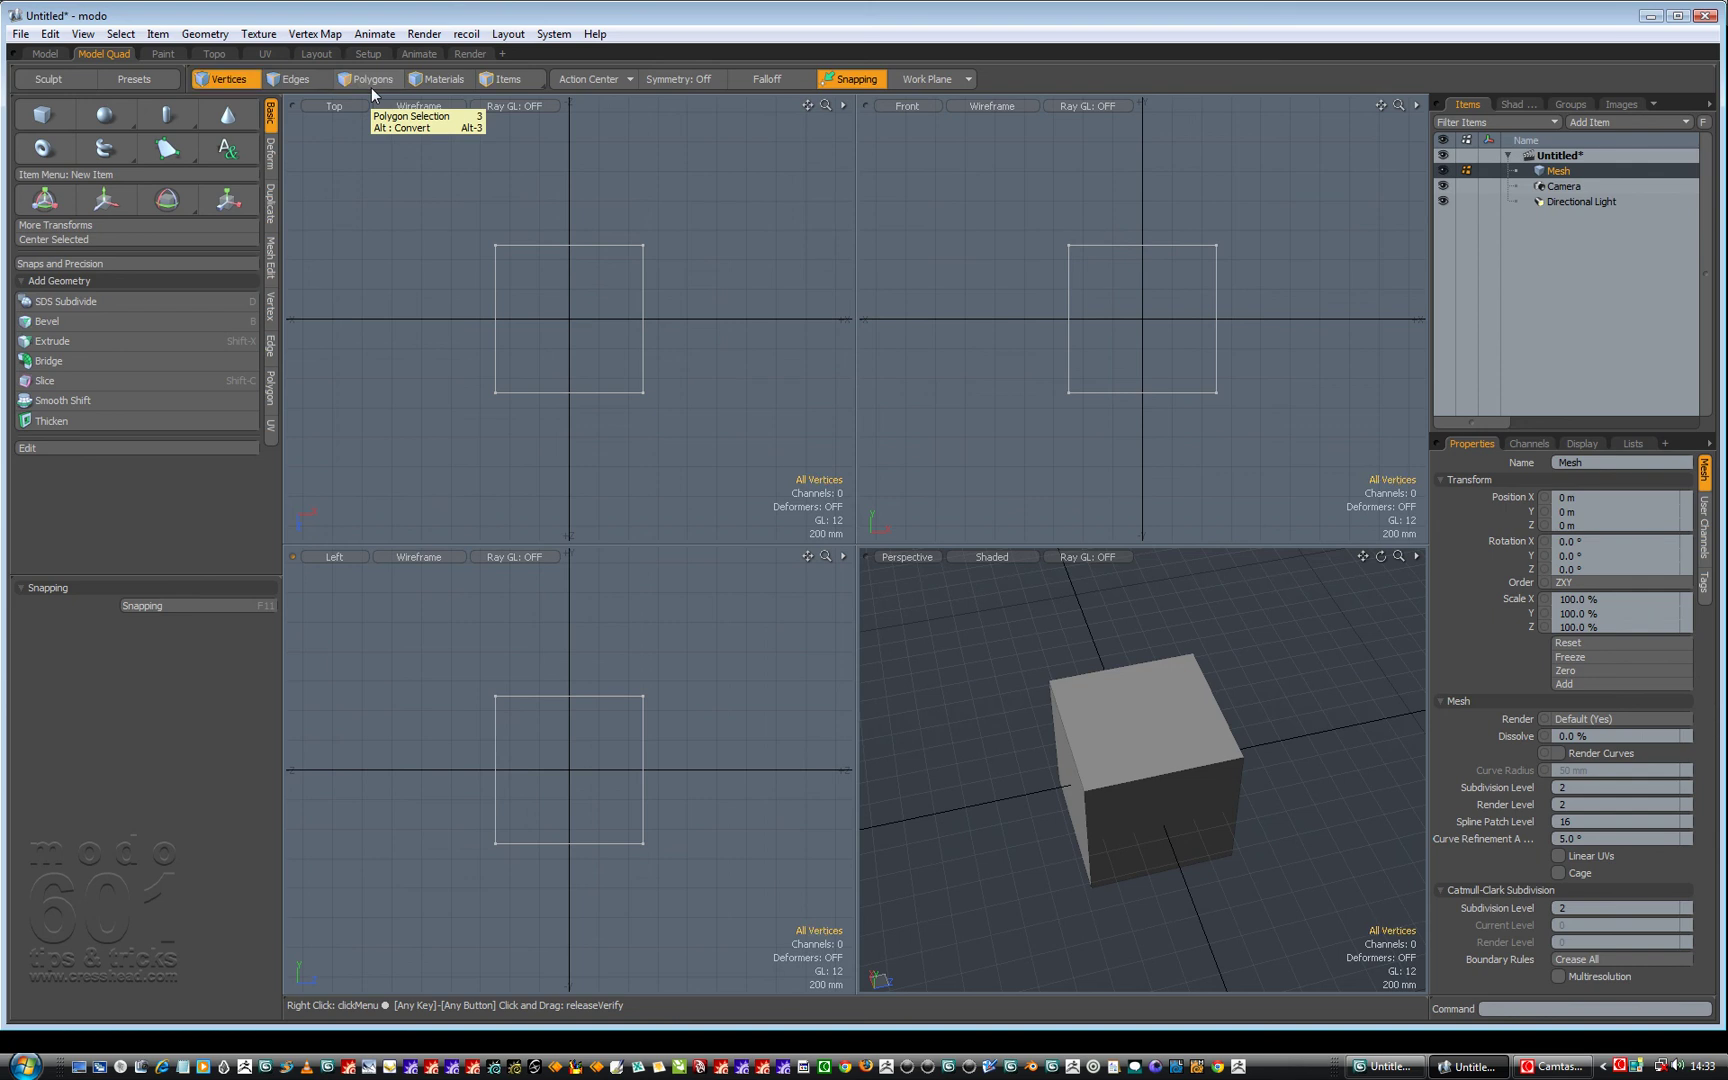
key(2)
key(3)
key(1)
key(2)
key(3)
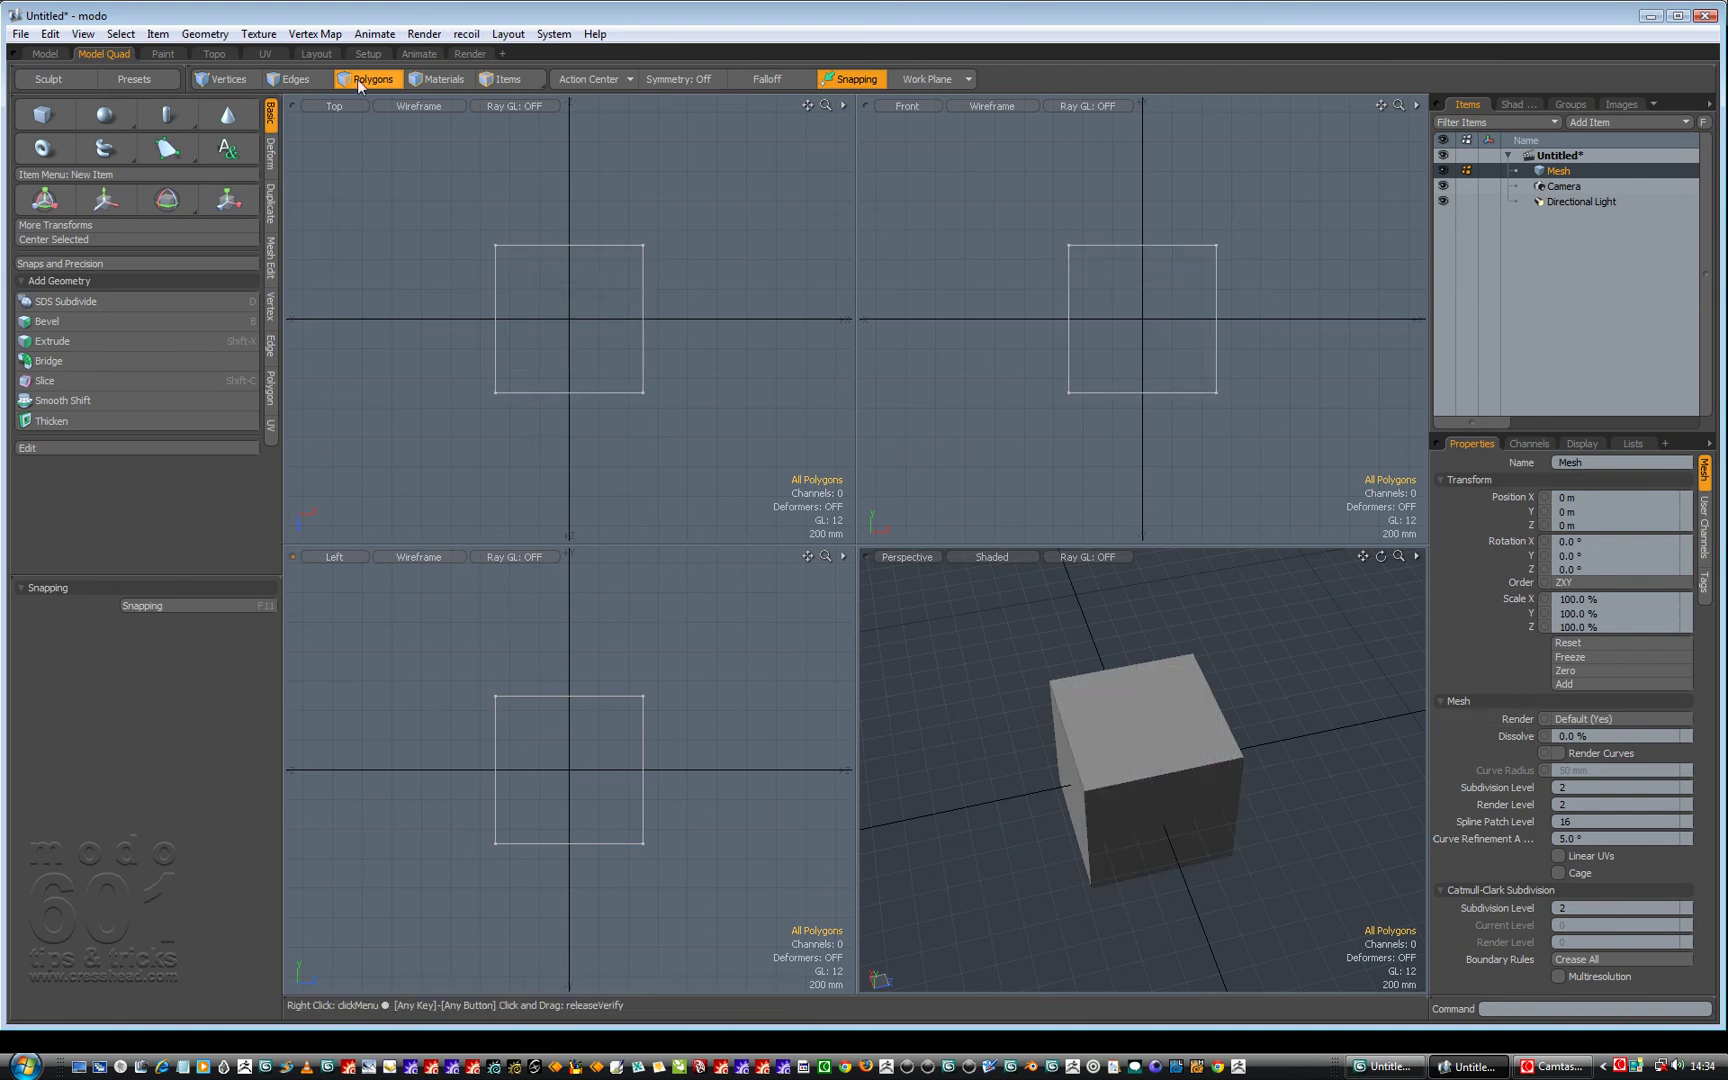
In Items mode, draw a trial box beside the cube, then undo it.
click(514, 86)
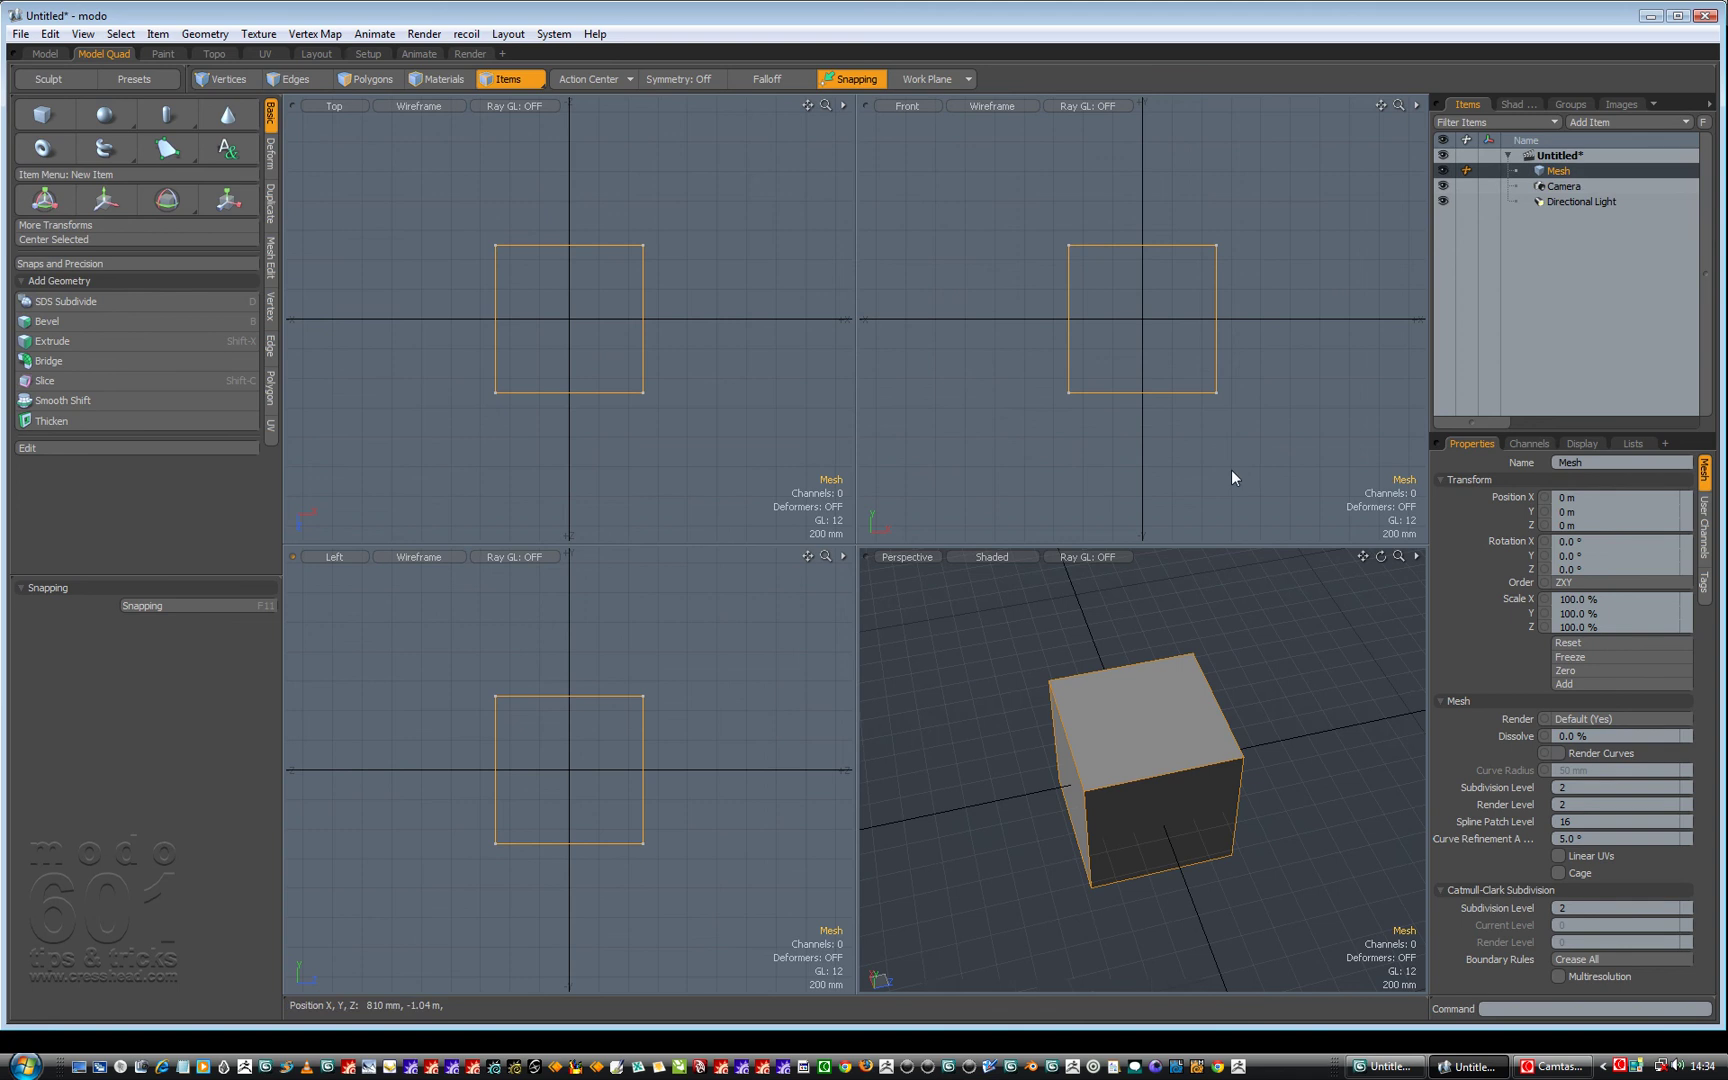
drag(1381, 556, 1381, 563)
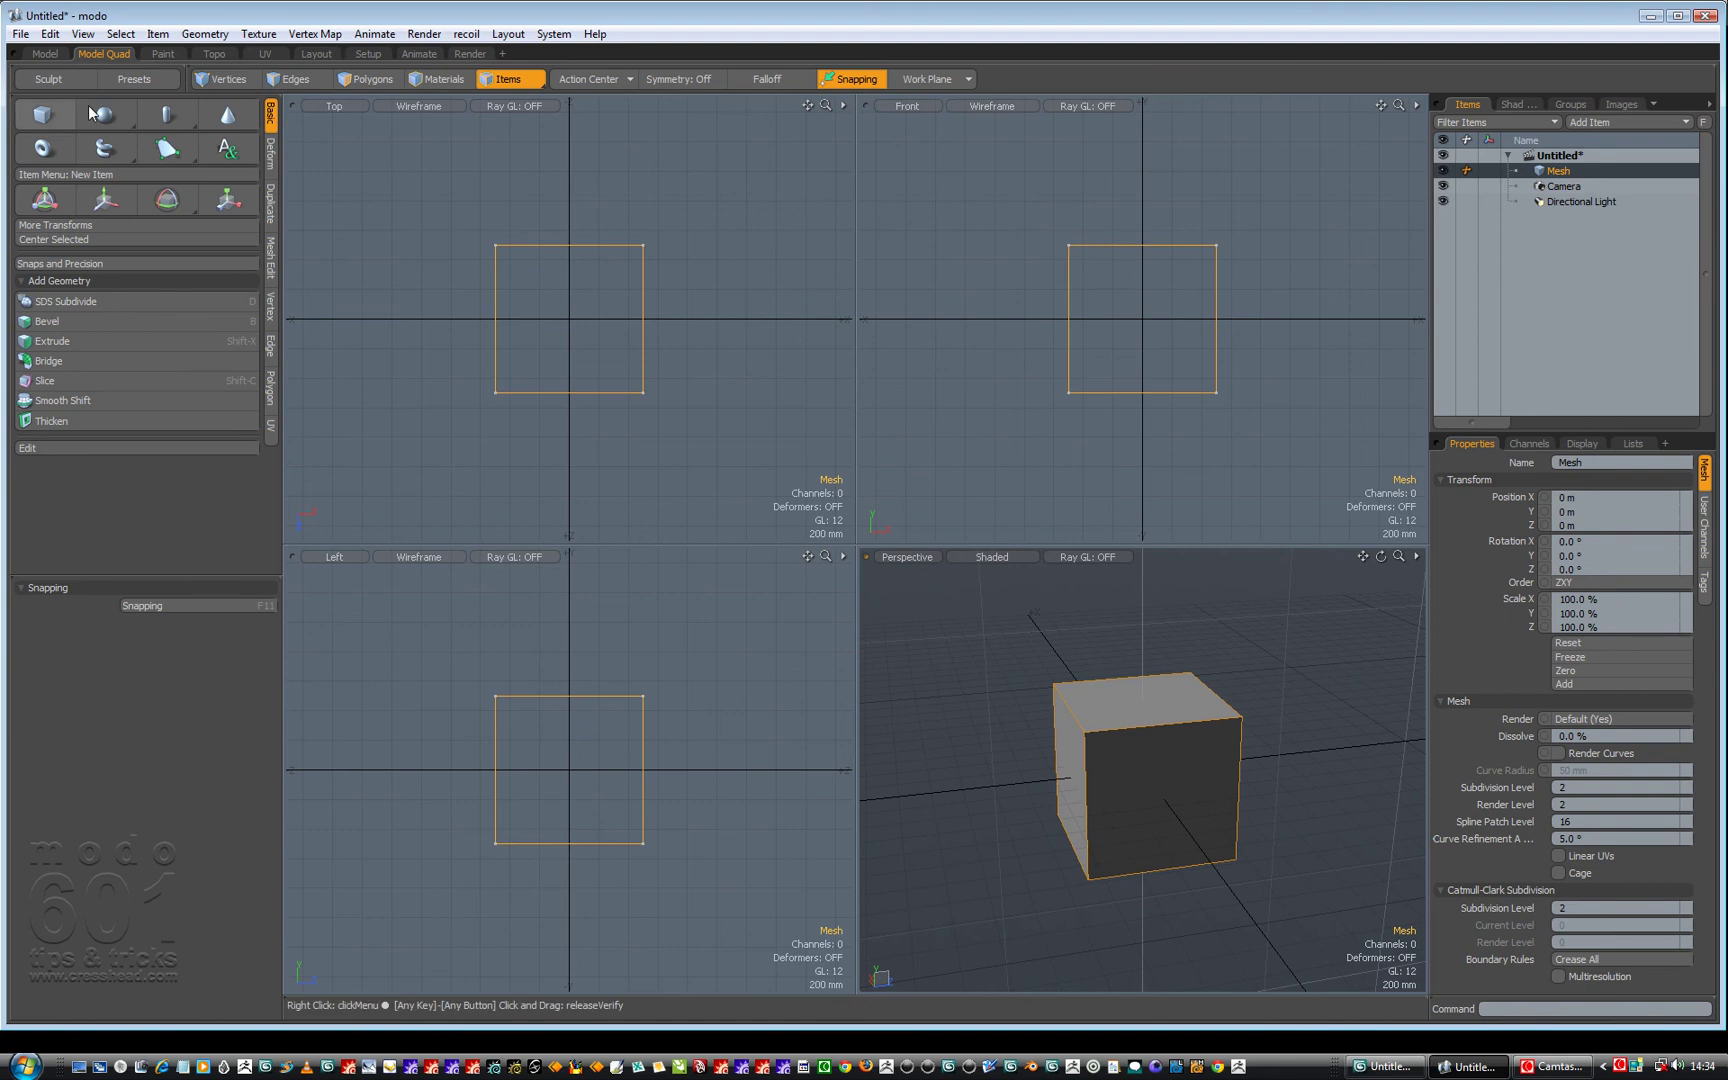
click(42, 116)
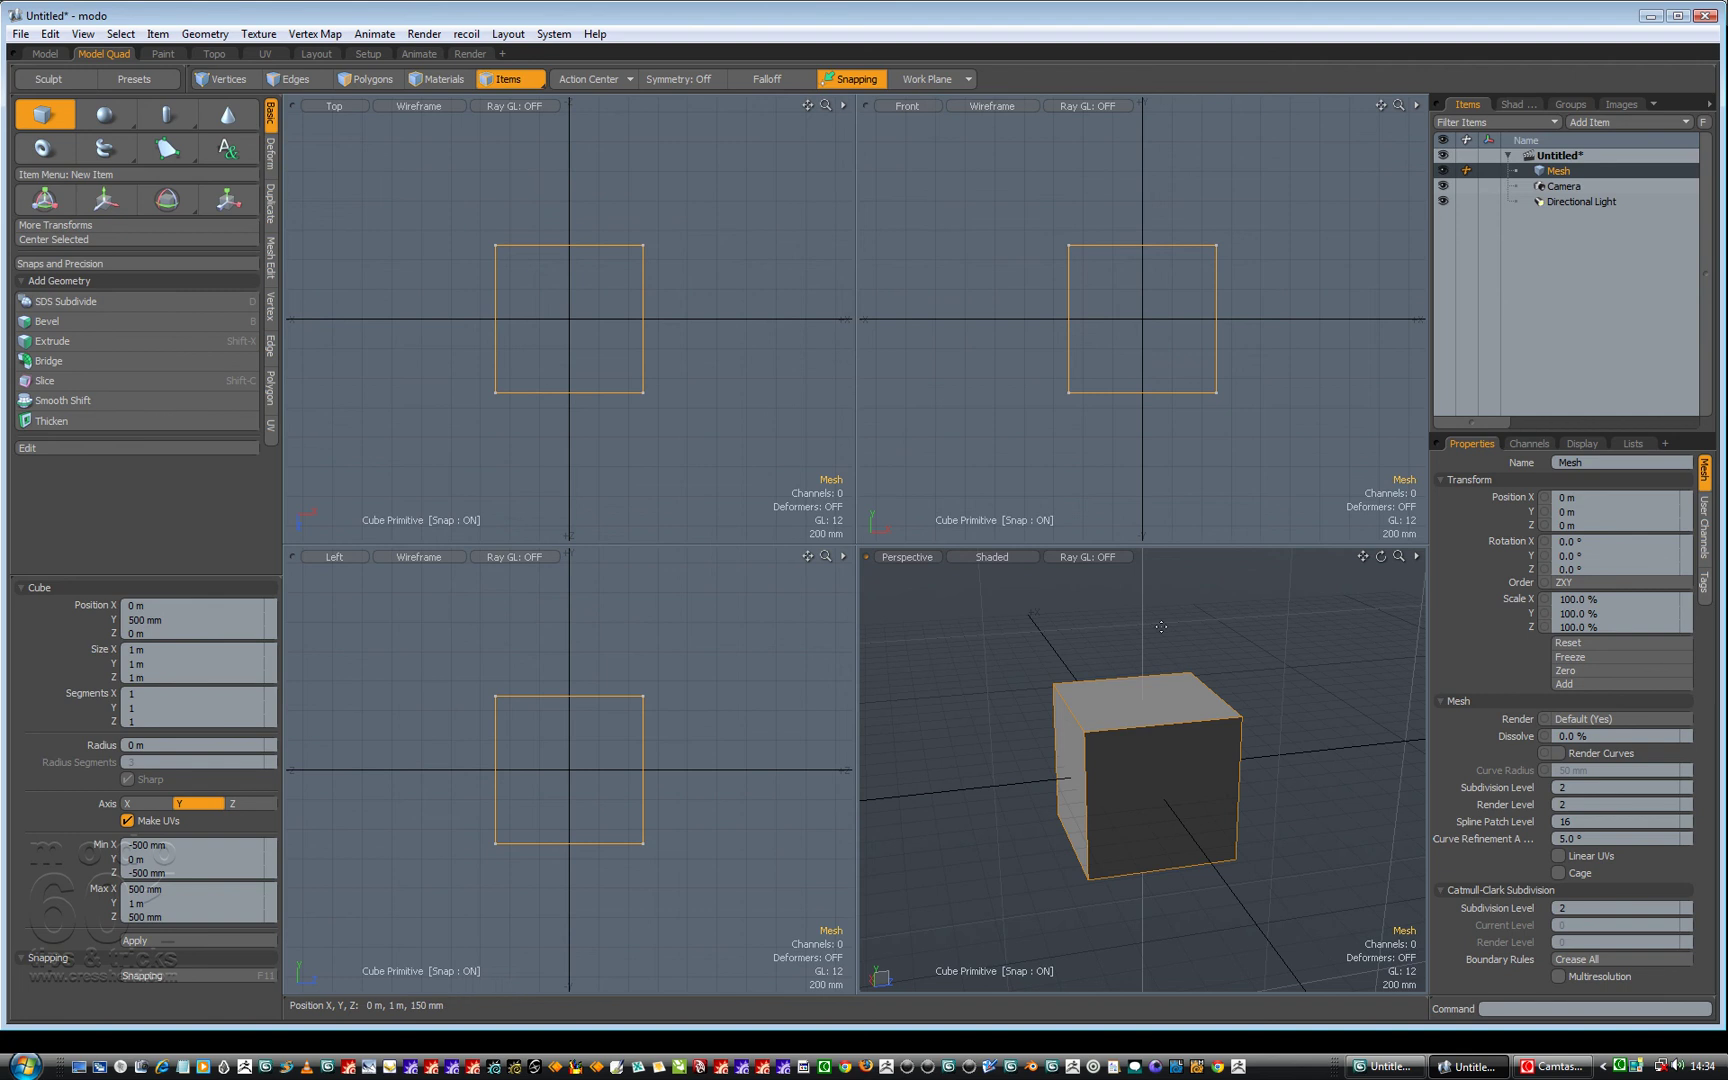
drag(1261, 604, 1316, 820)
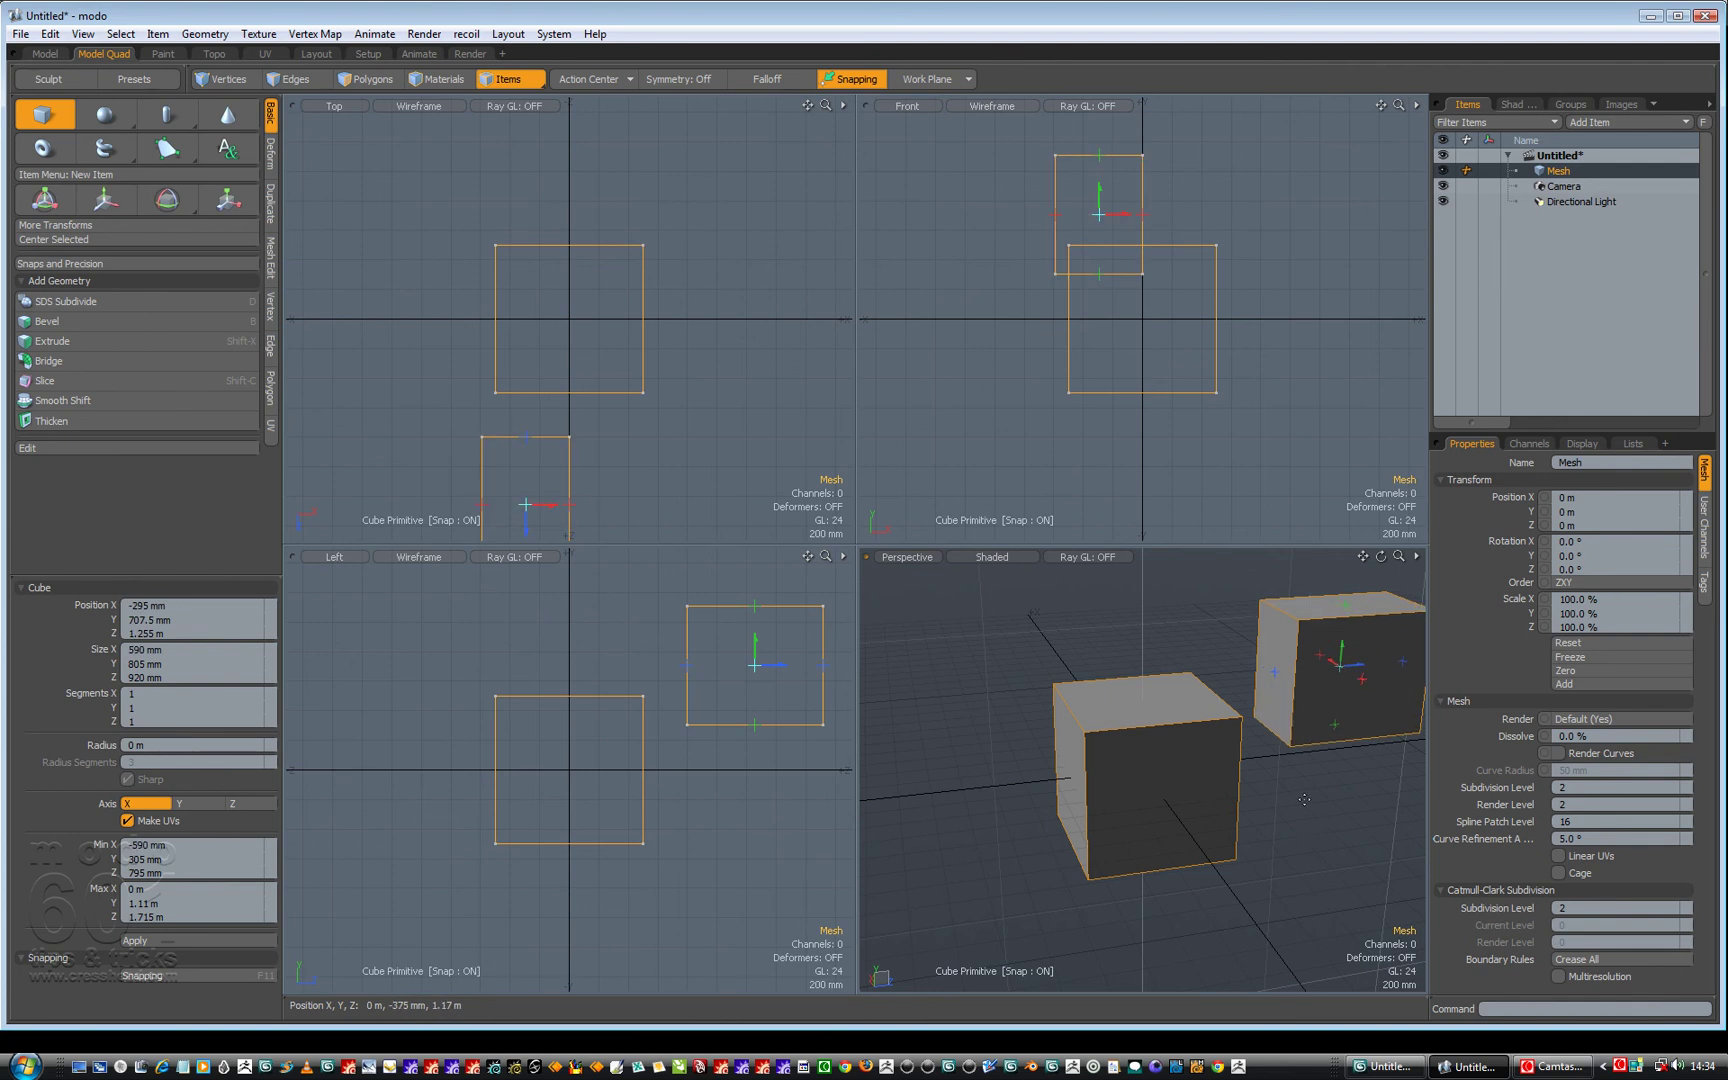
key(q)
key(ctrl+z)
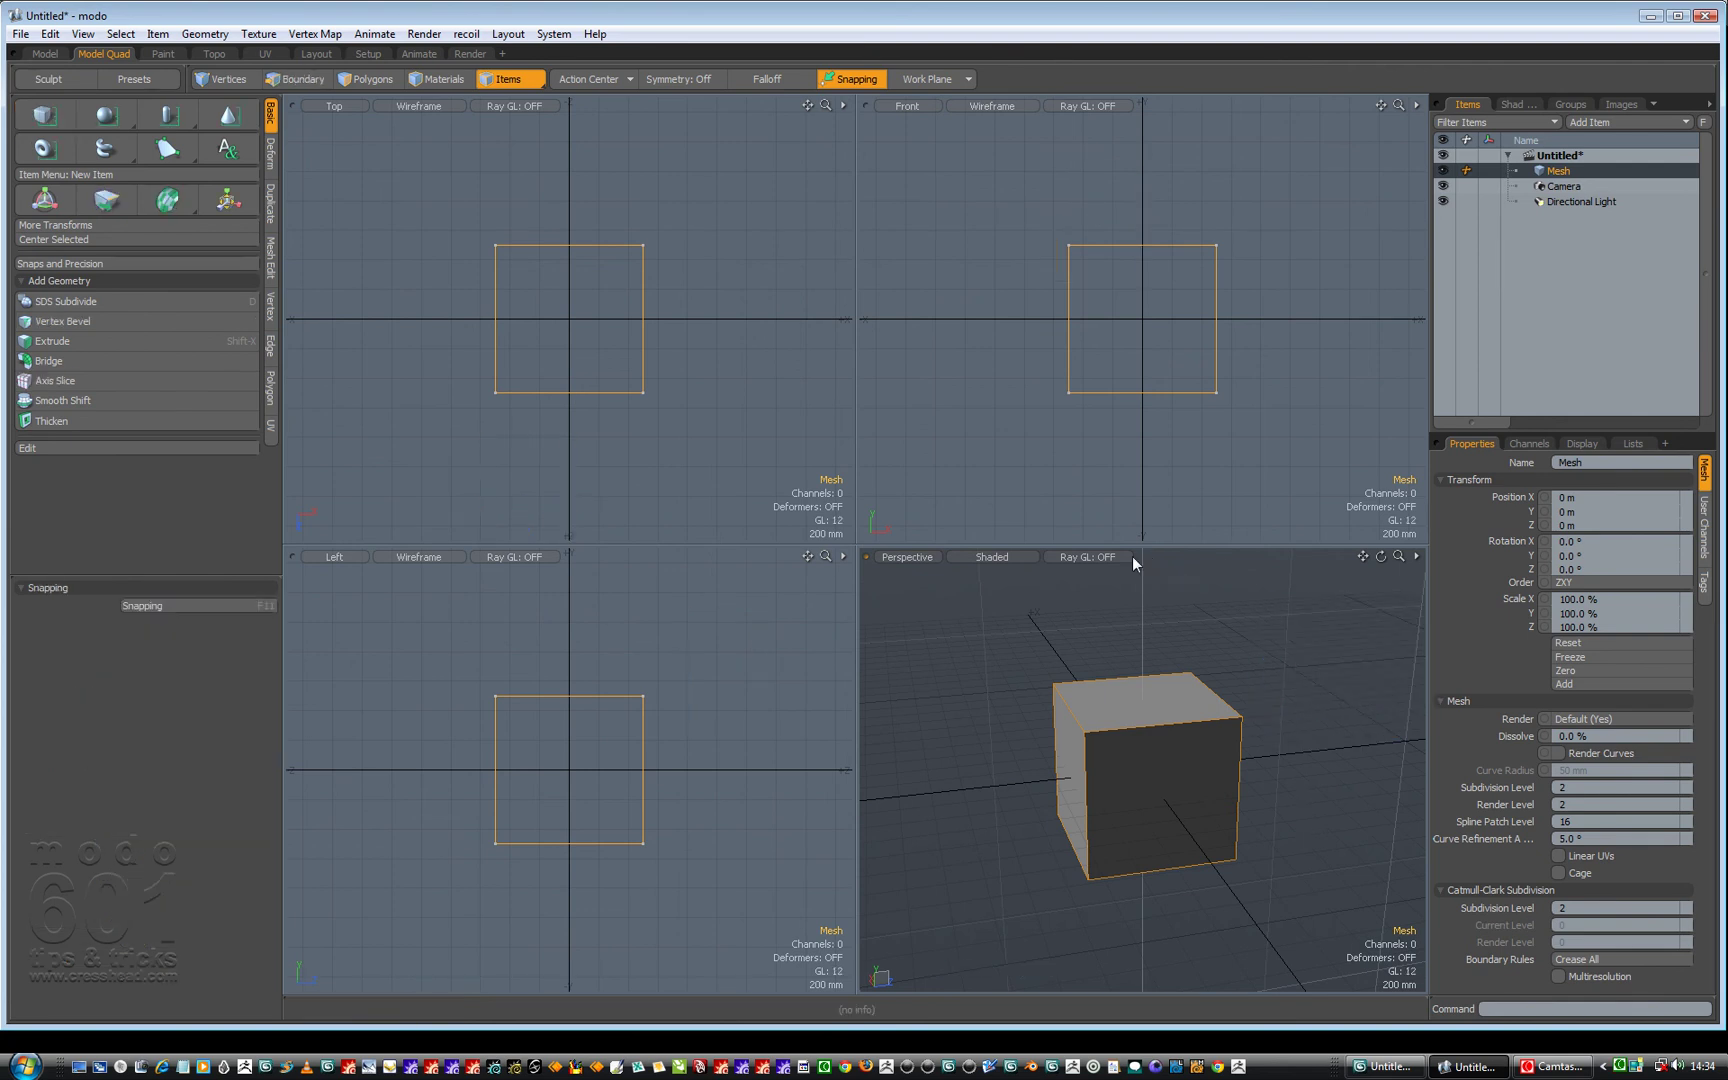
Deselect the cube and draw a new 1.02 m × 825 mm × 940 mm box beside it.
drag(1381, 556, 1325, 660)
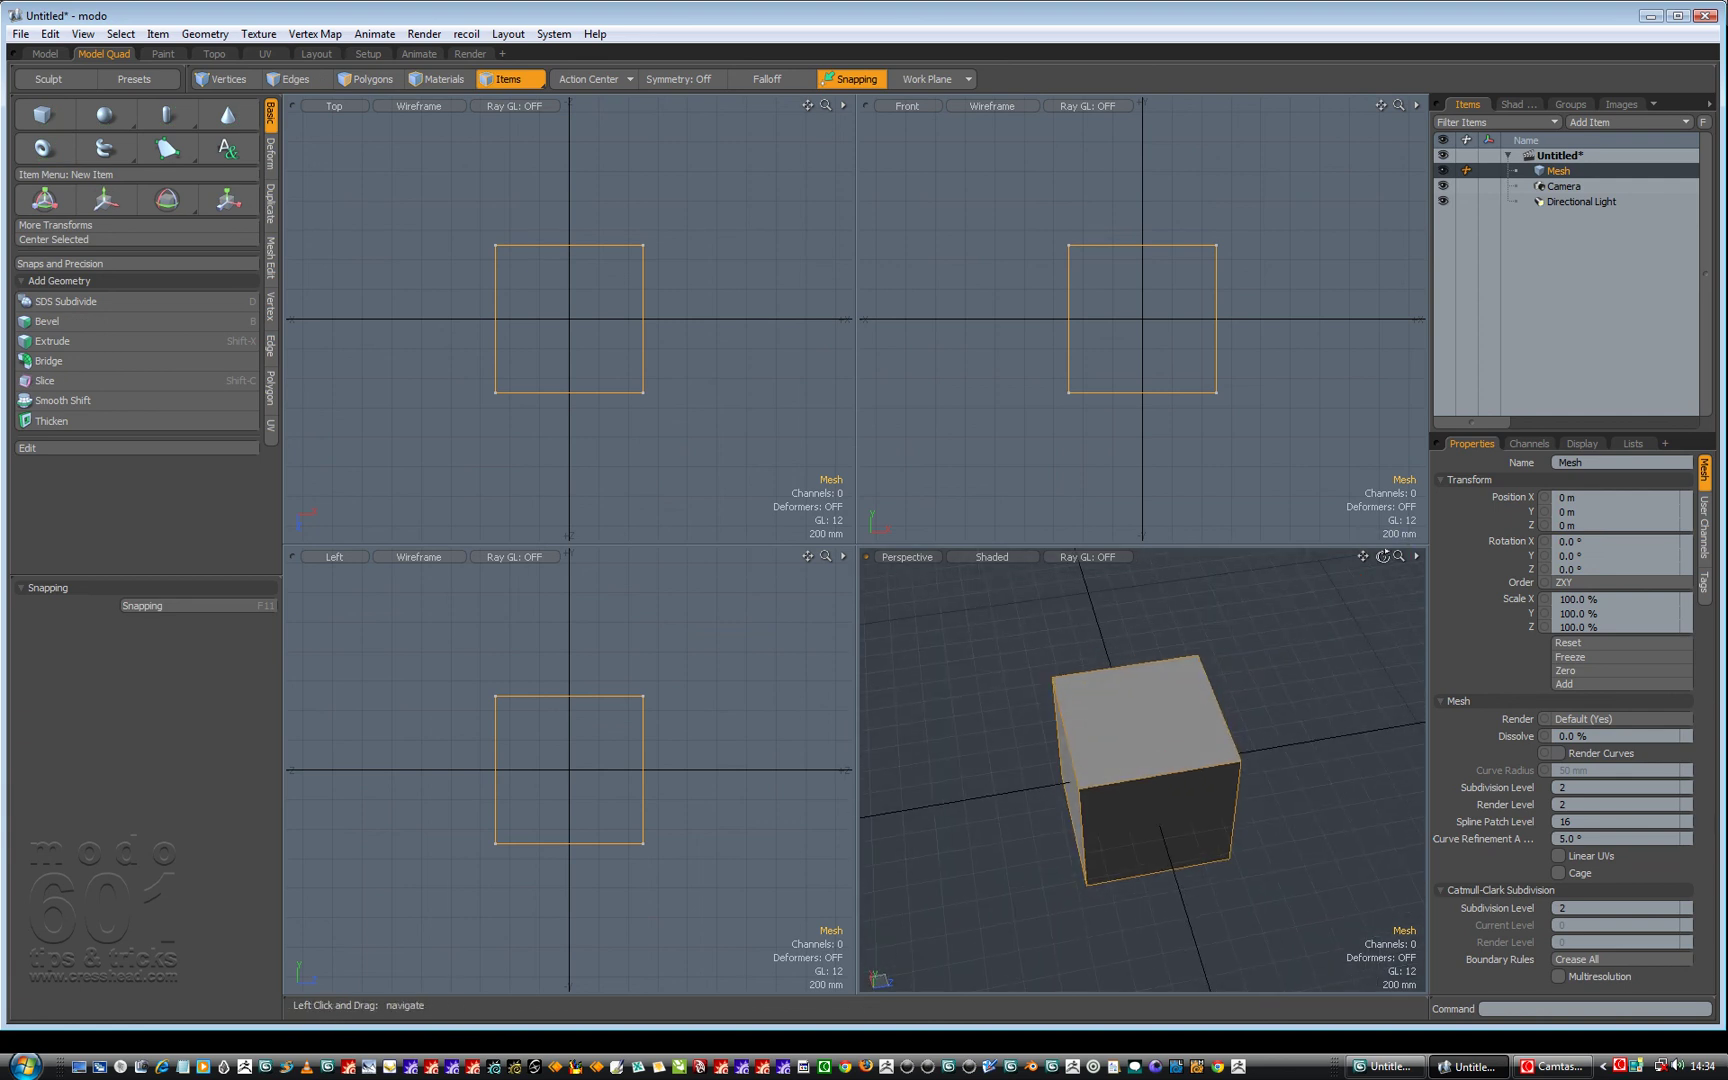
click(1217, 605)
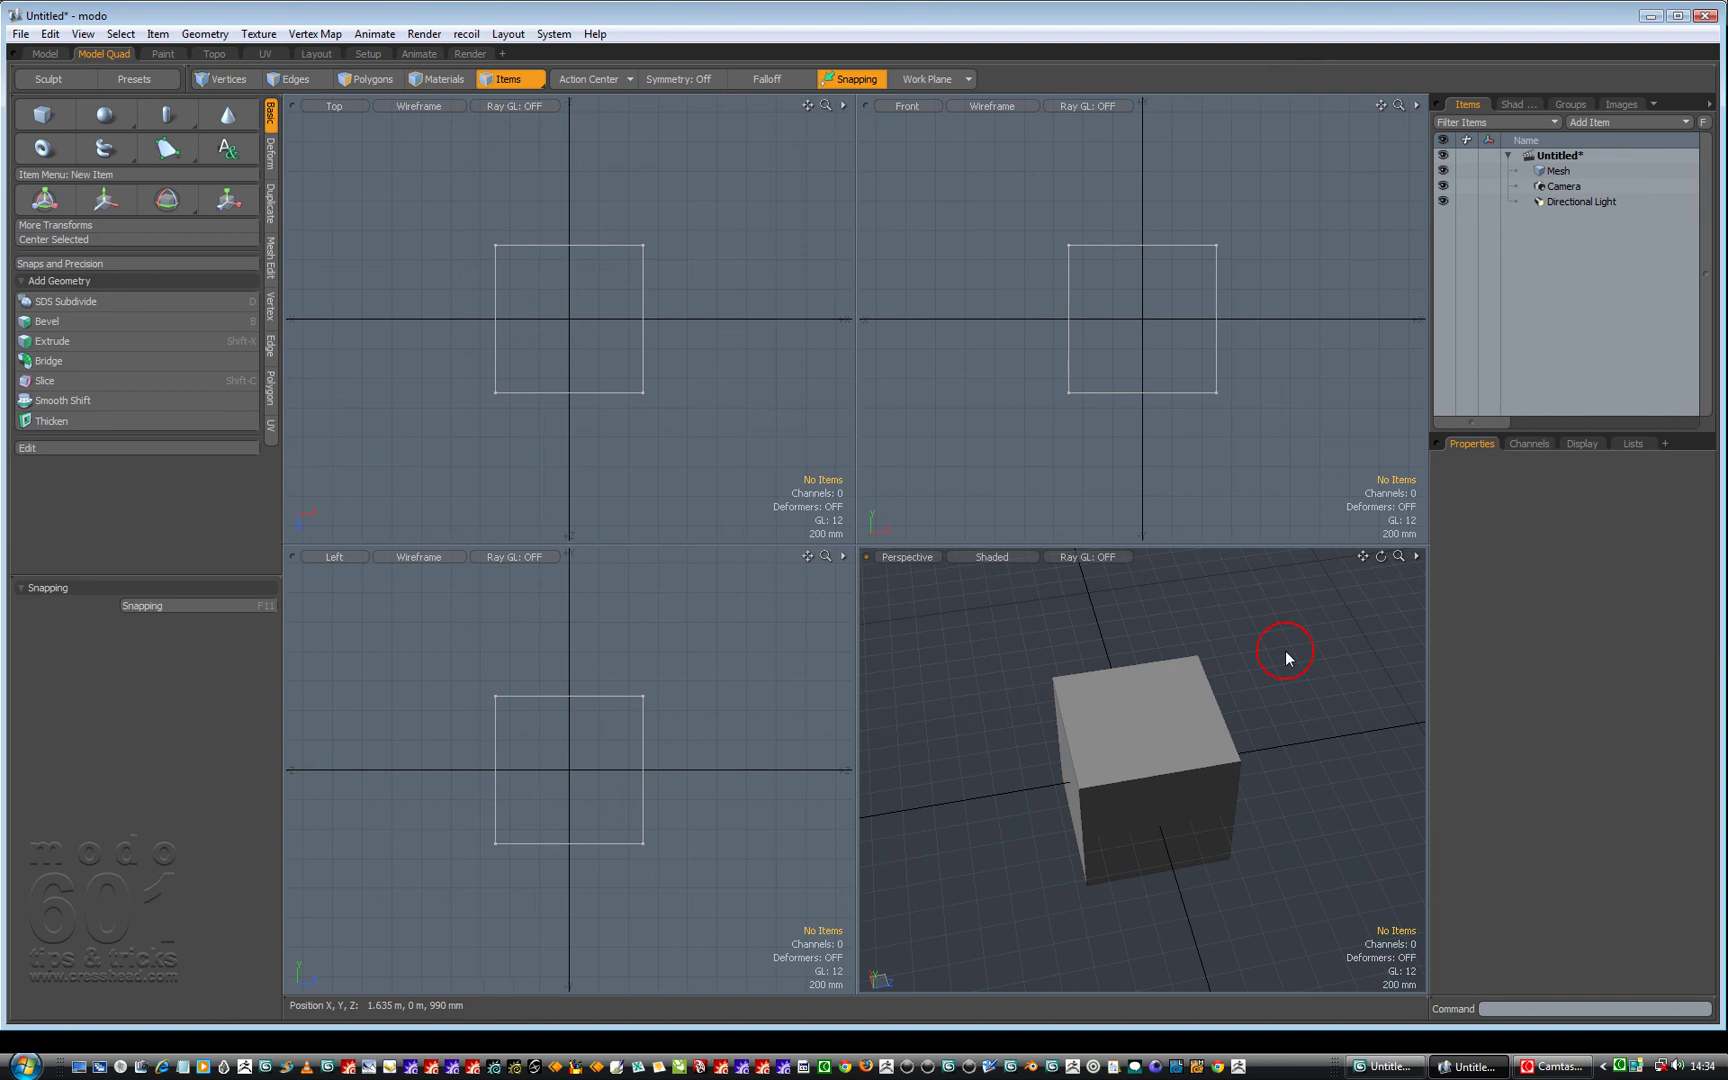
click(42, 114)
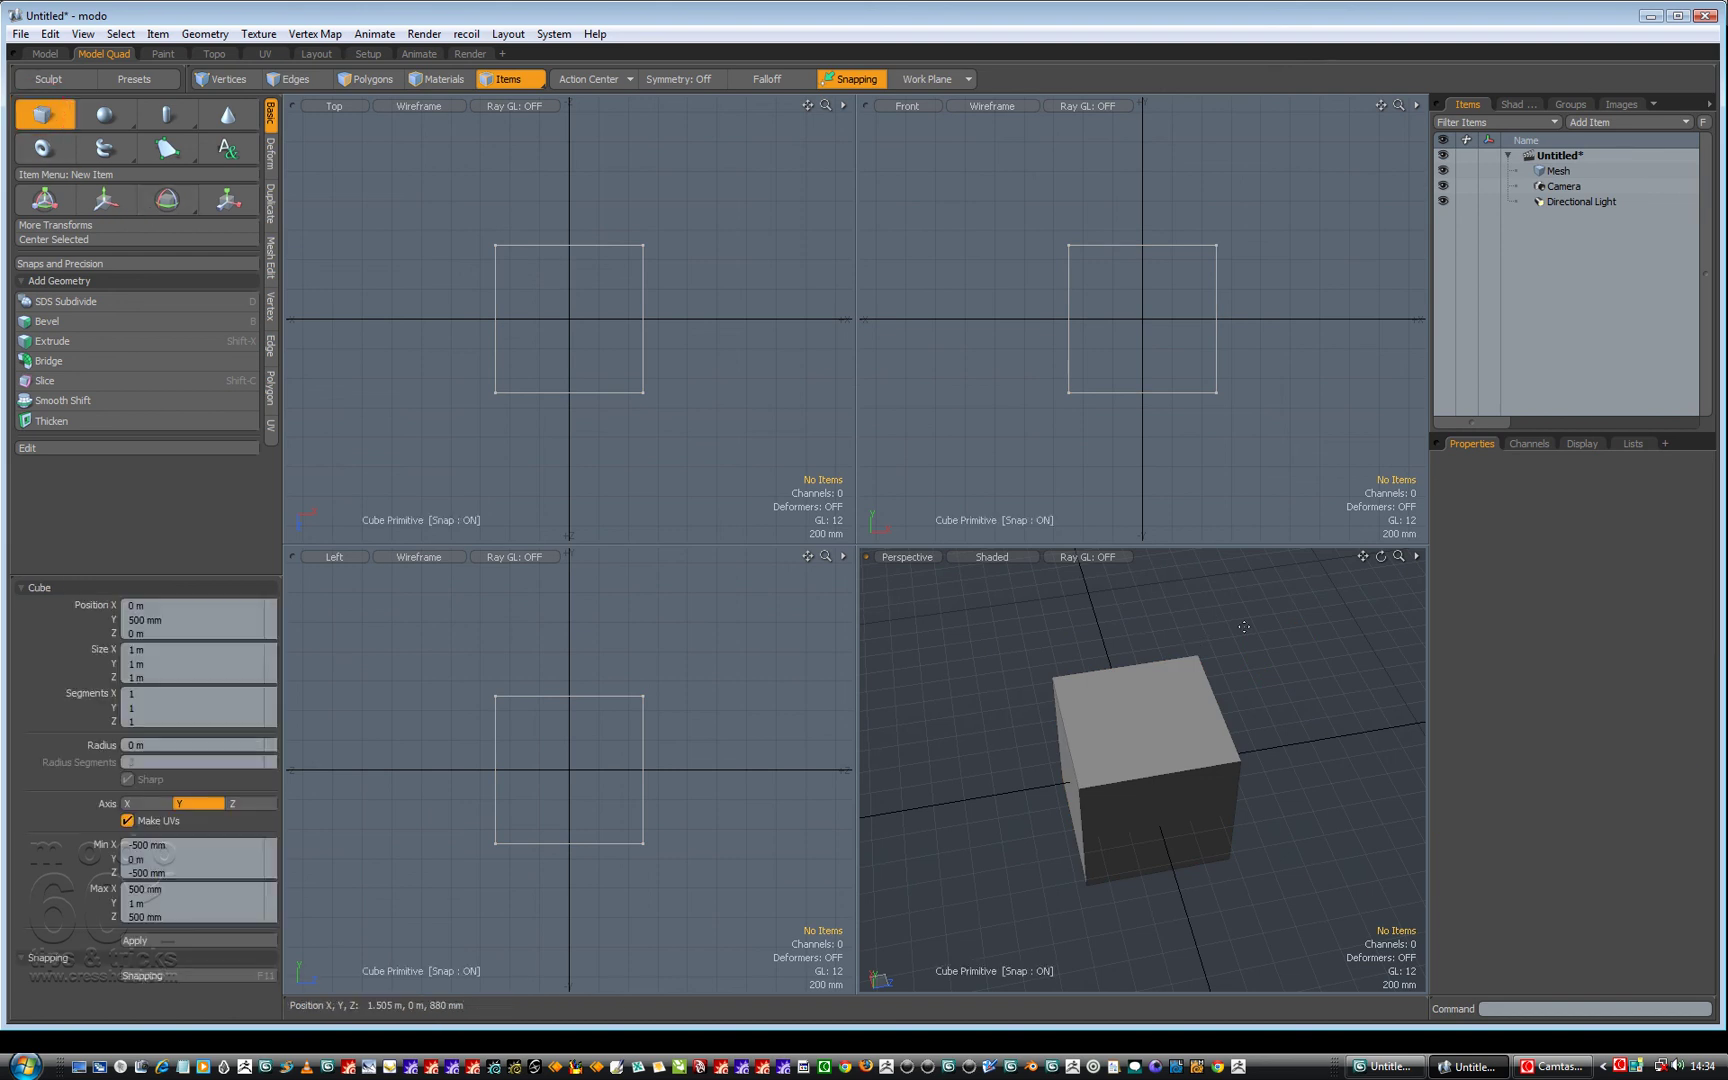
drag(1234, 638, 1329, 586)
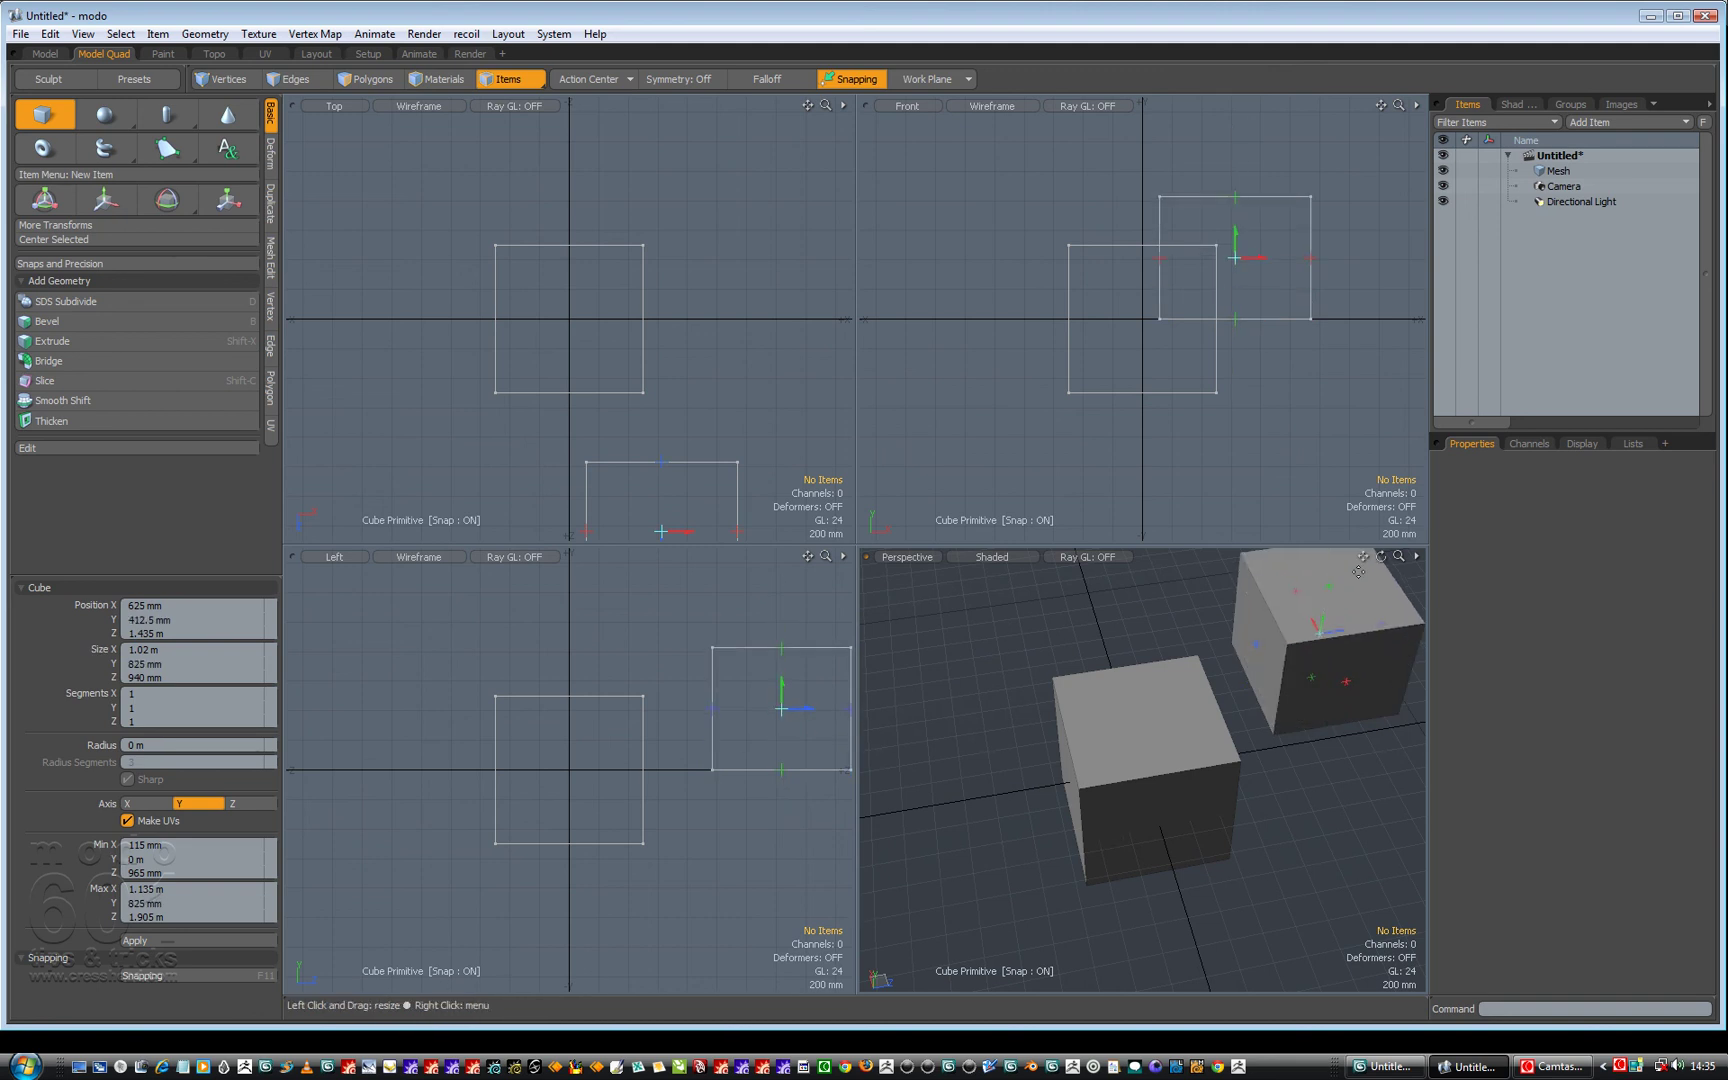
drag(1365, 557, 1344, 667)
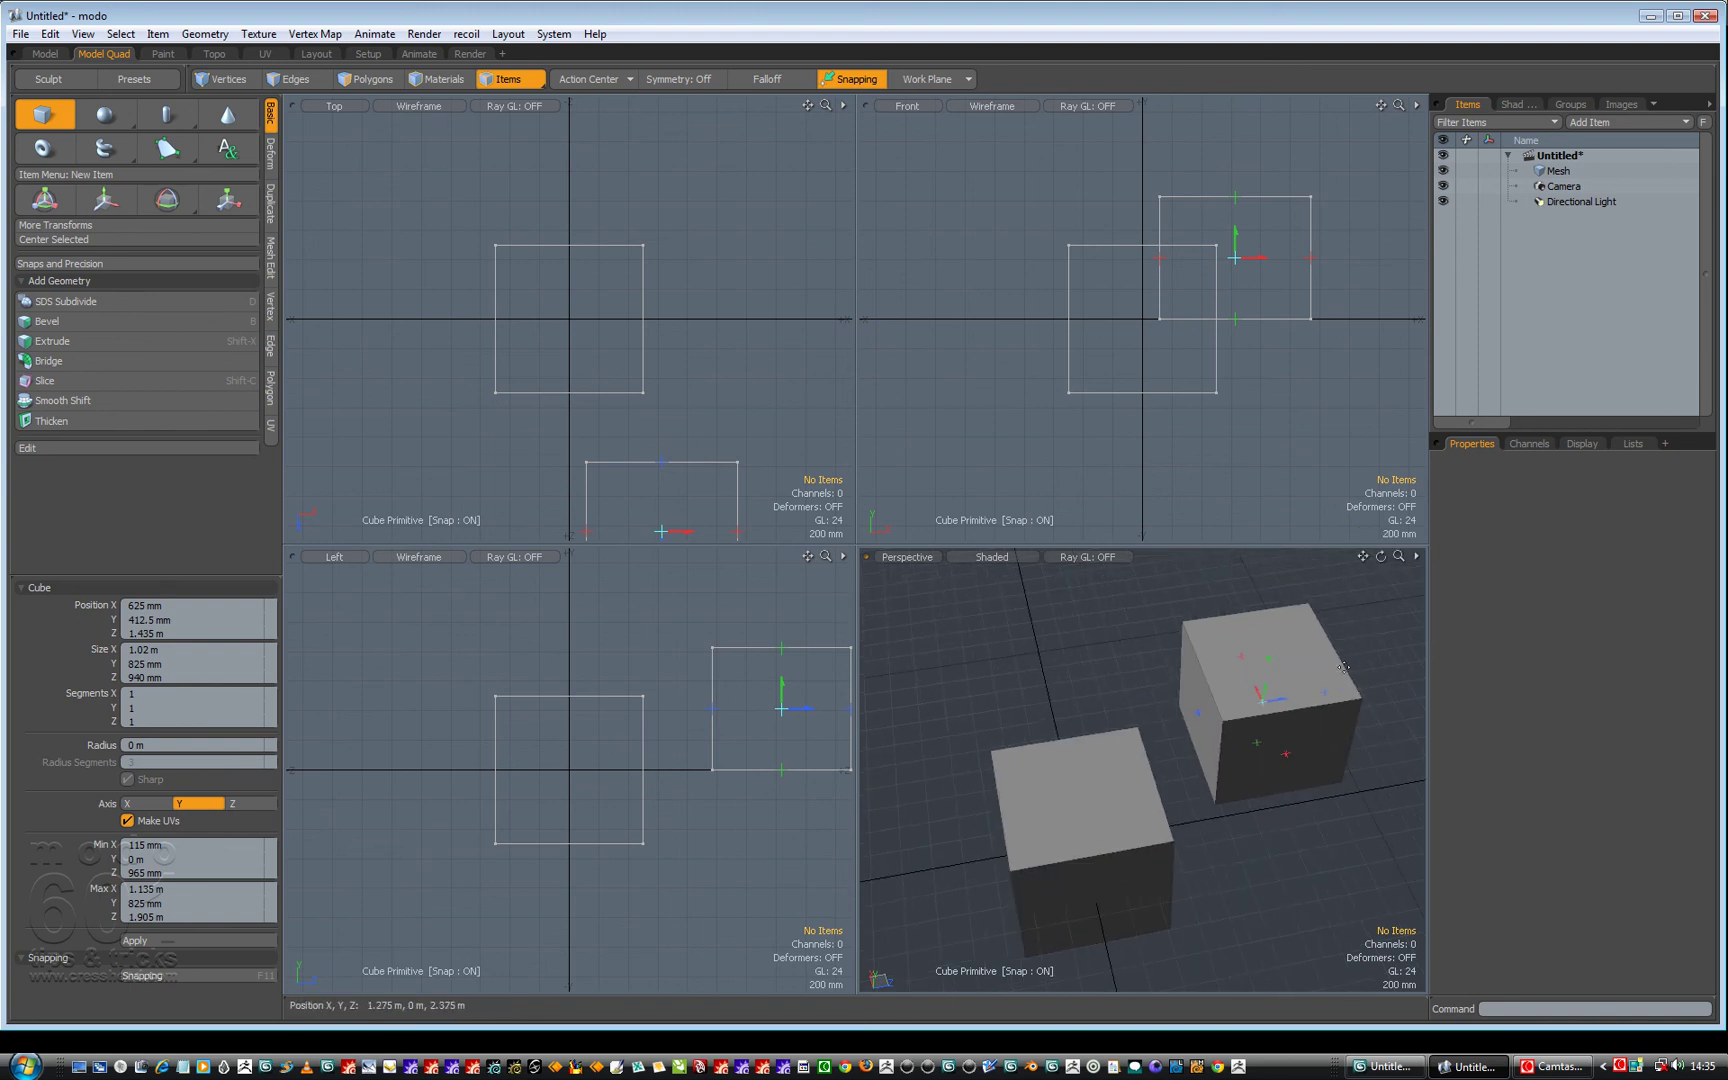
drag(1399, 556, 1398, 556)
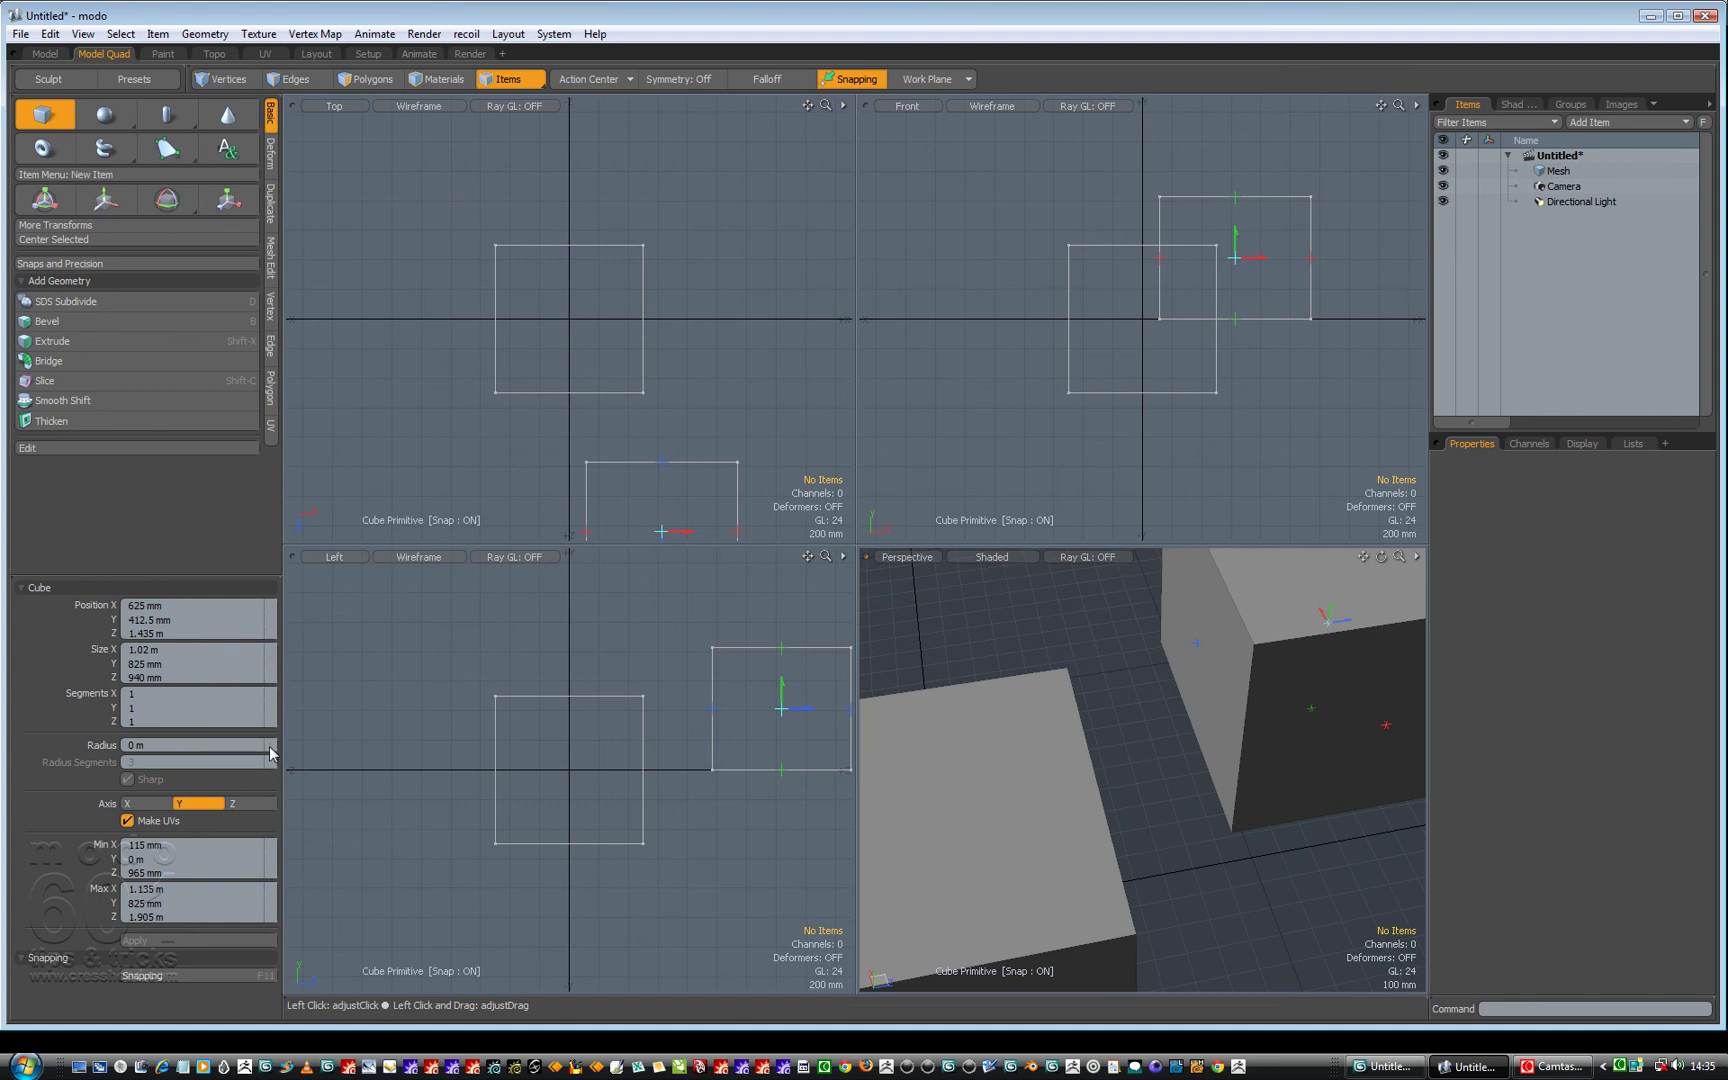
Round the new box's edges with a 1in (25.4 mm) radius.
drag(271, 752, 334, 752)
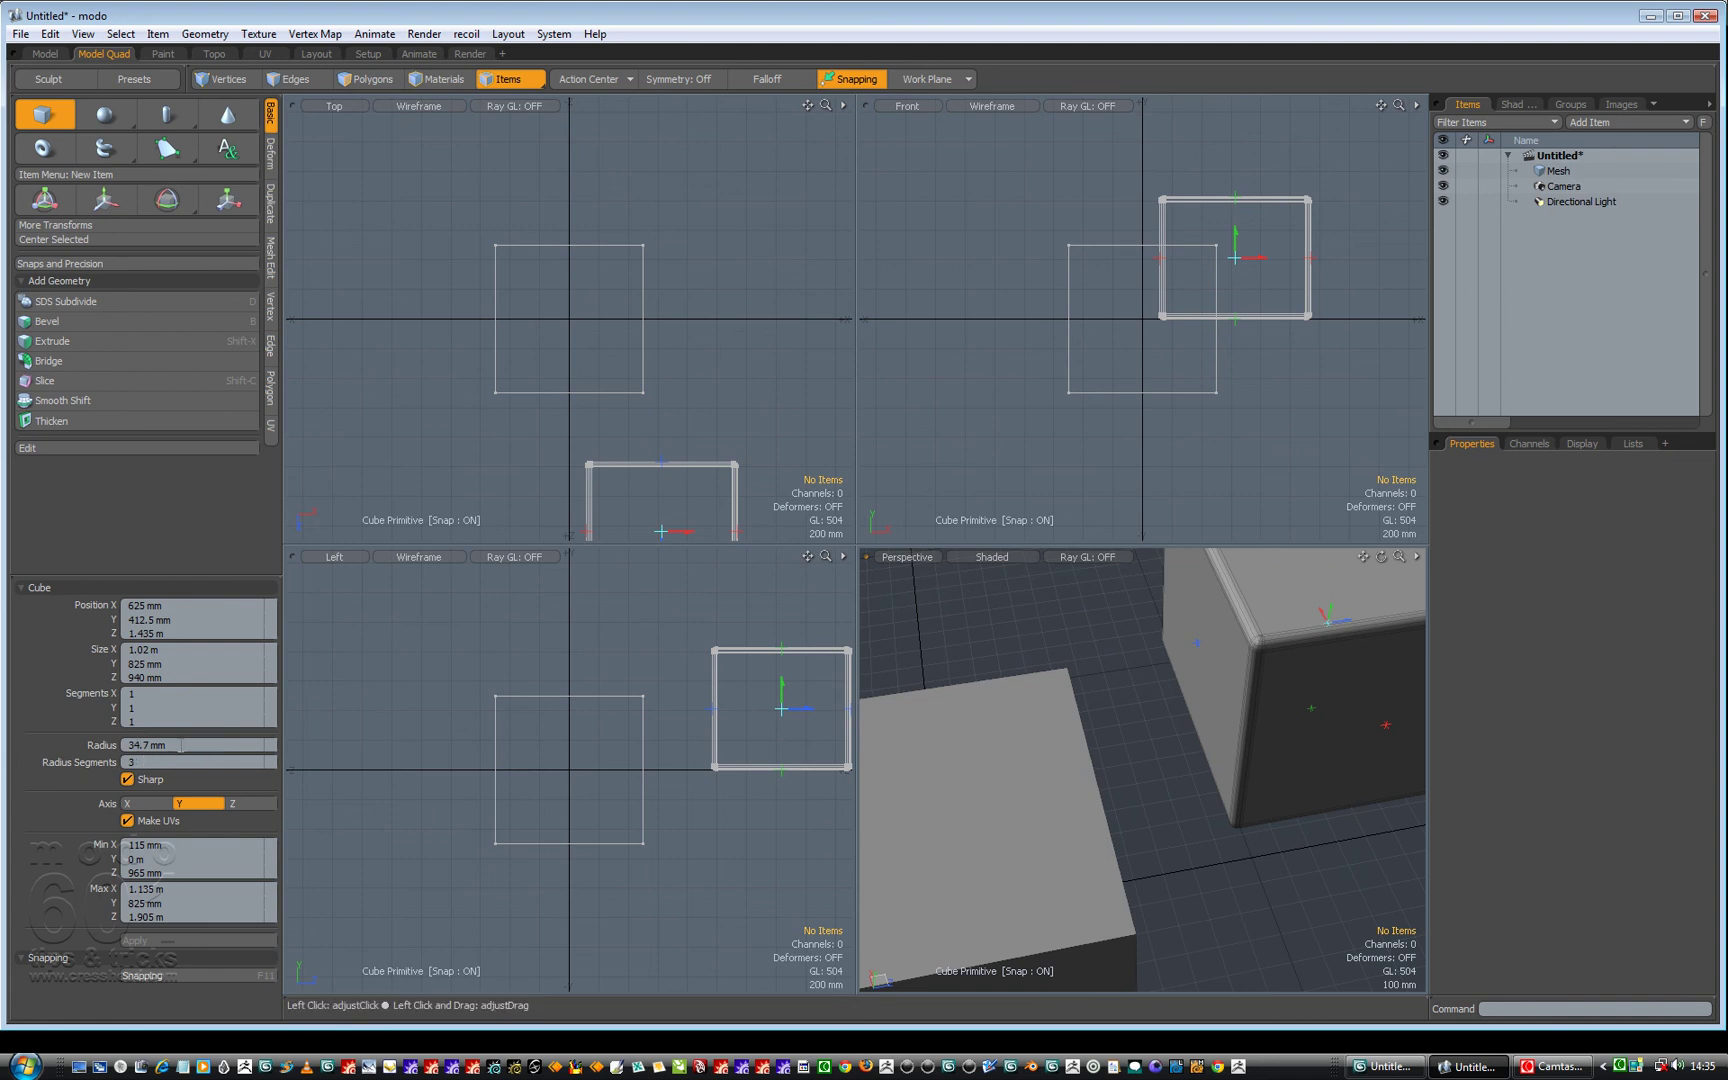
drag(275, 745, 272, 745)
click(50, 742)
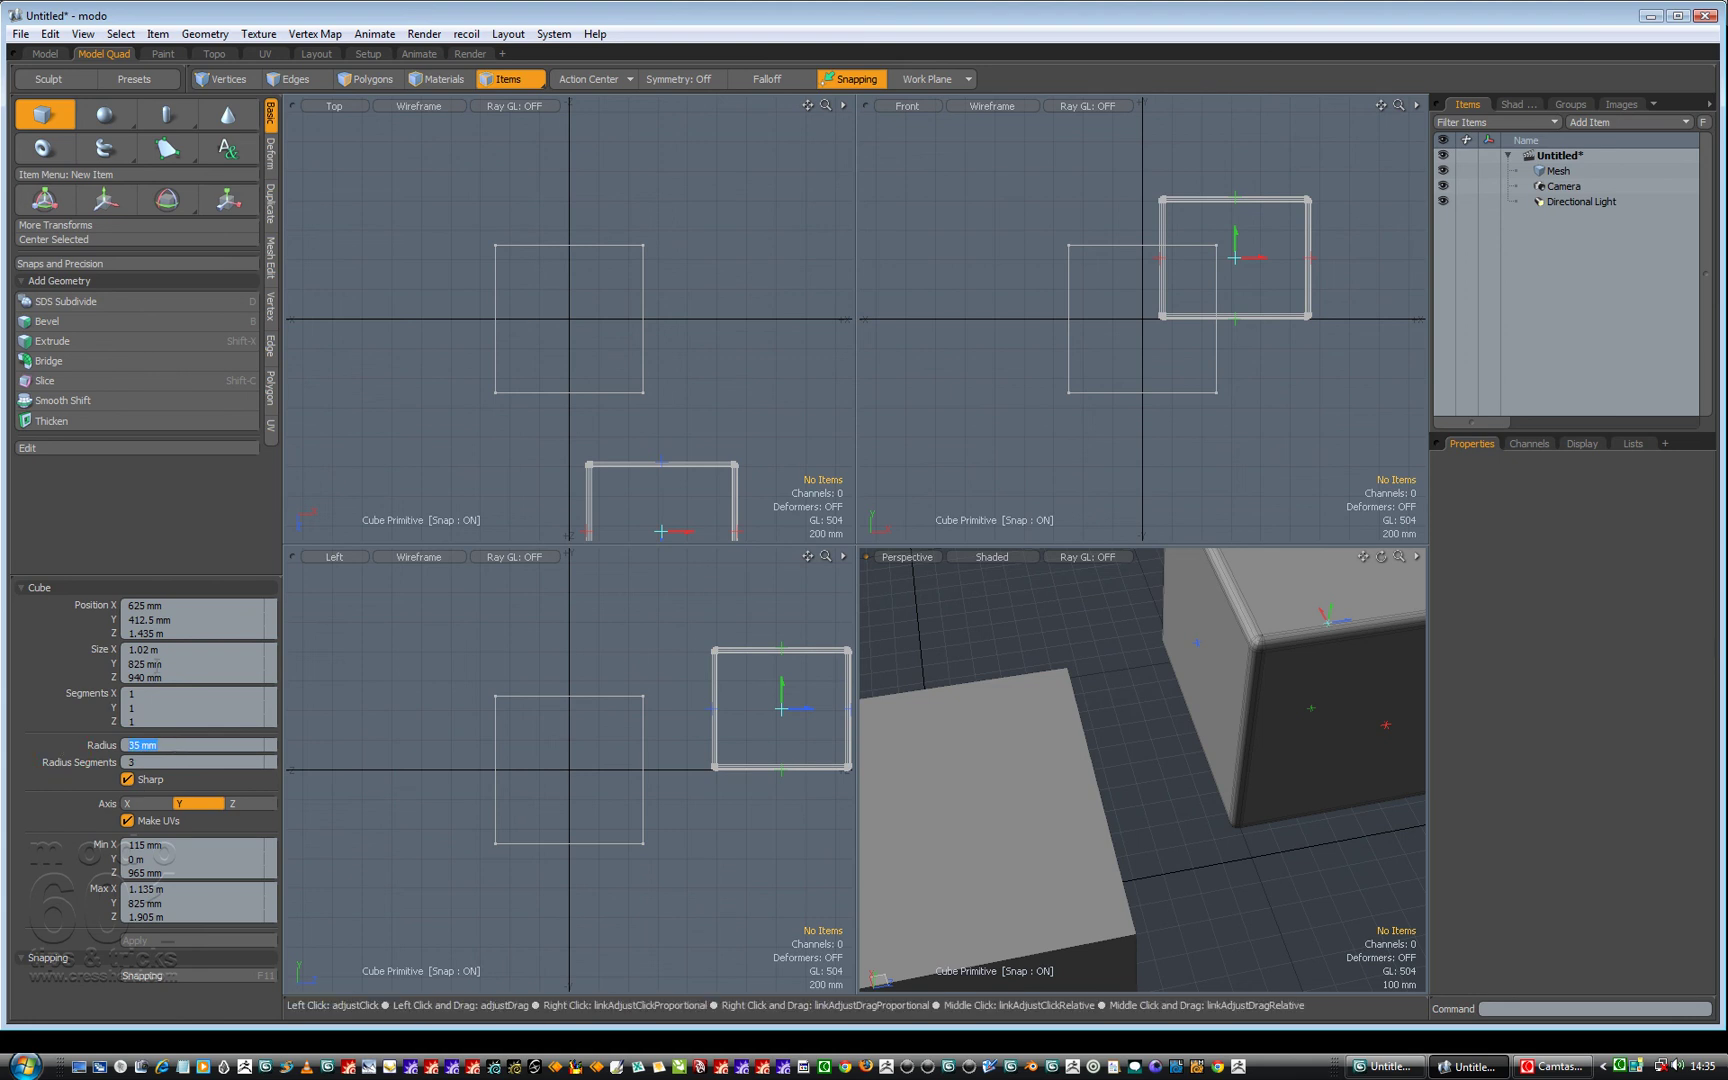
text(1)
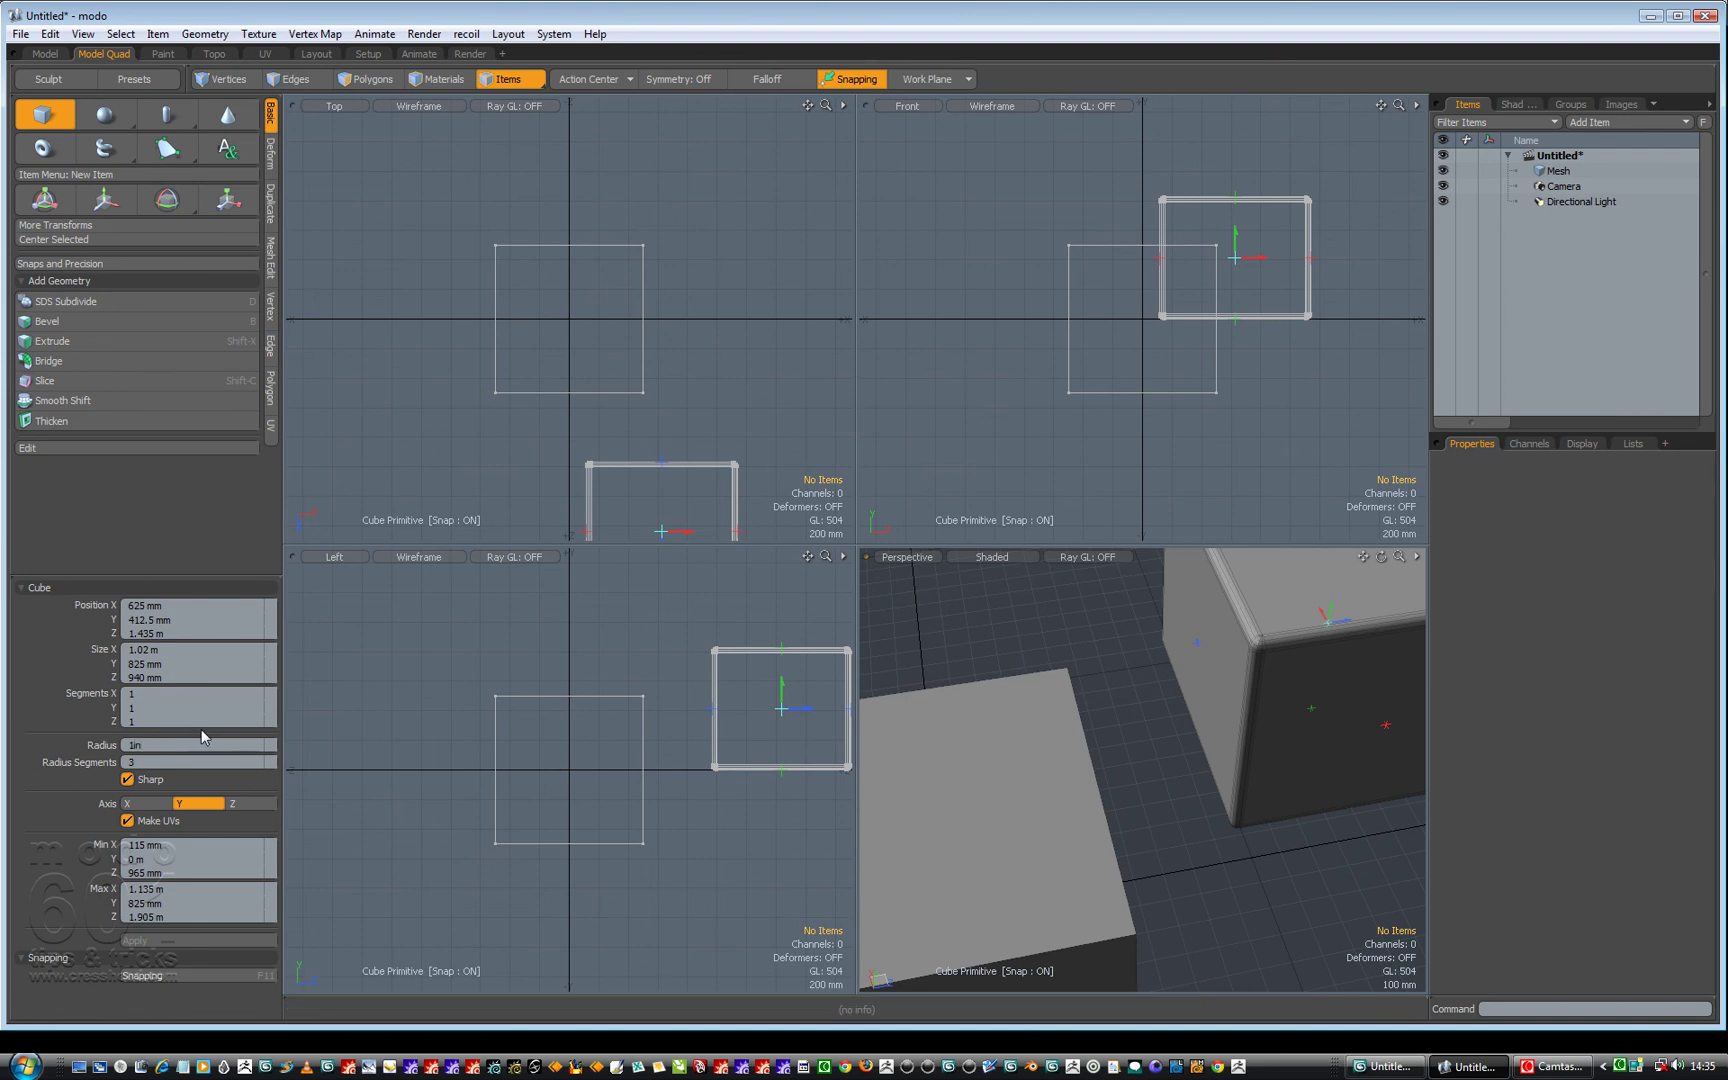
text(in)
key(Return)
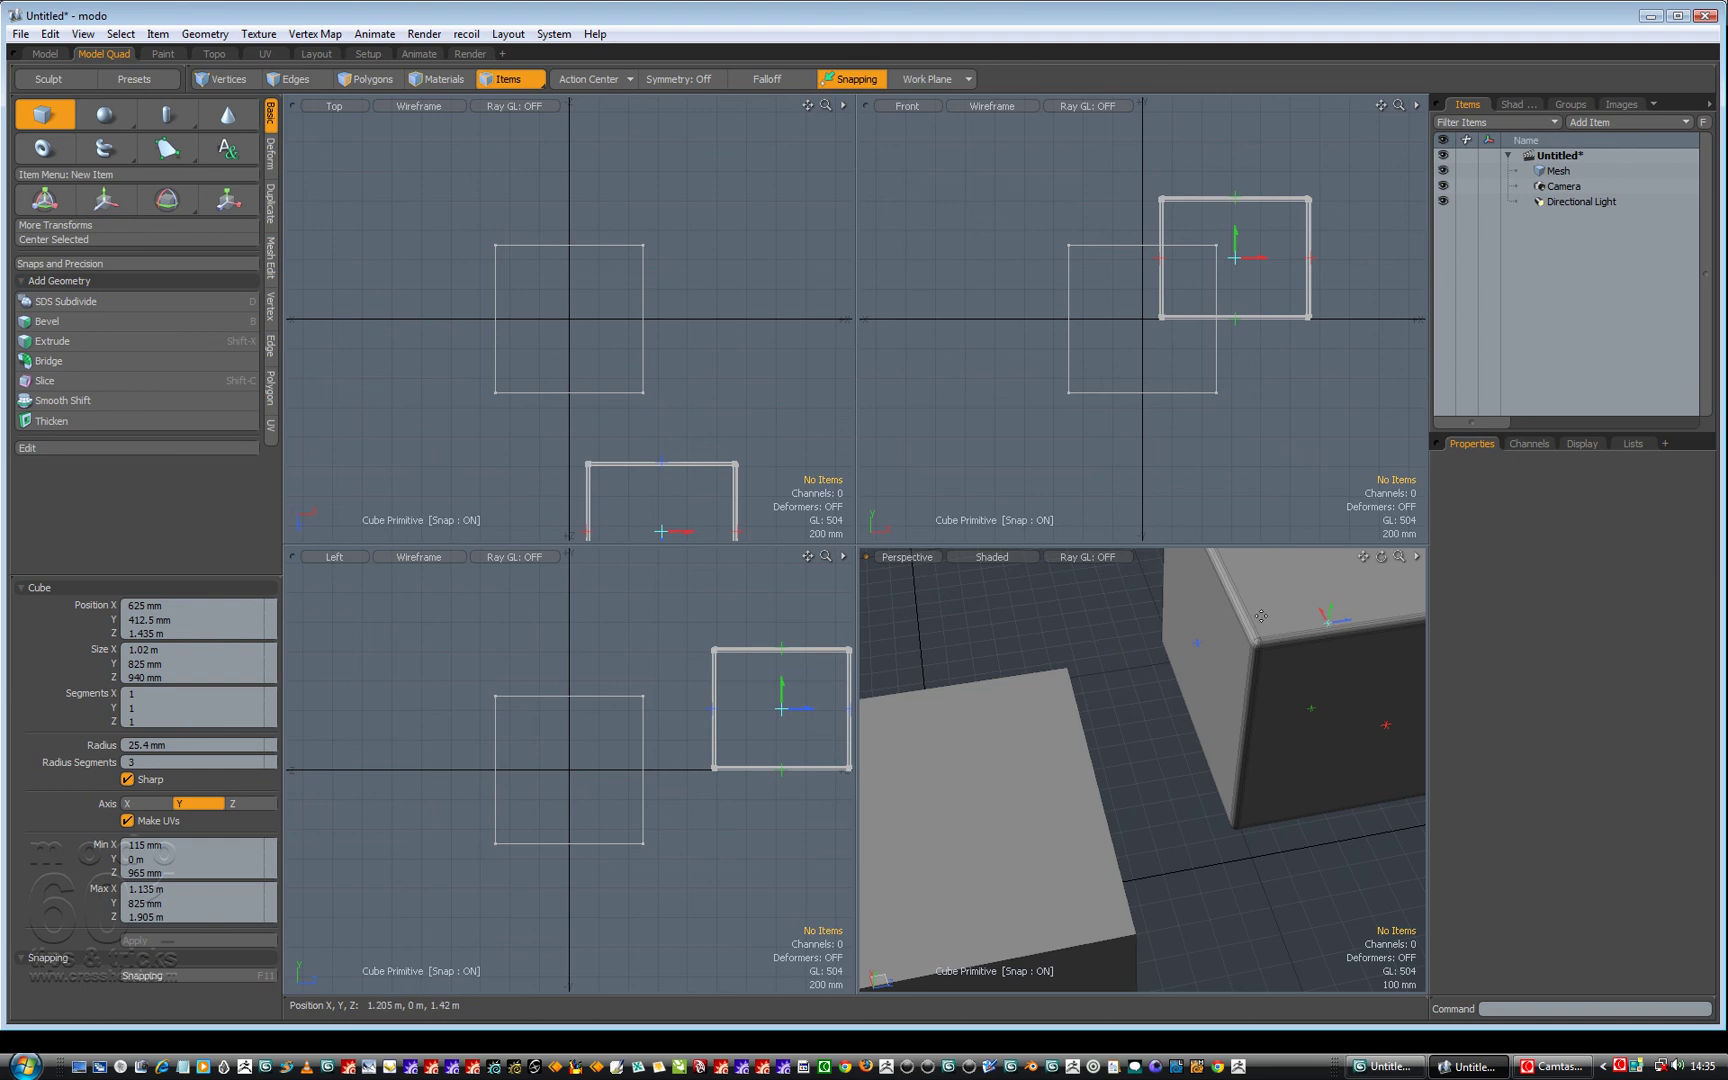
Set the rounded box's Size X, Y and Z to 1 m.
click(176, 648)
text(1)
key(Return)
click(150, 663)
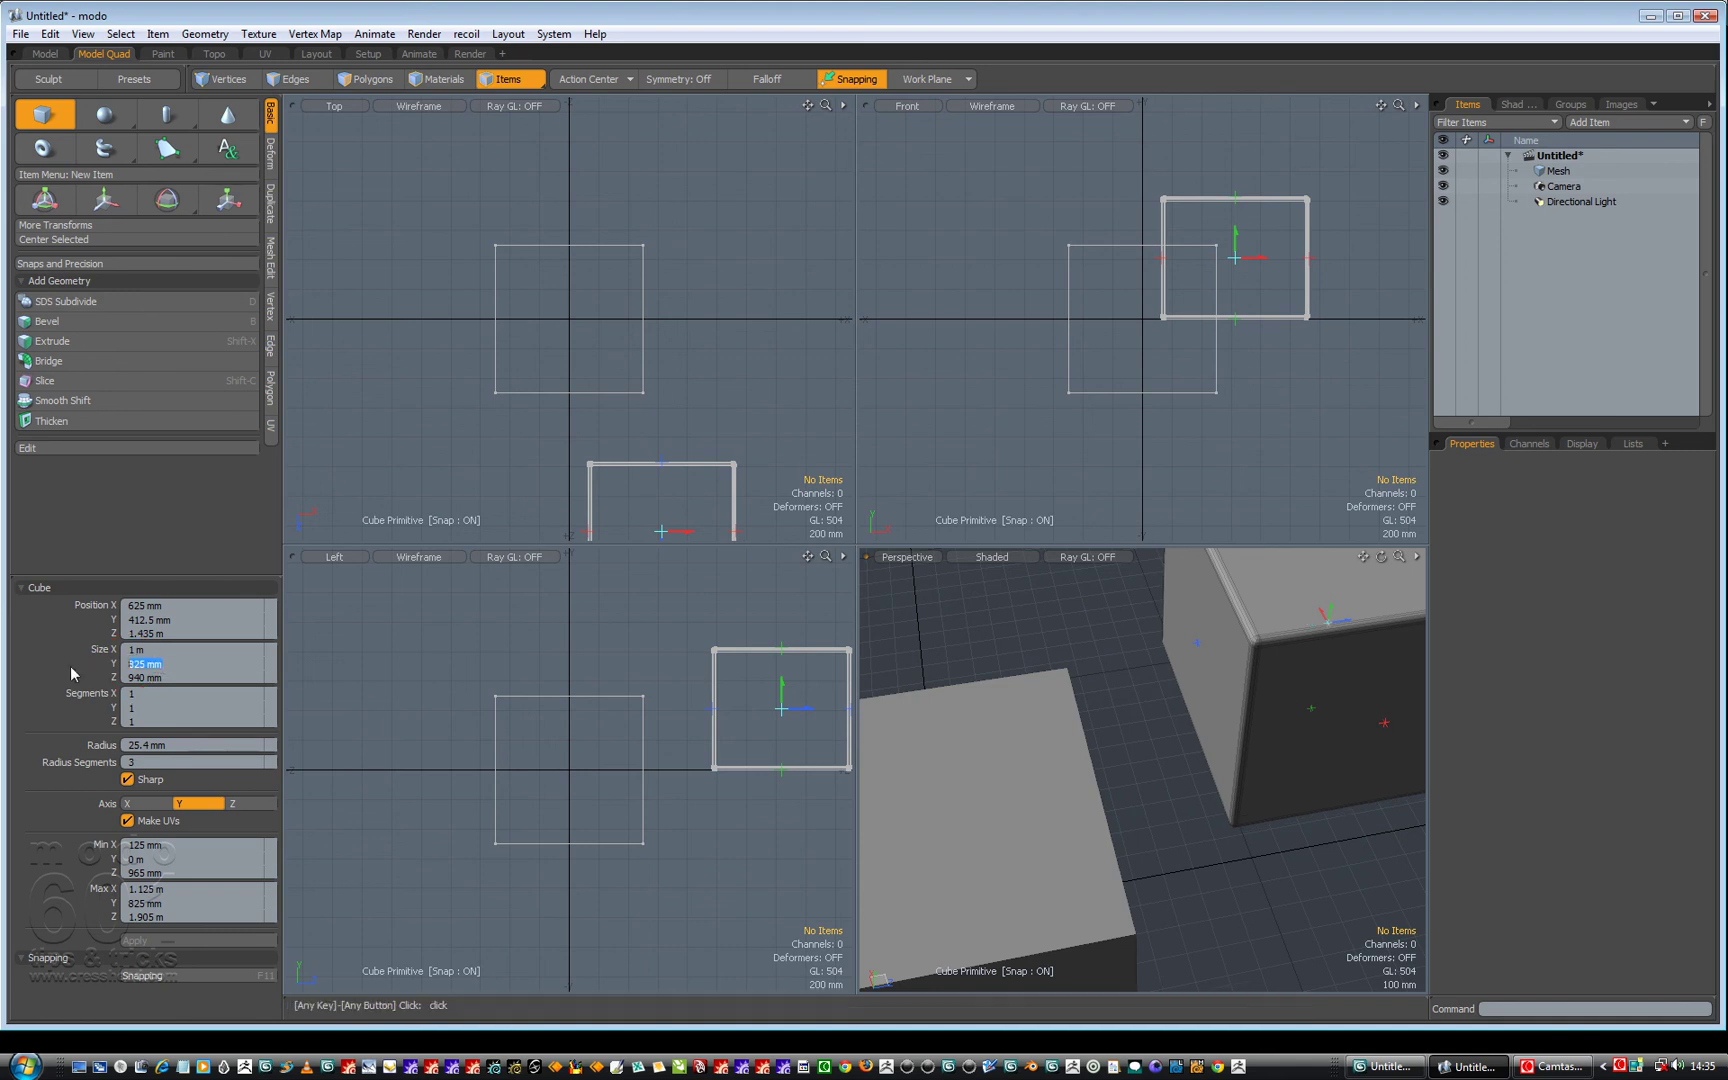
text(1)
key(Tab)
text(1)
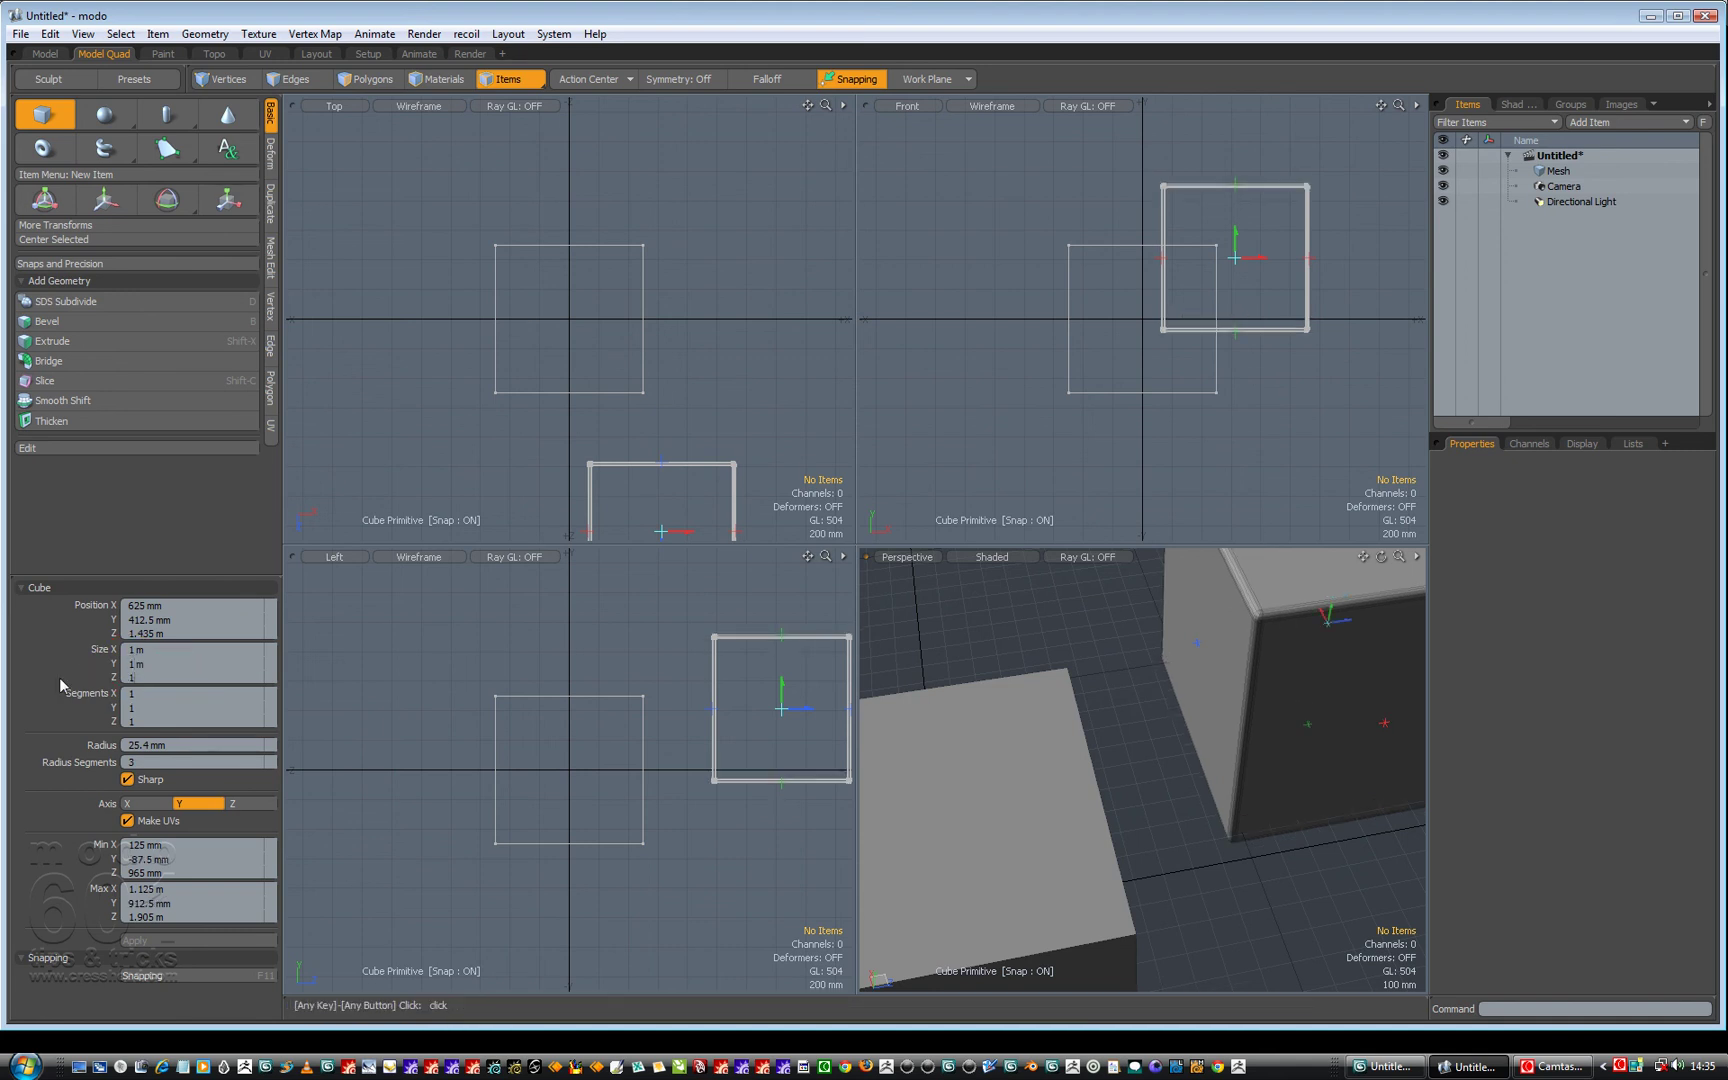
key(Return)
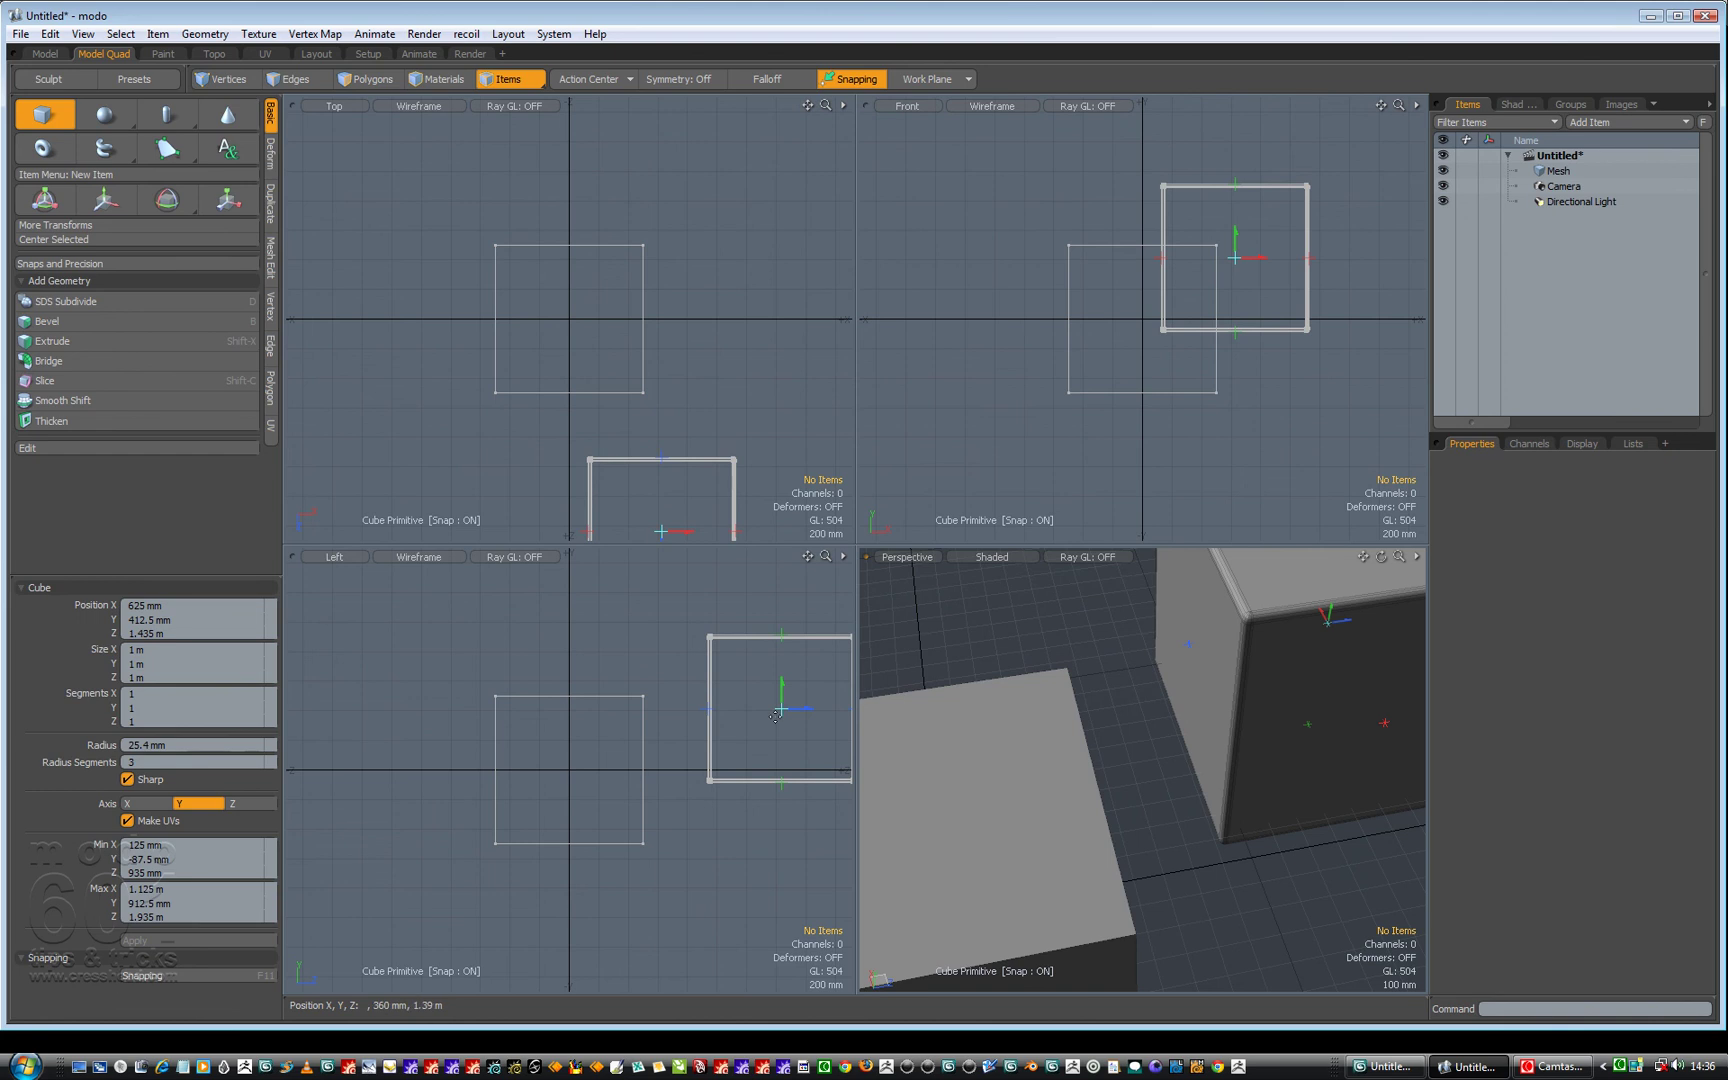
Commit the rounded box and switch to the item move tool.
key(space)
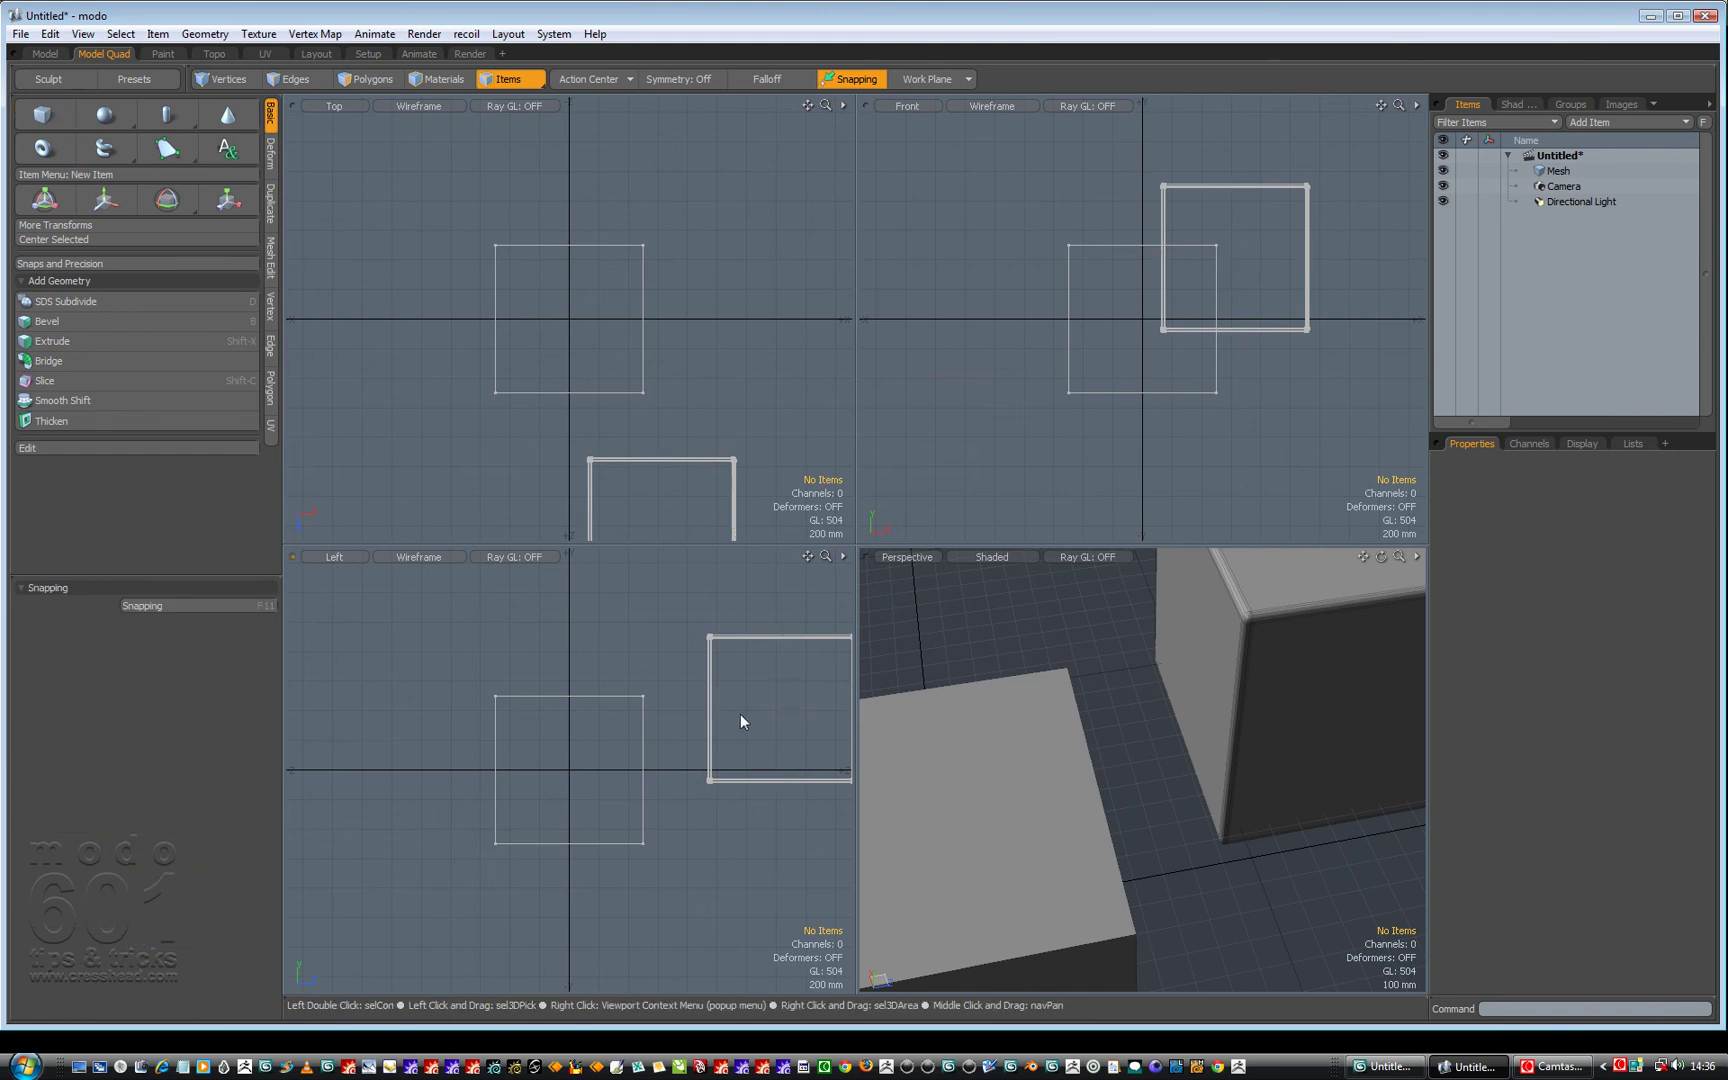
click(1173, 609)
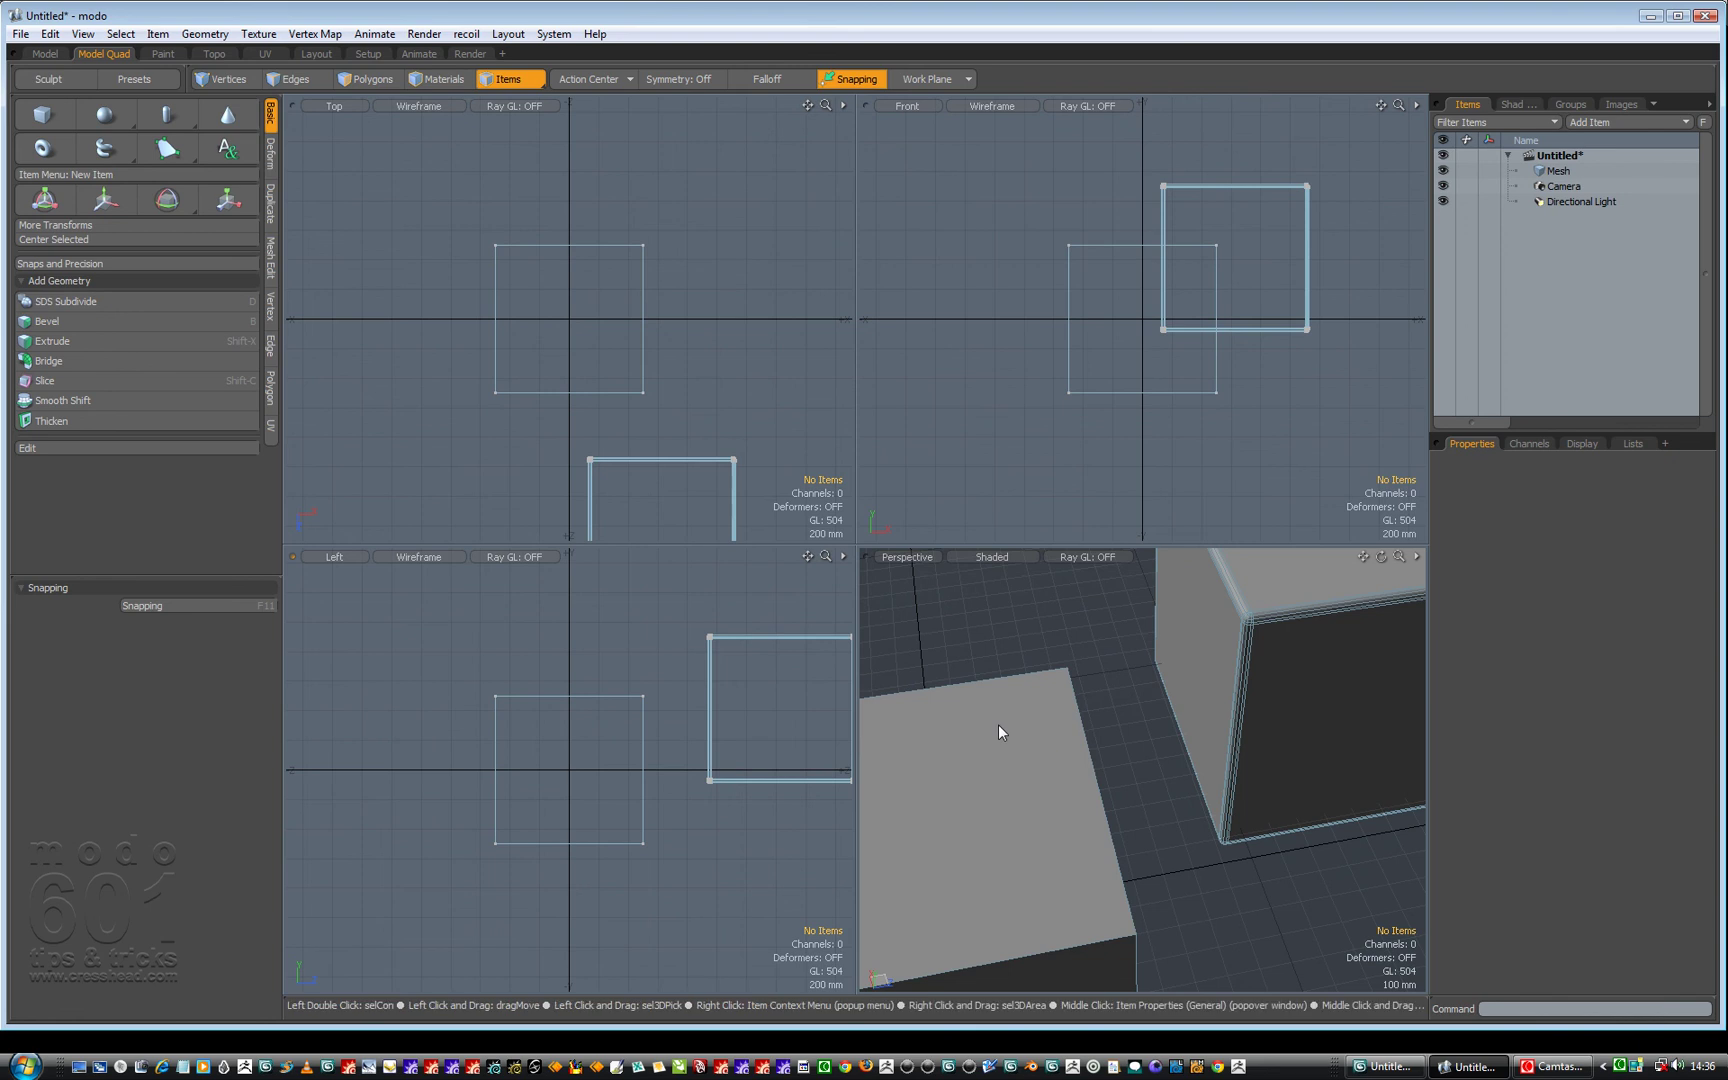
click(1145, 710)
scroll(1139, 747, down, 5)
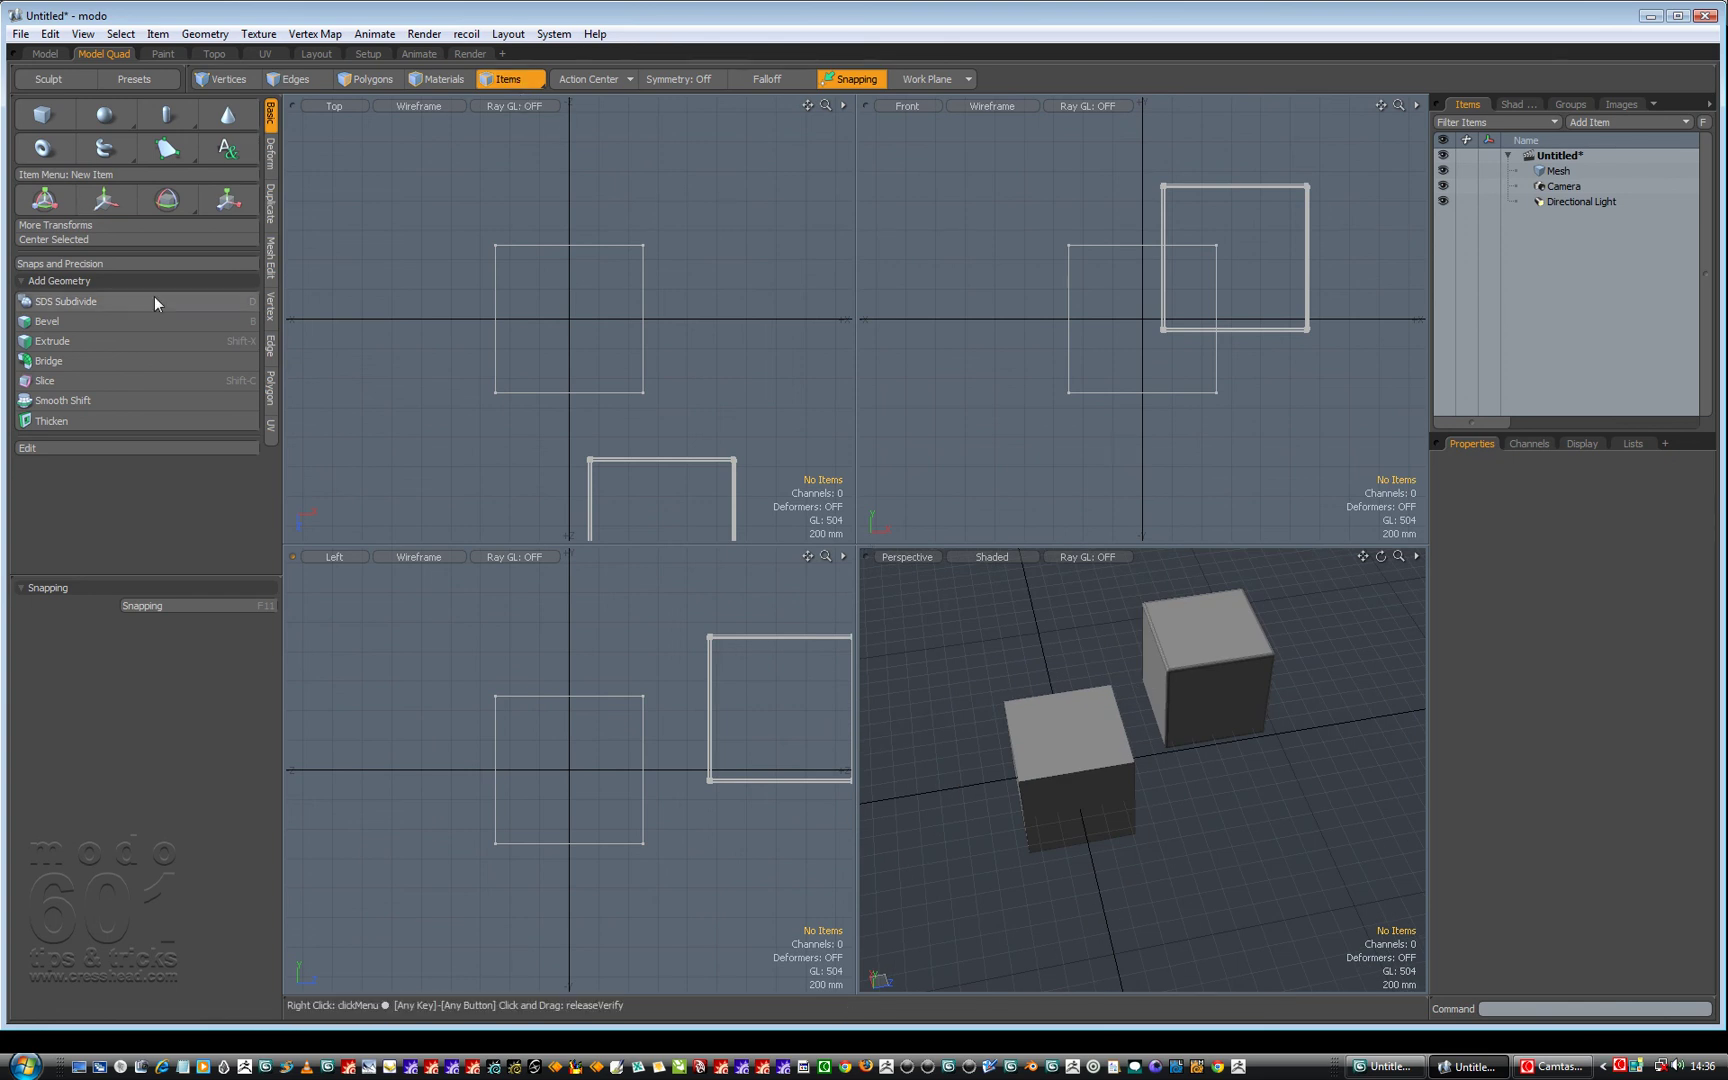
click(104, 202)
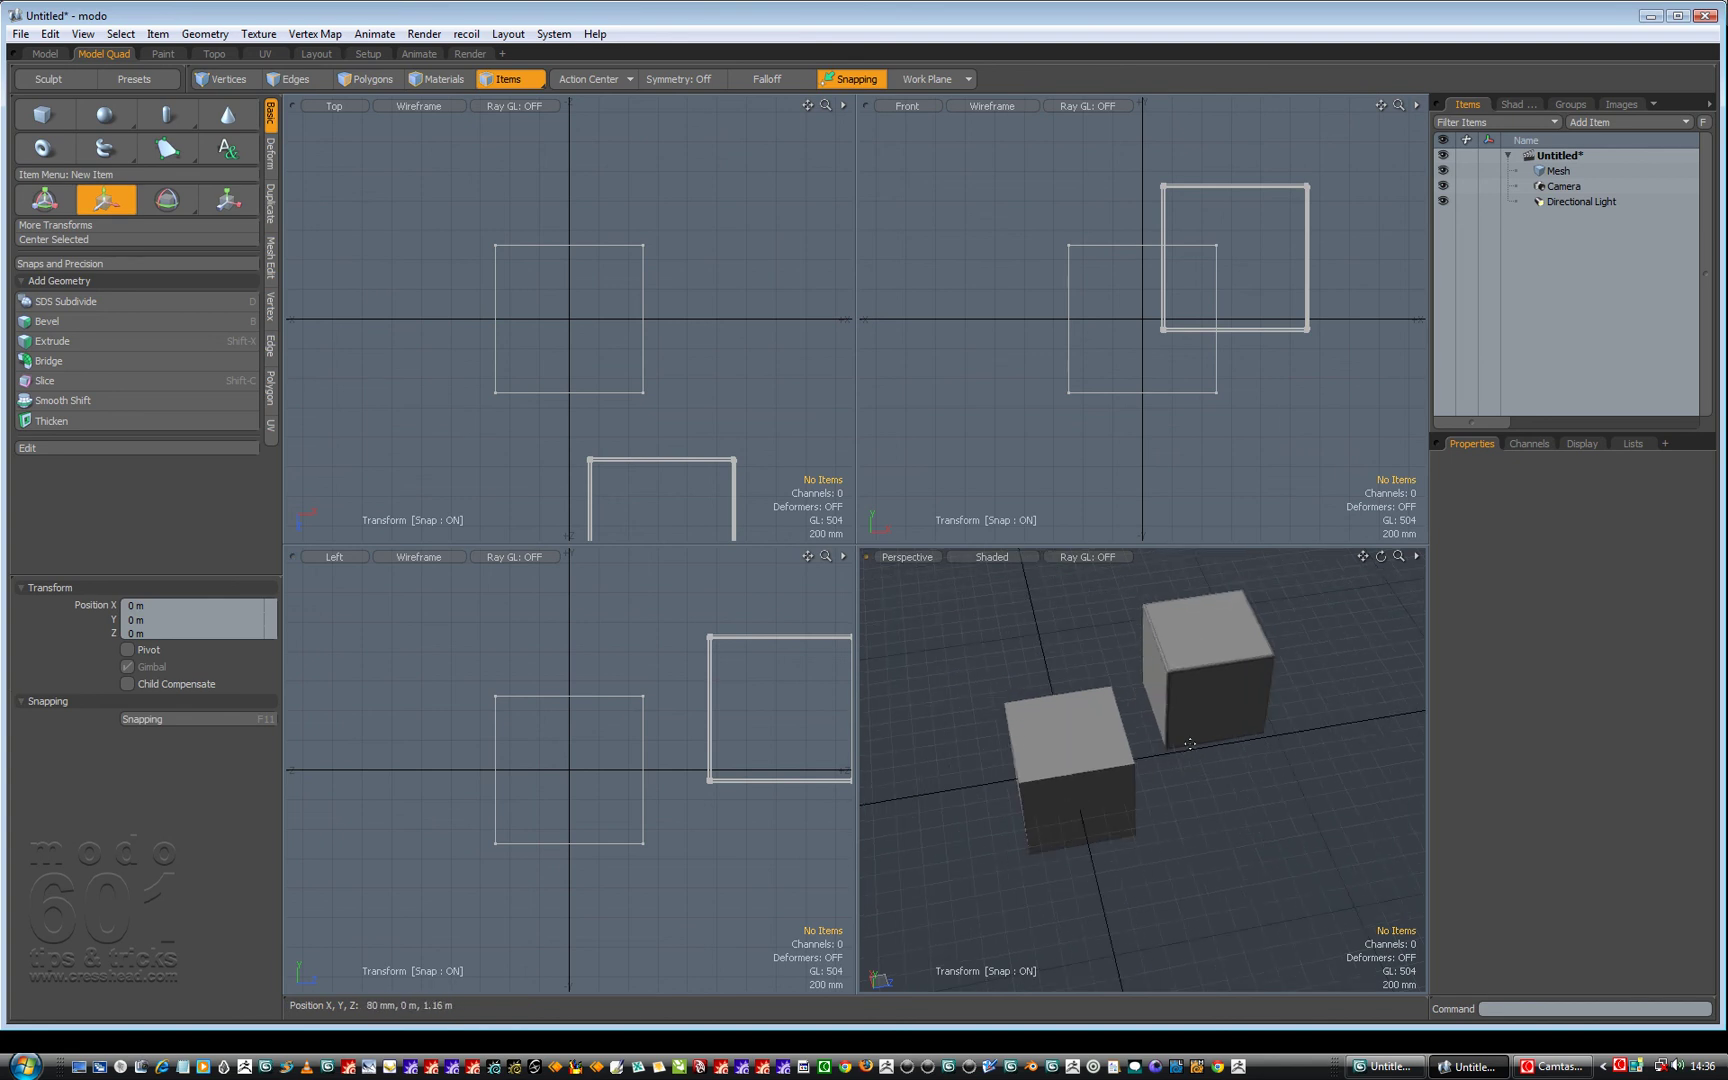
click(1209, 651)
click(1200, 698)
Select the Mesh item, test-move it away from the origin, and undo the move.
click(1222, 682)
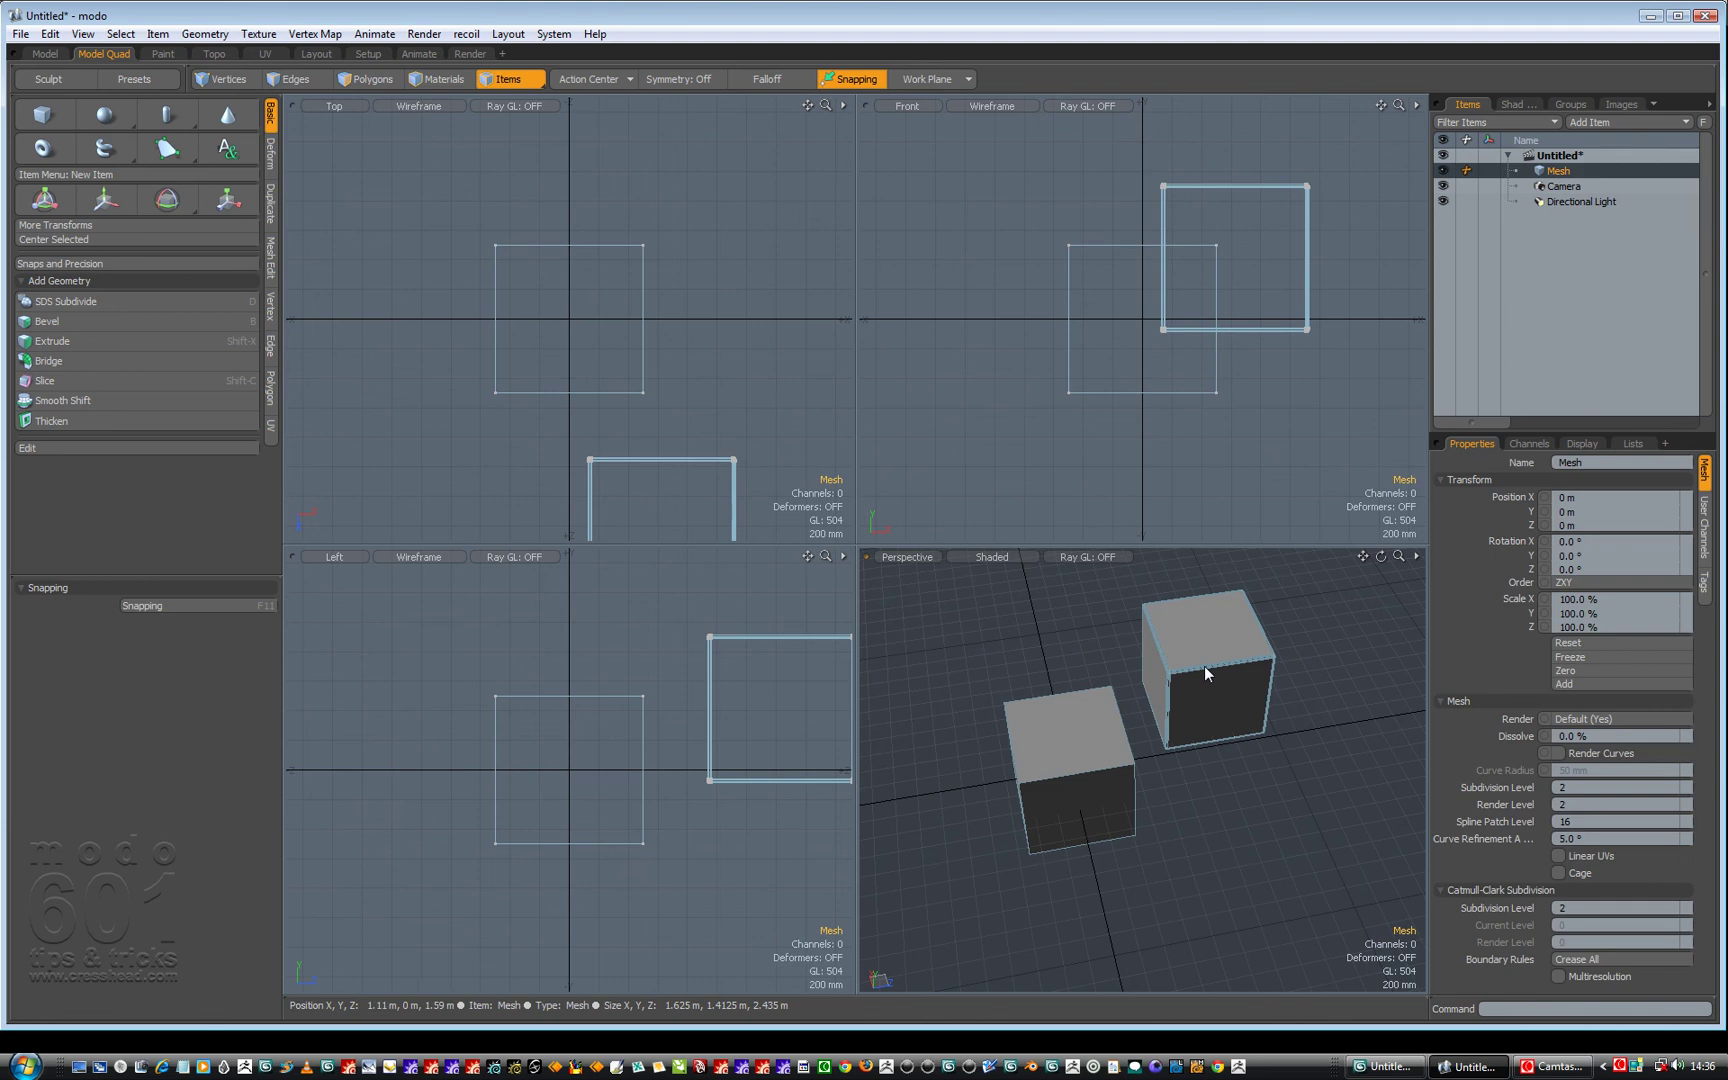
click(1205, 666)
key(w)
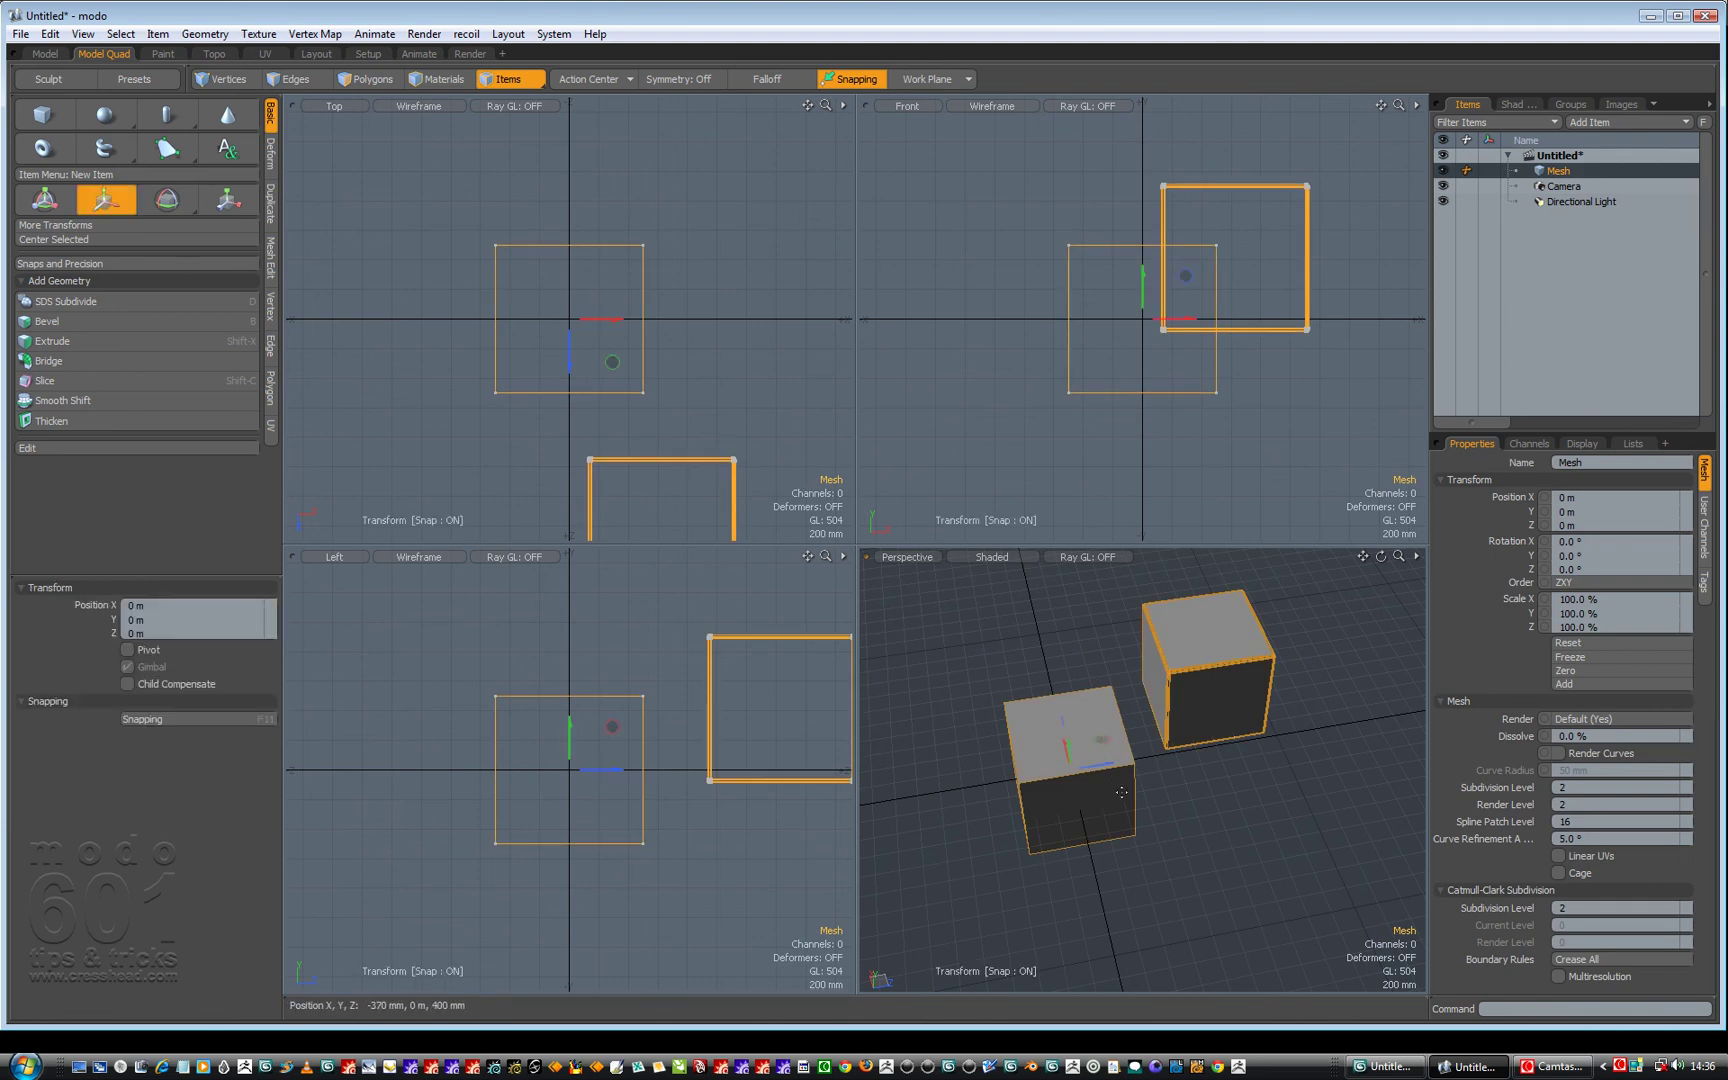
alt+drag(1122, 792, 1080, 720)
drag(1400, 790, 1320, 759)
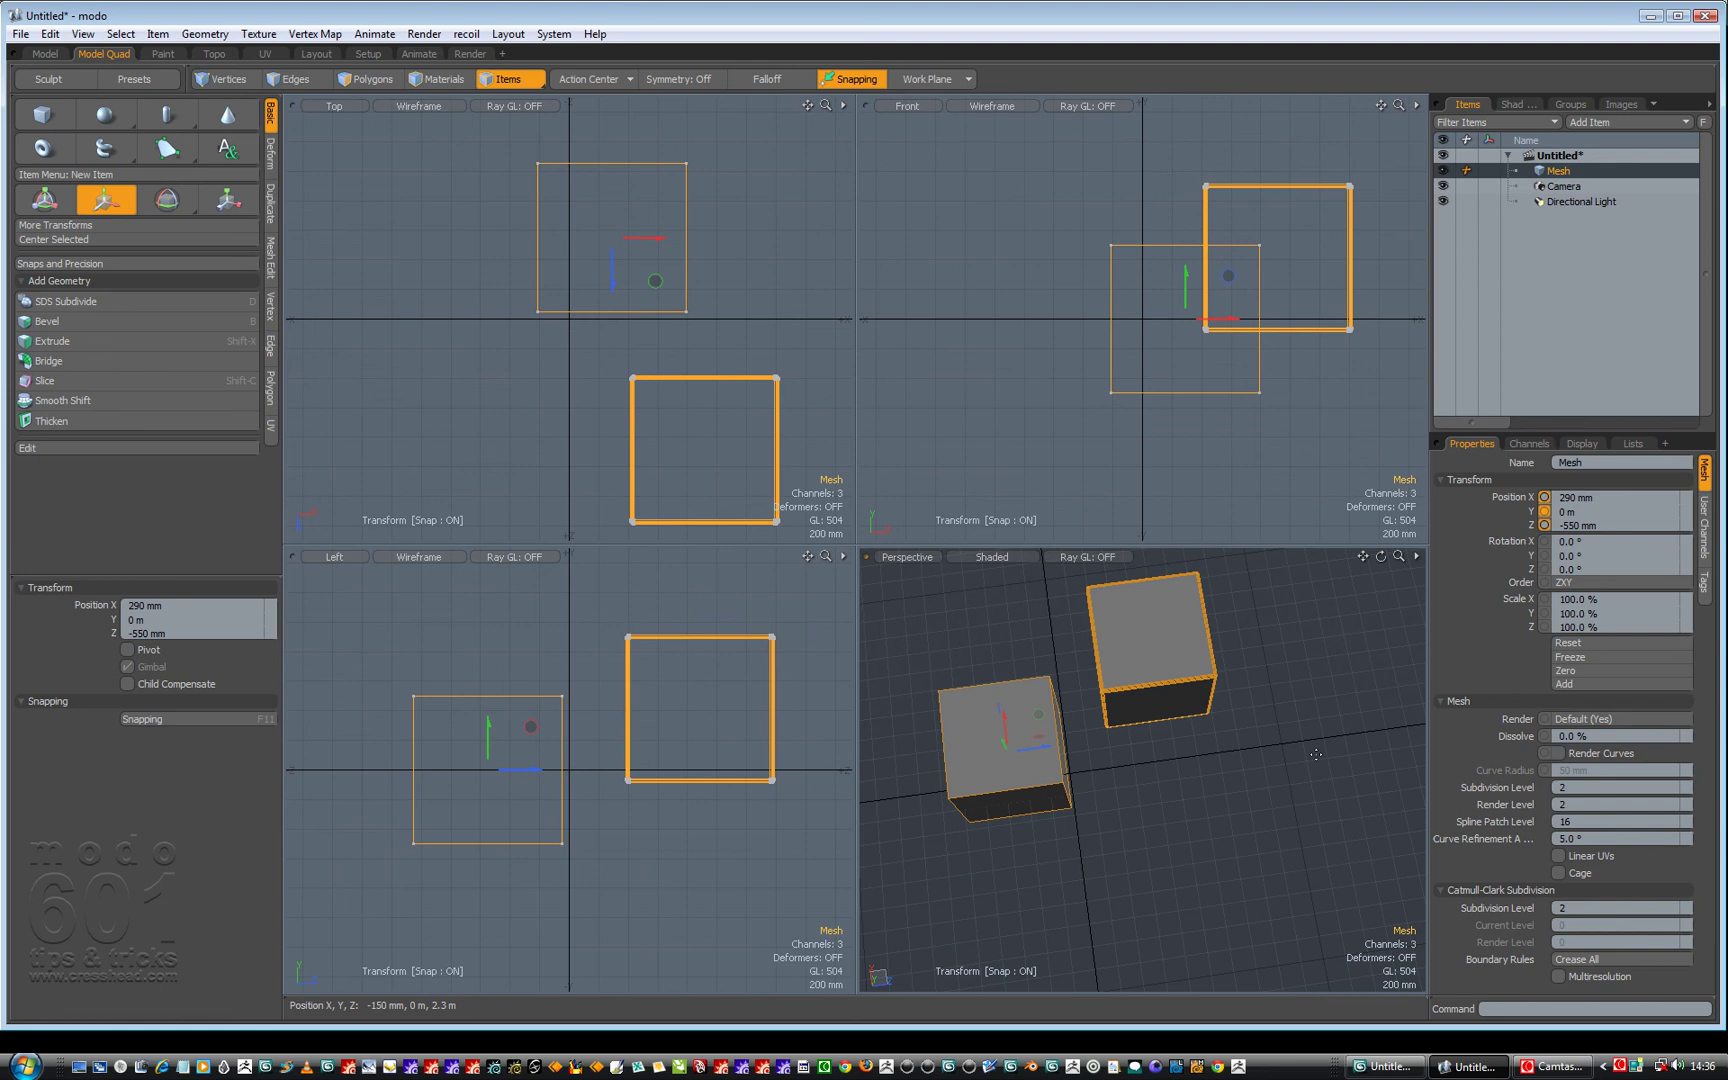
key(ctrl+z)
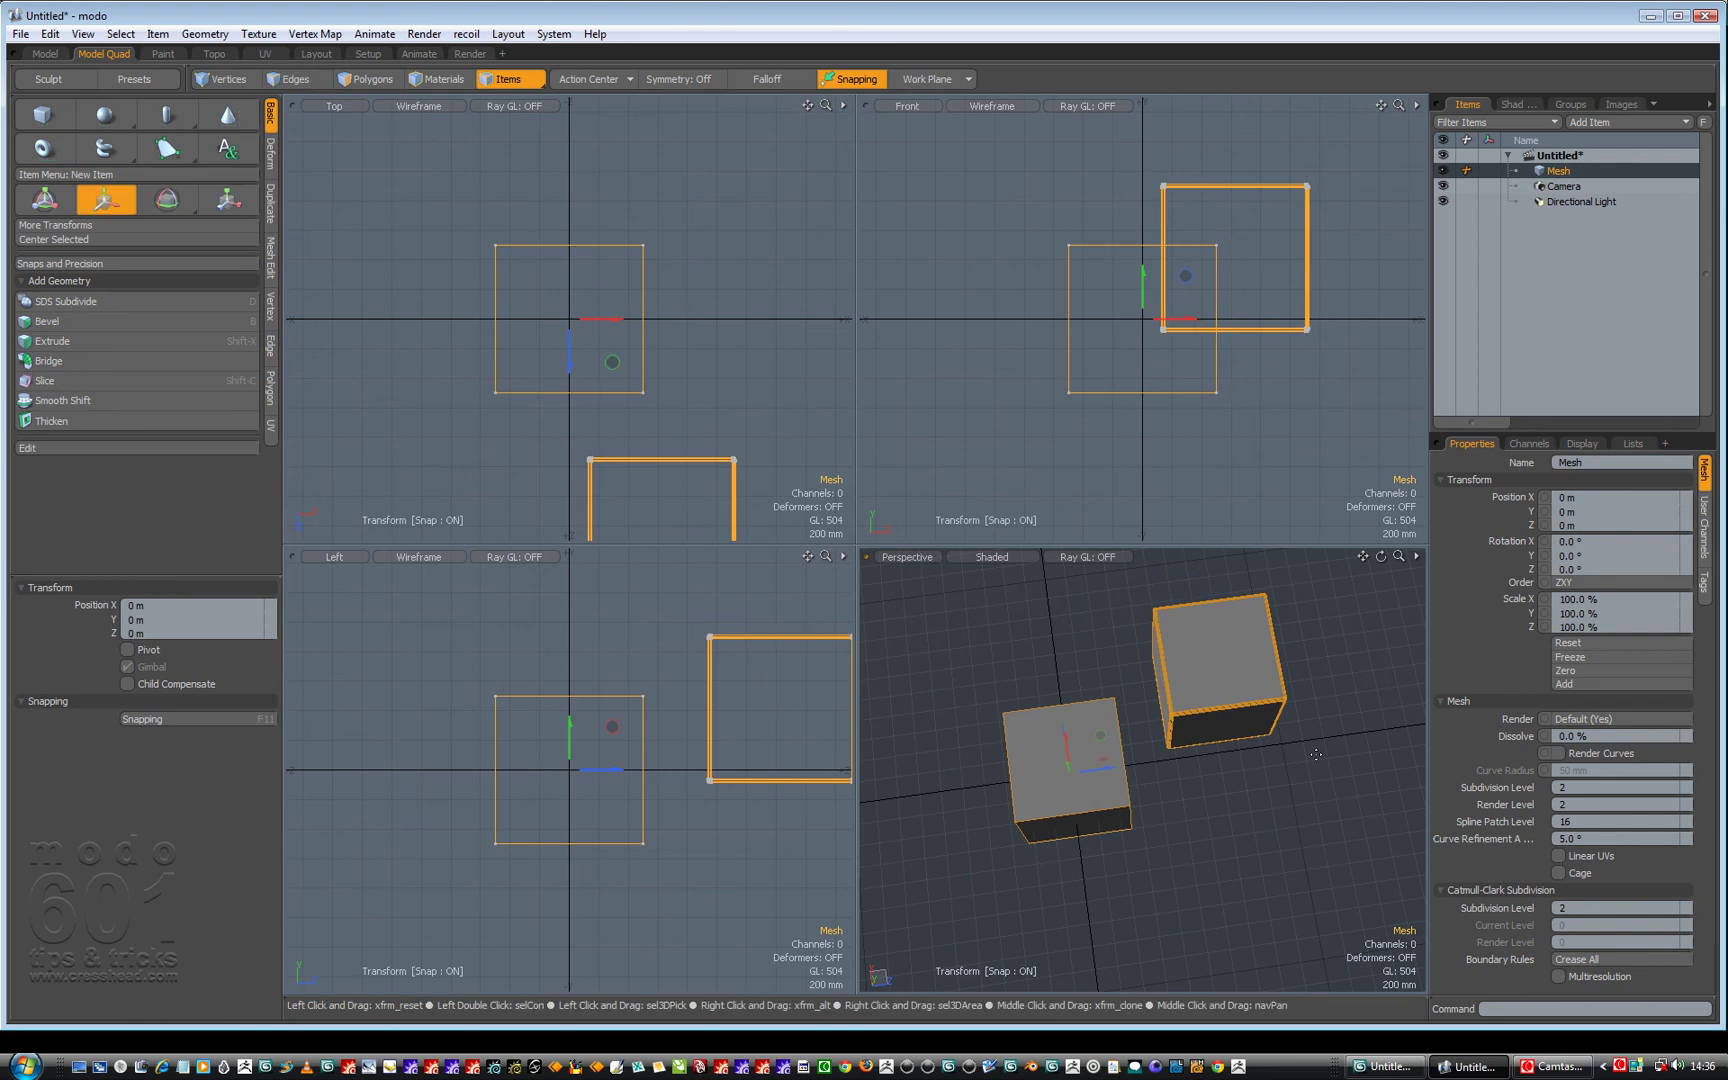
In 3ds Max, create two boxes side by side in the Top viewport.
click(1372, 1062)
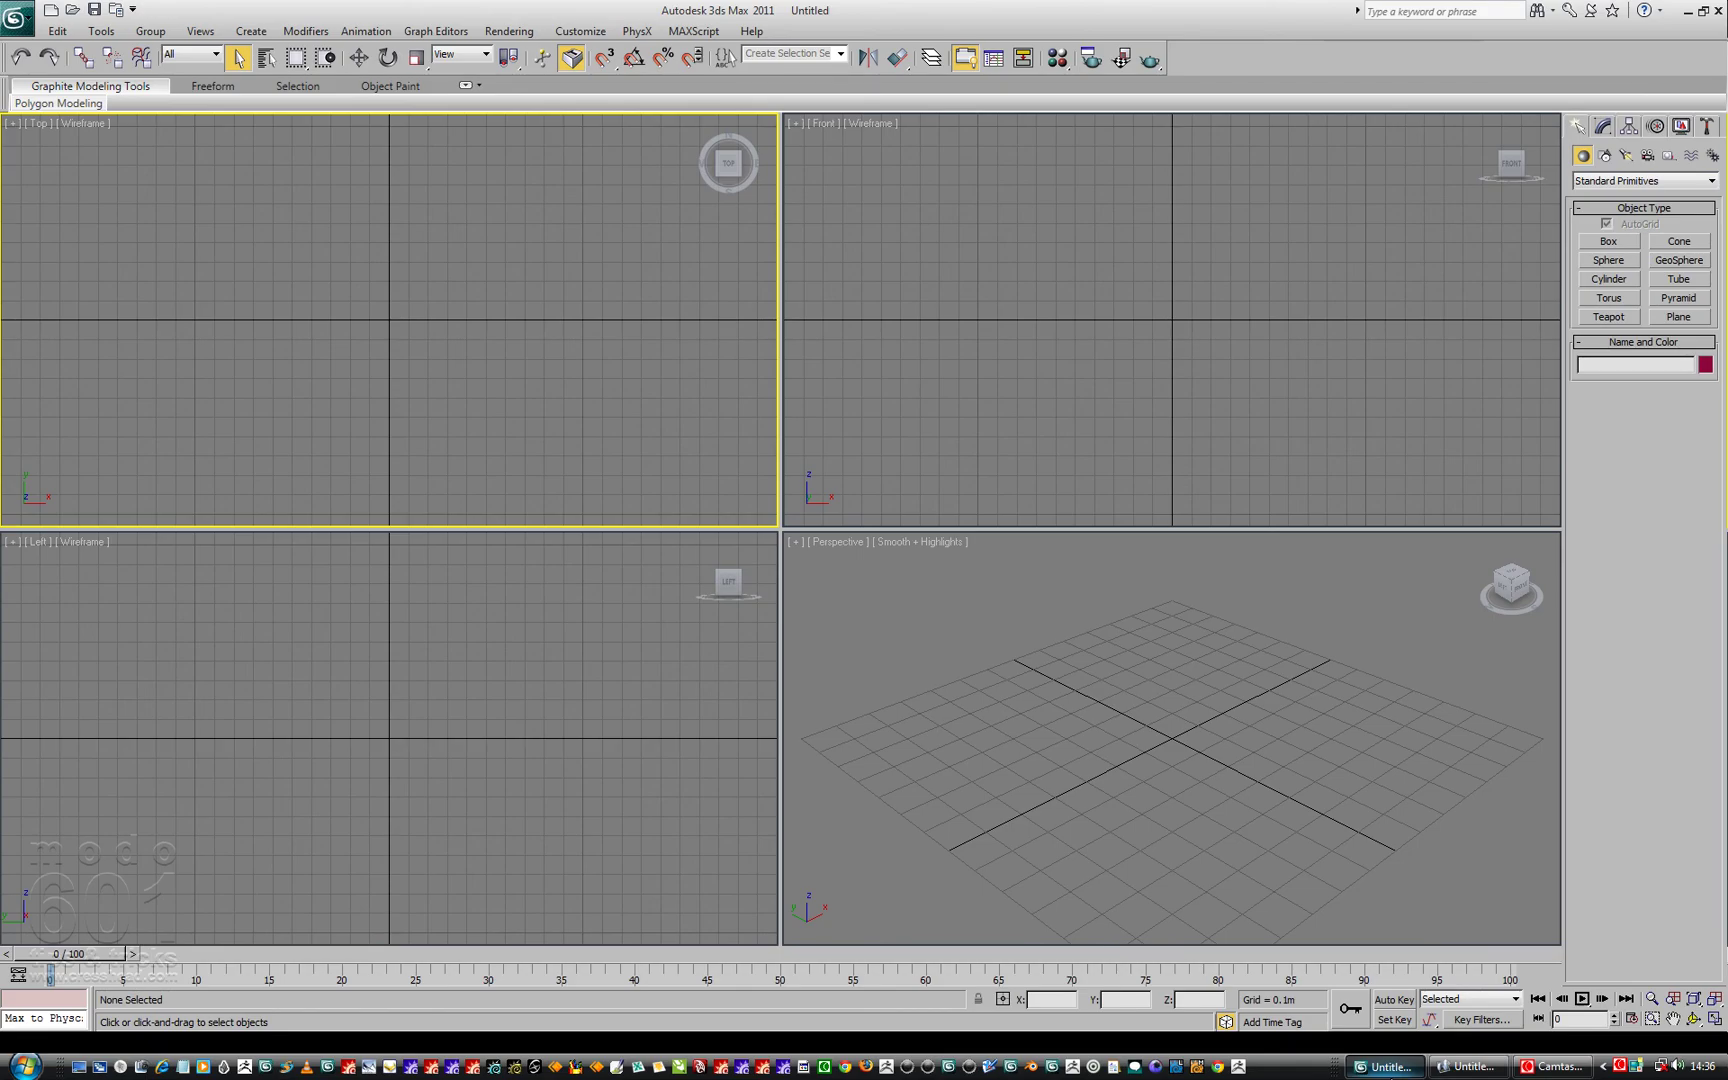
click(1600, 241)
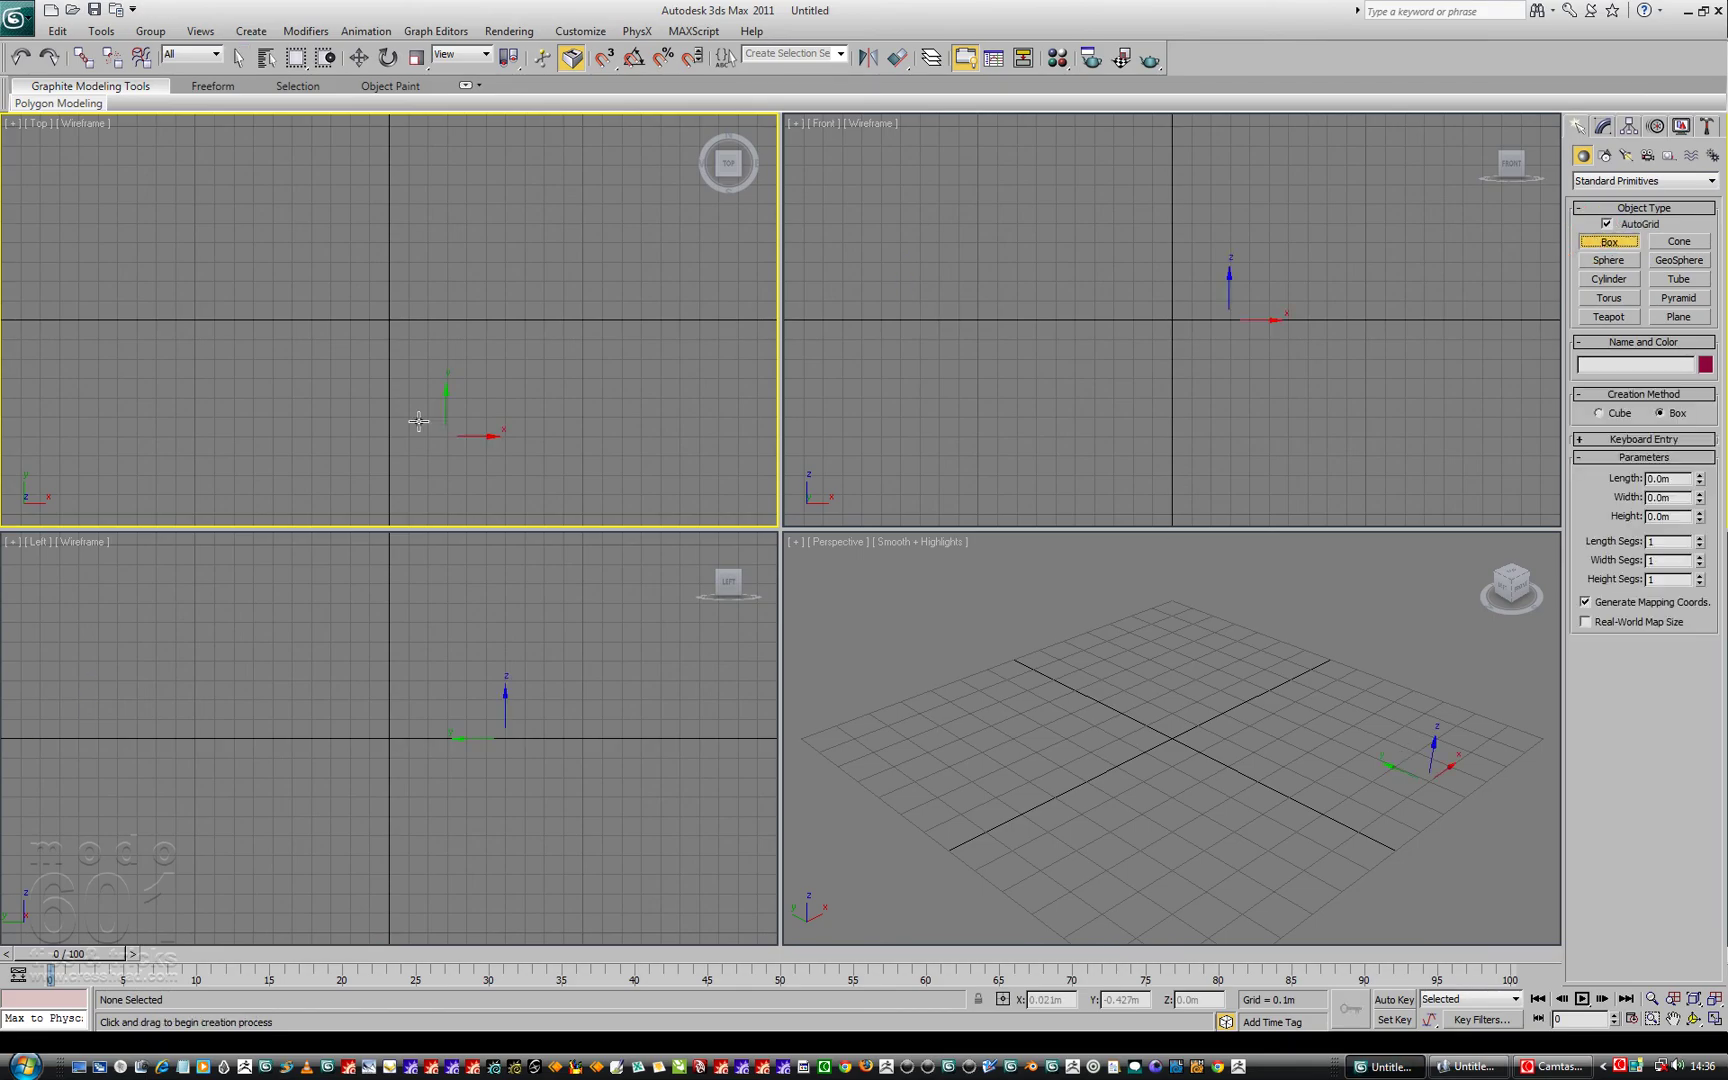
drag(320, 283, 457, 364)
click(463, 293)
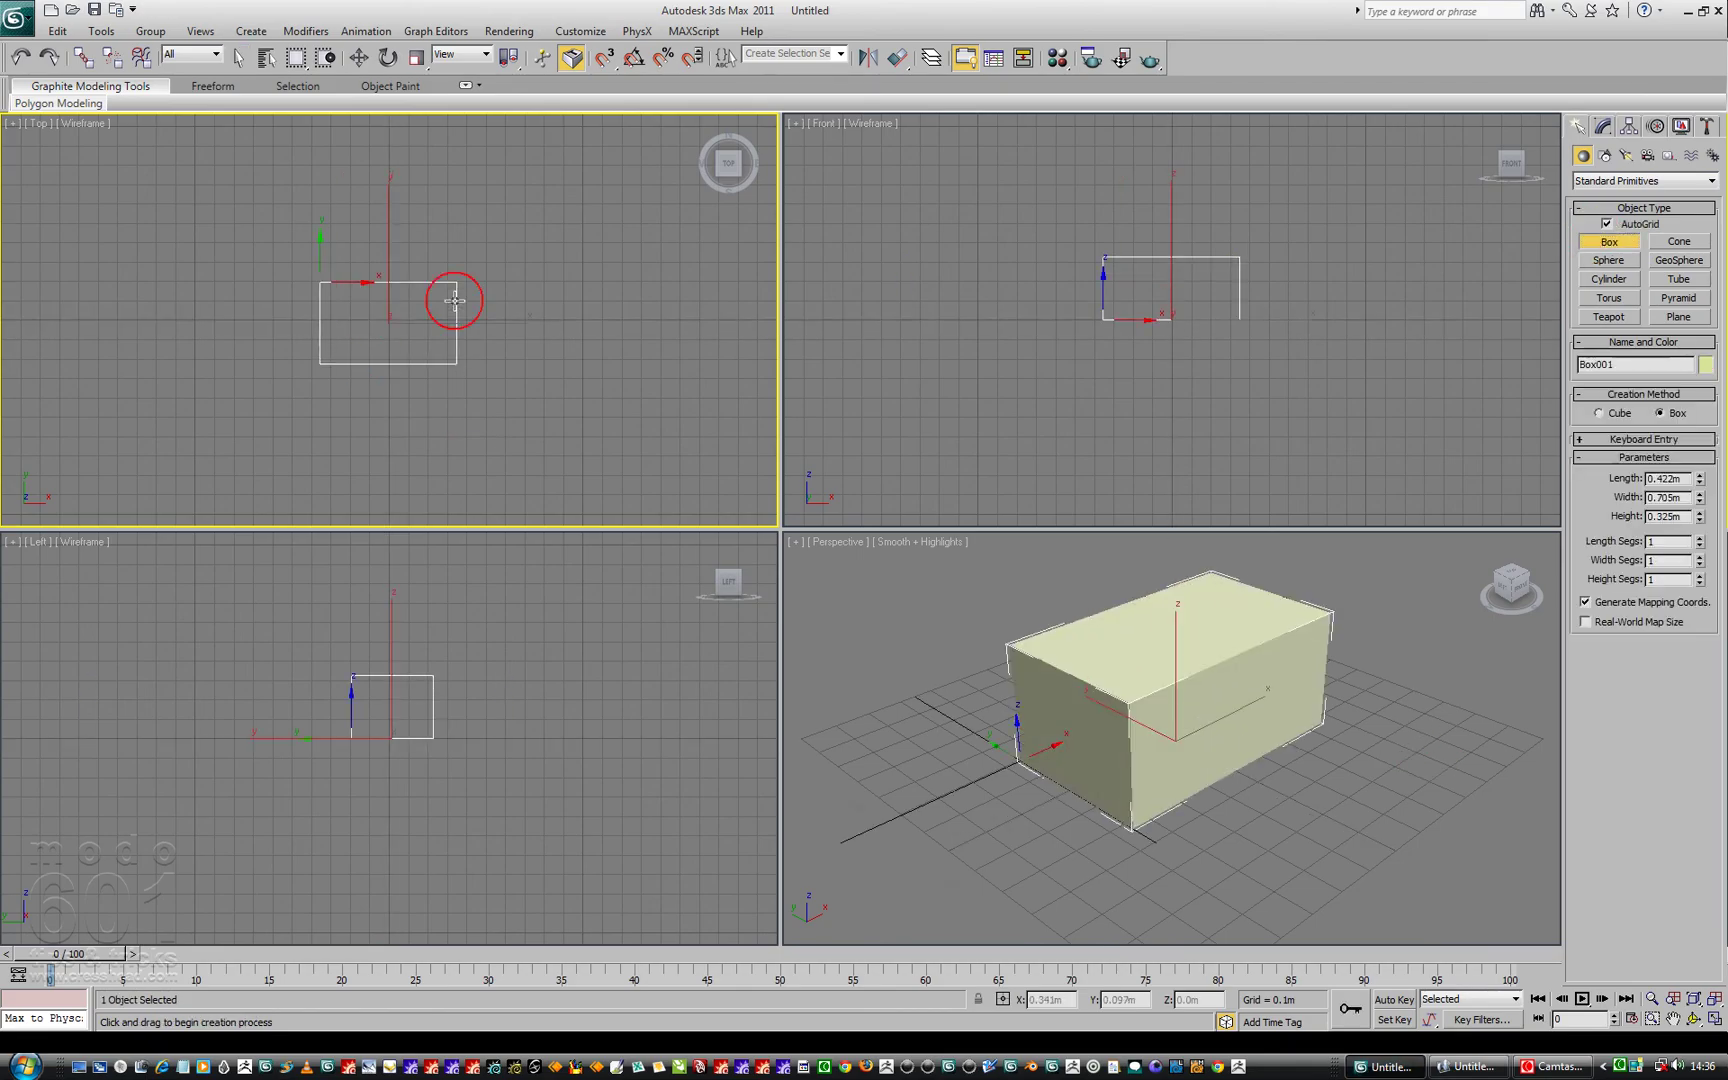
drag(513, 311, 642, 423)
click(621, 345)
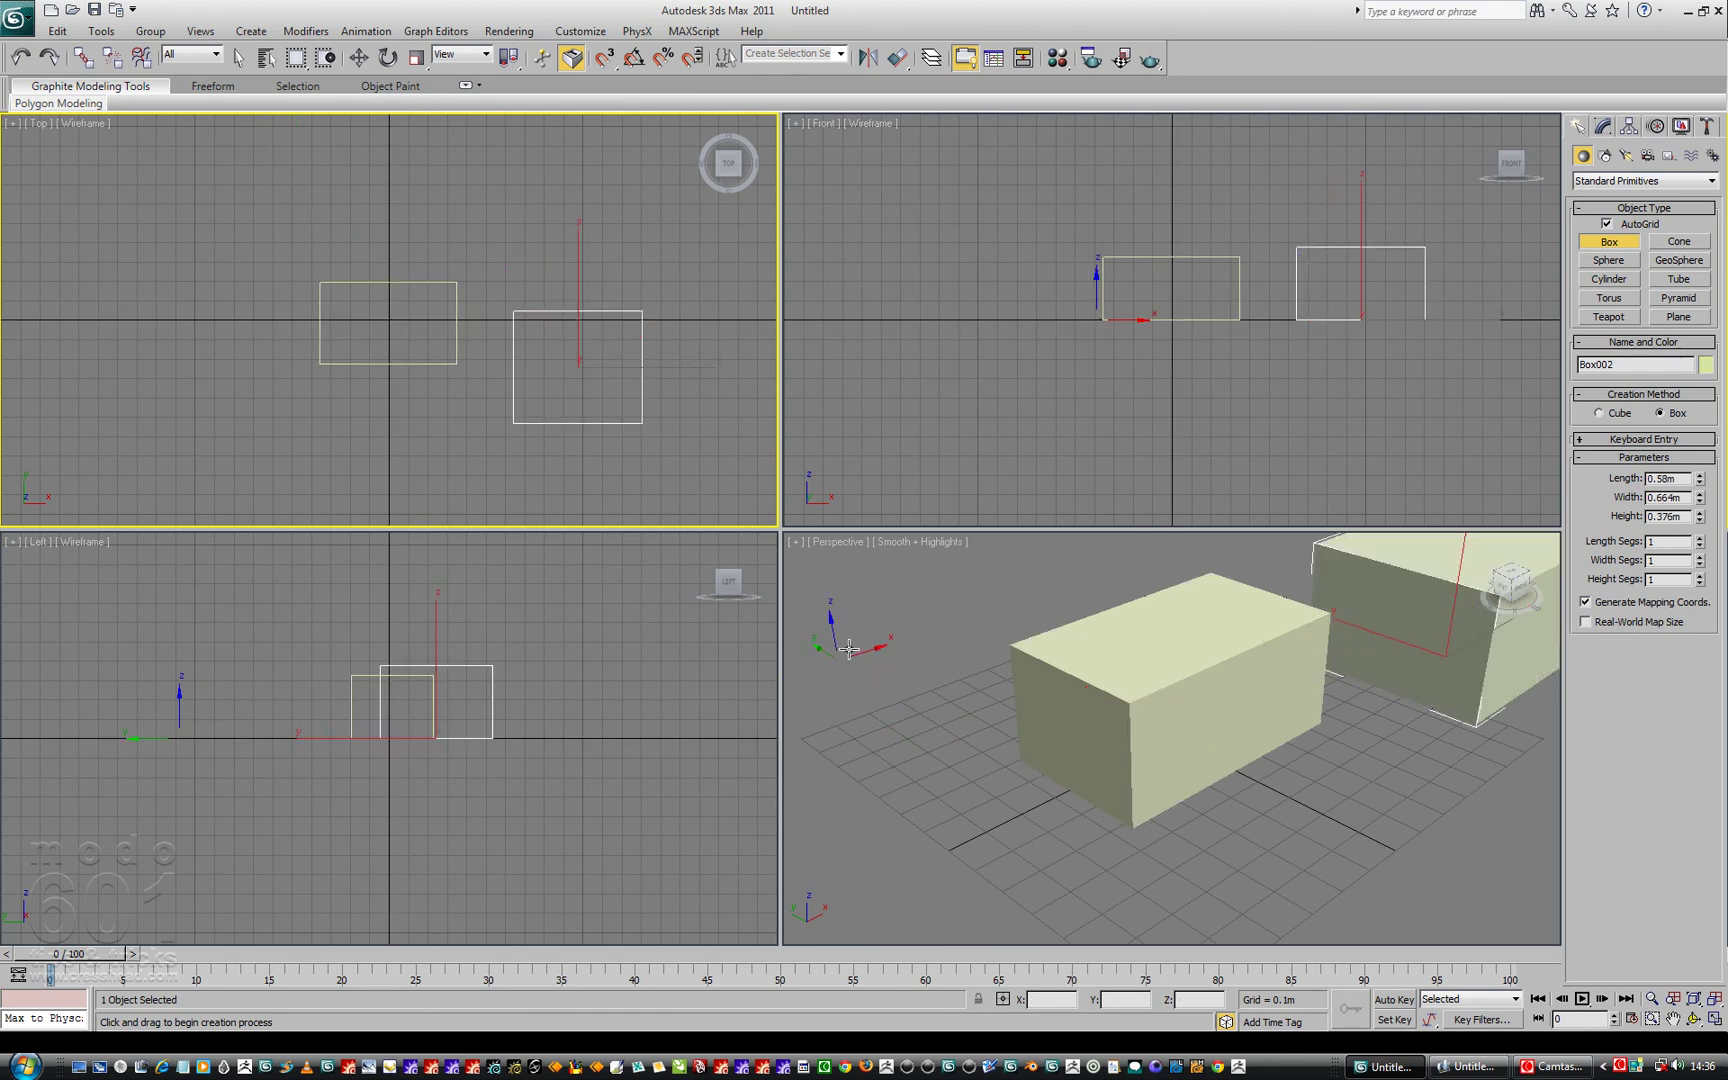
Slide Box002 against Box001 so they touch, undoing a stray move of both.
scroll(926, 683, down, 5)
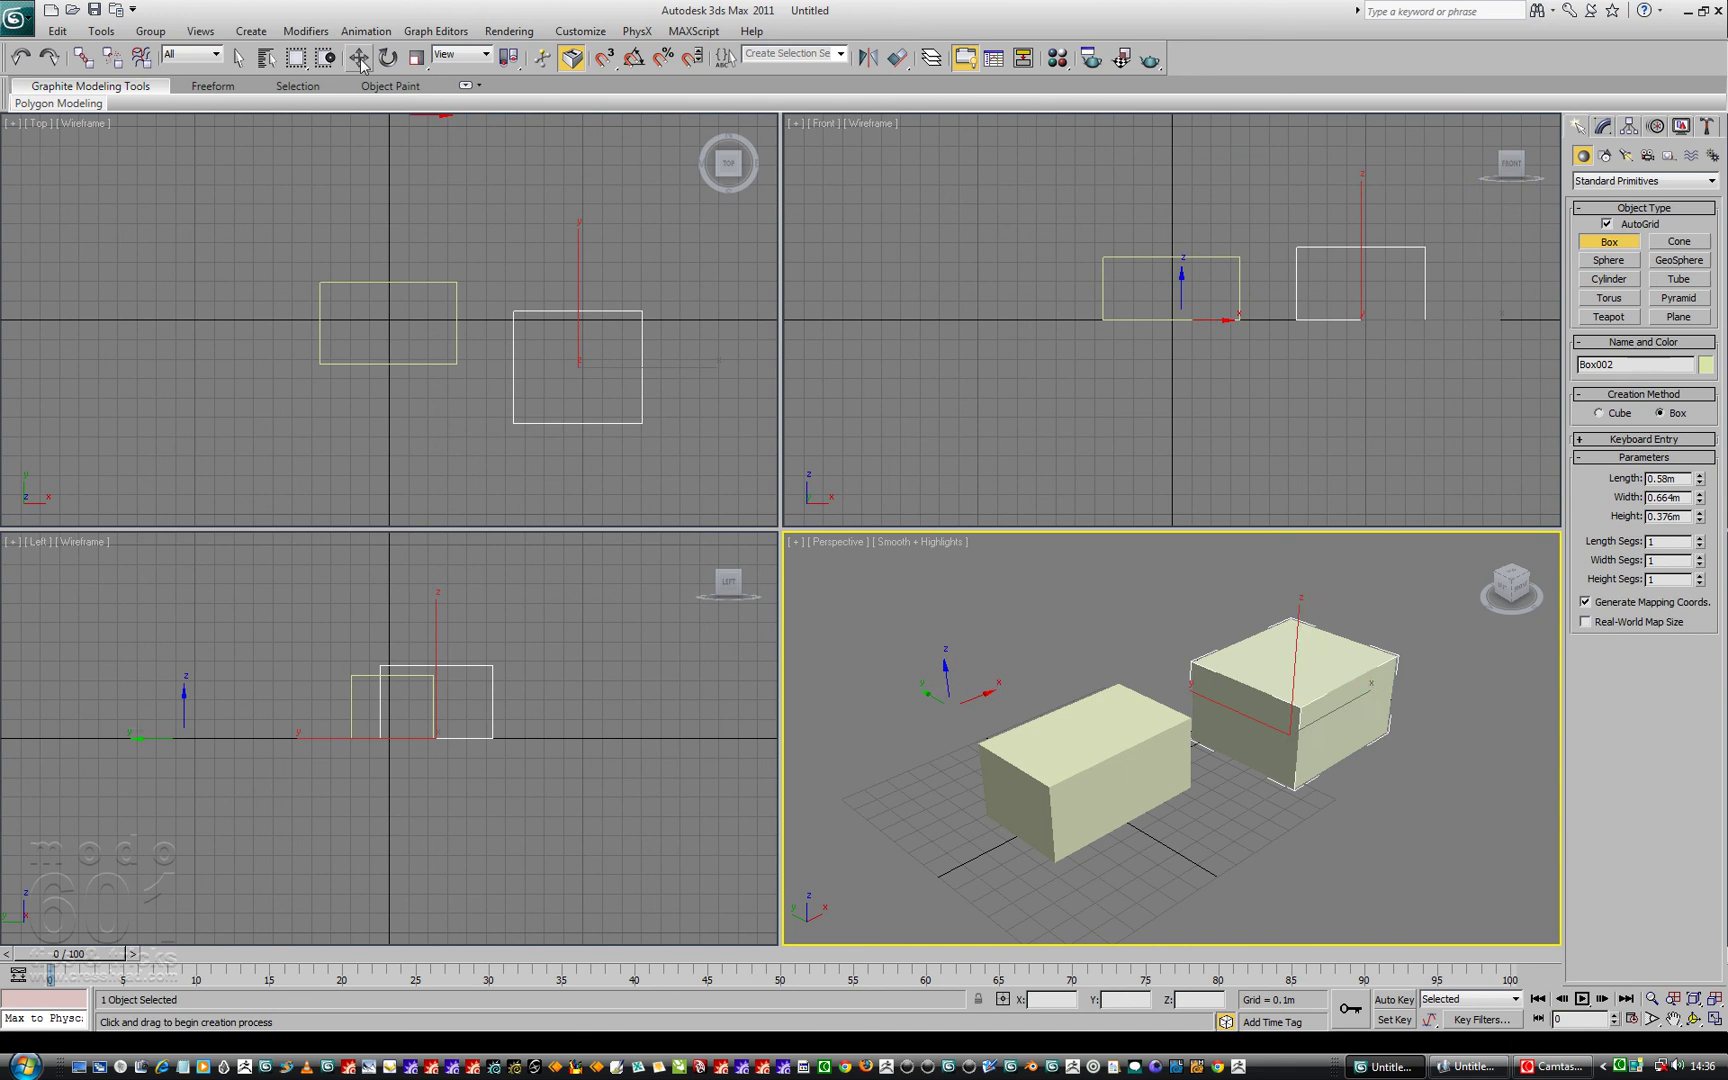
key(w)
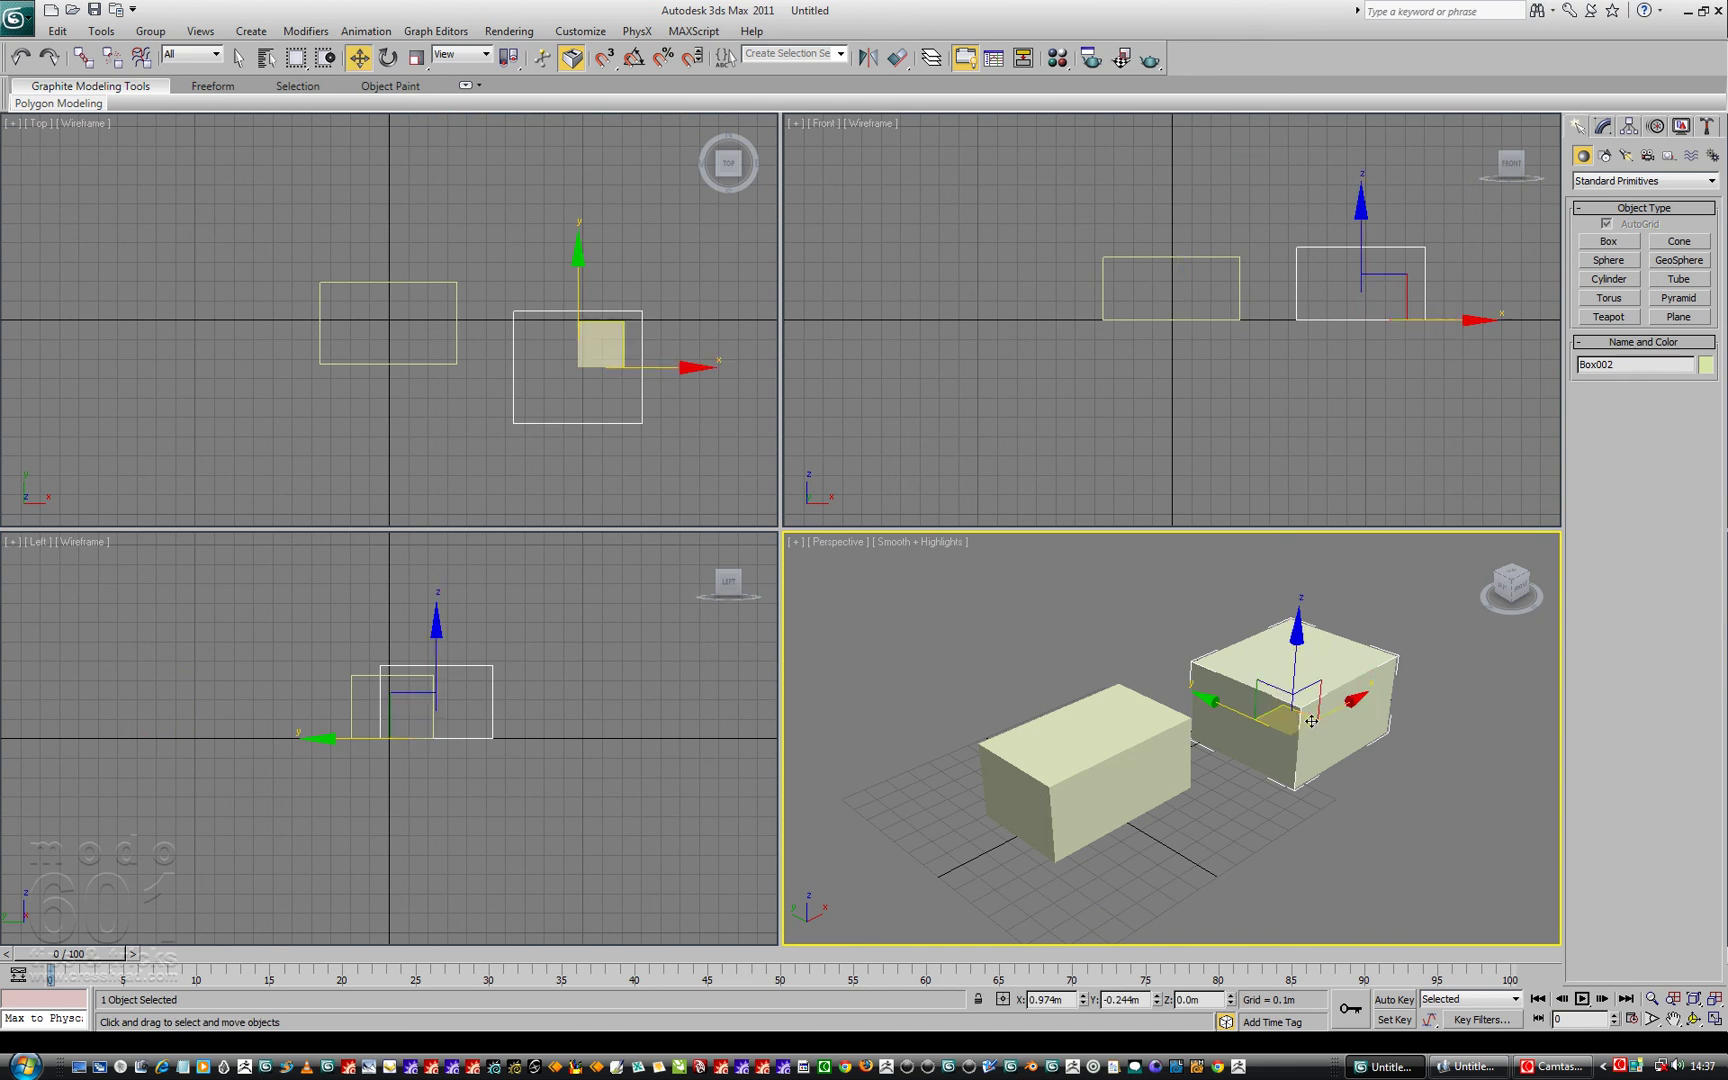
drag(1310, 690, 1270, 705)
drag(991, 636, 1300, 868)
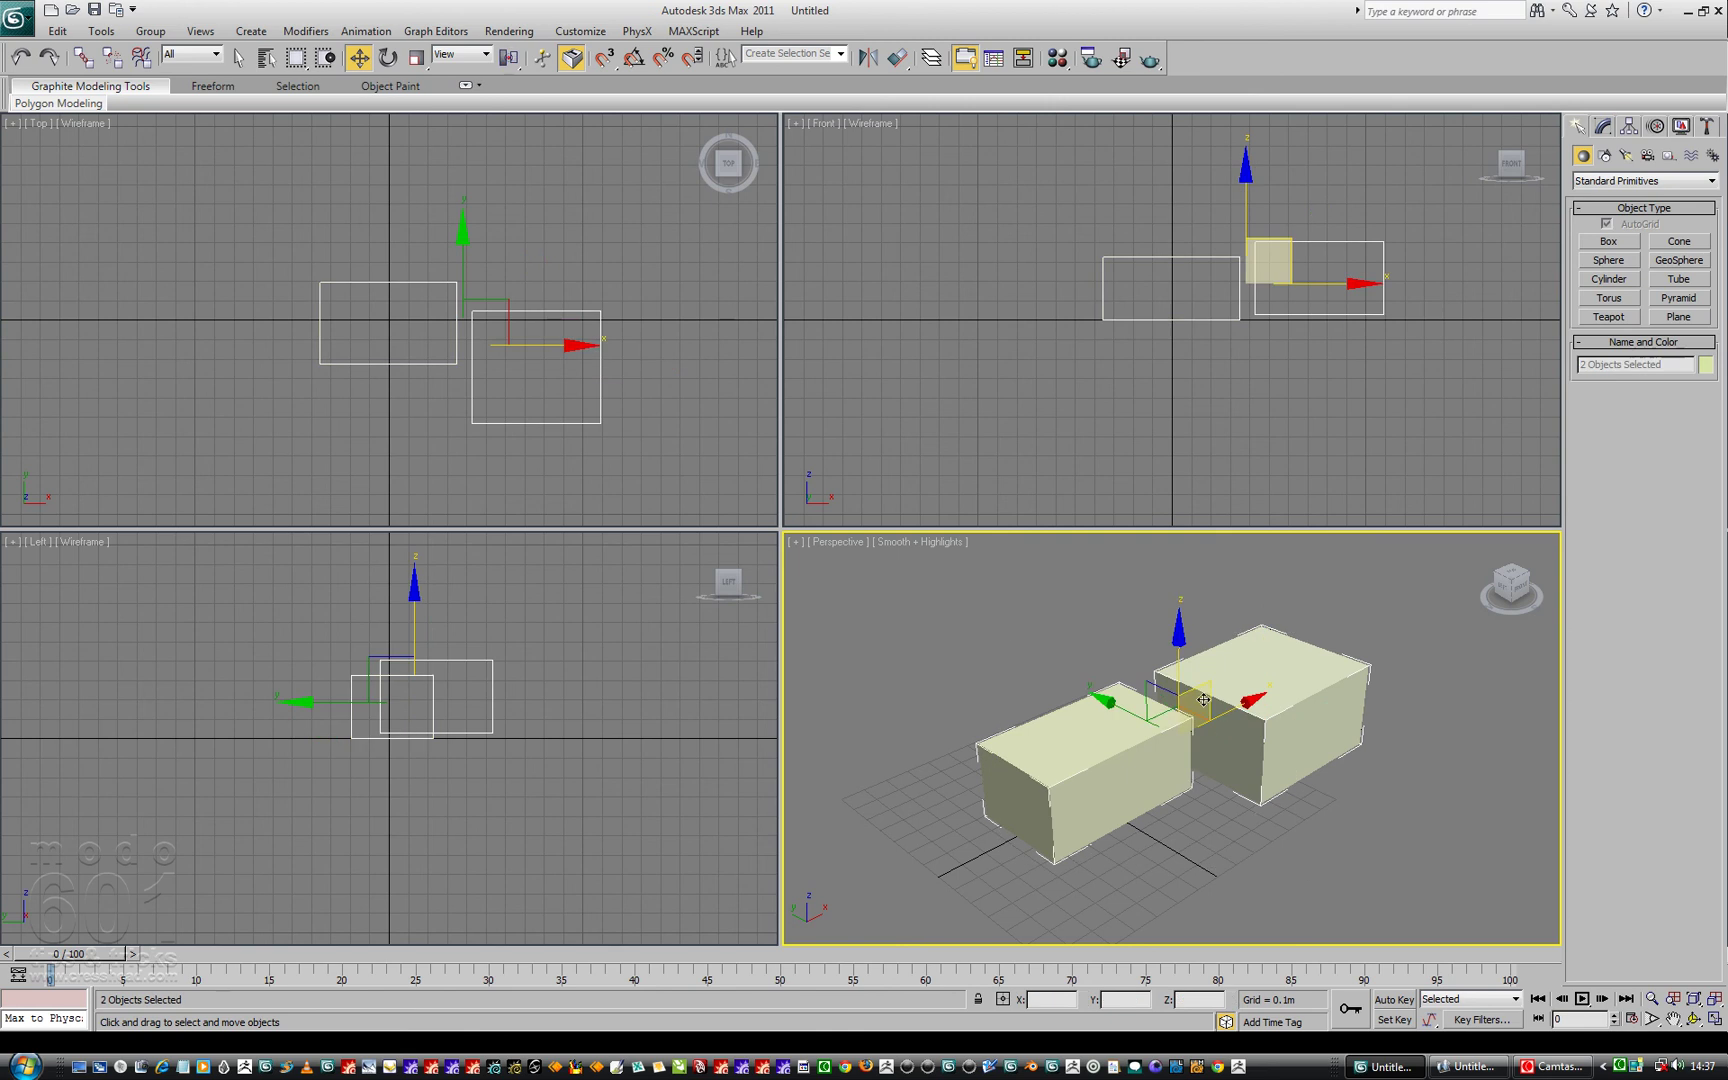
drag(1190, 716, 1292, 702)
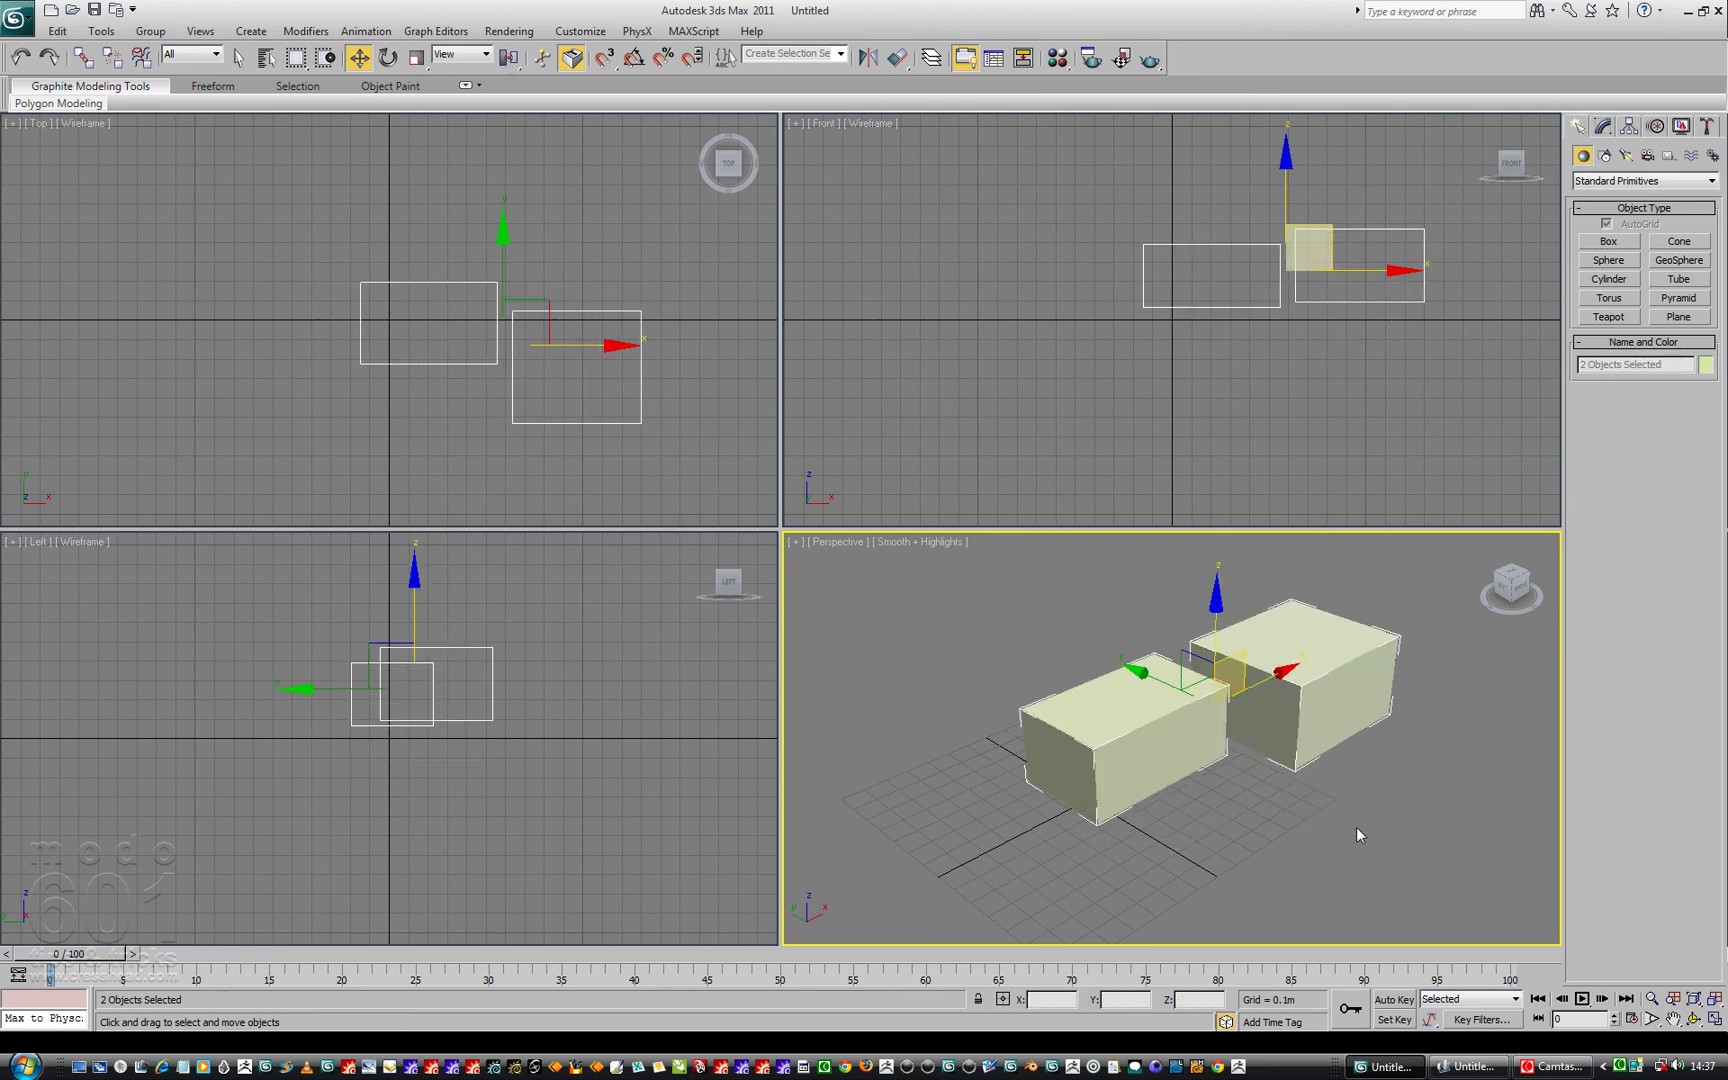
key(ctrl+z)
click(1498, 1068)
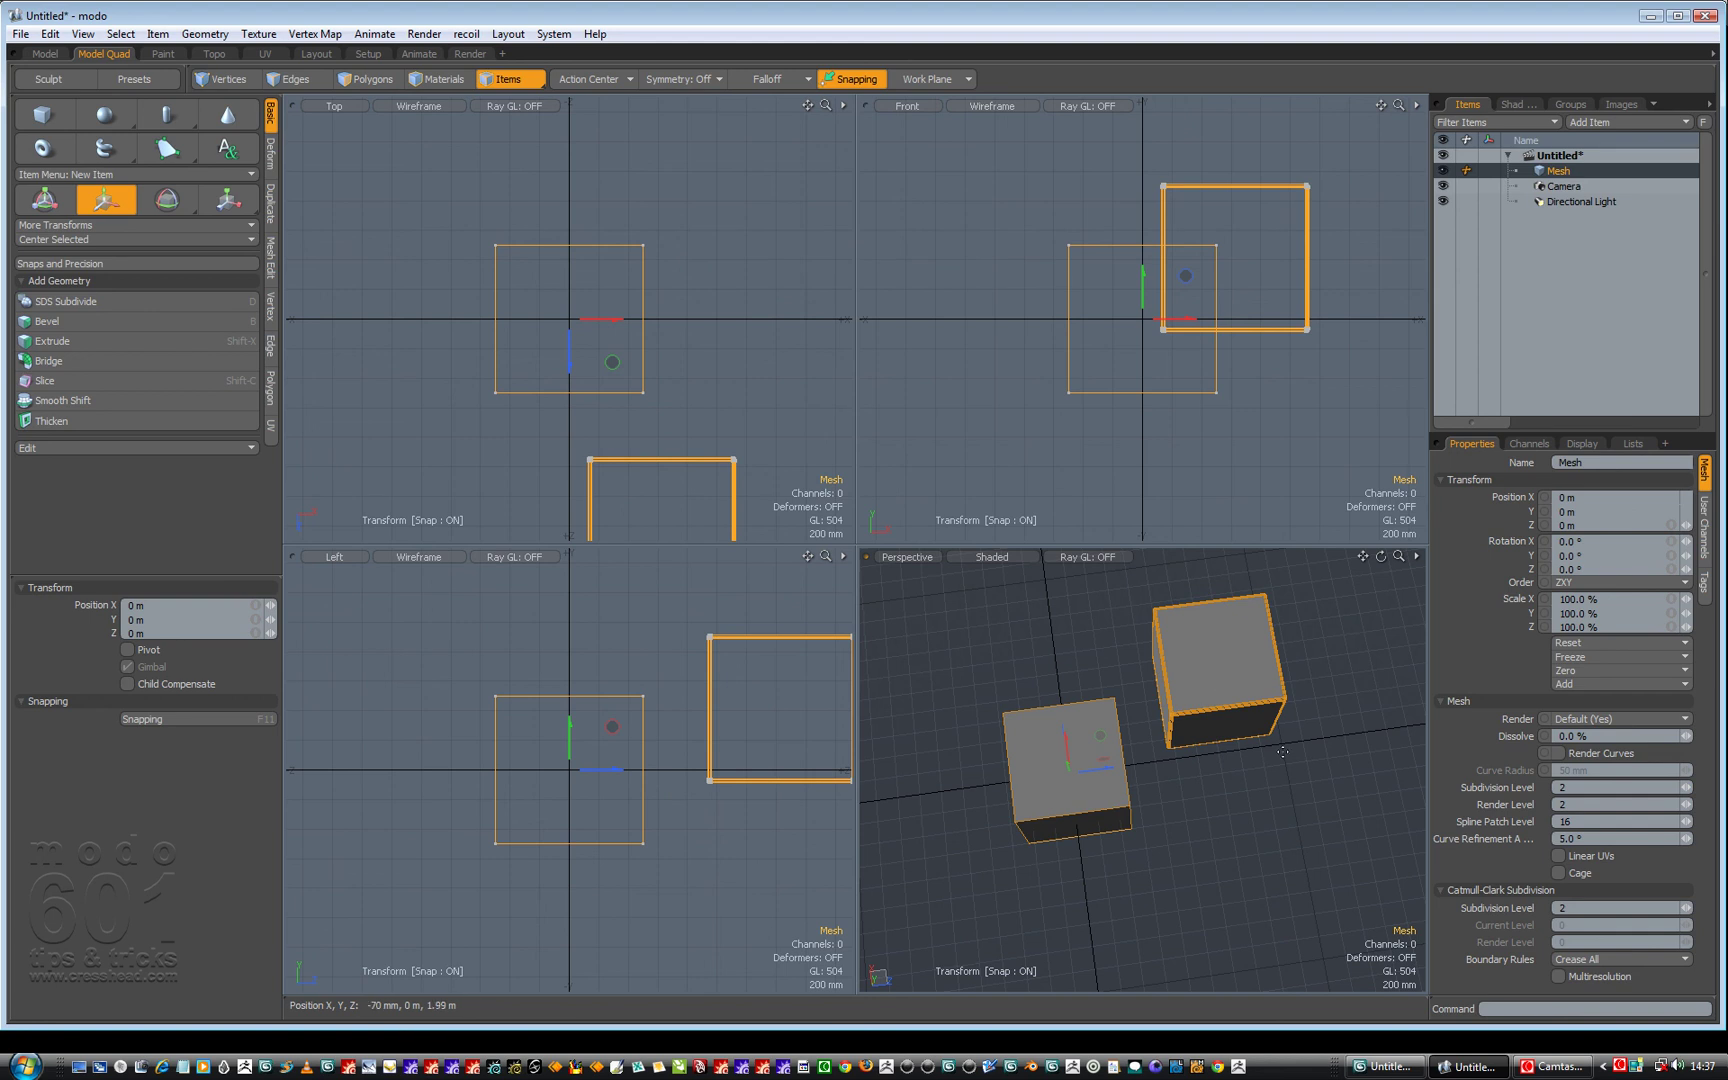
Convert Box001 to Editable Poly and attach Box002 into it.
key(alt+Tab)
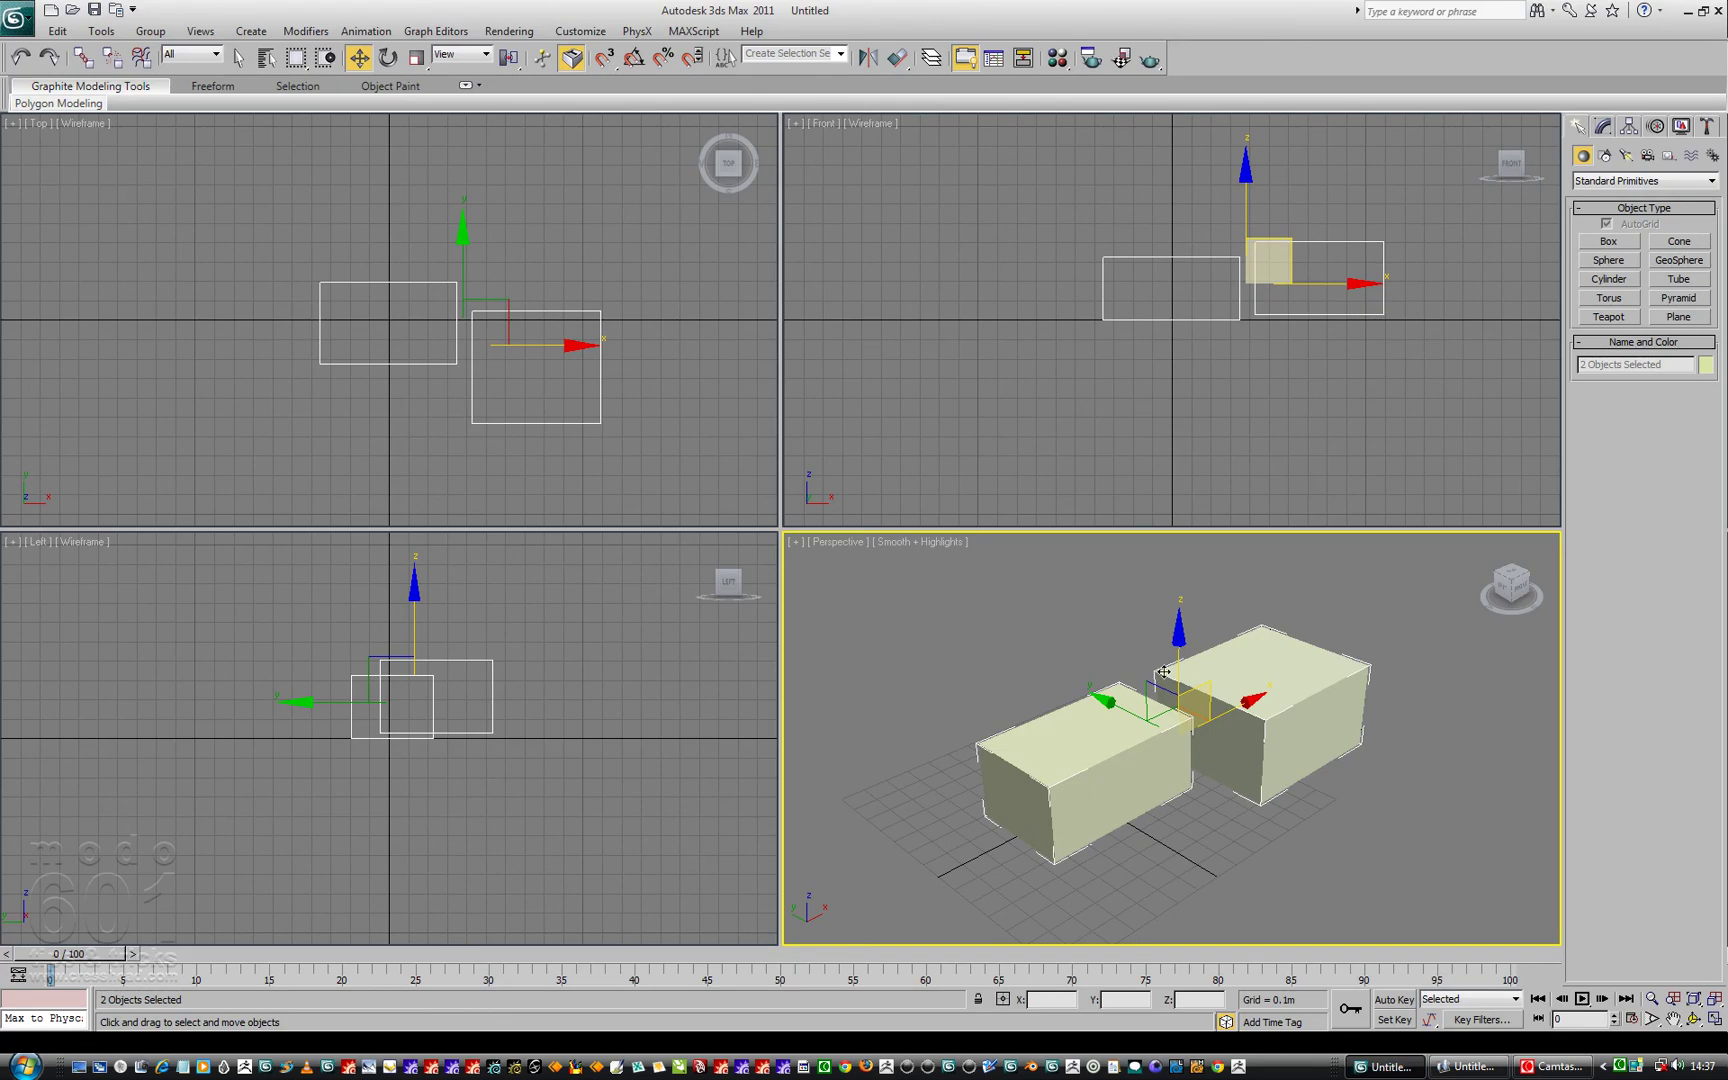
click(902, 673)
click(1080, 740)
right_click(1080, 748)
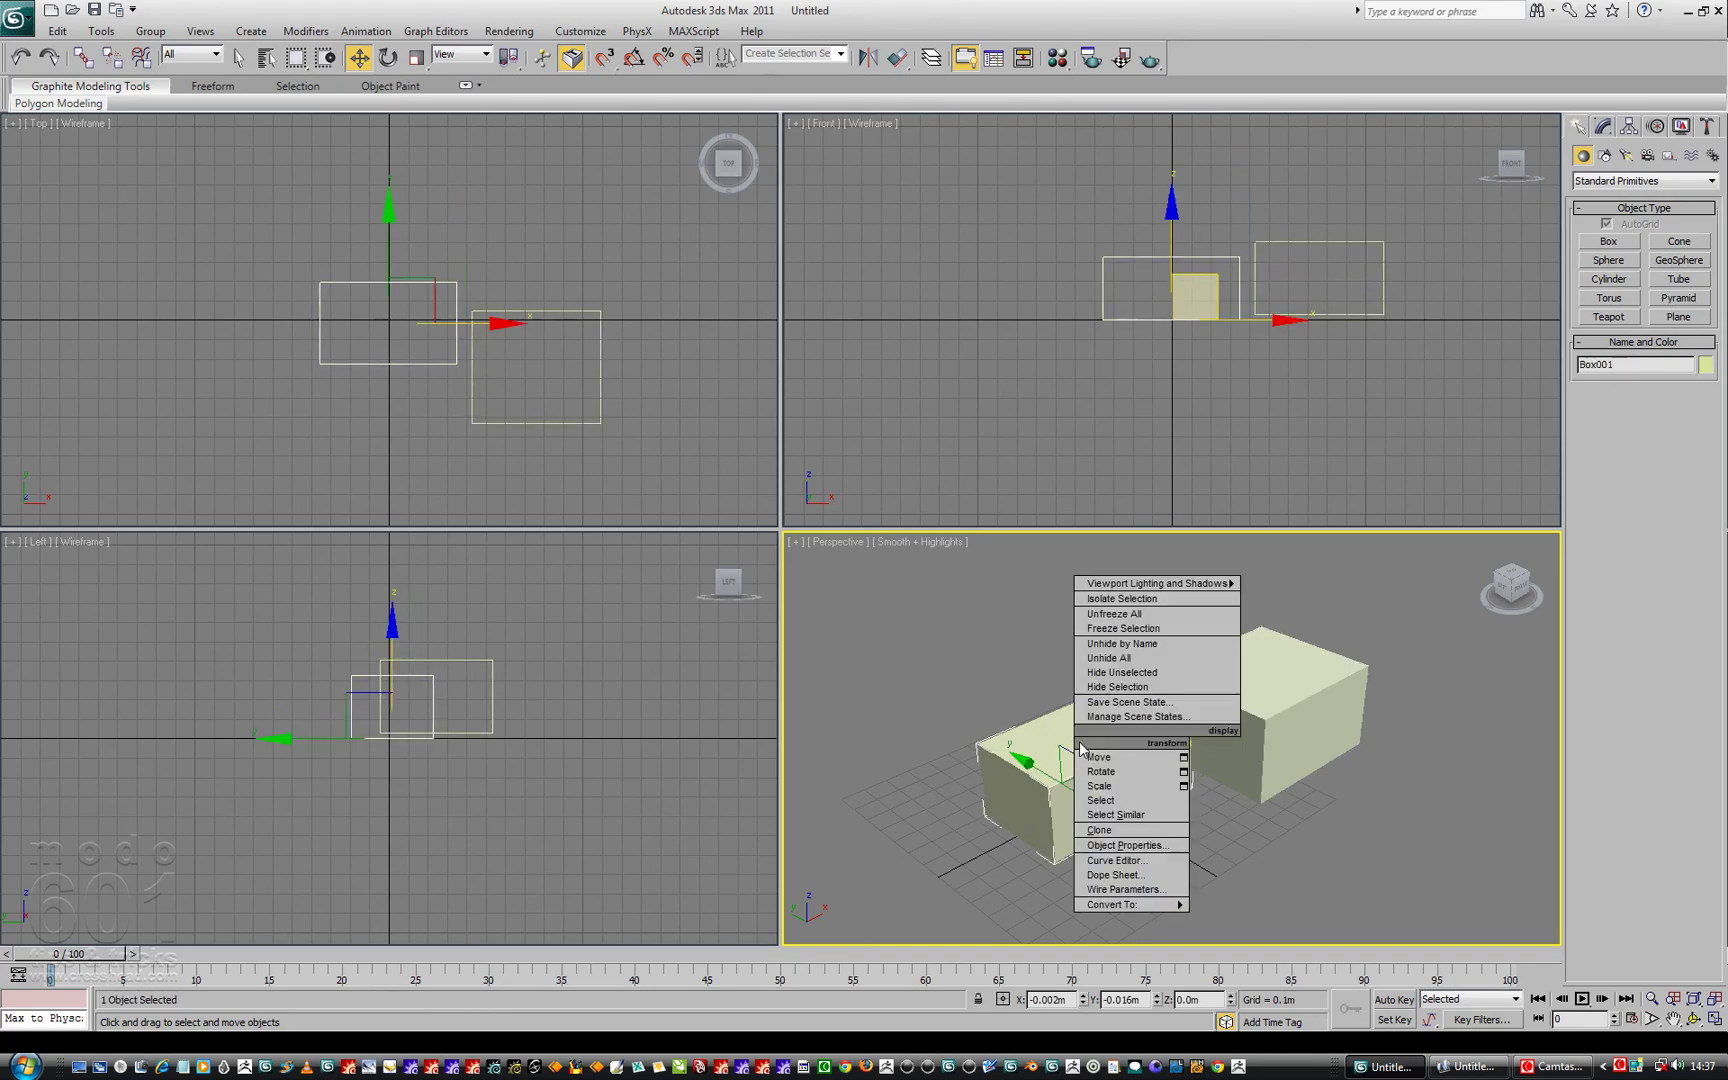
mouse_move(1130, 904)
click(1254, 912)
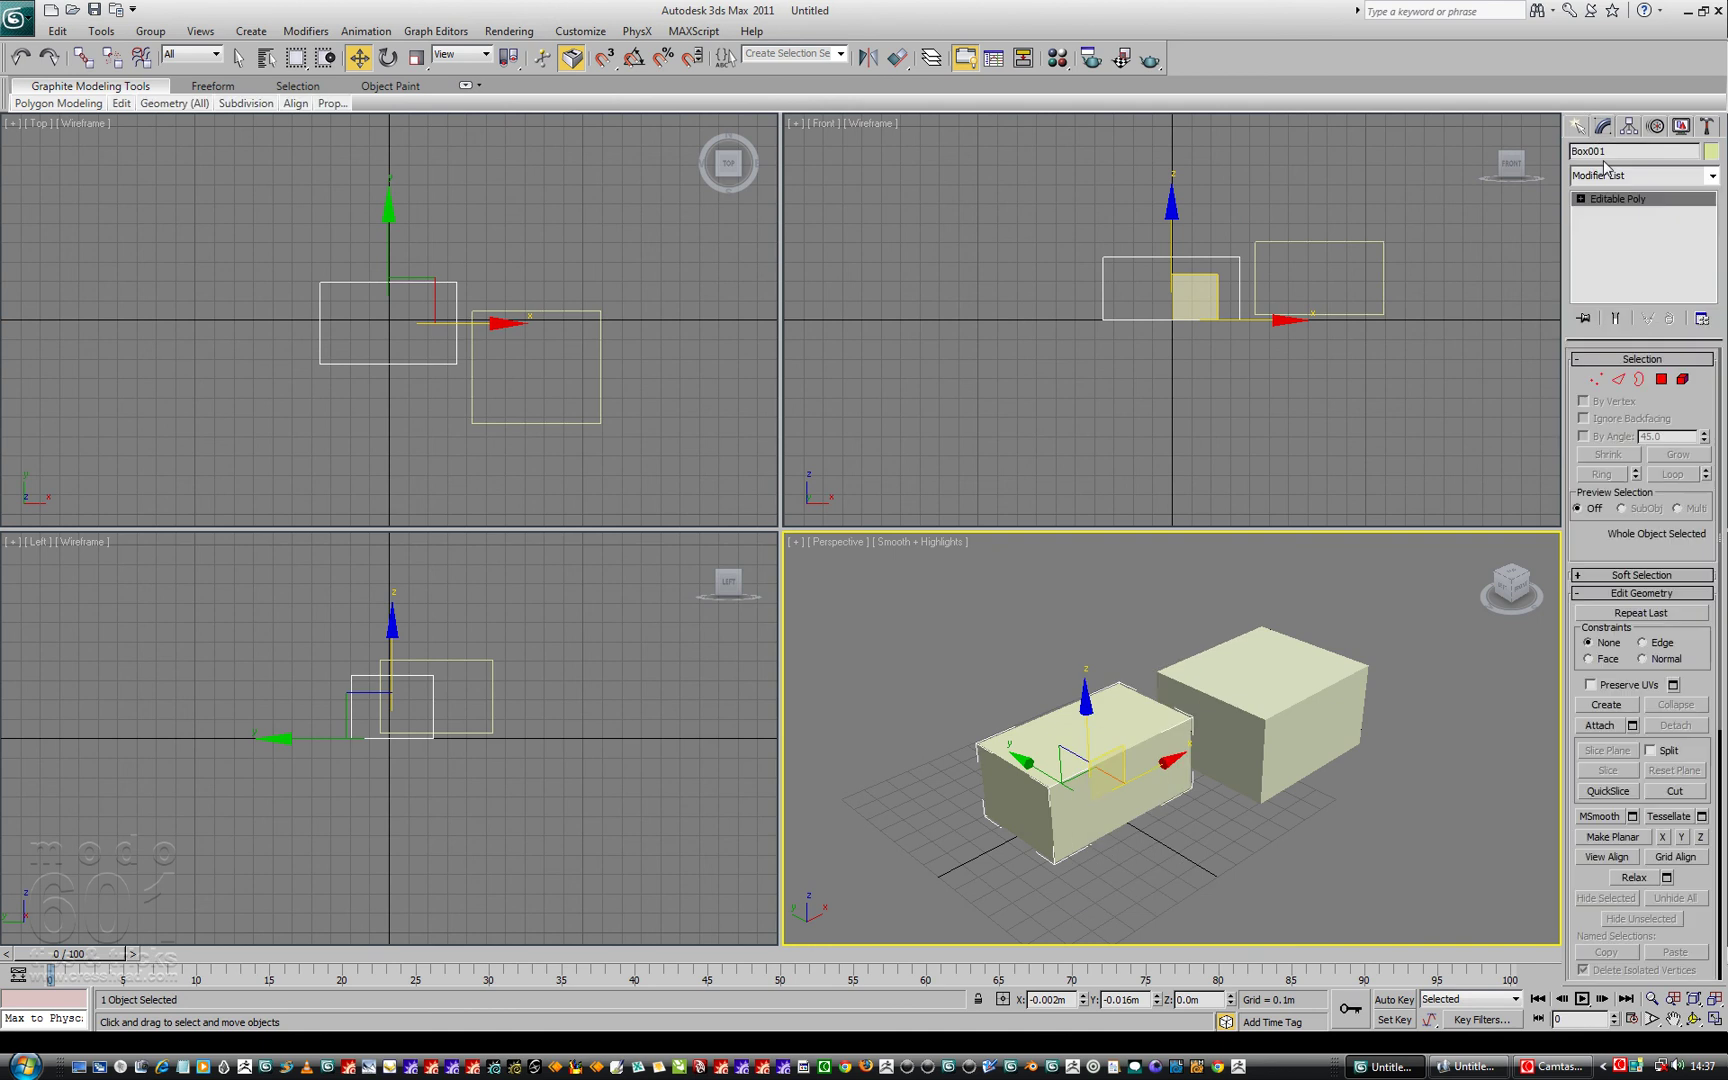
click(1600, 725)
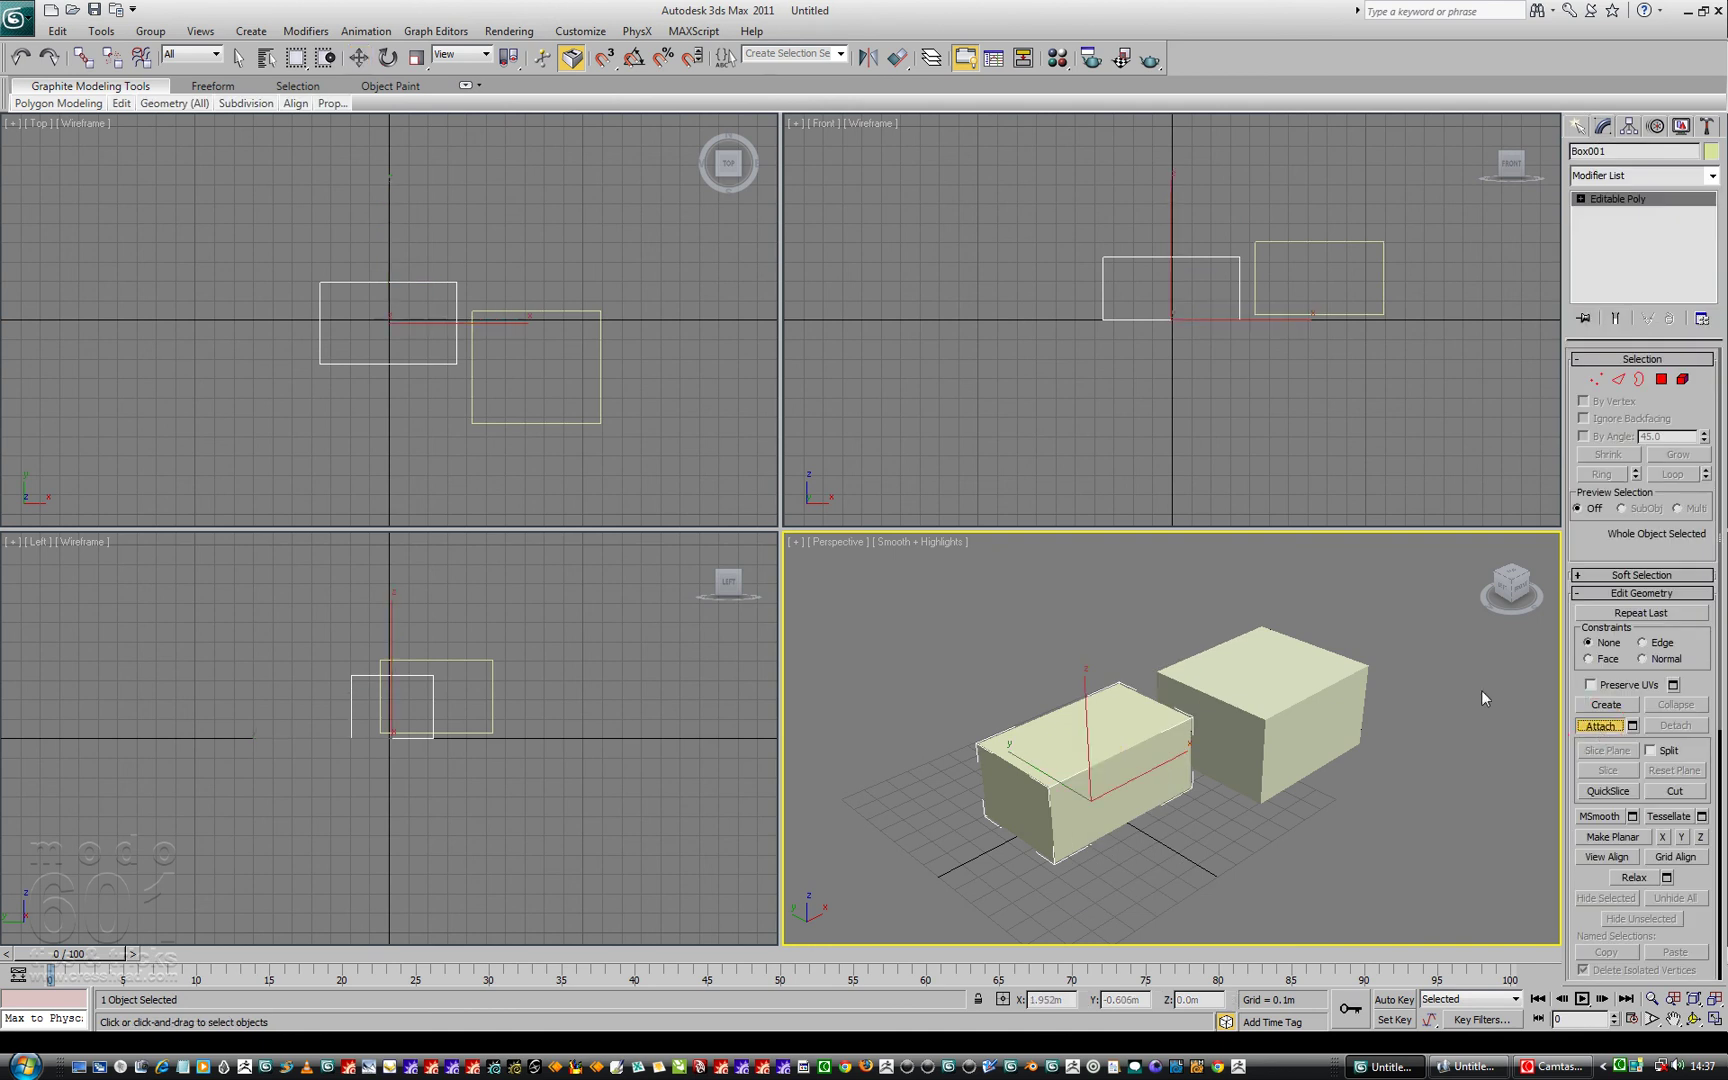
click(1290, 684)
Raise the combined object above the ground and enter polygon level.
key(w)
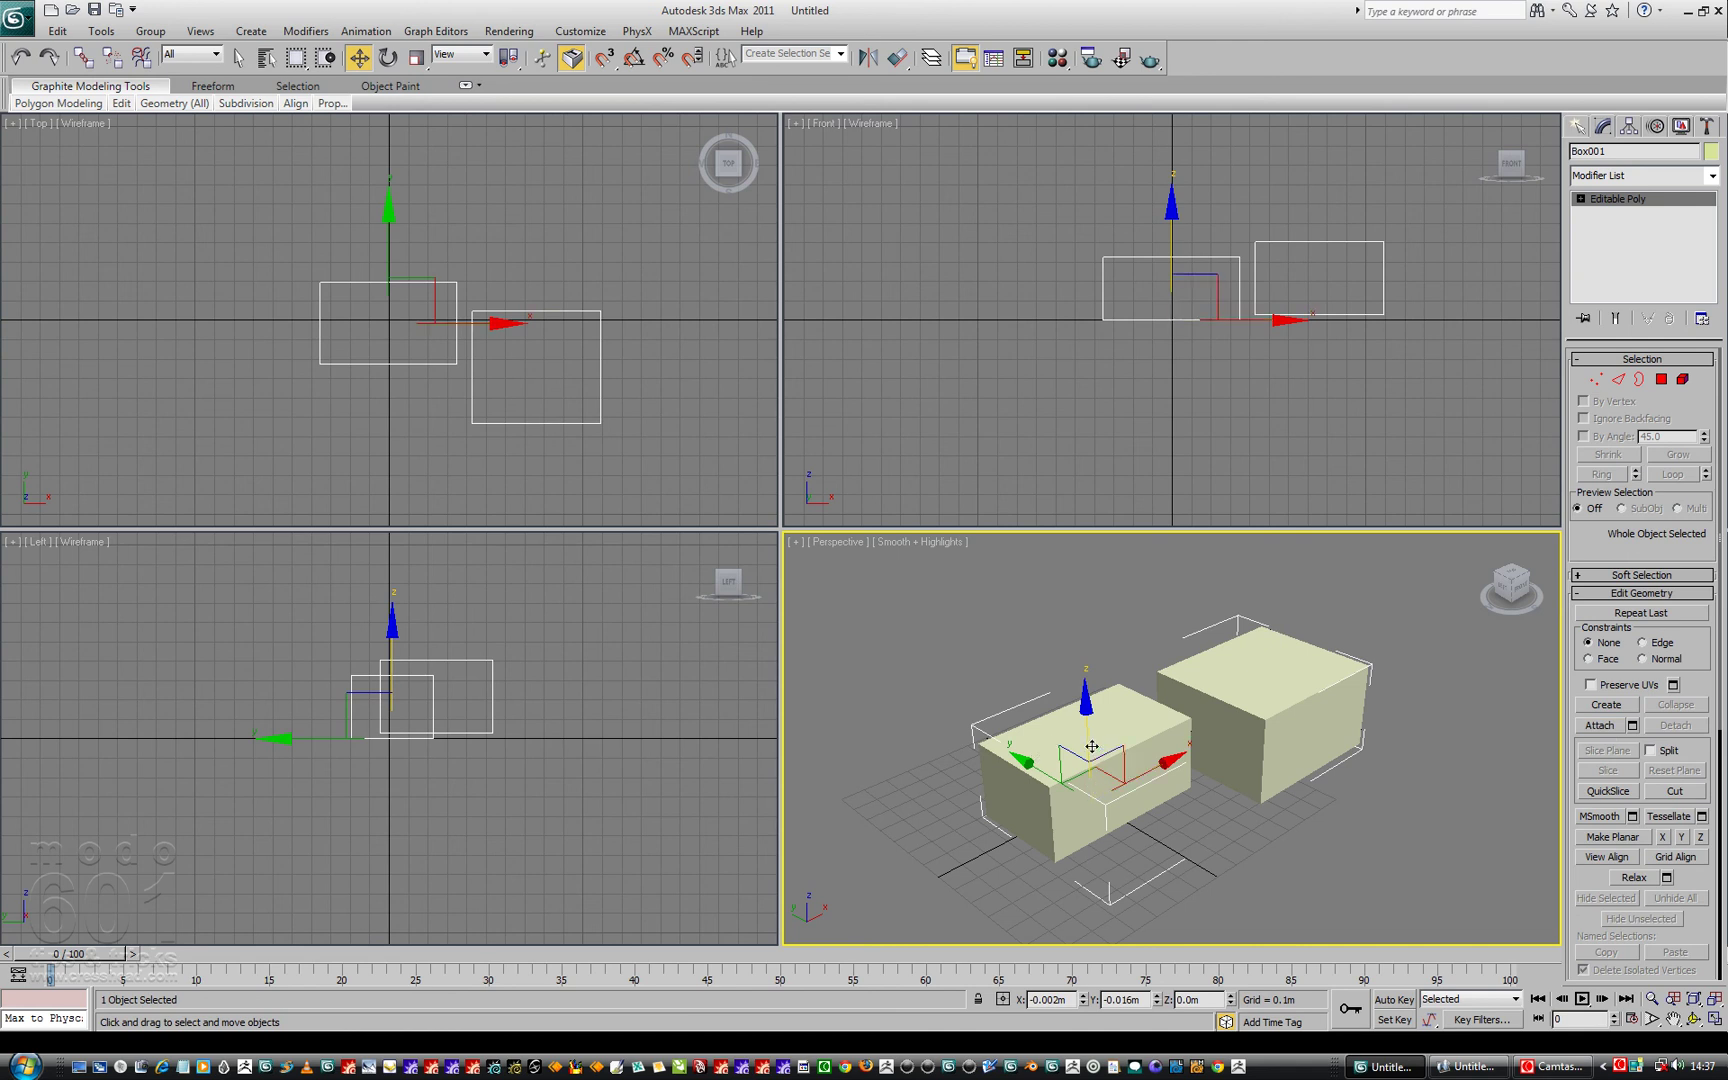
alt+middle_drag(1092, 746, 1100, 728)
mouse_move(1100, 728)
mouse_down()
mouse_move(1150, 740)
mouse_move(1090, 702)
mouse_up()
click(1060, 888)
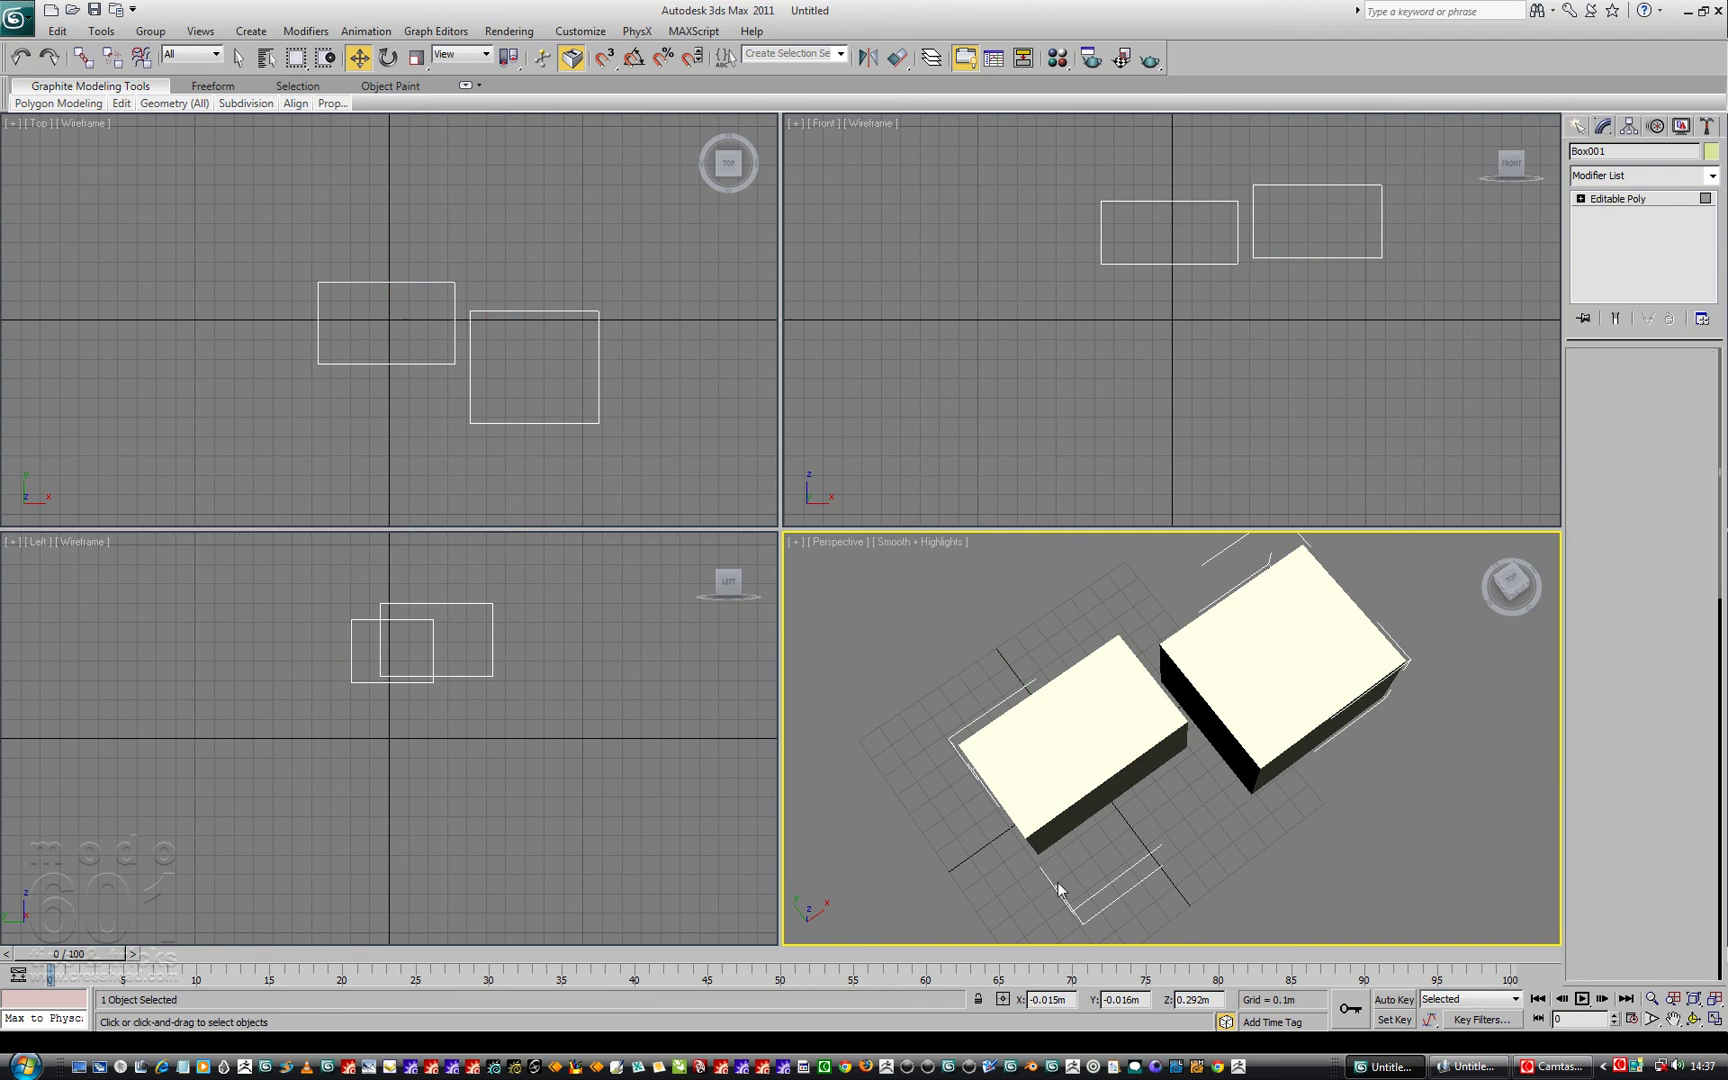
key(4)
alt+middle_drag(1062, 856, 1069, 818)
At Element level, select each box as its own element, then return to modo.
click(1662, 379)
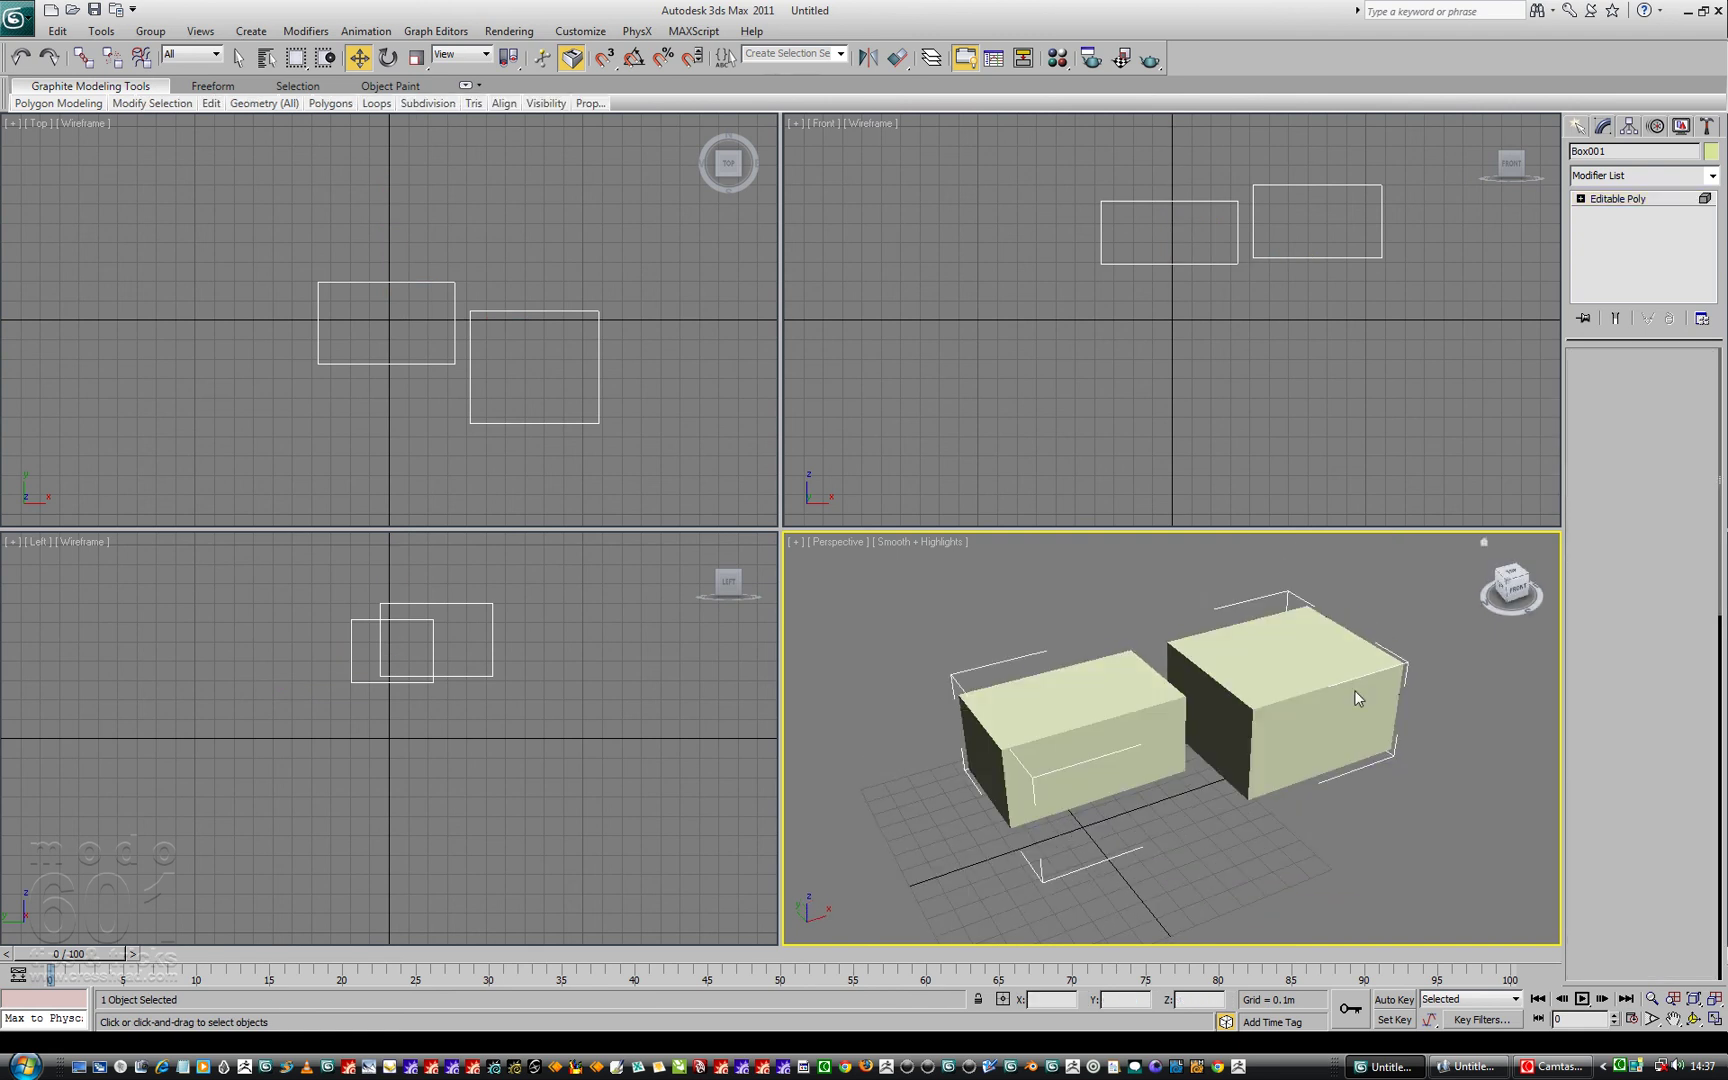
key(5)
click(1354, 690)
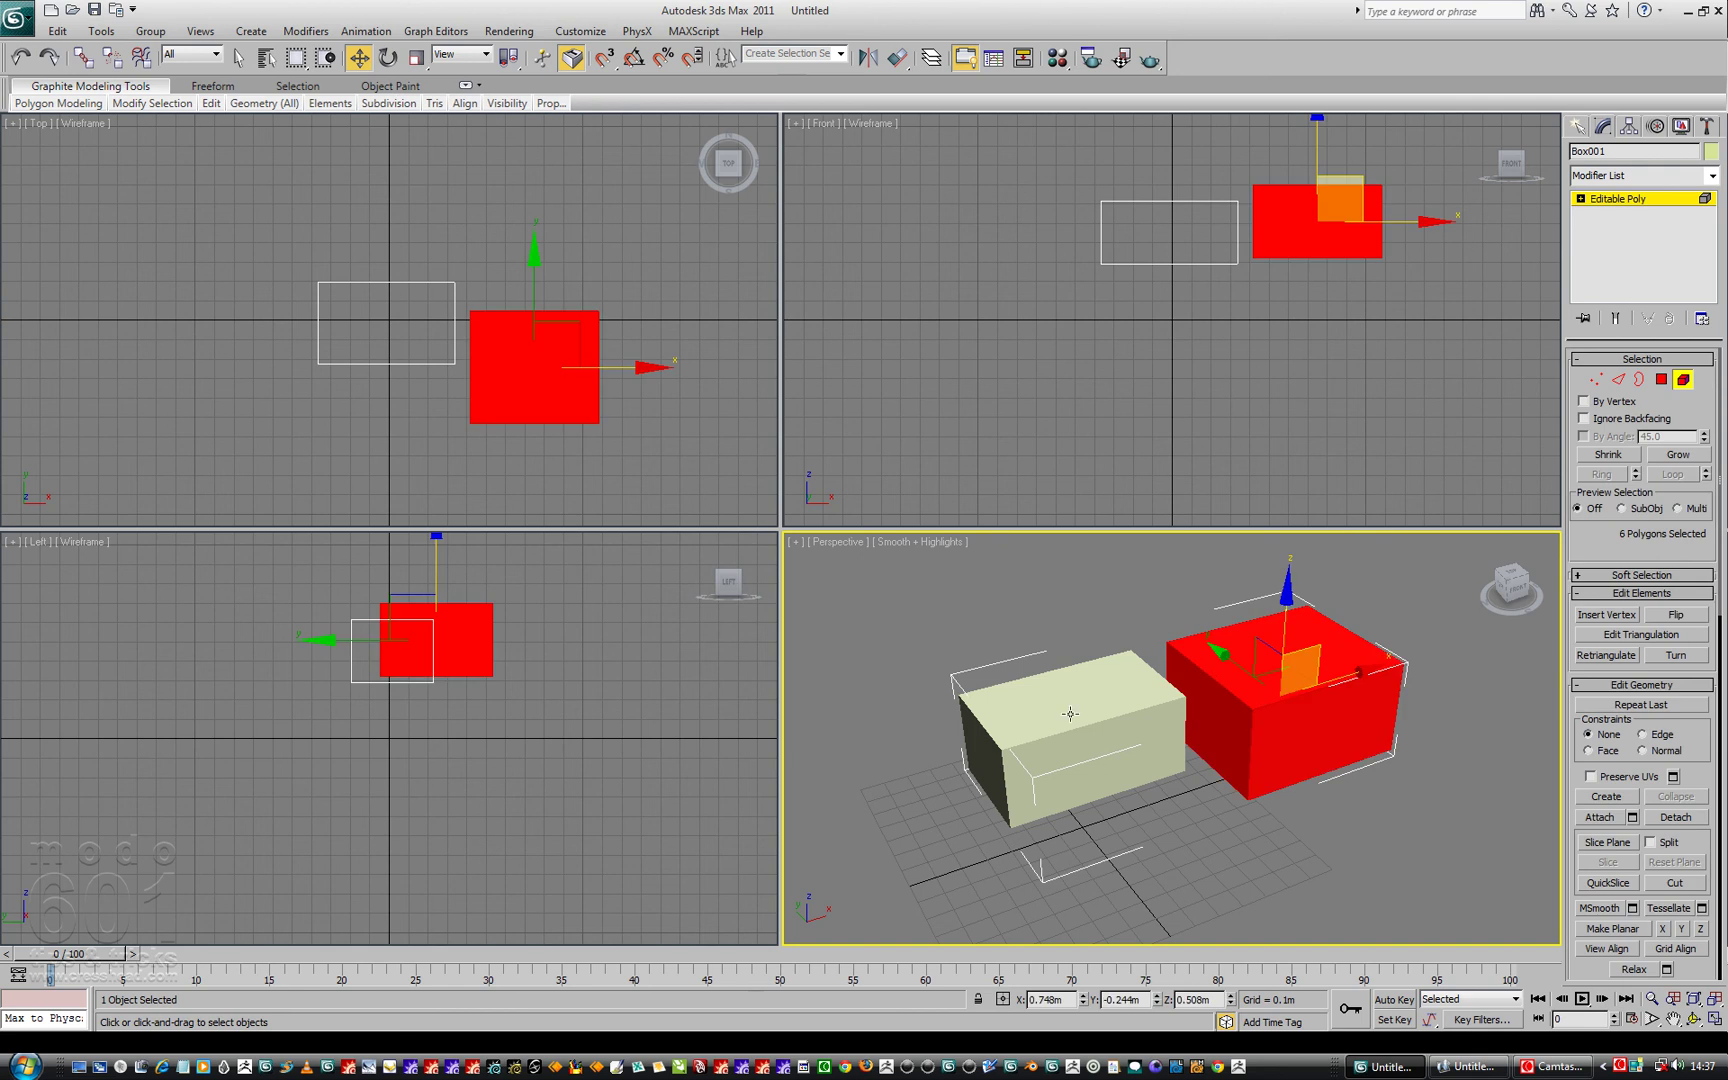
click(1070, 713)
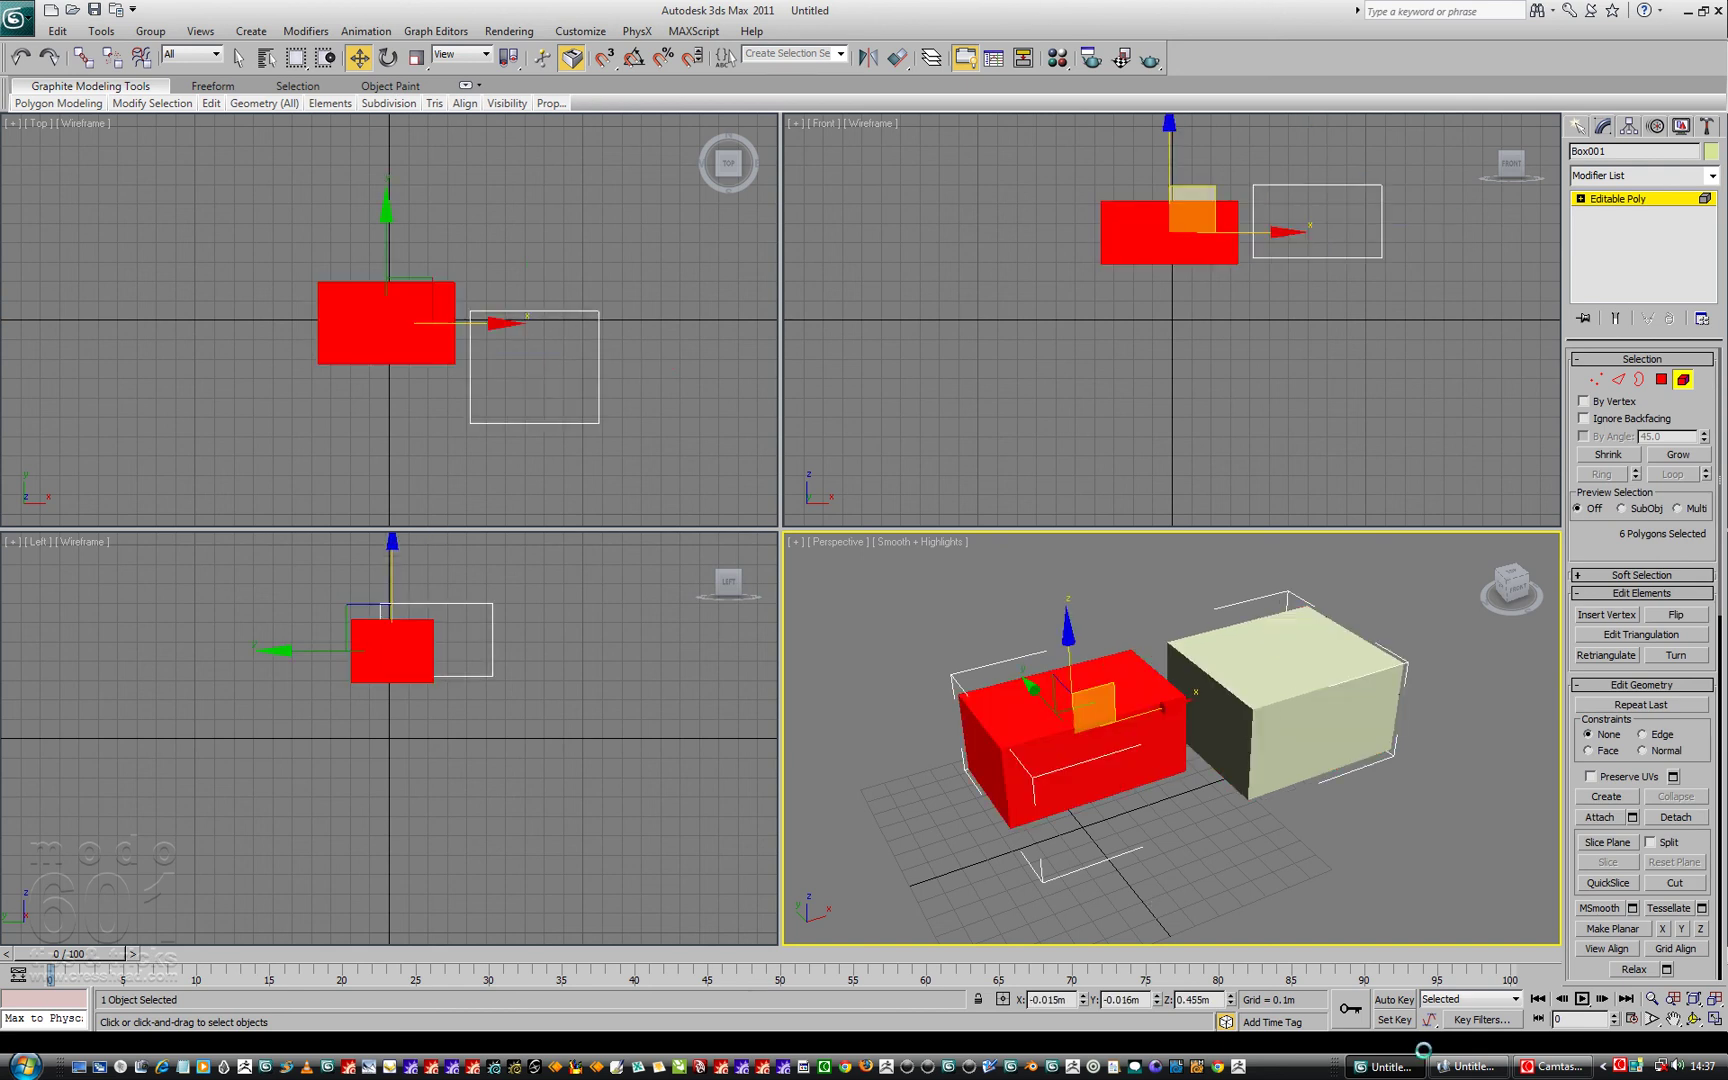
click(1462, 1067)
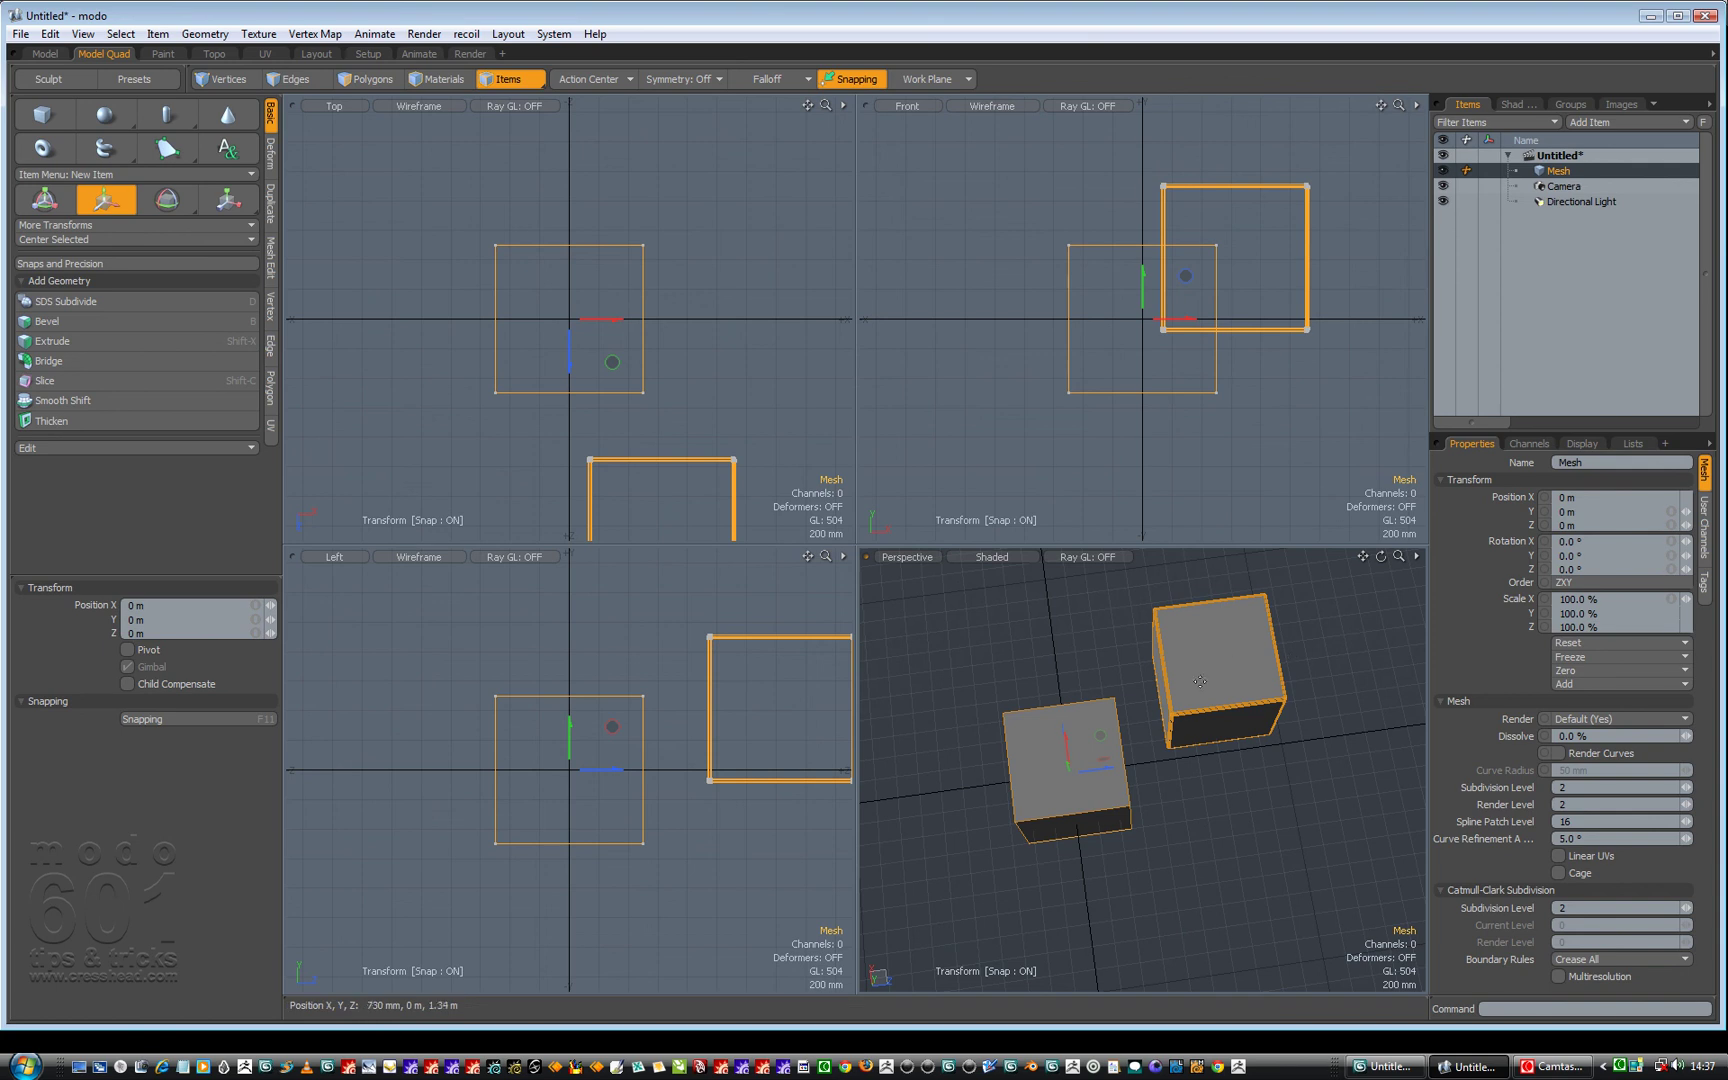
alt+drag(1191, 854, 1095, 800)
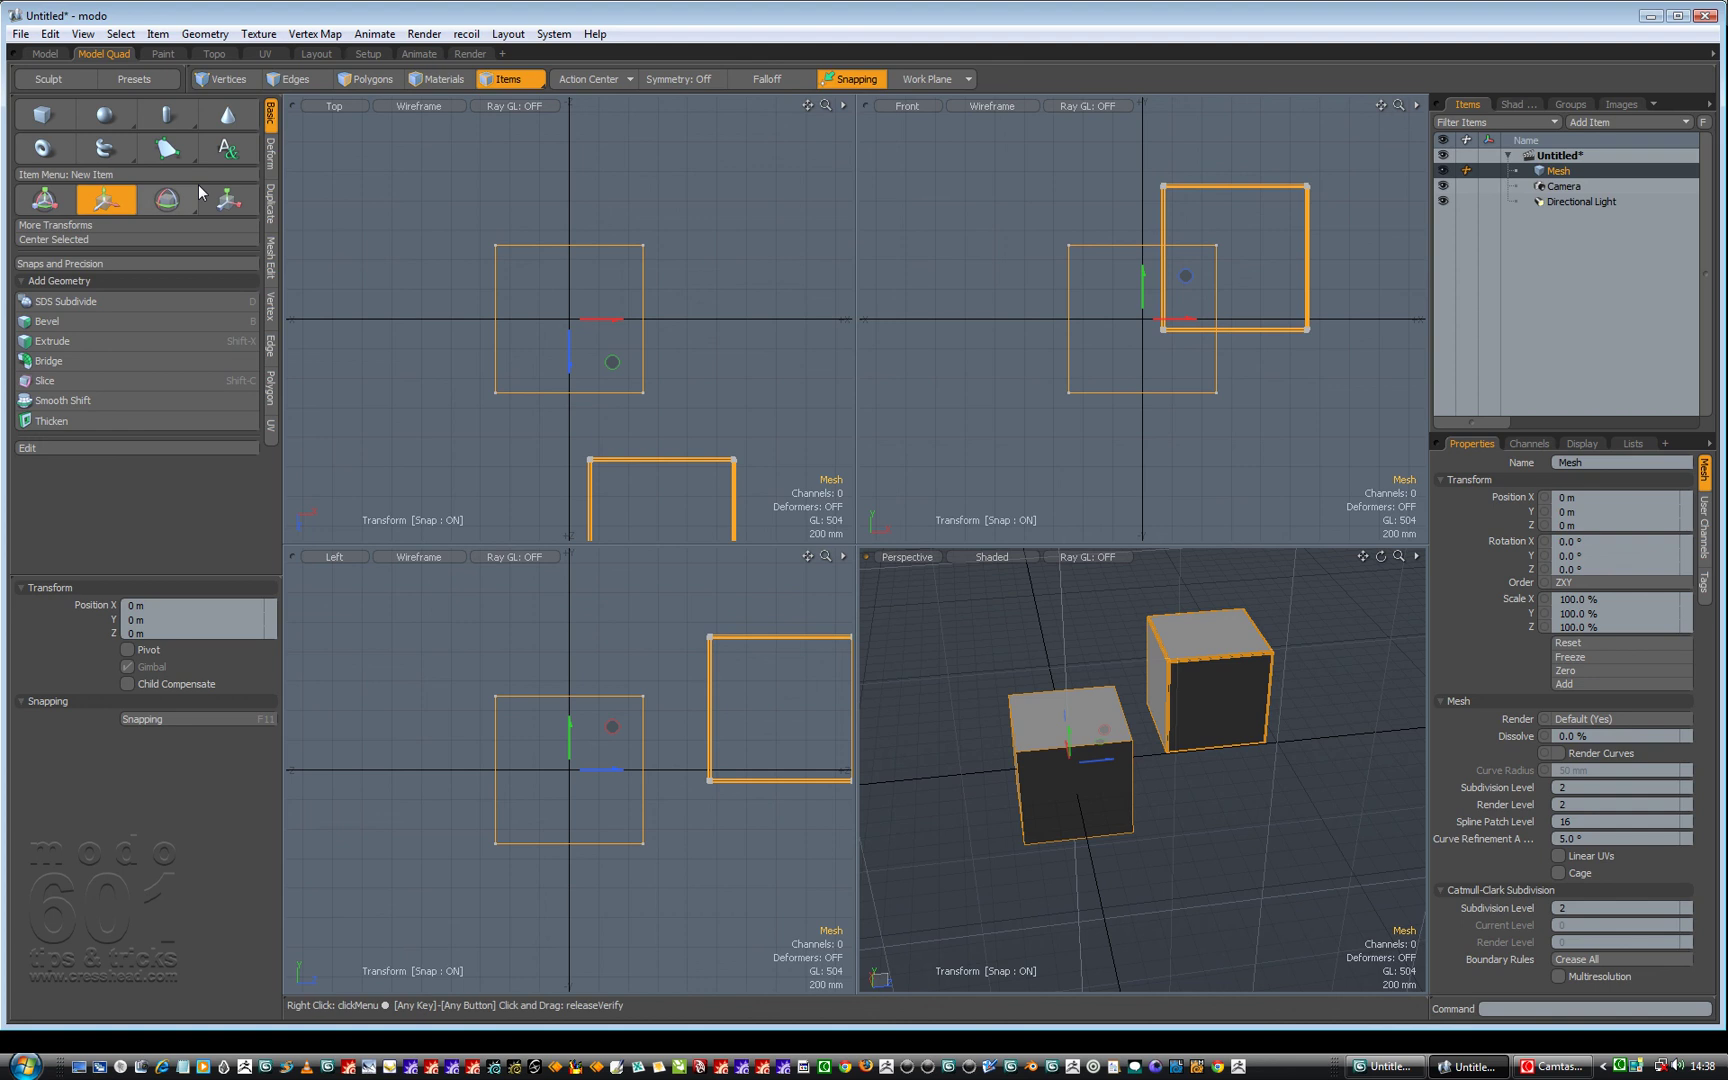
click(369, 83)
Select all connected polygons of the right rounded cube and cut them from the Mesh item.
click(1219, 687)
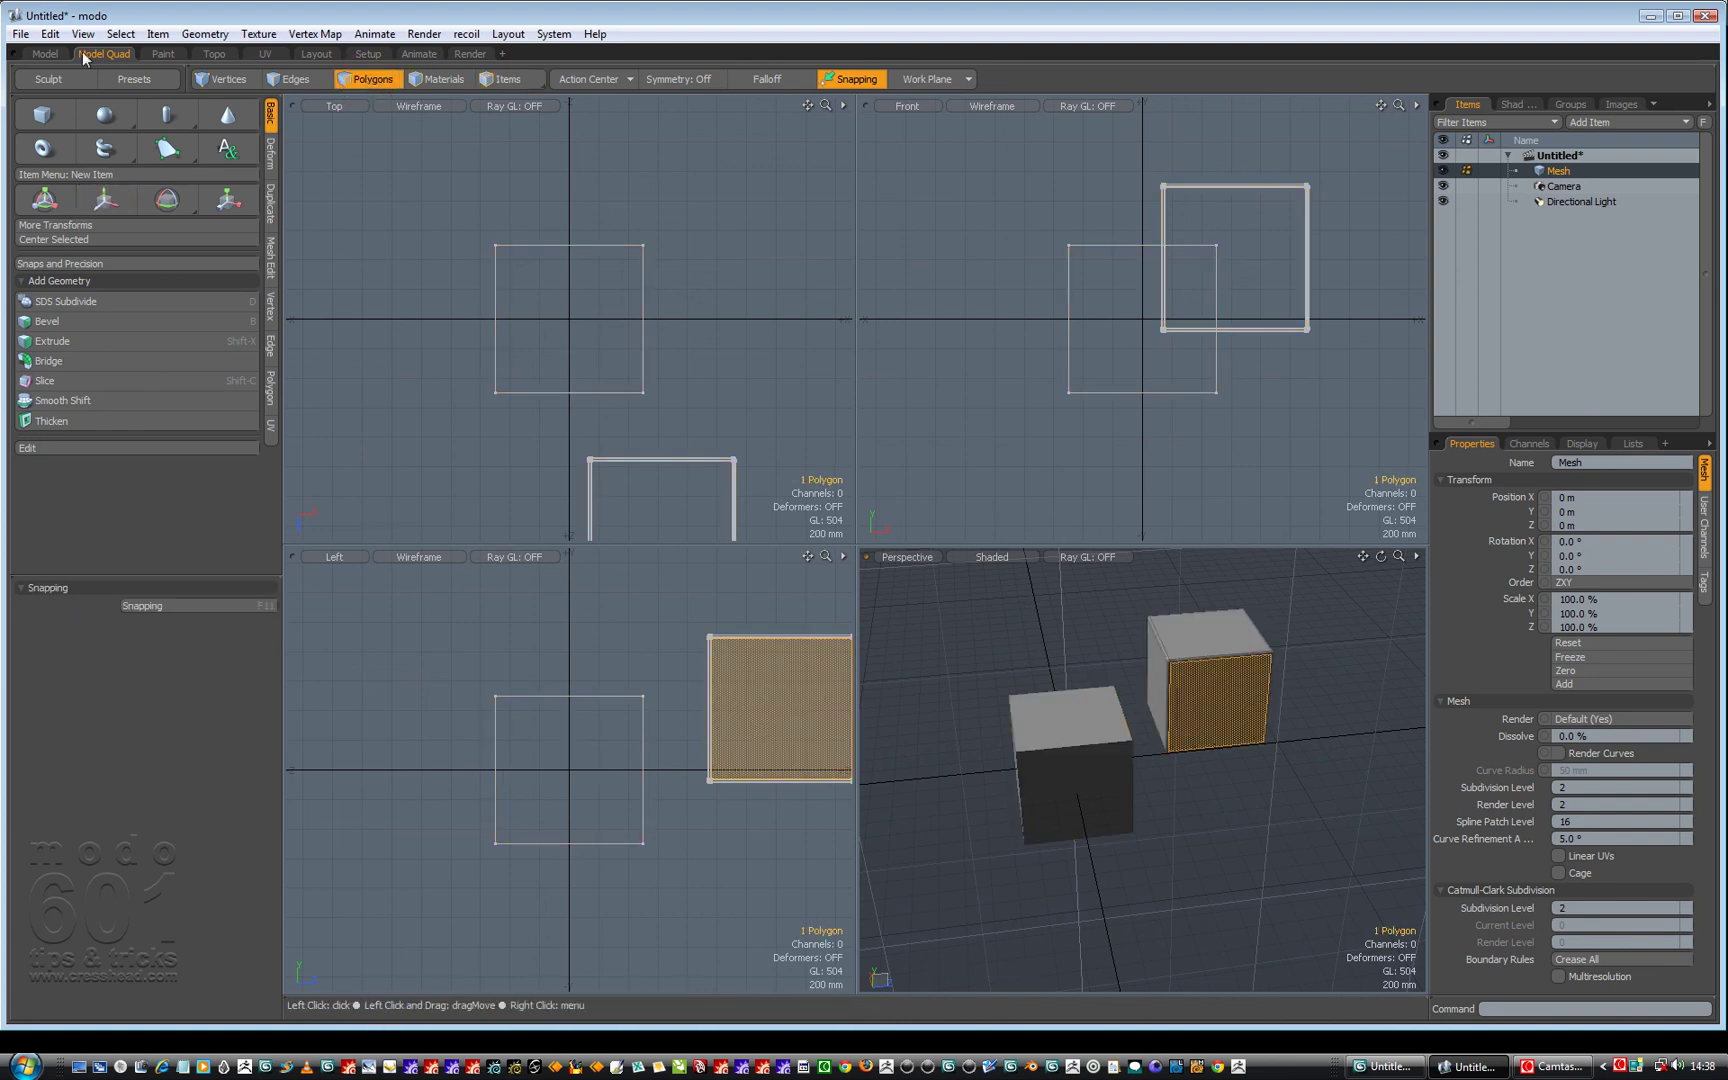
click(129, 32)
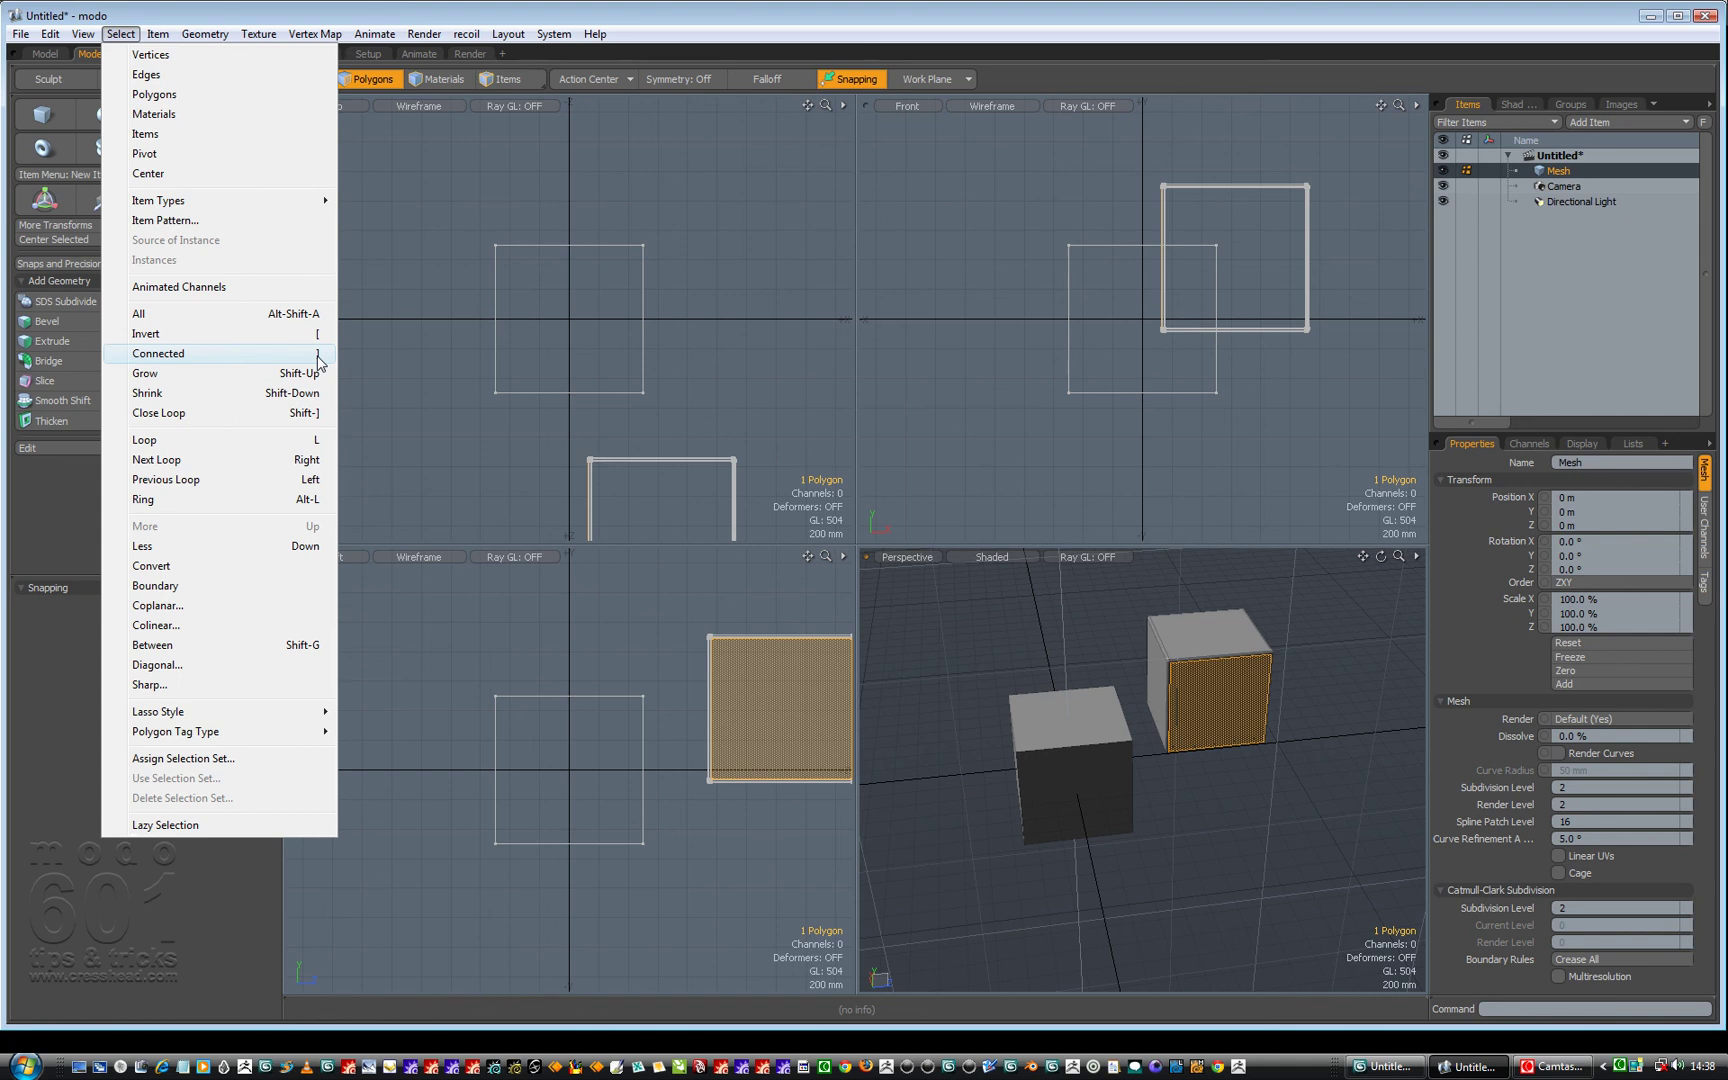
click(300, 354)
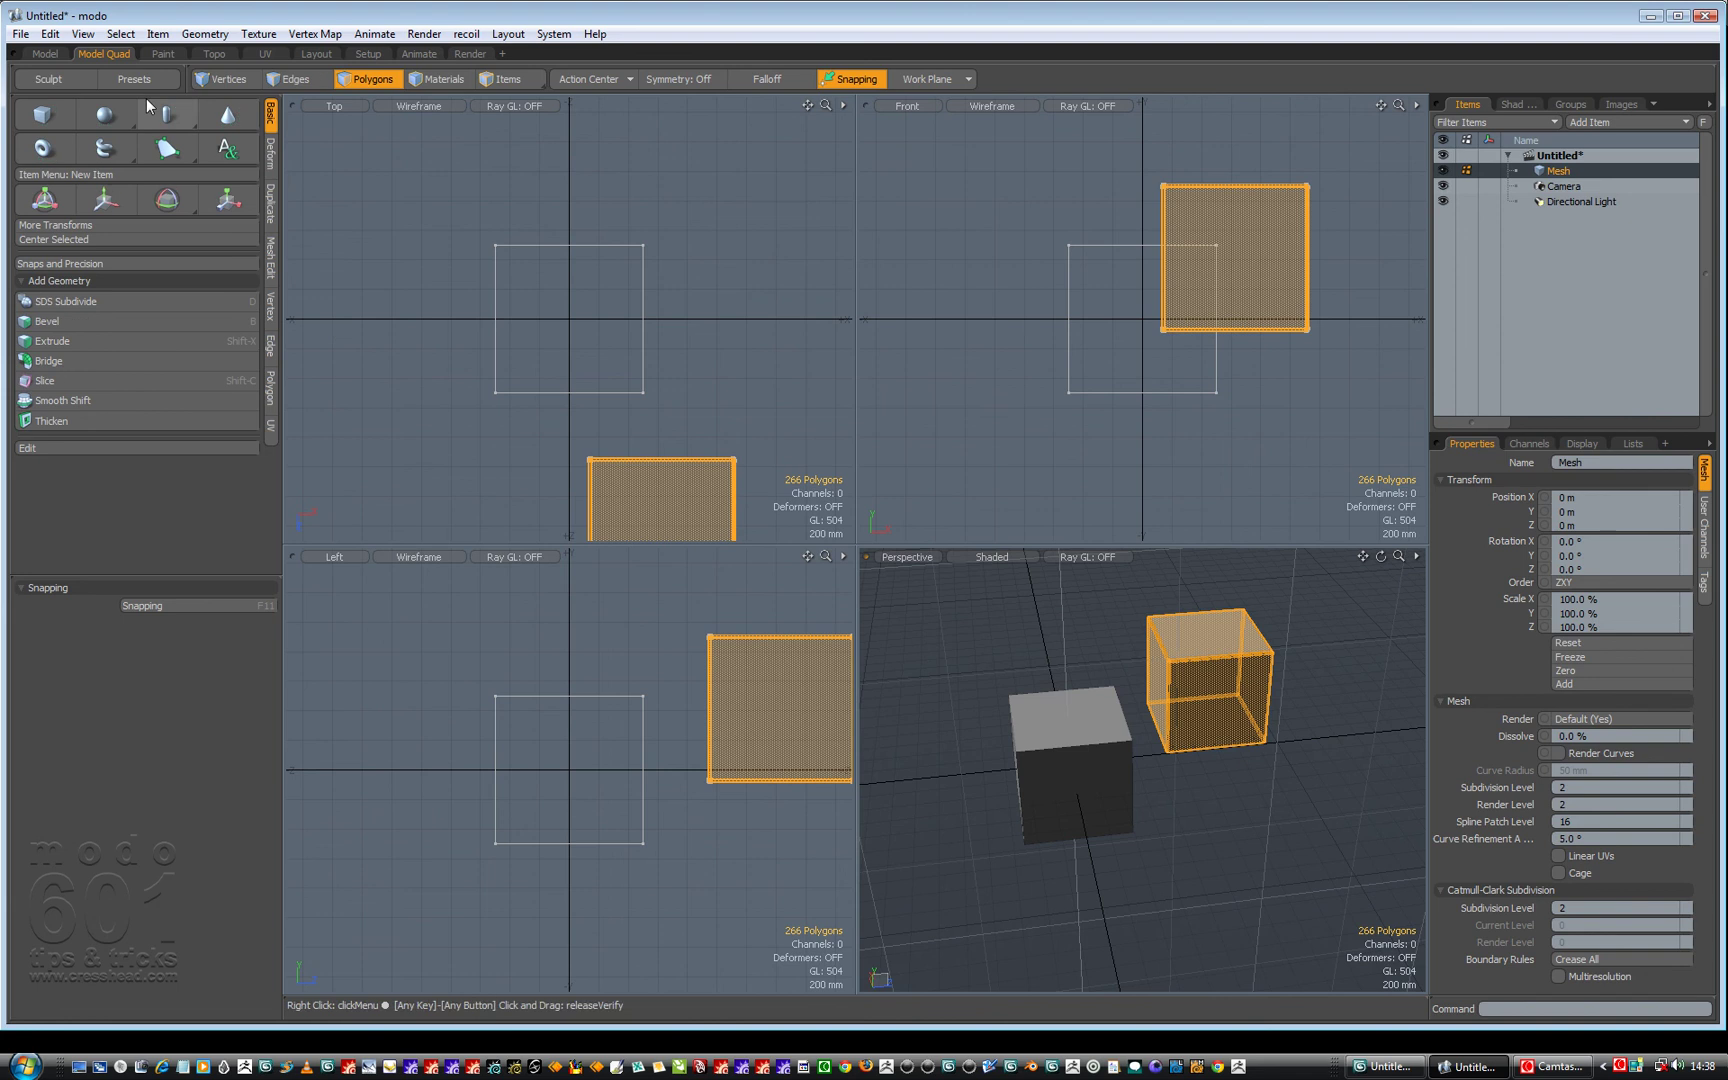
click(50, 34)
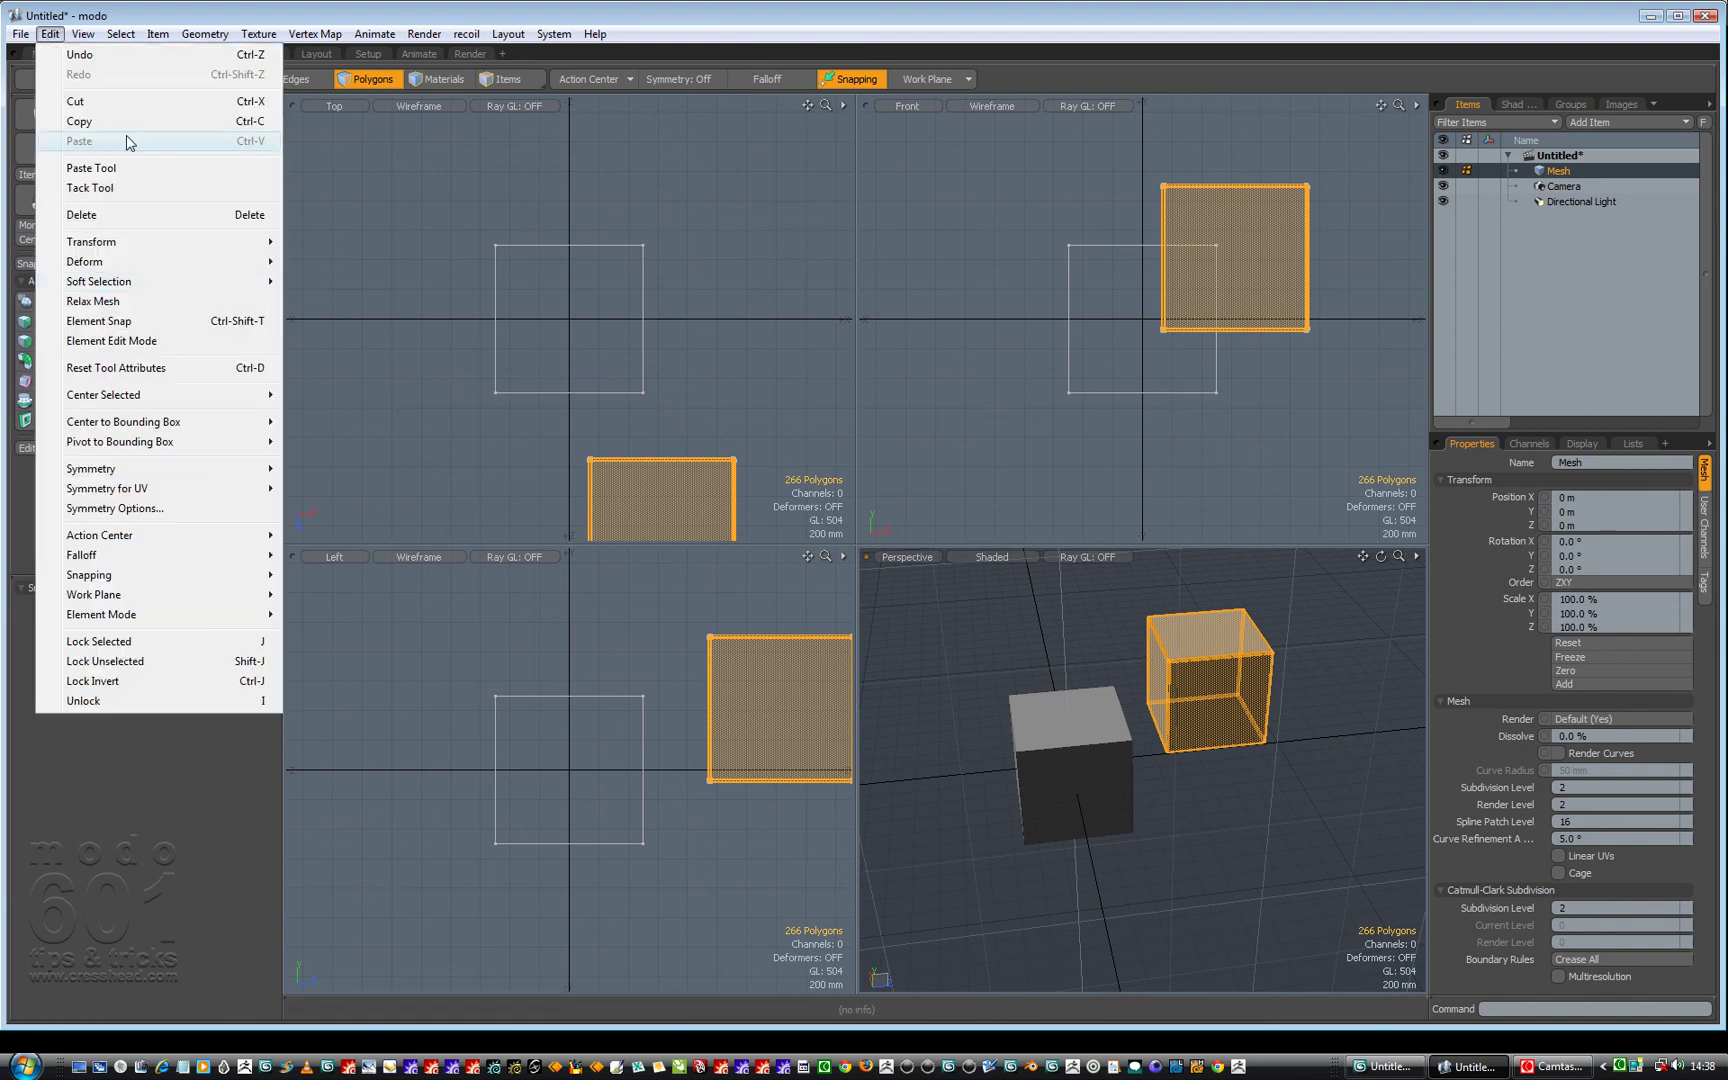
click(75, 101)
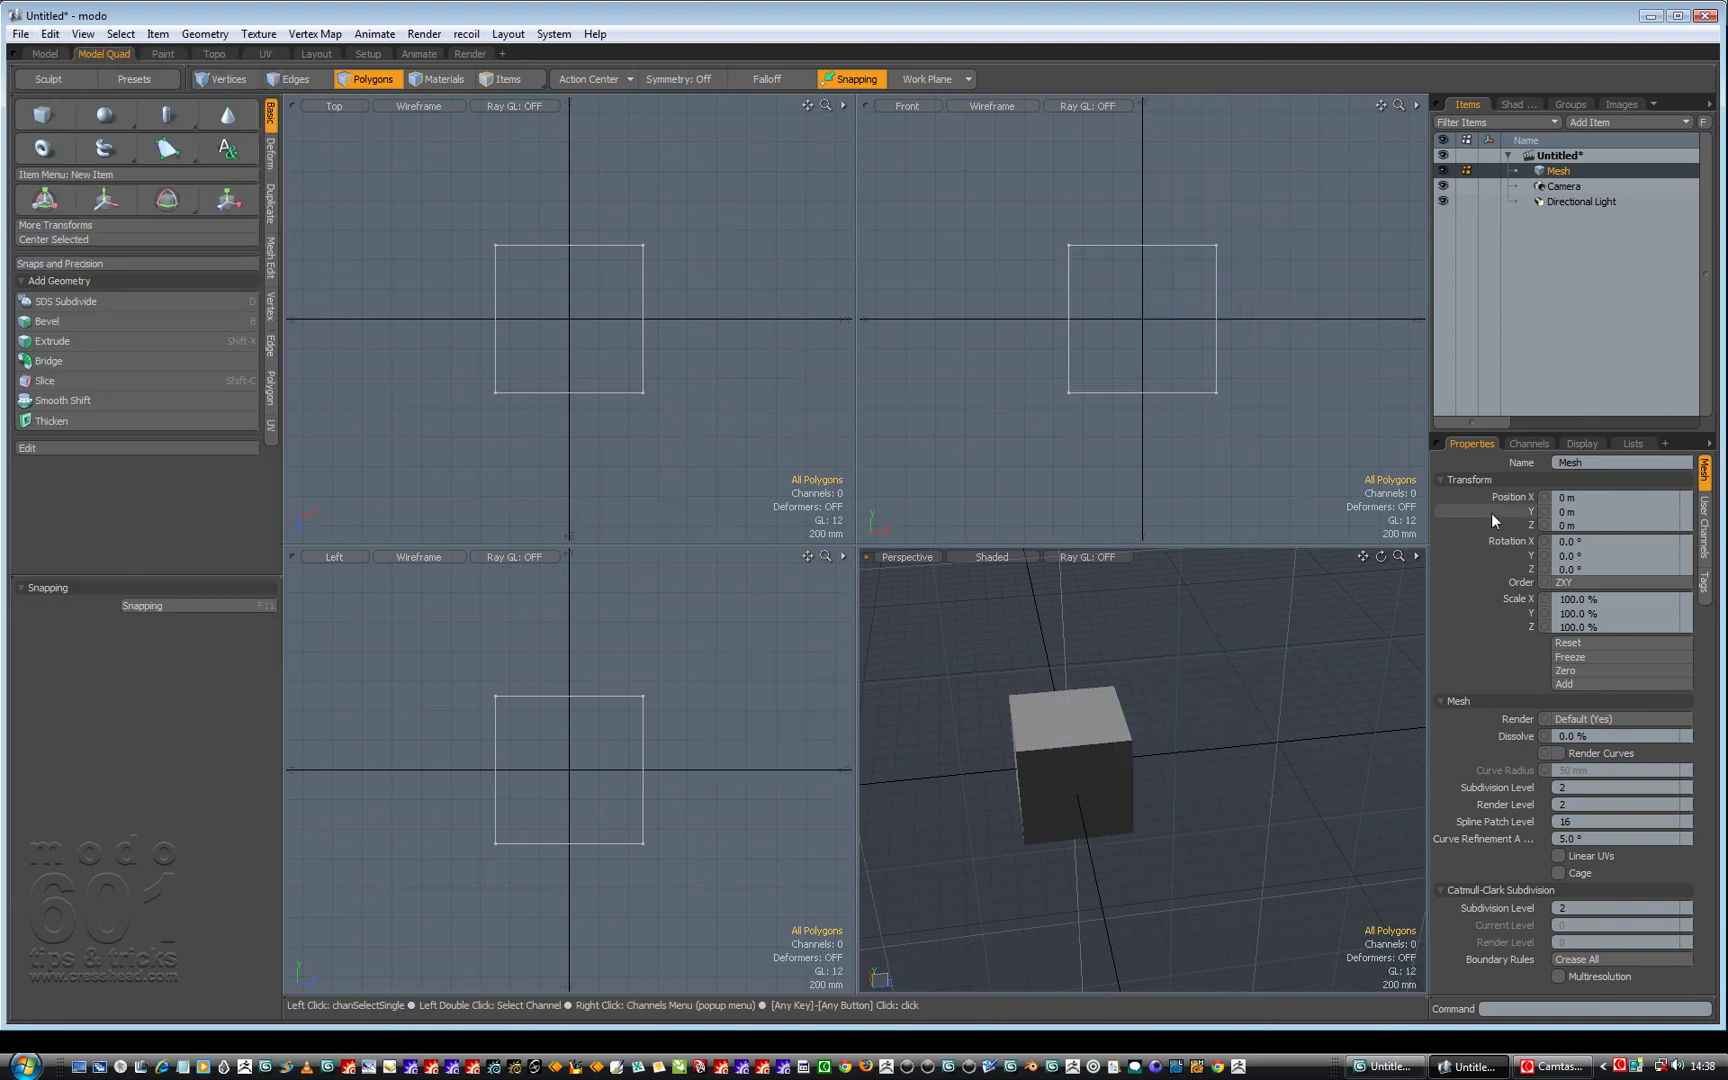
Add a new empty mesh item, Mesh (2), and paste the cut cube into it.
click(1592, 122)
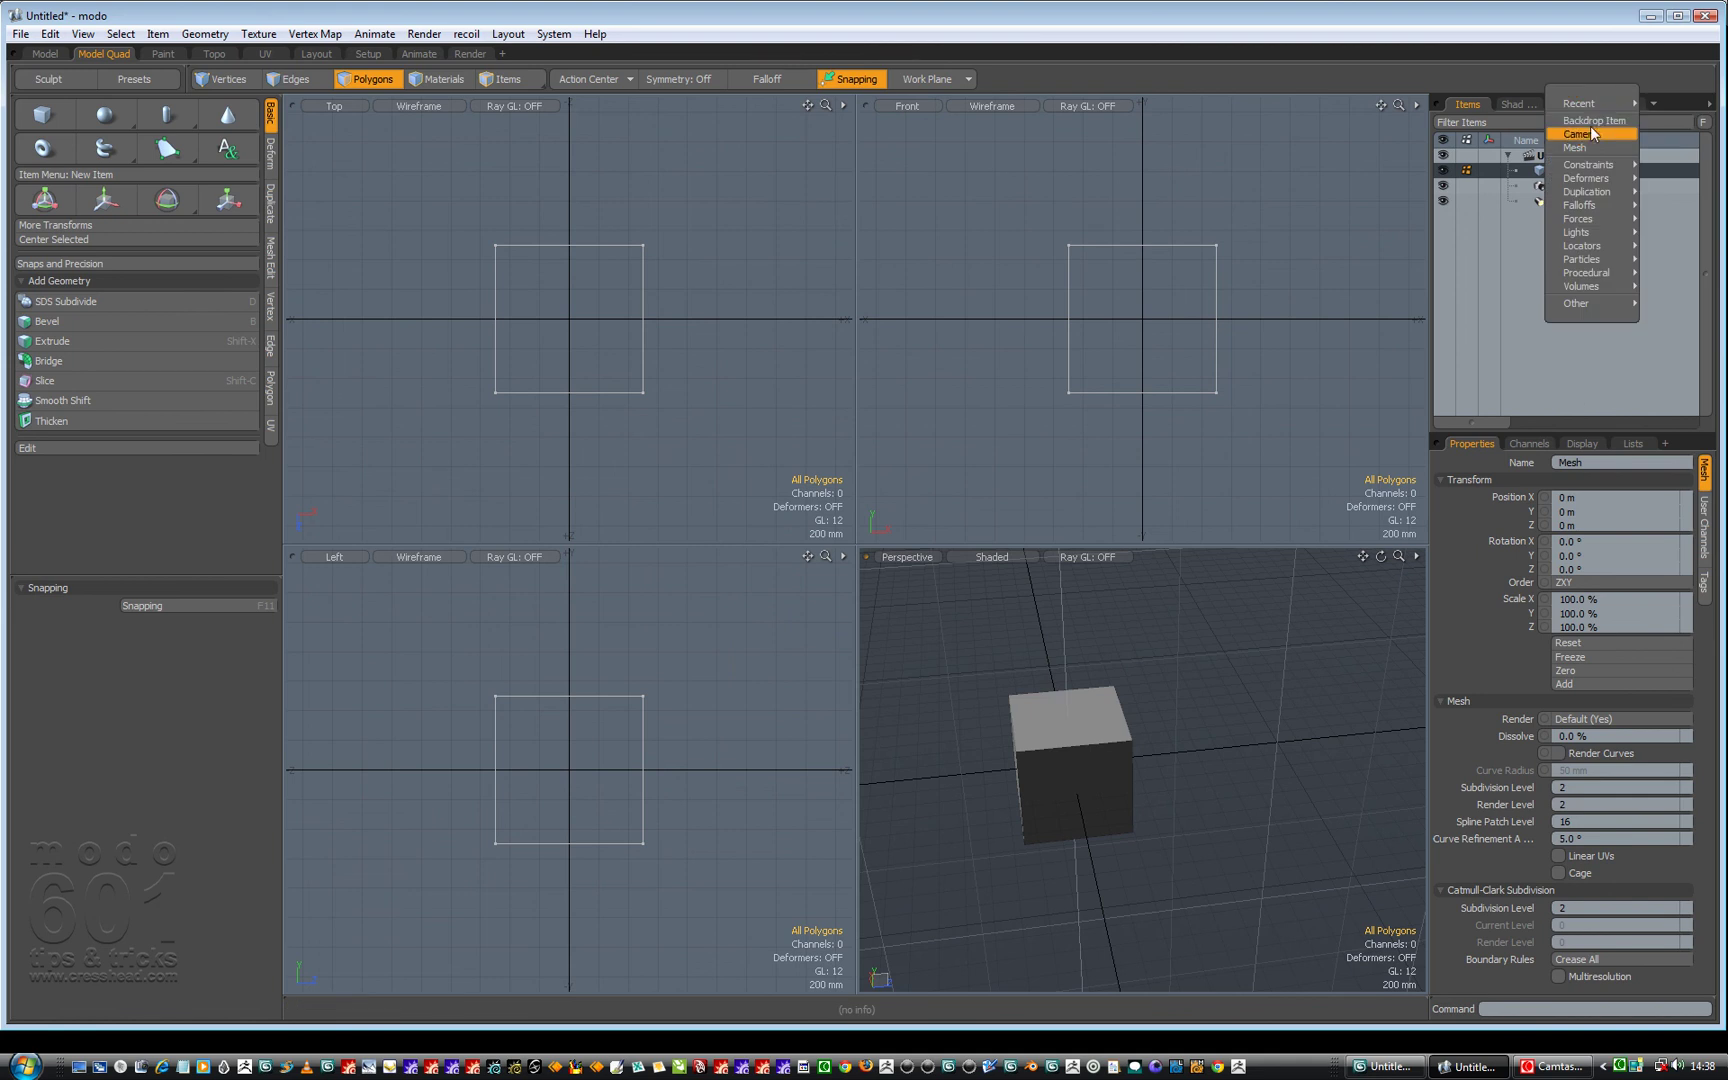
click(1588, 148)
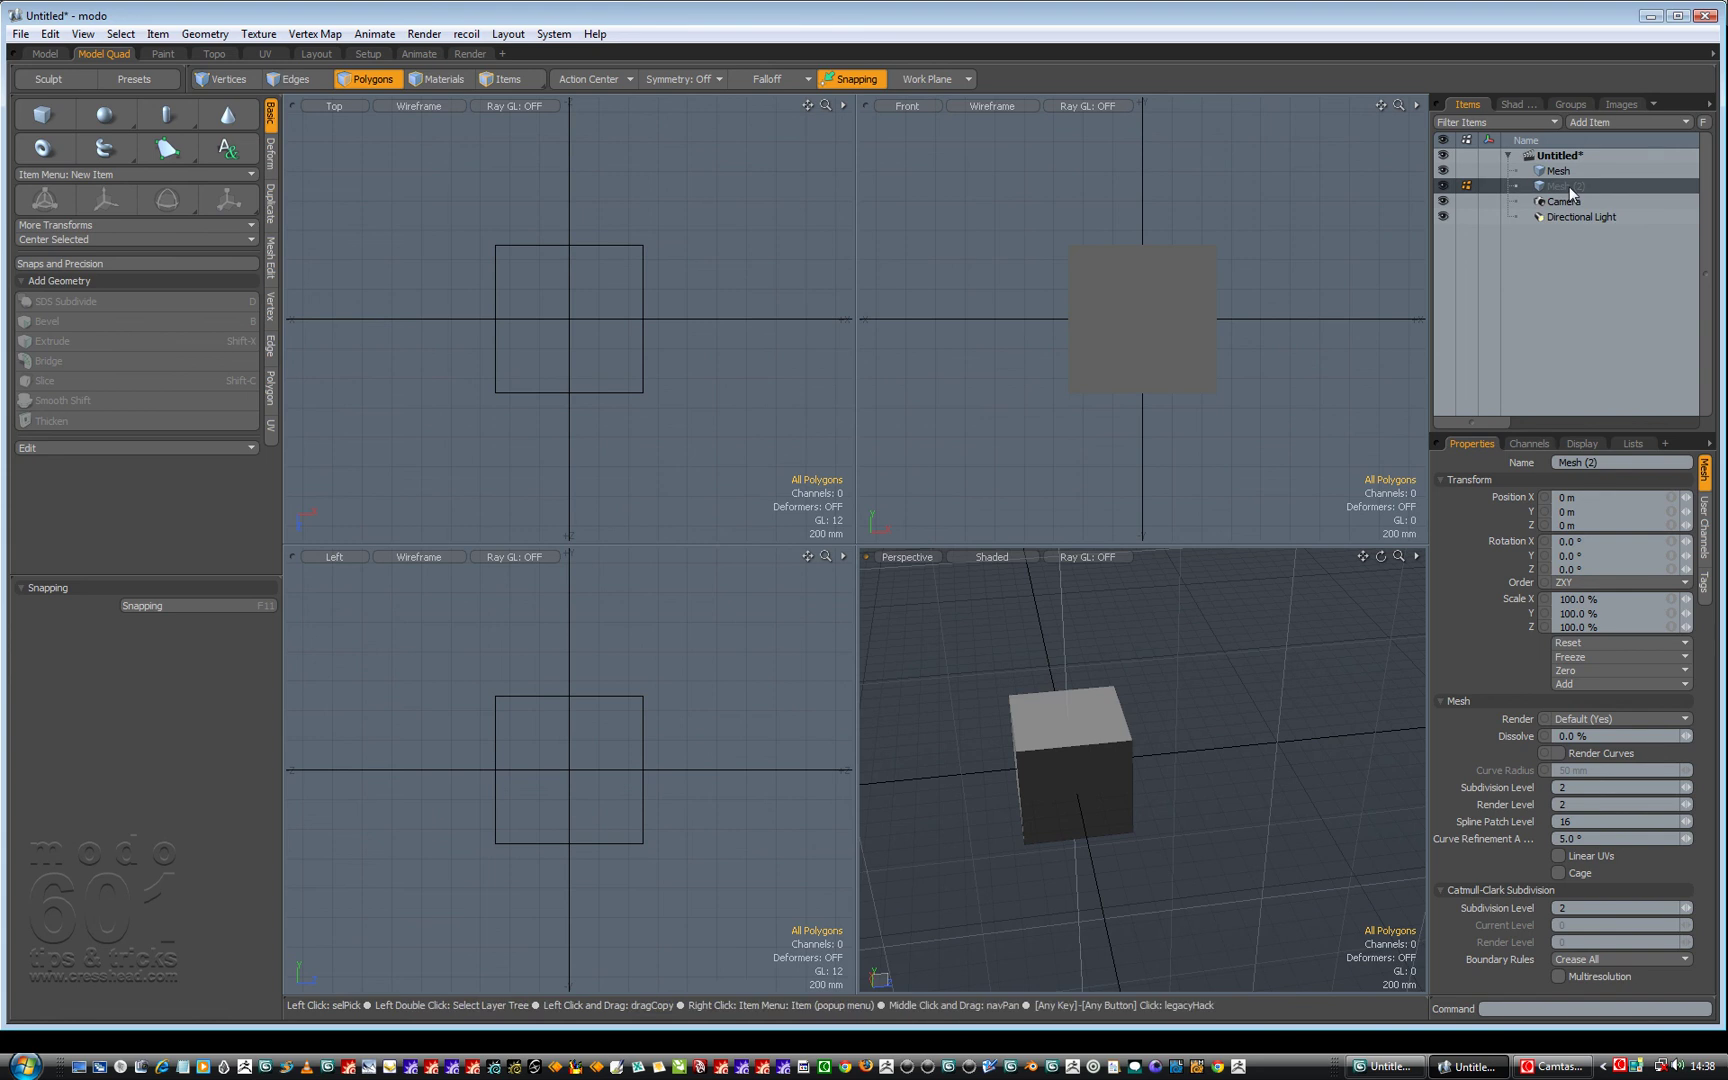
key(ctrl)
key(ctrl+v)
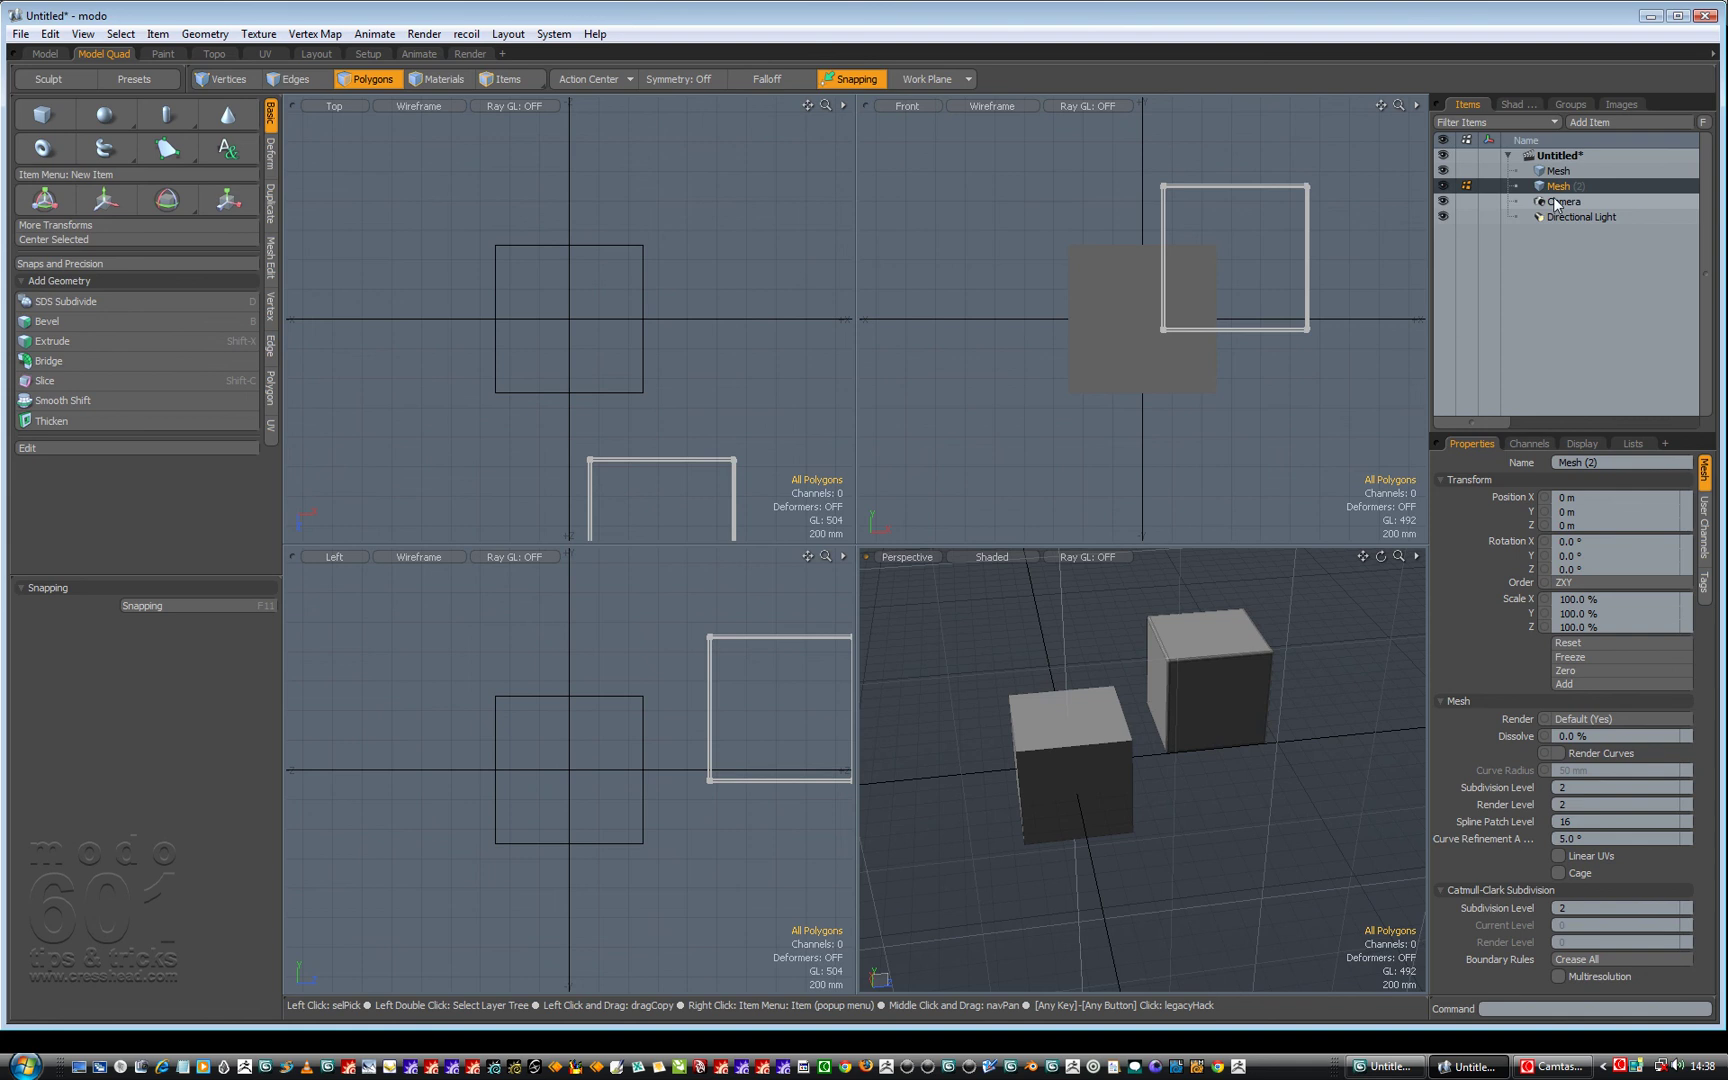
Hide the first Mesh item and switch to item selection with the Move tool.
click(1442, 171)
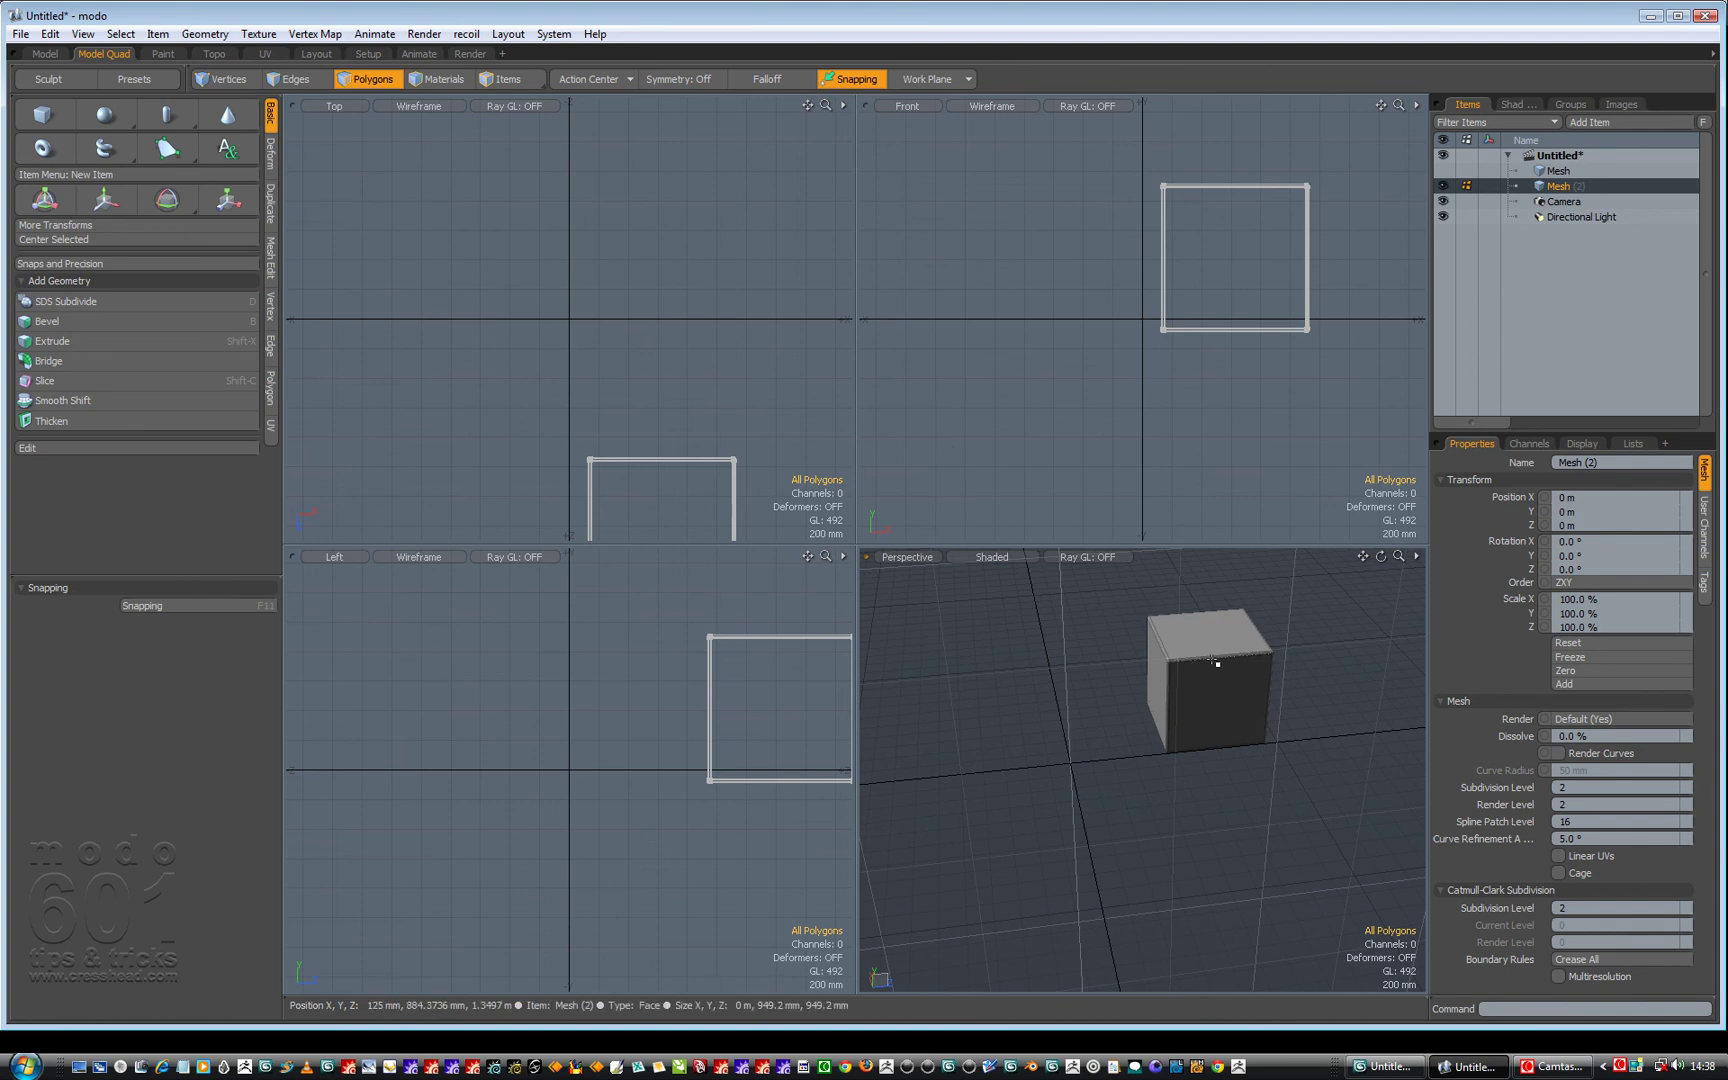
key(5)
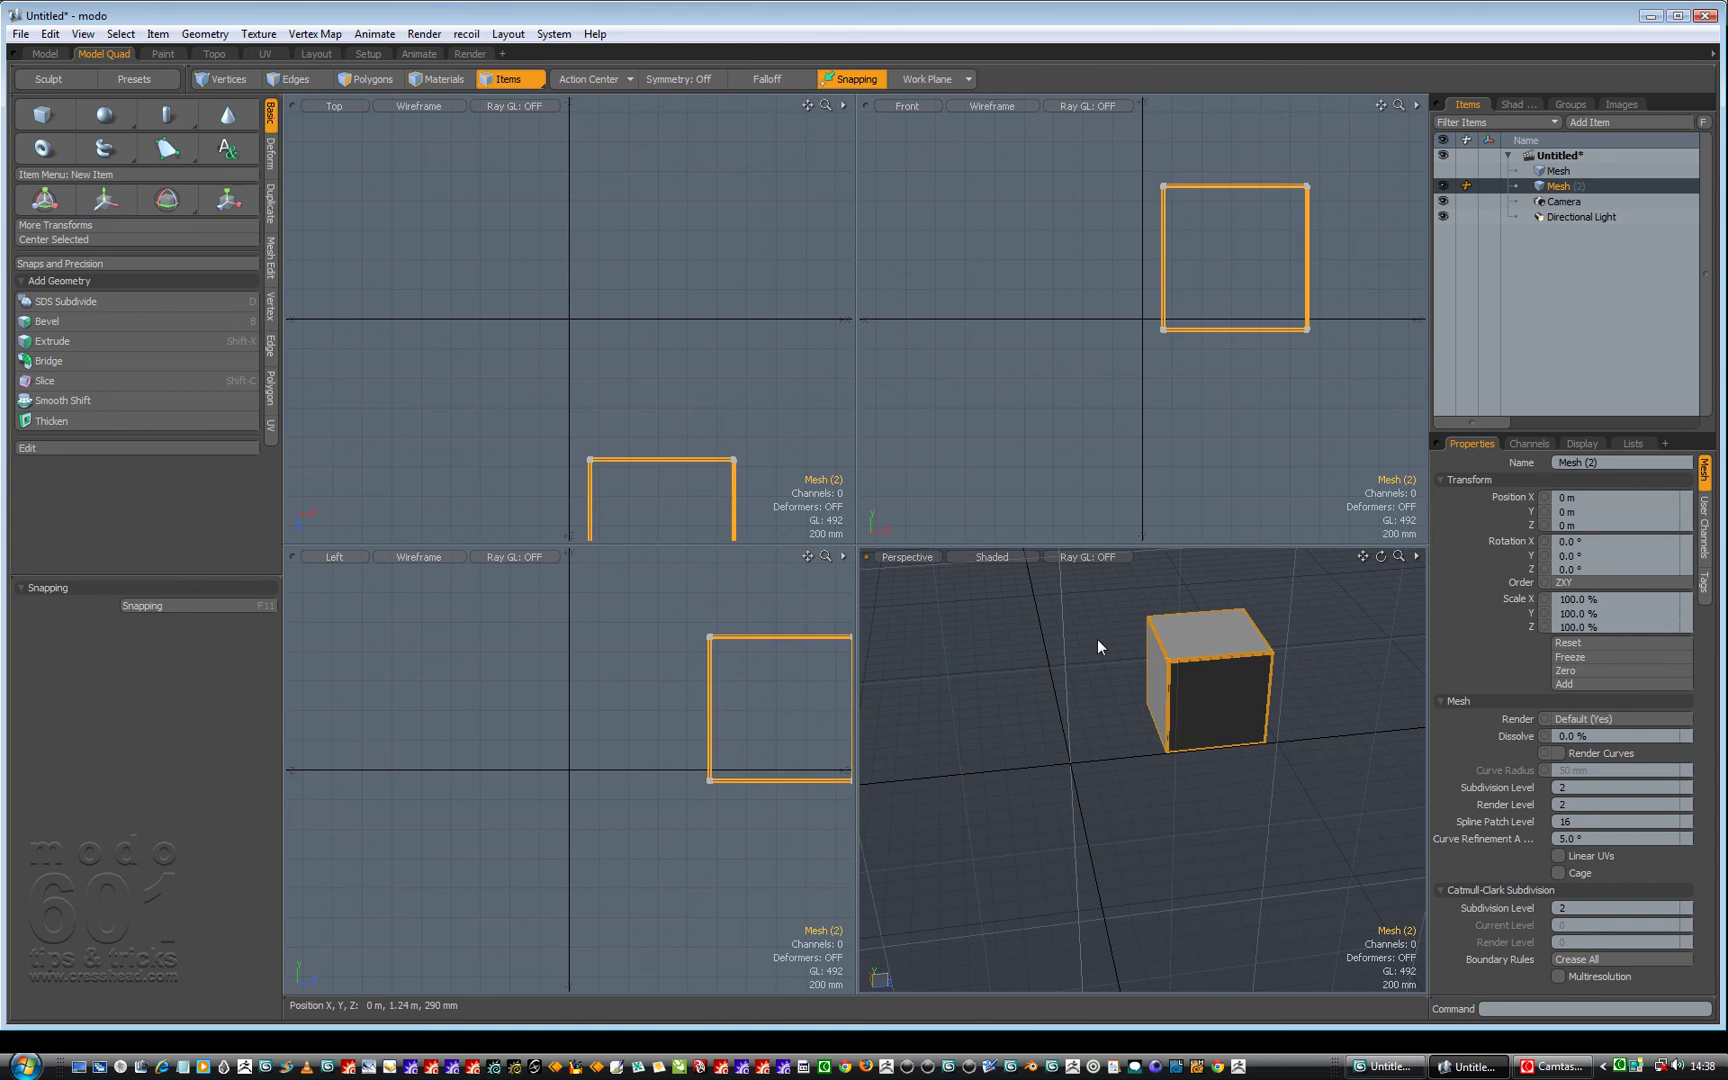
key(w)
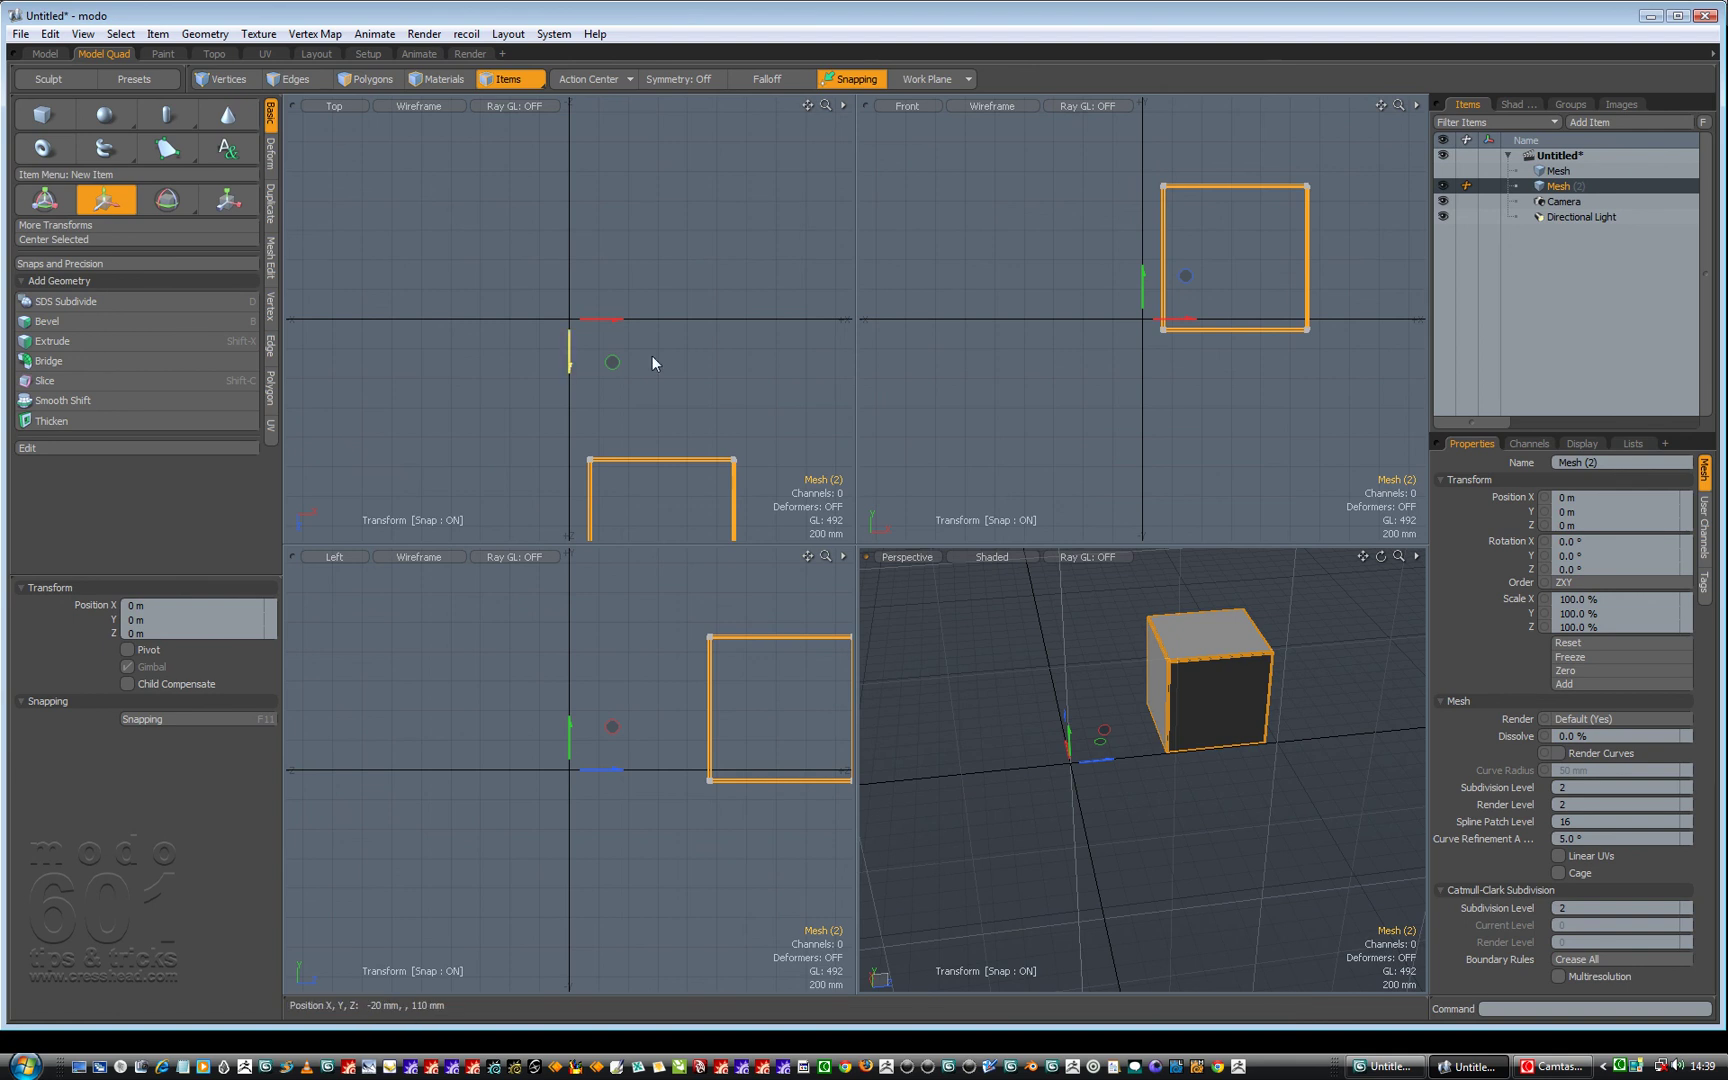
Select all of the rounded cube's polygons and centre them on the world origin.
click(358, 78)
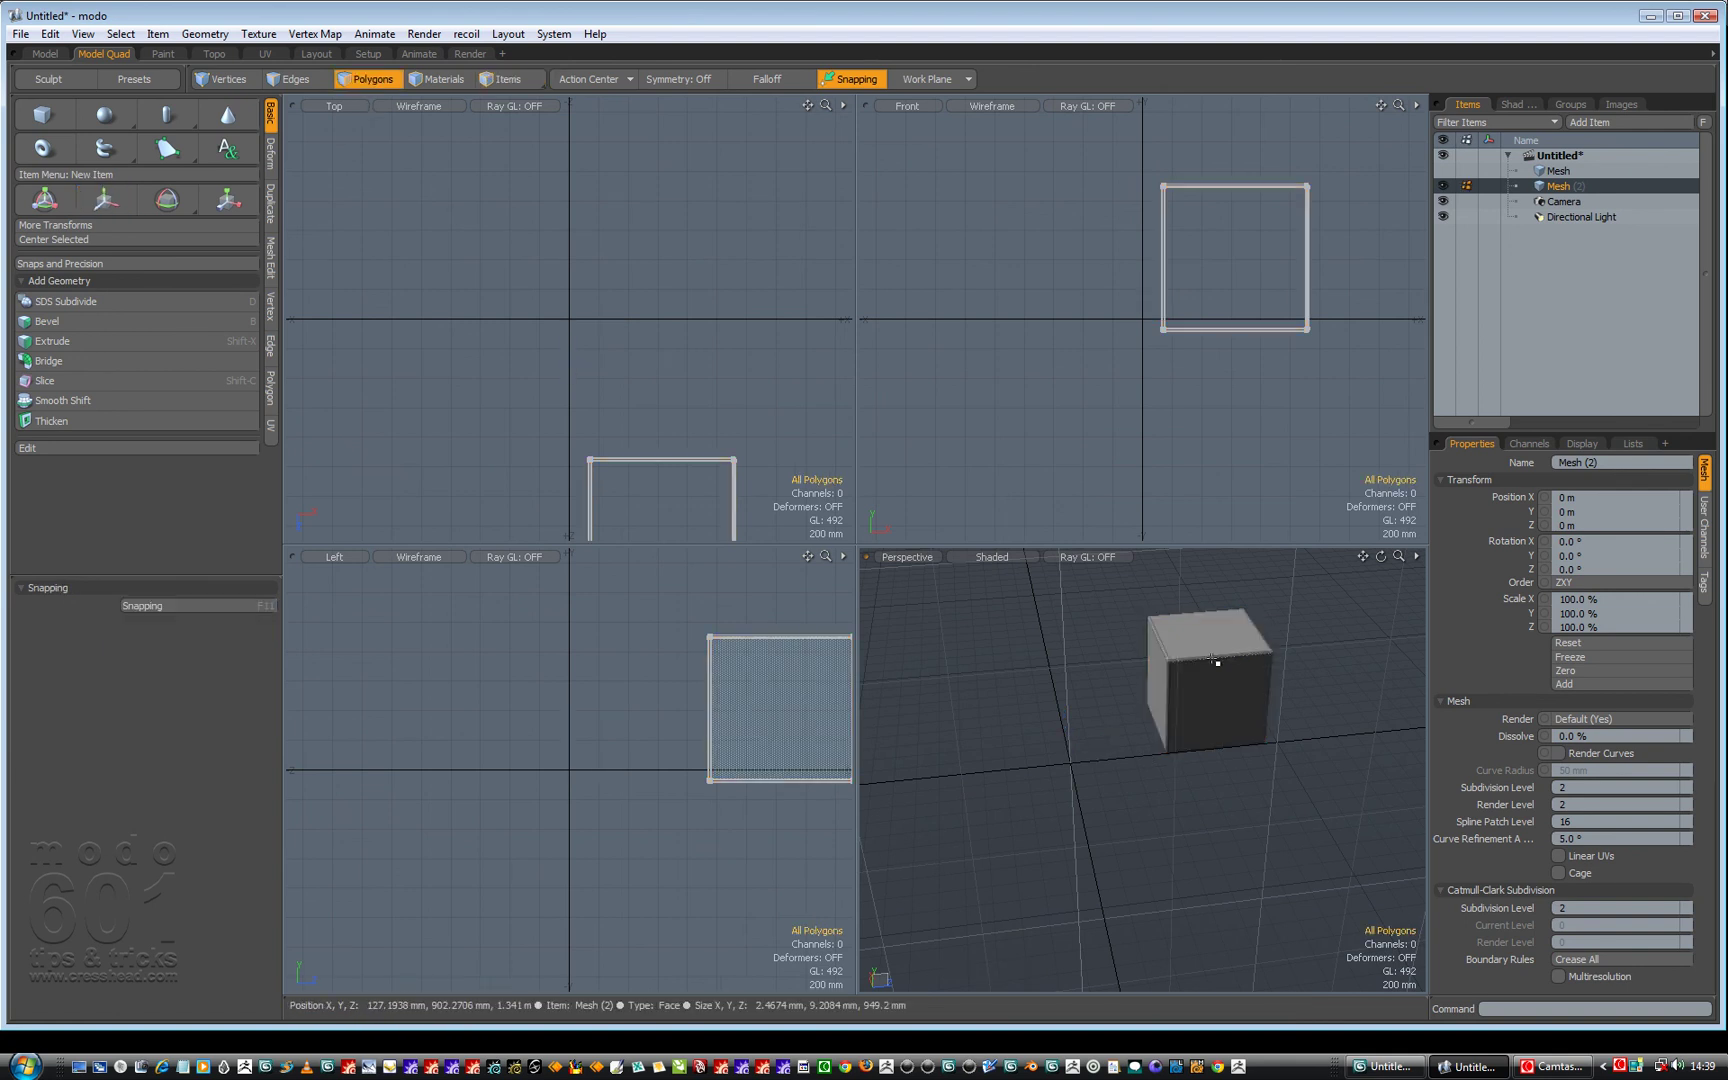
click(1233, 703)
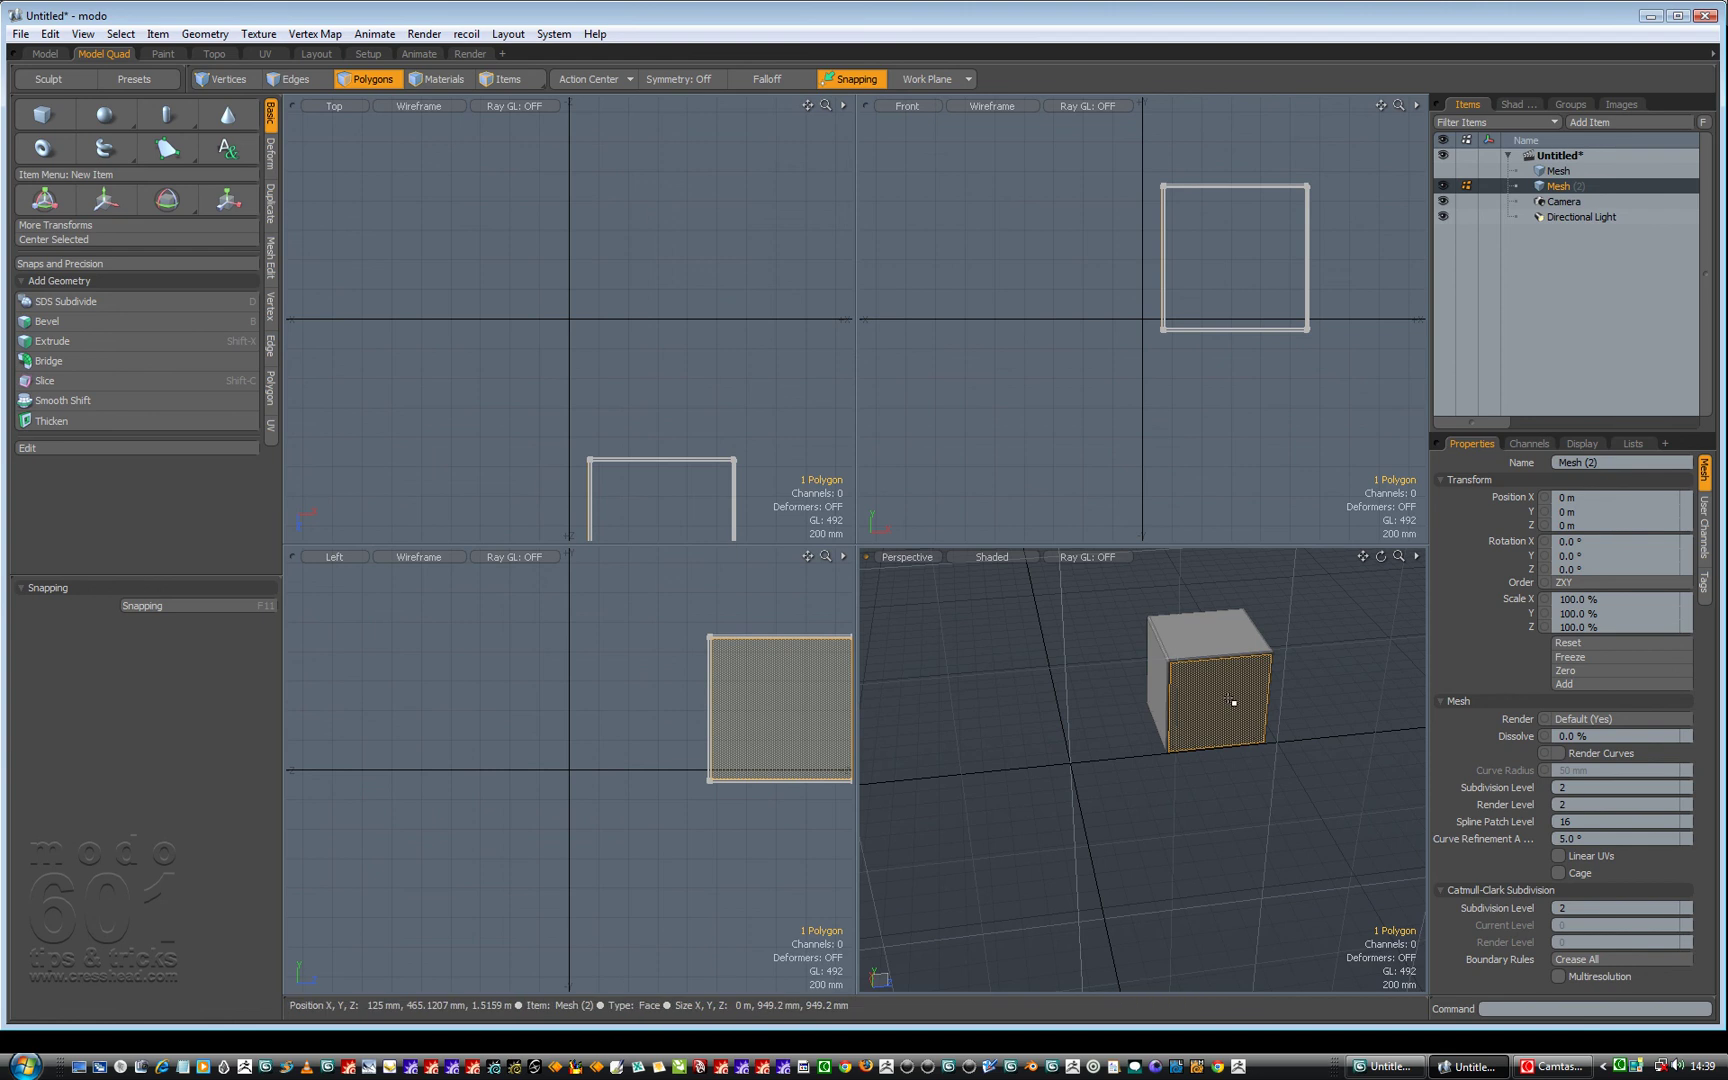
double_click(1232, 701)
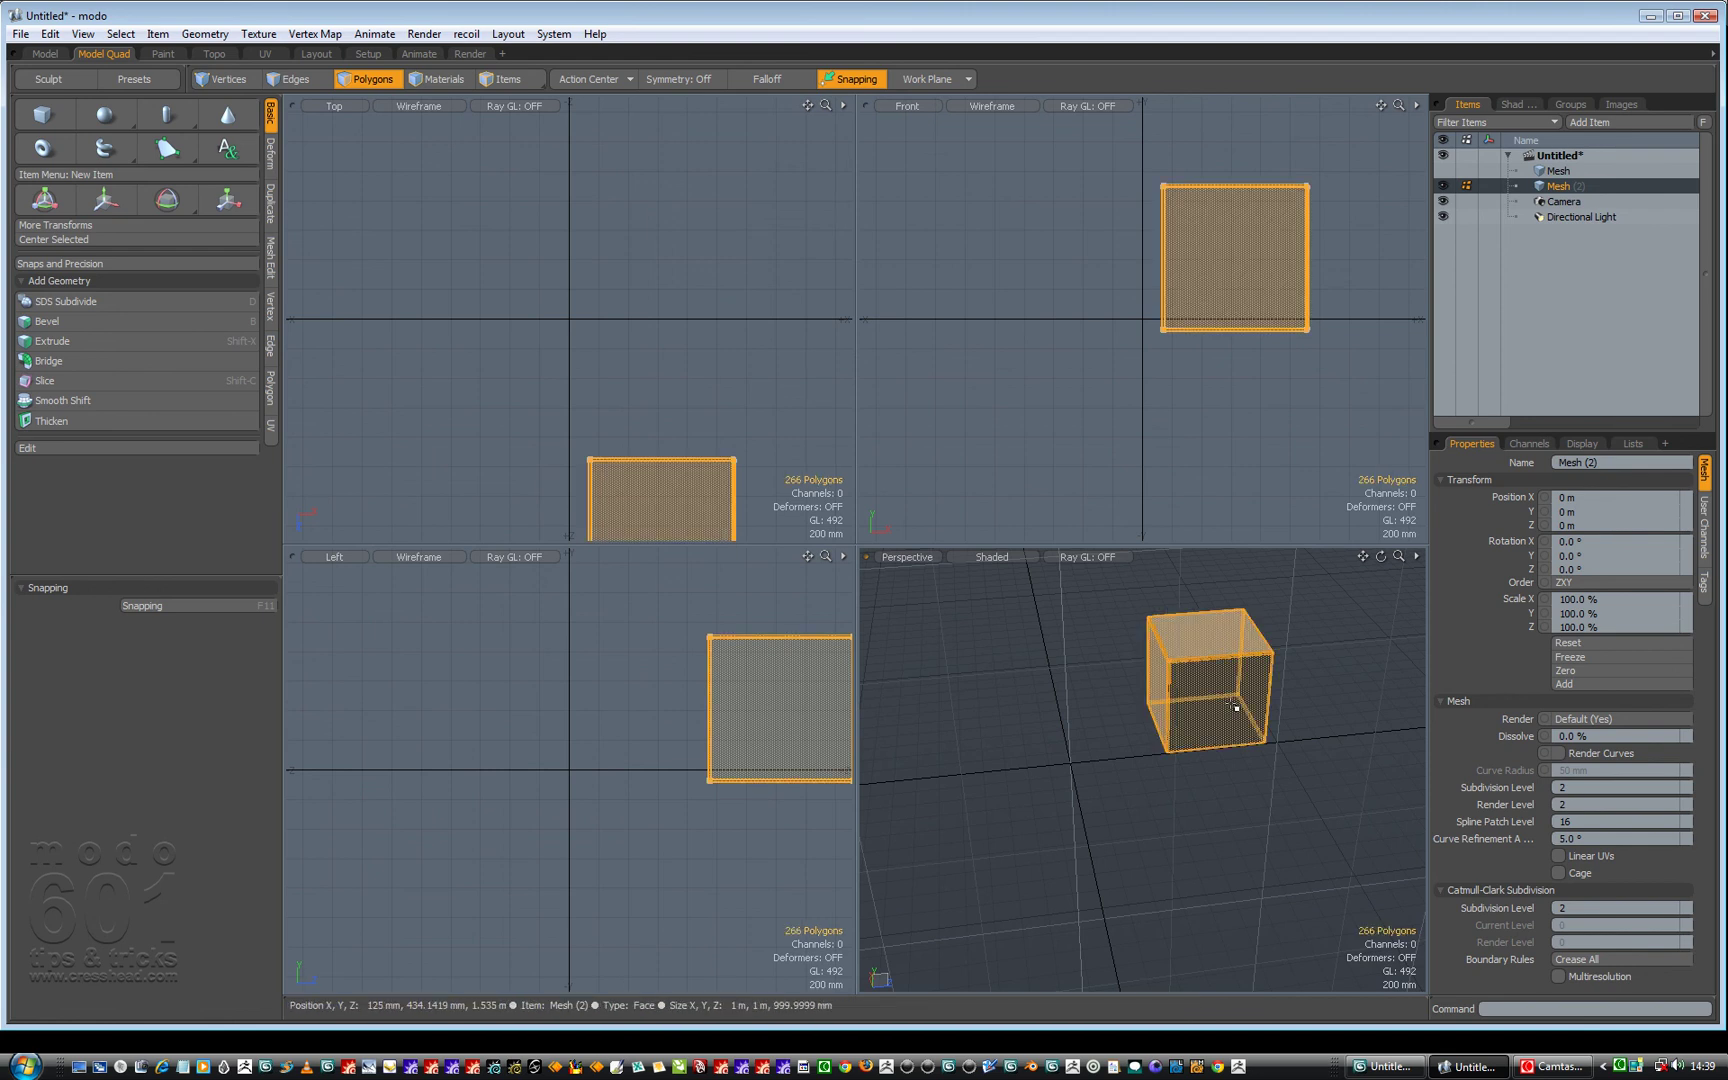
click(108, 238)
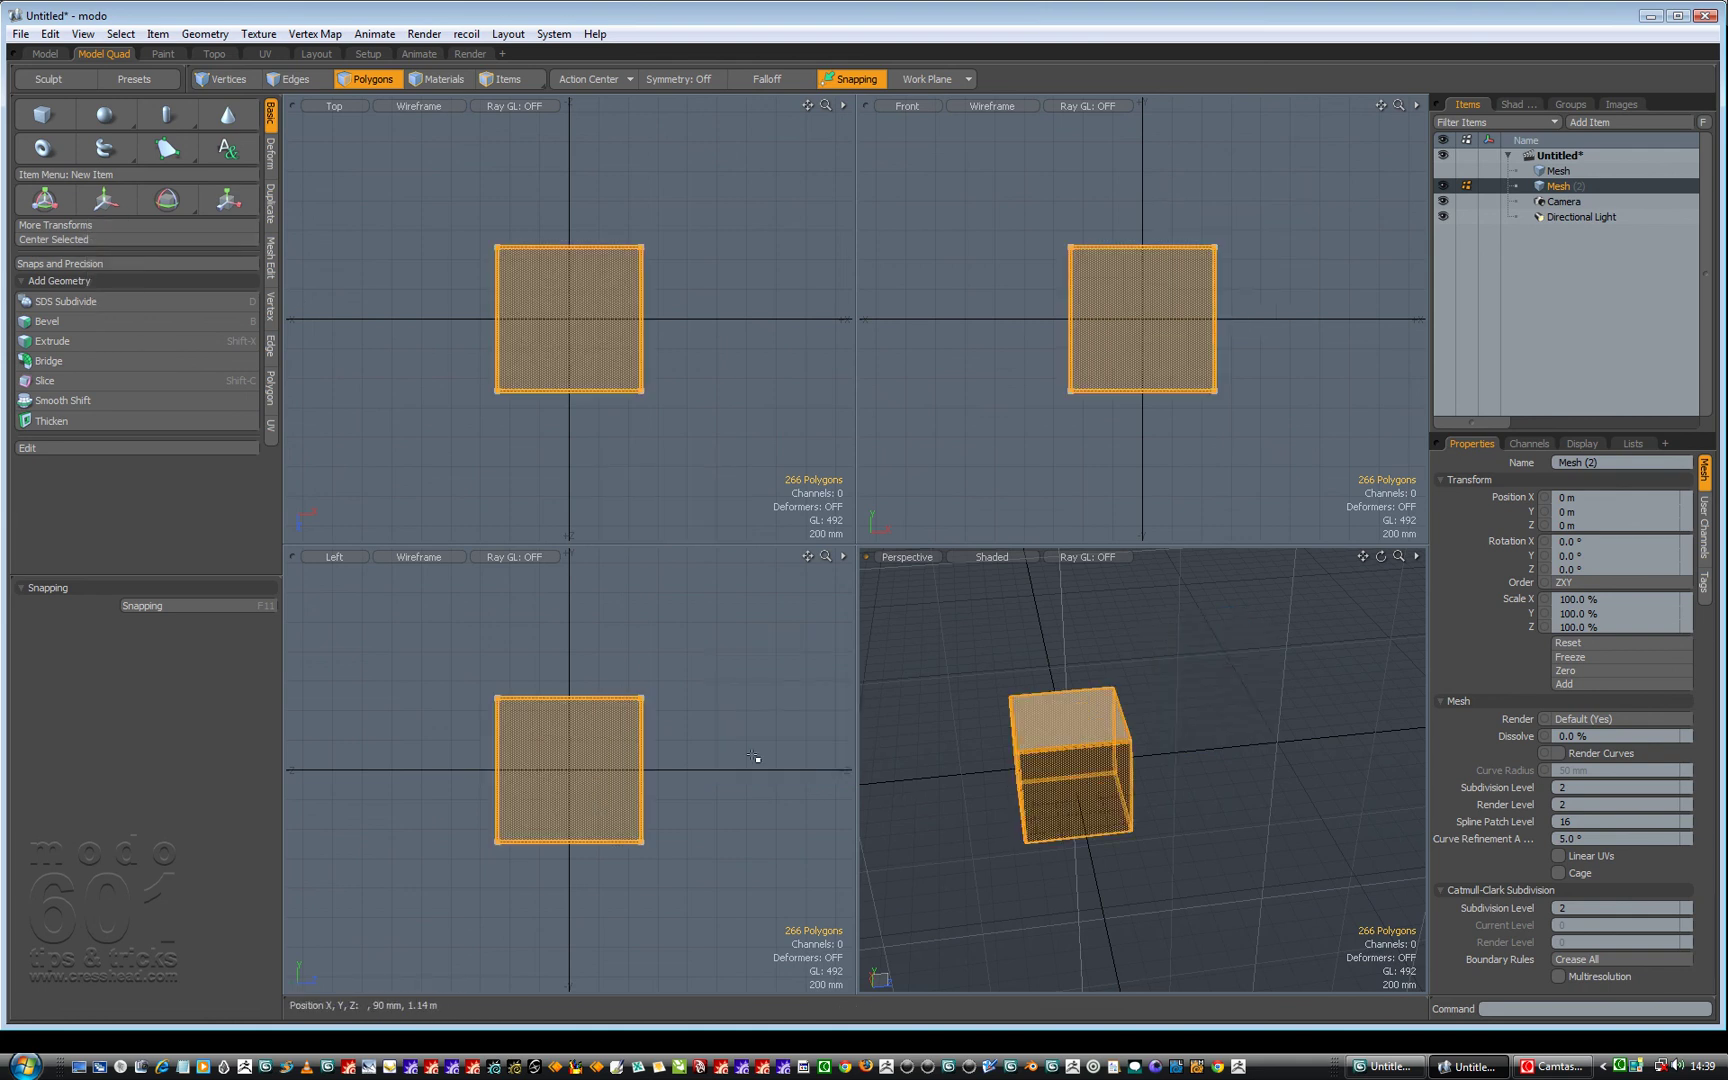
key(1)
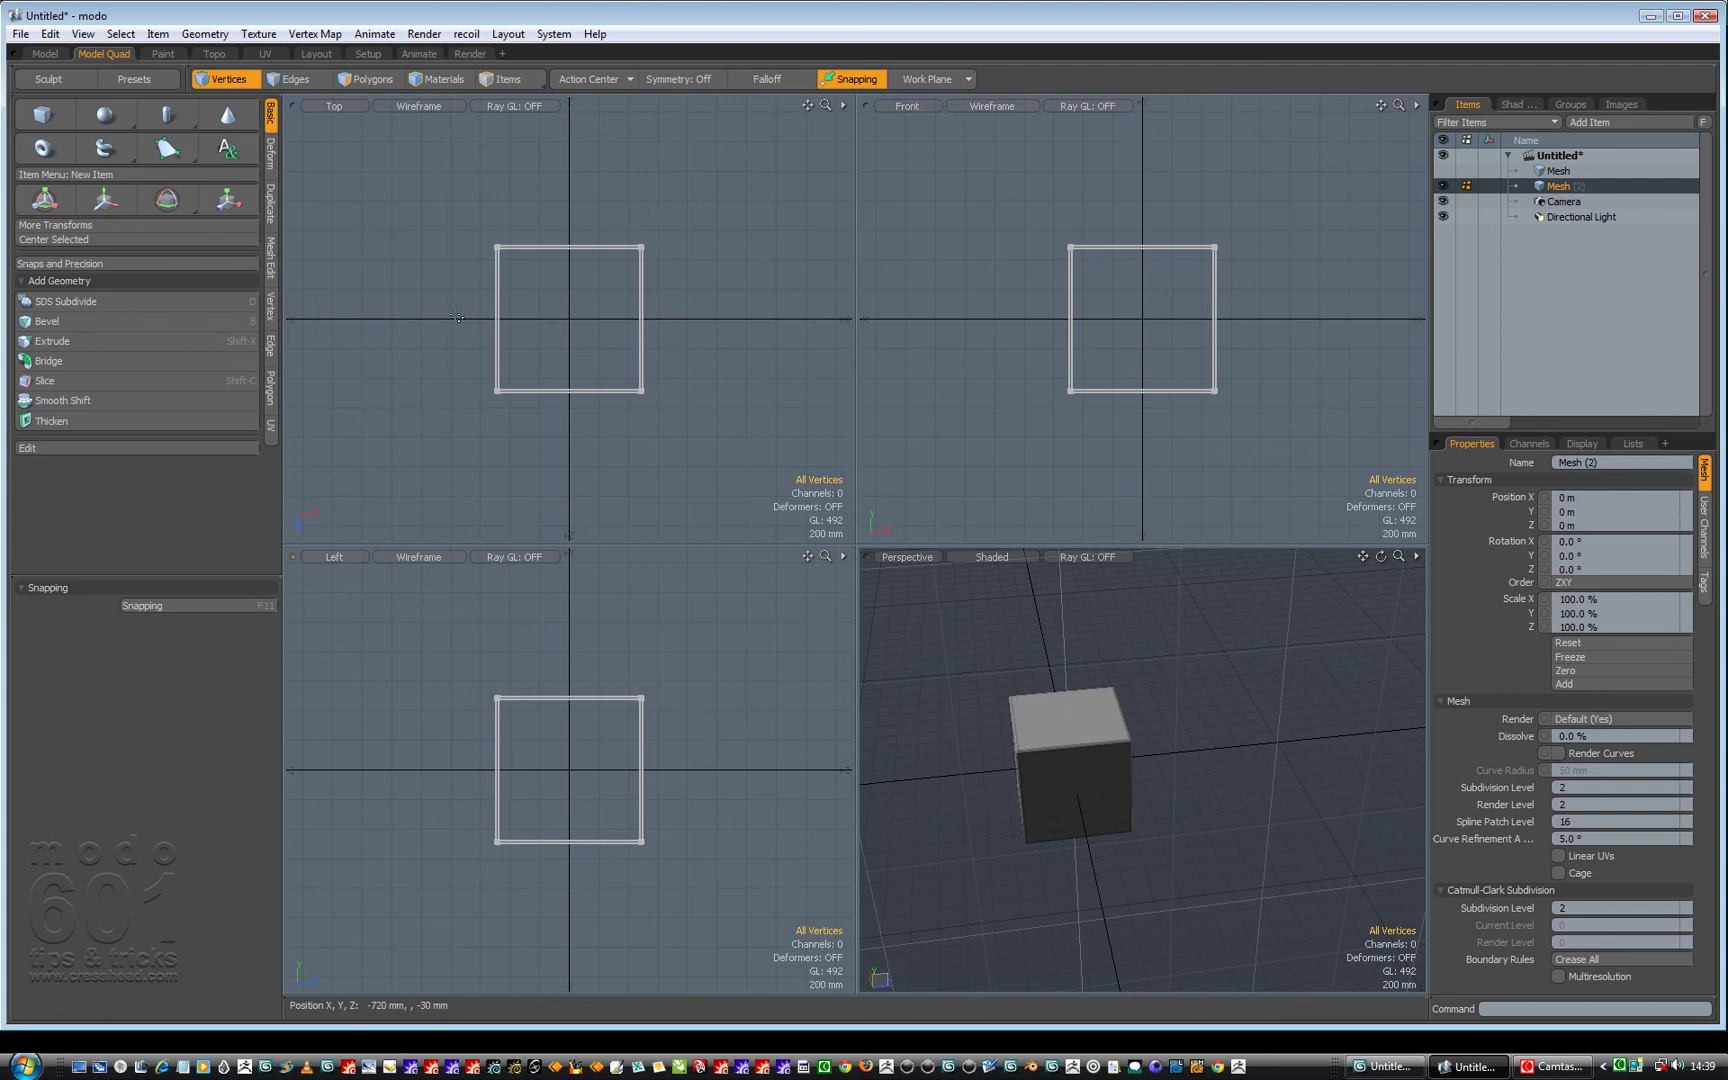
Move Mesh (2) up to Y 500 mm so it rests on the ground.
click(508, 79)
click(585, 368)
click(595, 389)
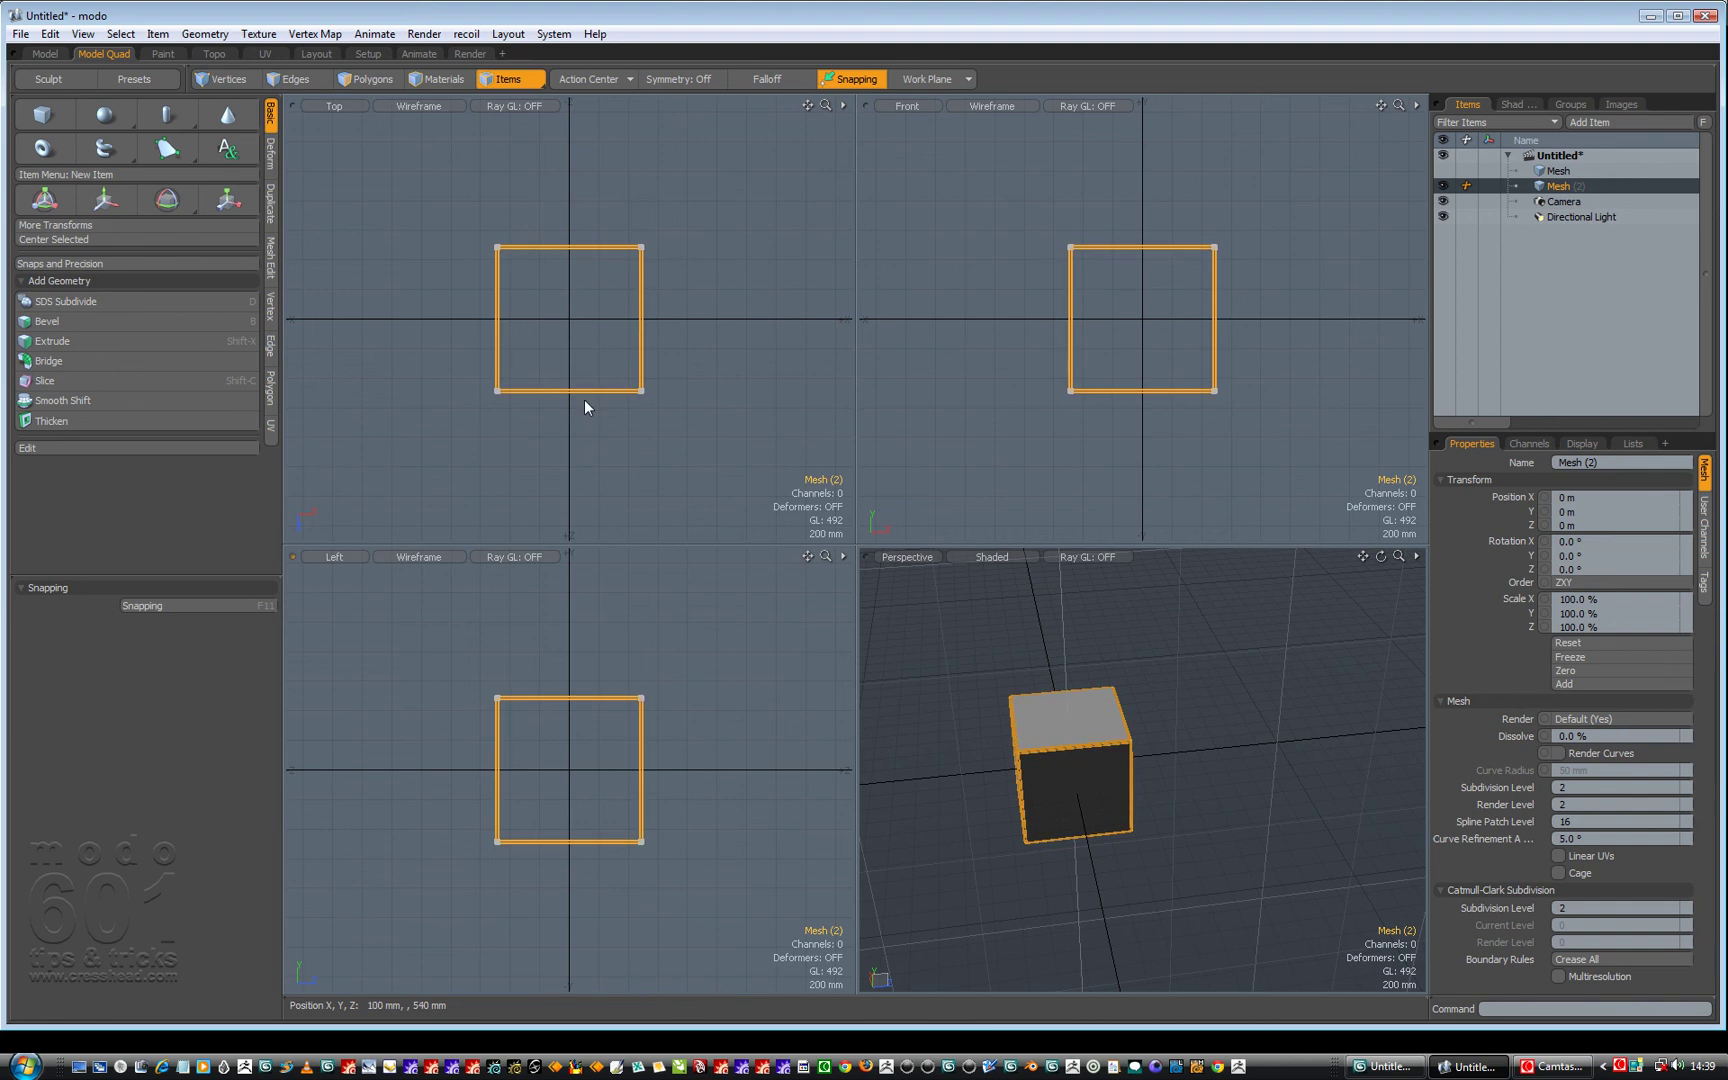
key(e)
drag(617, 289, 631, 330)
key(ctrl+z)
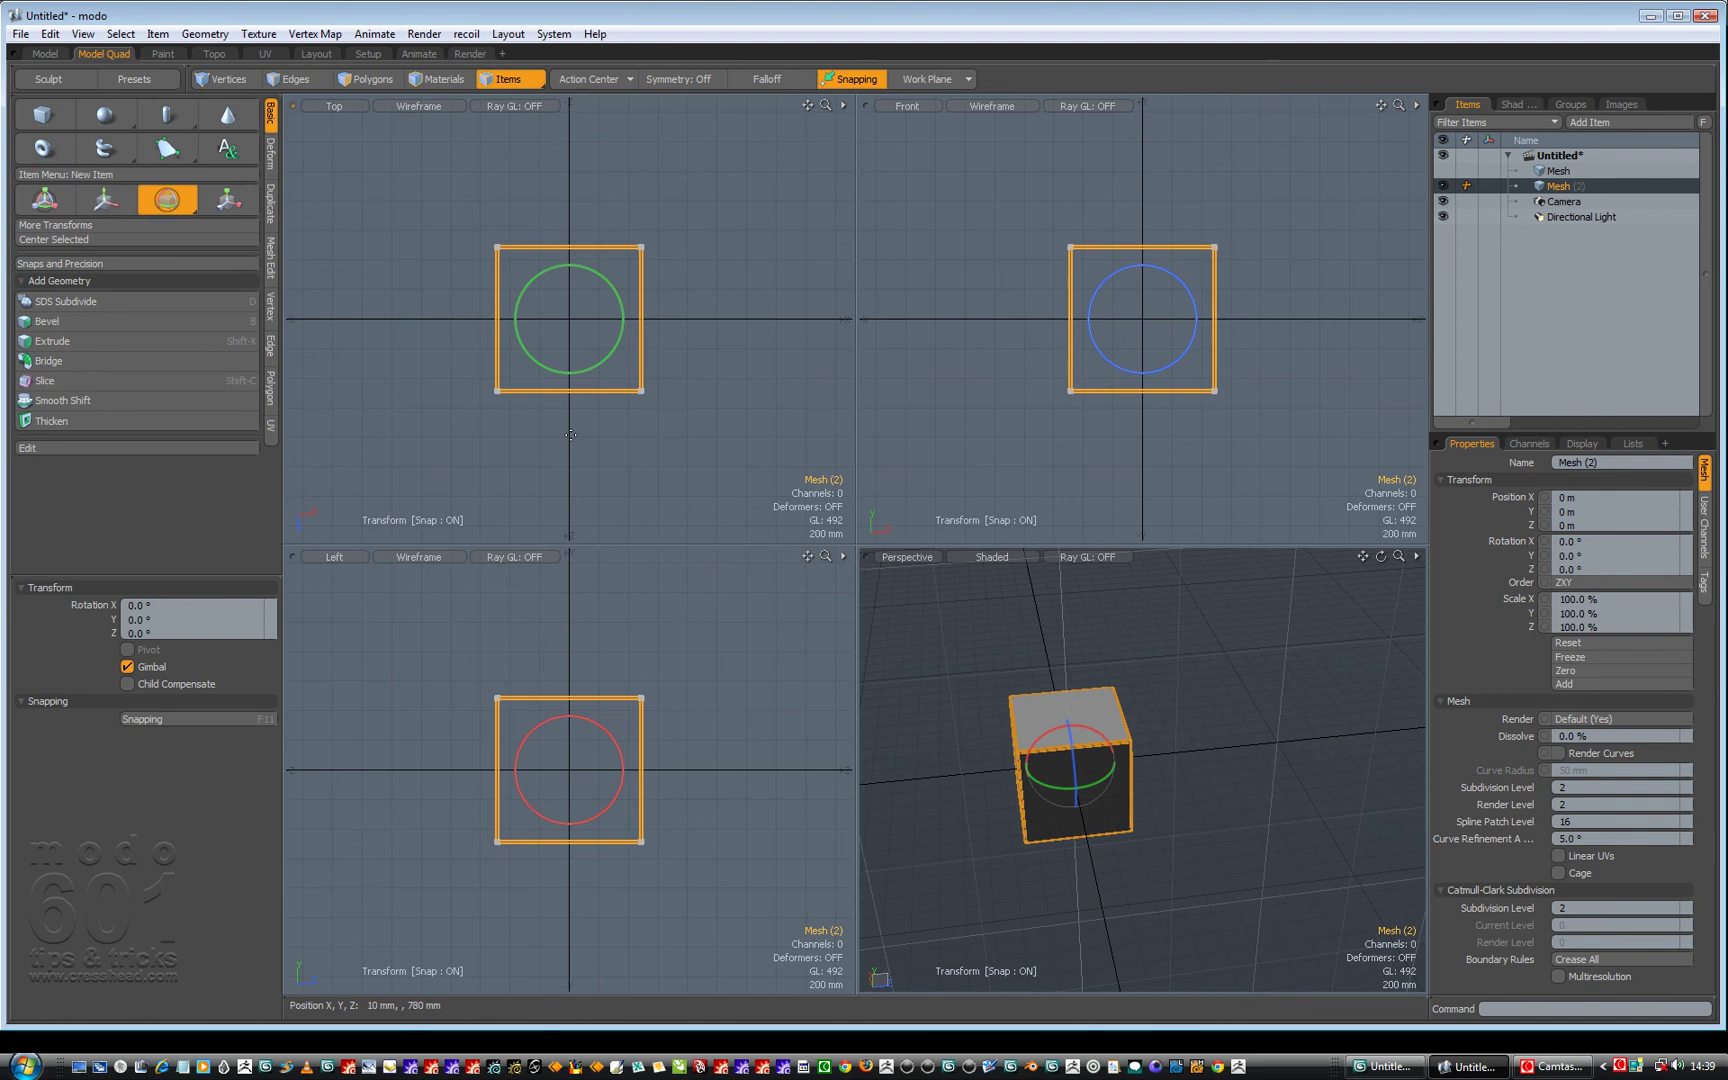
key(w)
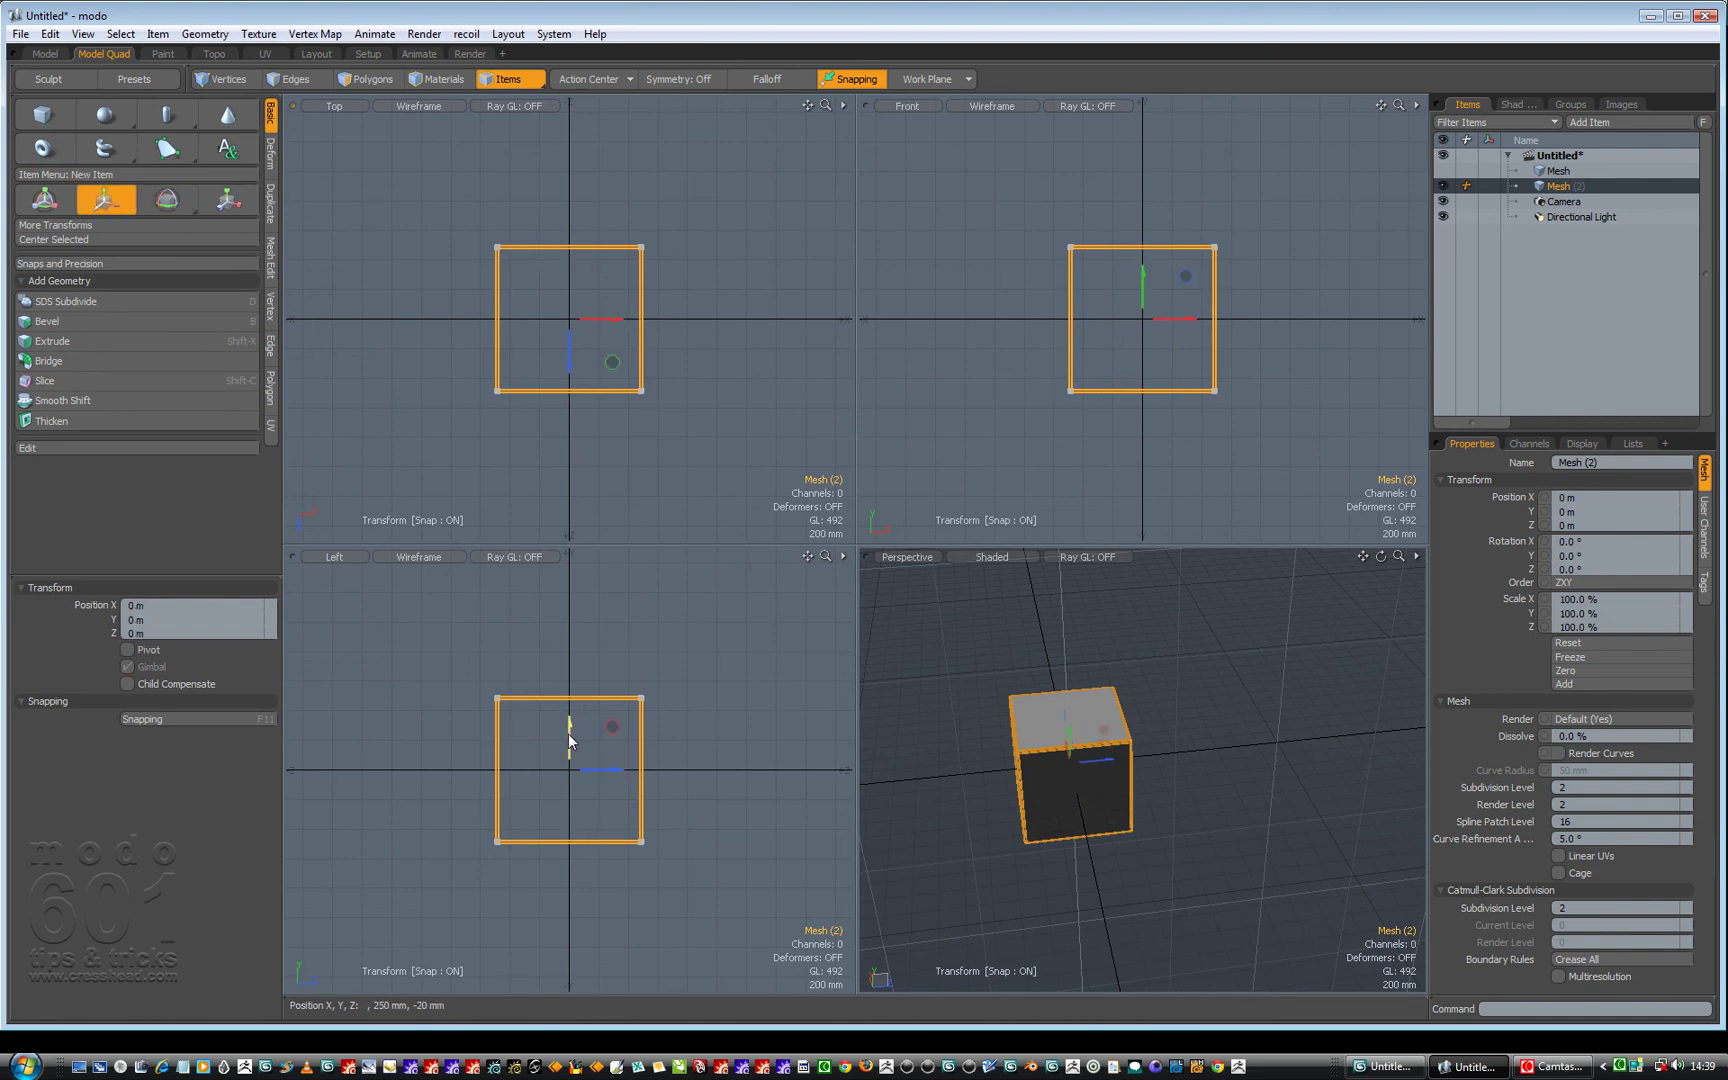
drag(569, 740, 569, 666)
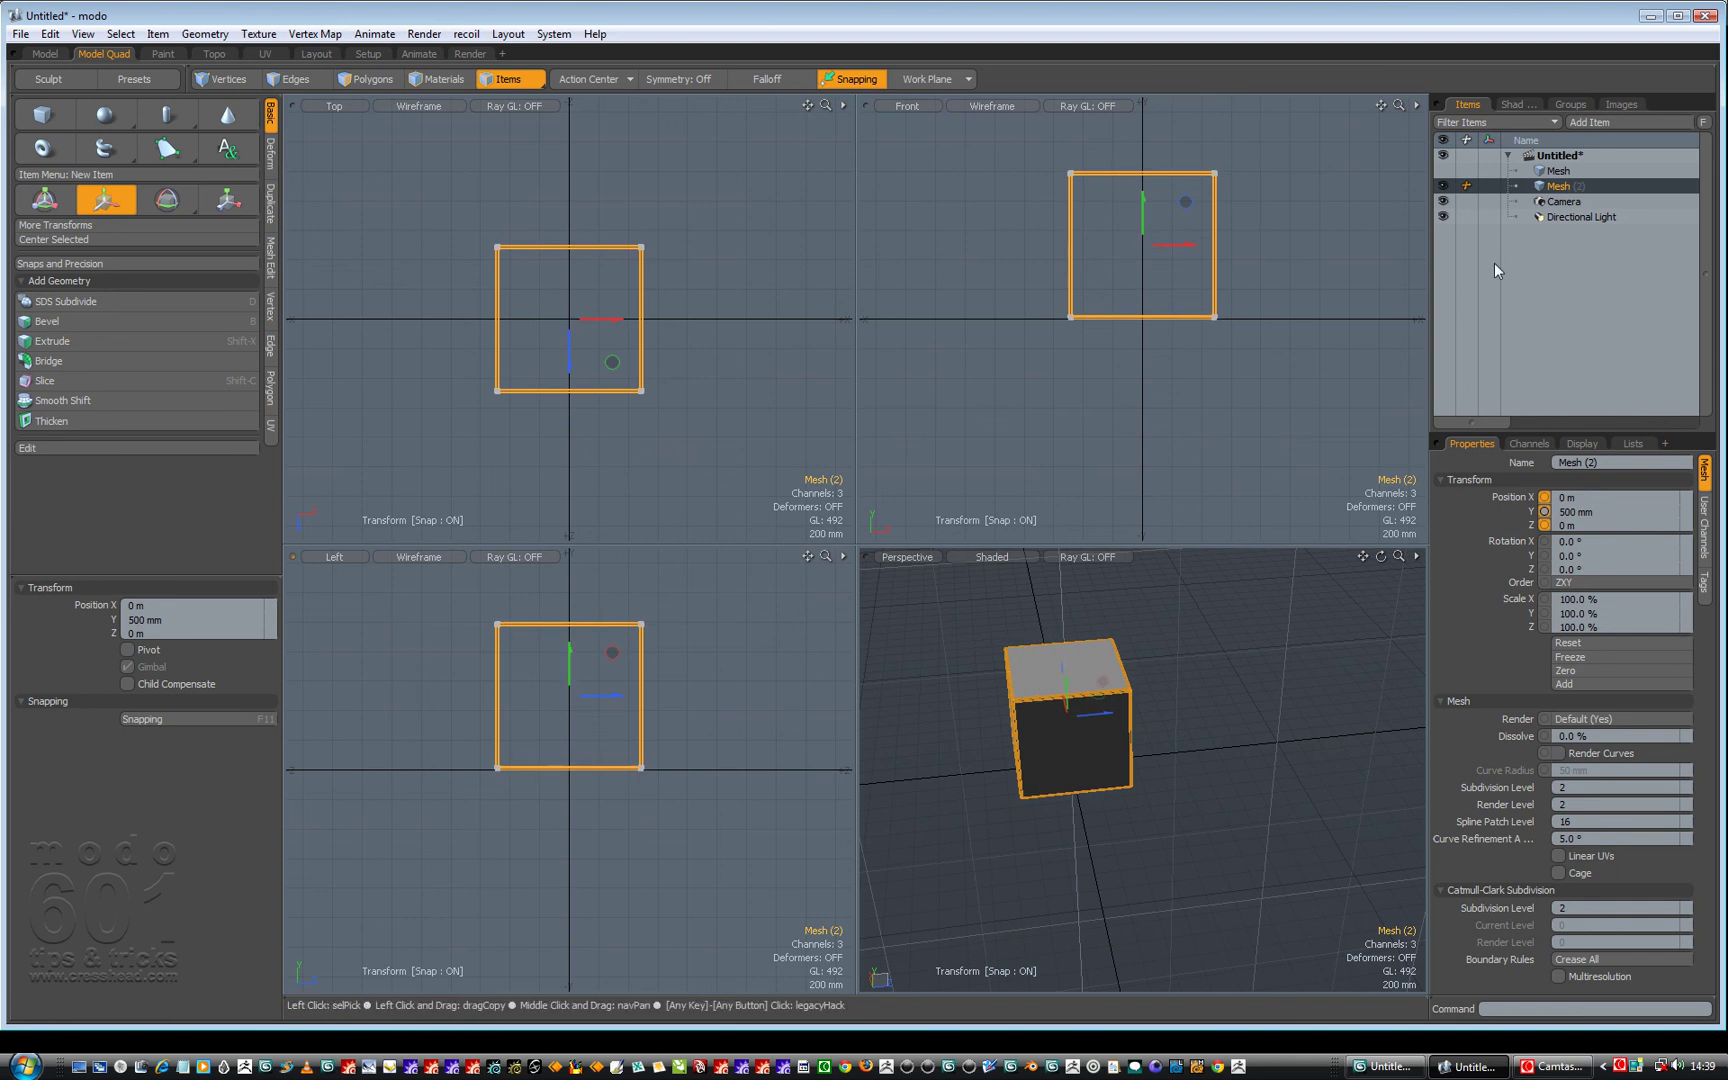
Unhide the first Mesh and move Mesh (2) 1.5 m along Z.
click(1443, 171)
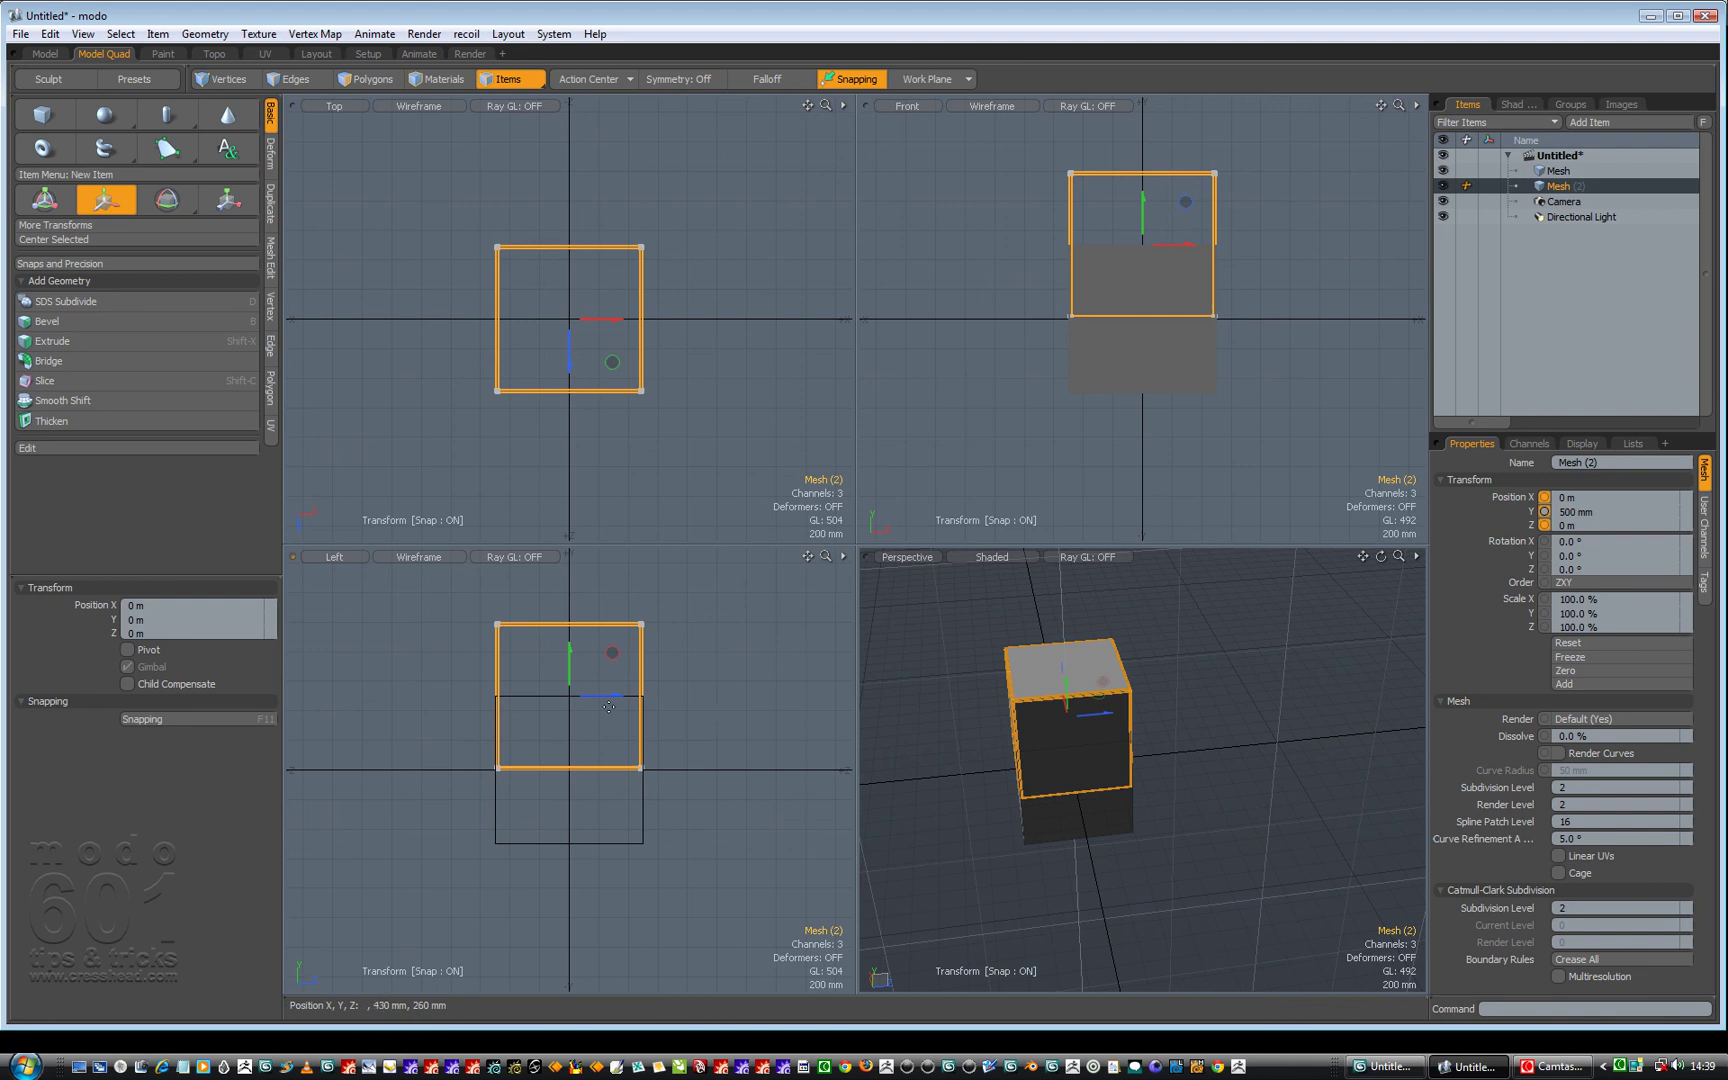
drag(607, 695, 829, 695)
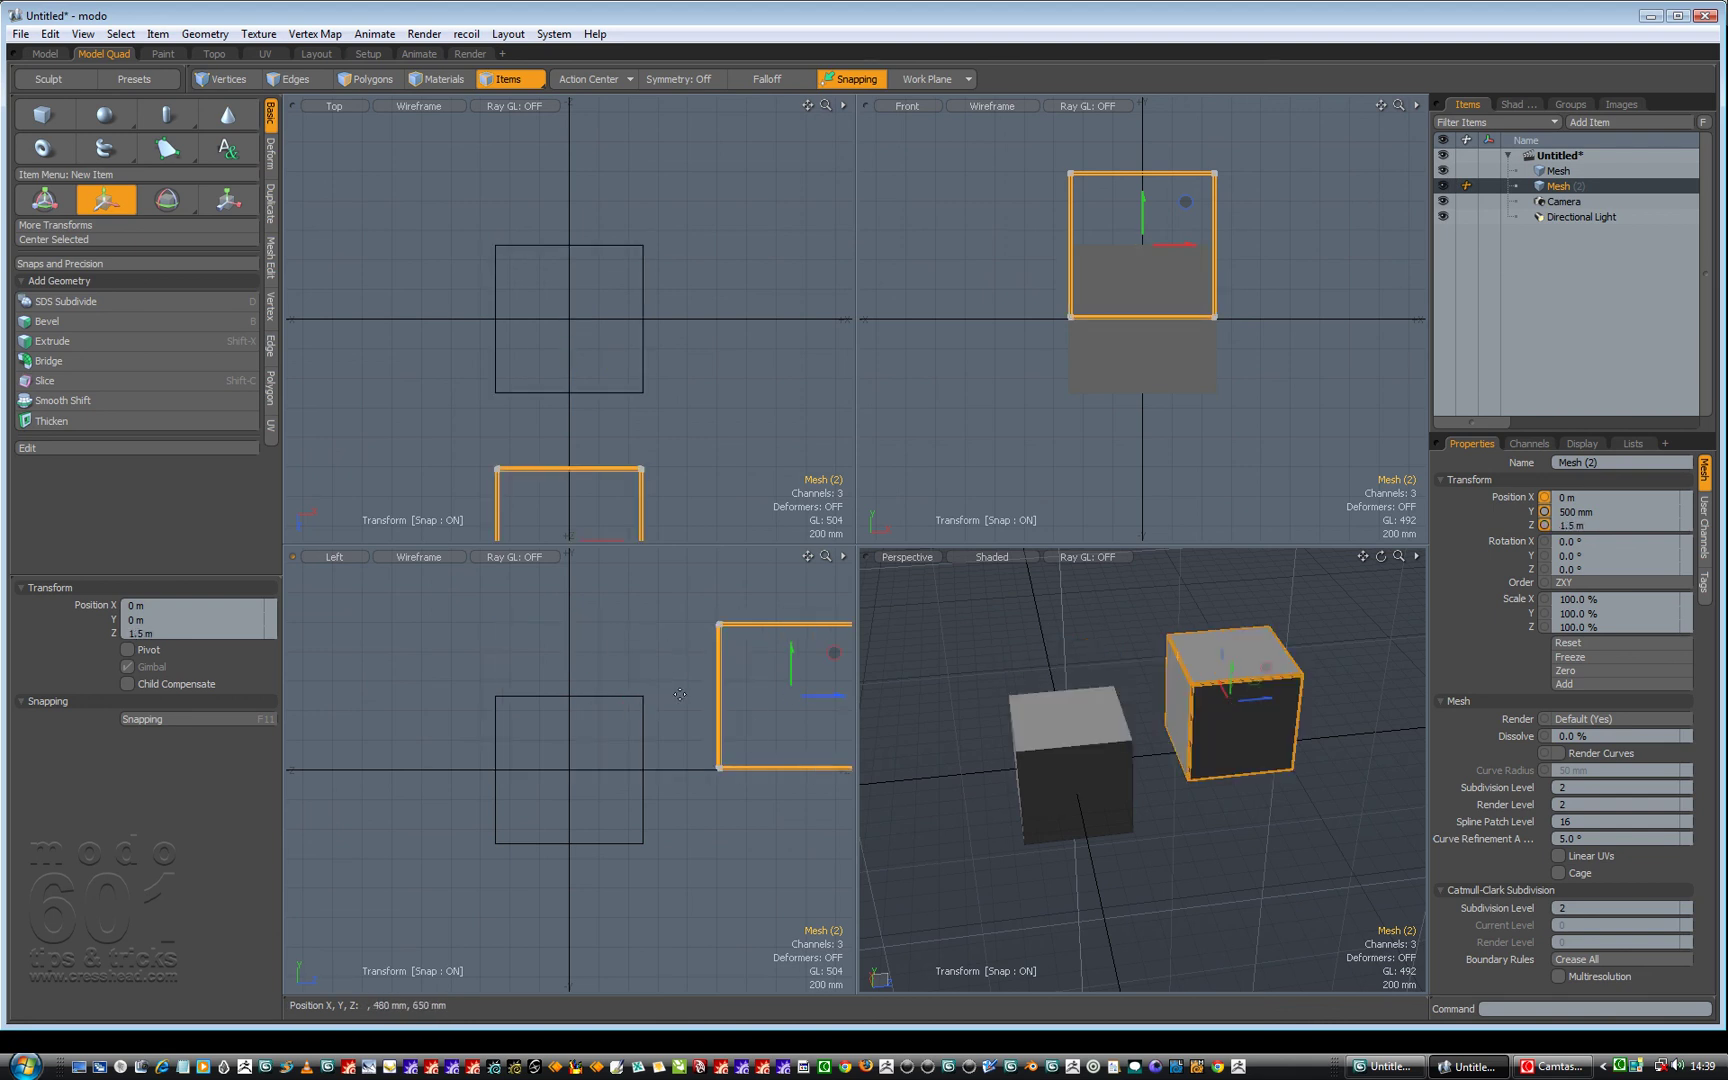
click(610, 698)
key(space)
Raise the original Mesh to Y 490 mm, then orbit and zoom to view both cubes.
click(610, 697)
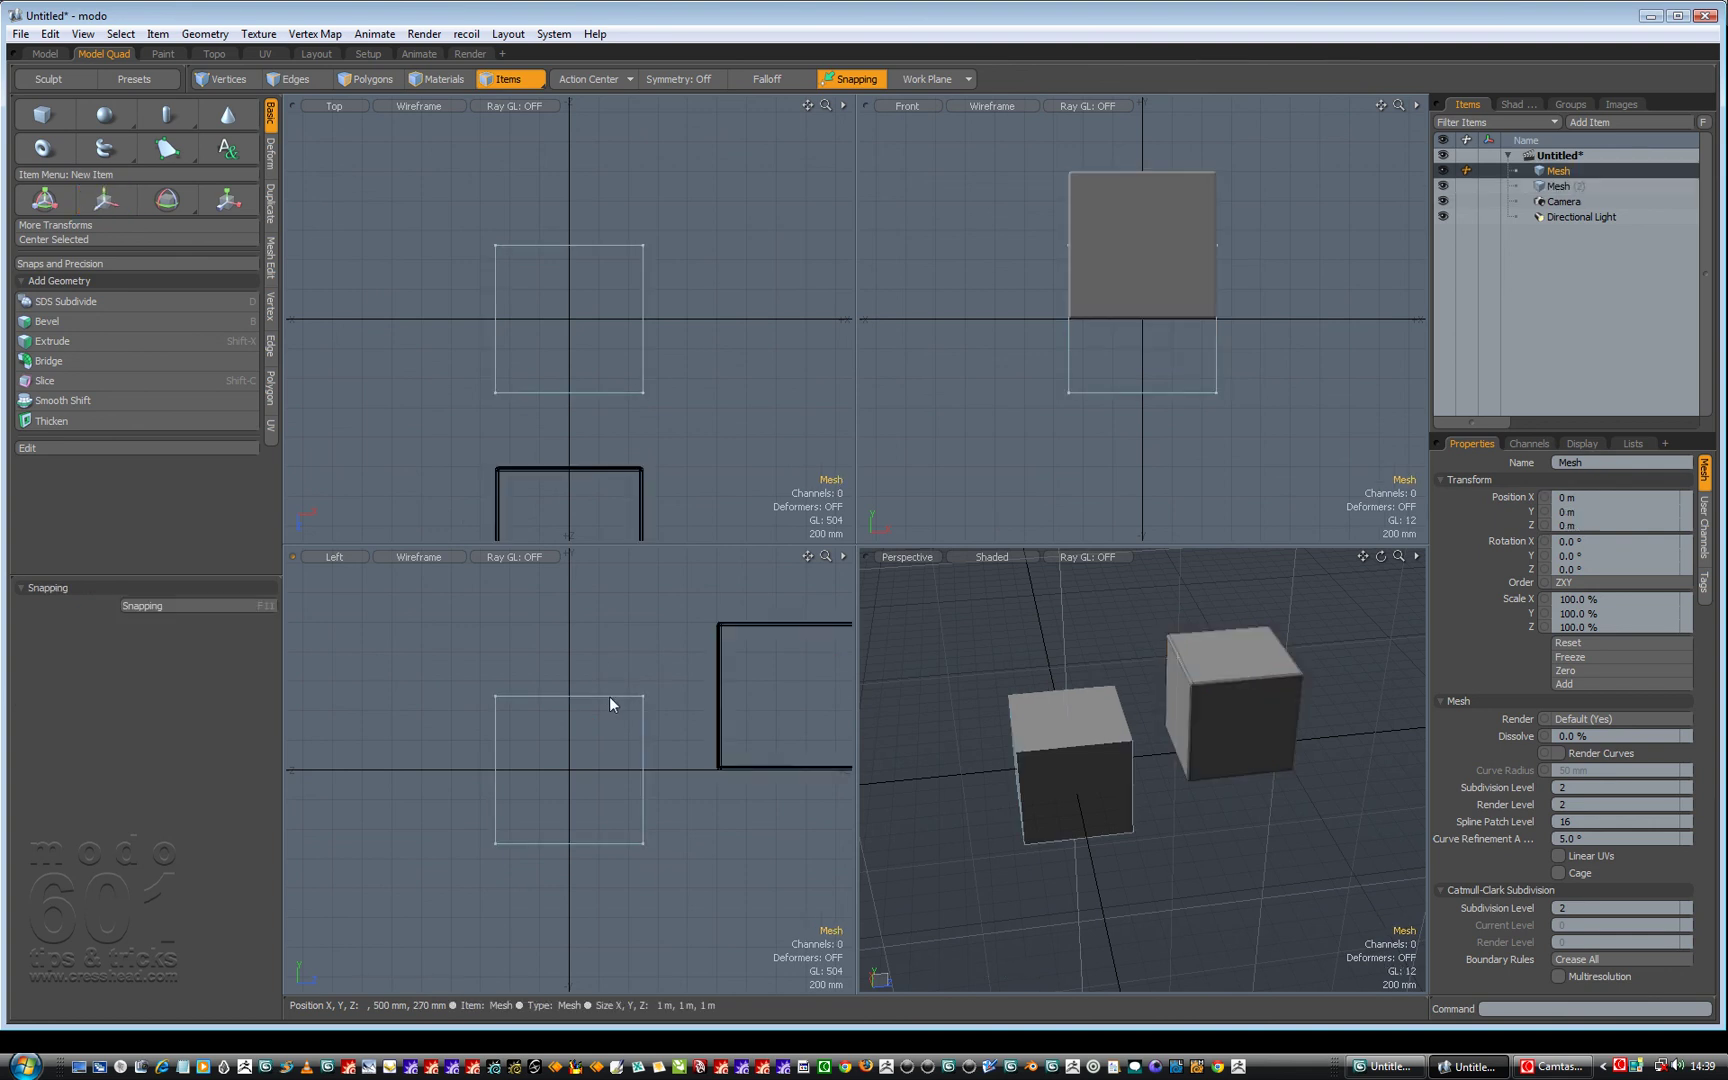
key(w)
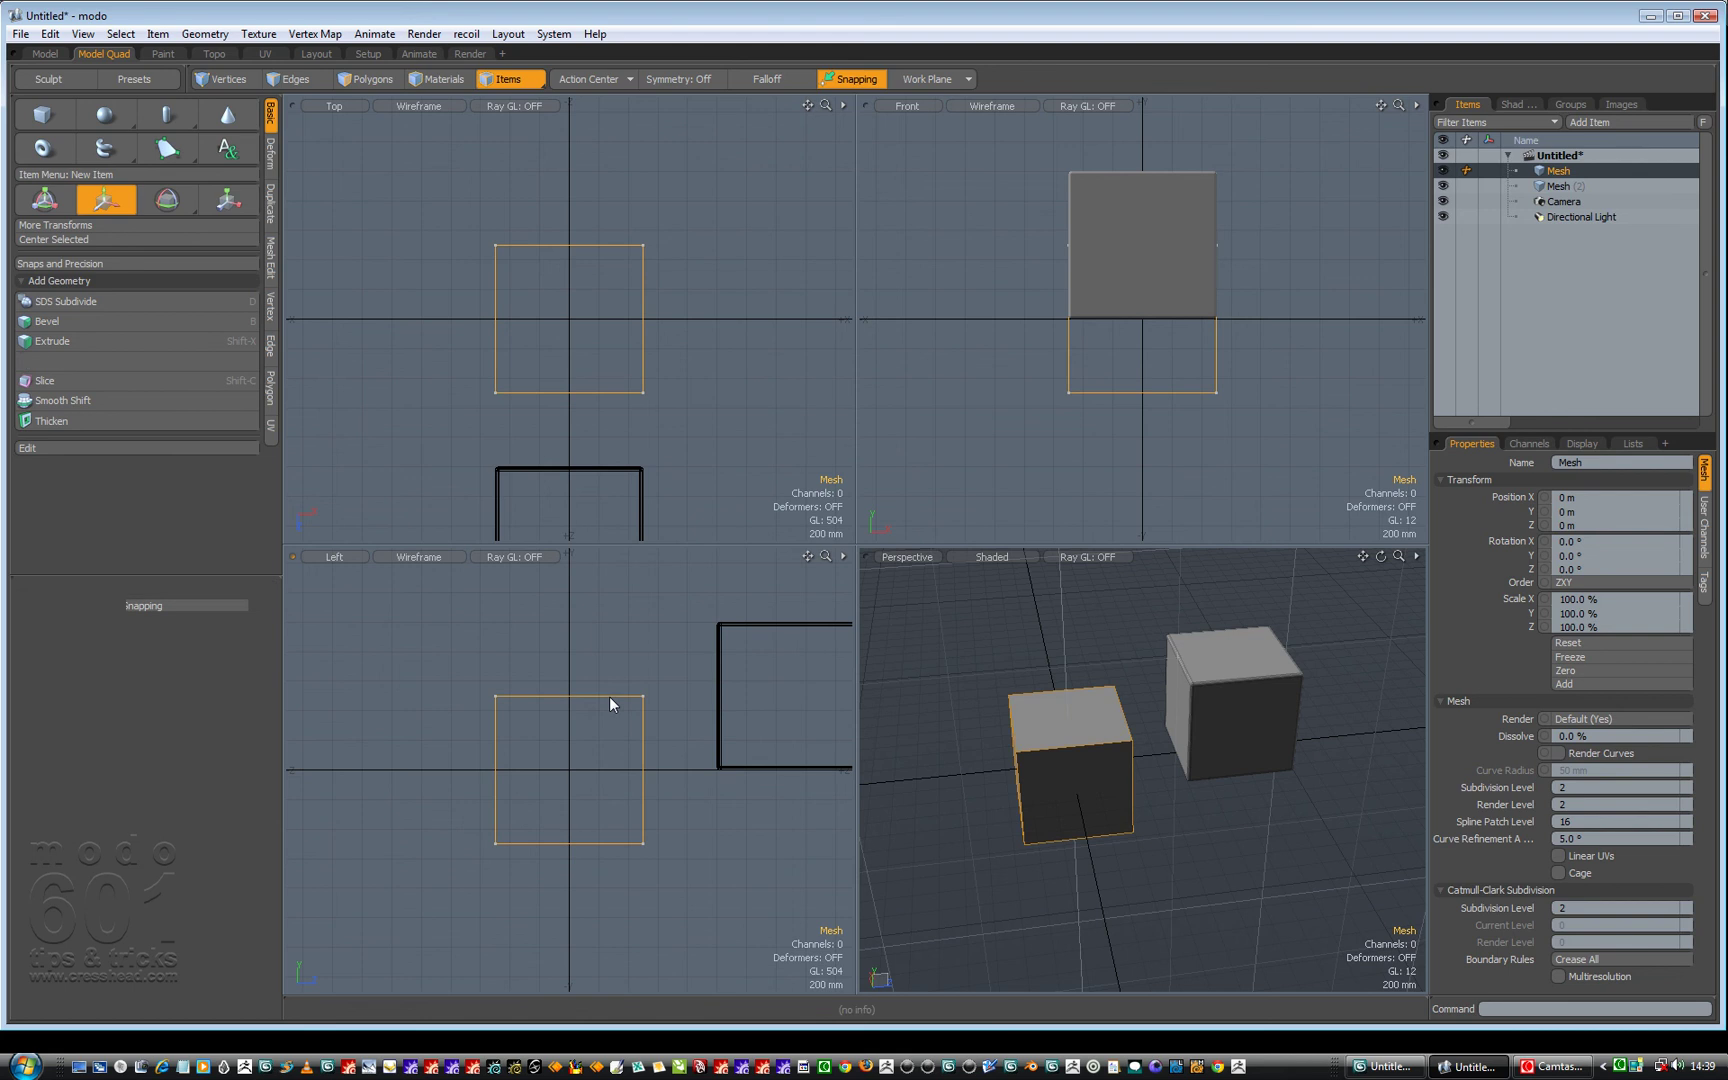
drag(571, 735, 570, 665)
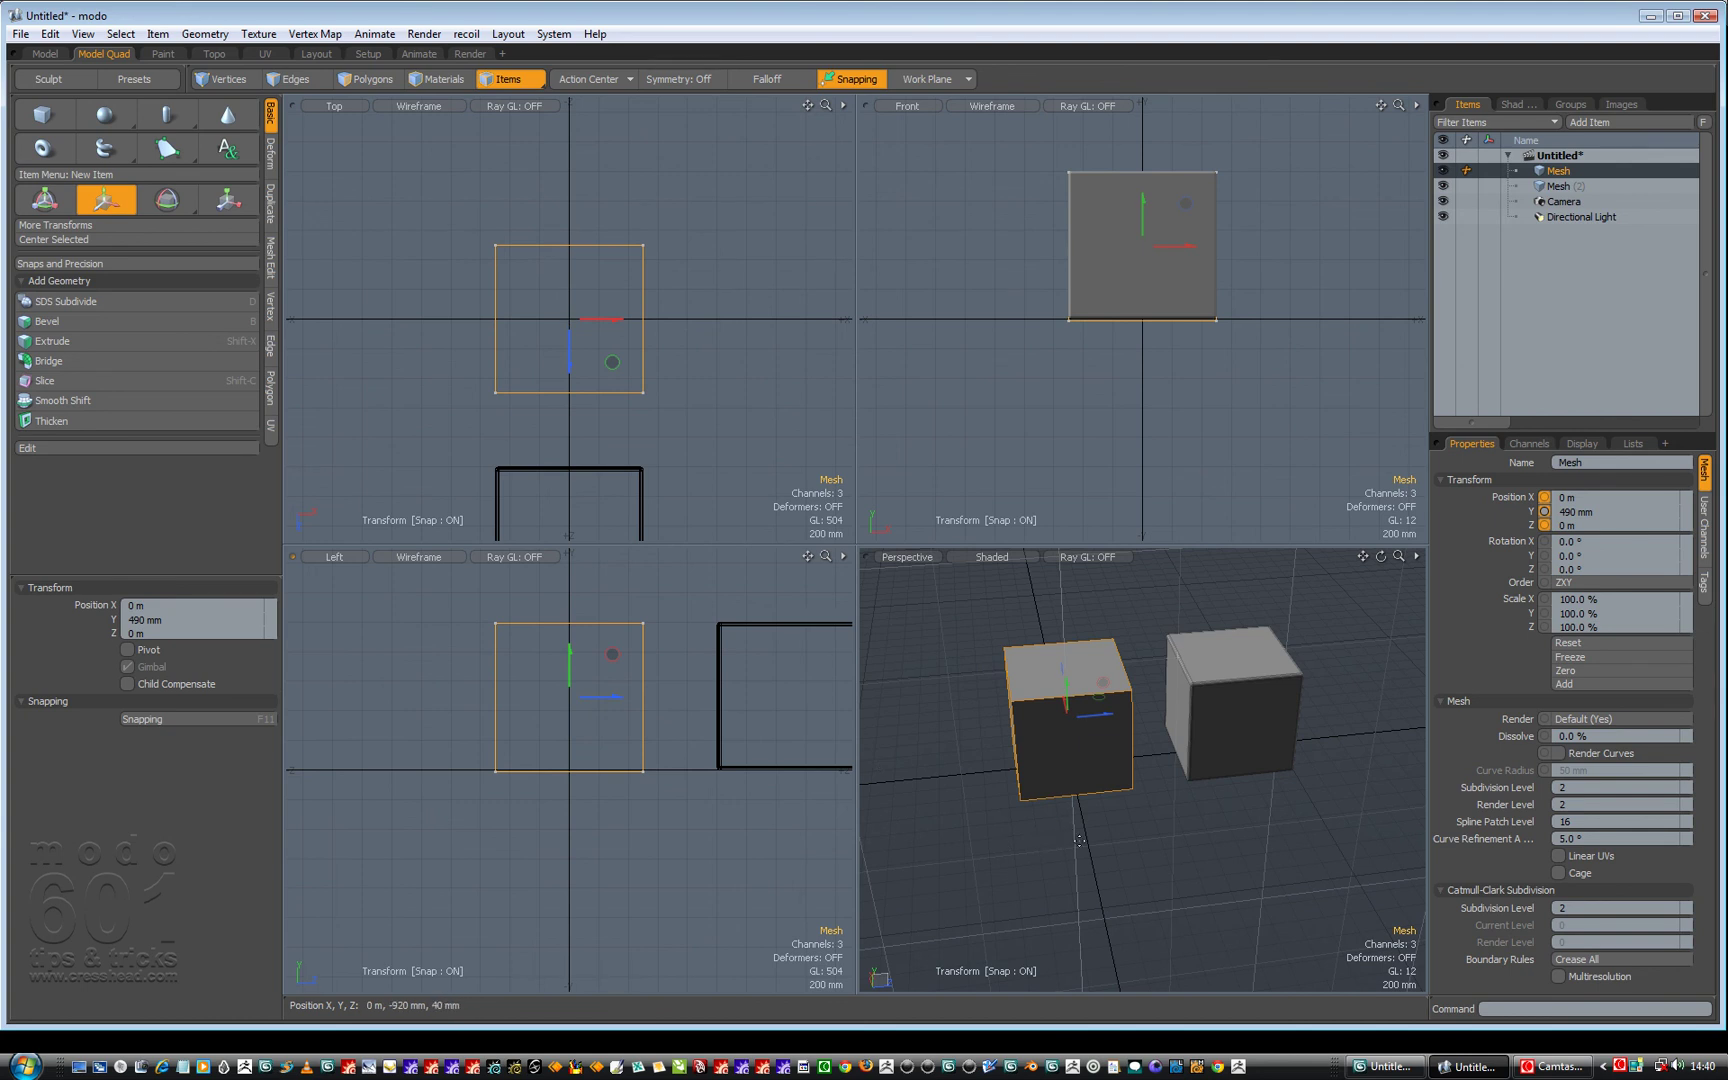
alt+drag(1177, 800, 1248, 777)
scroll(1256, 773, up, 3)
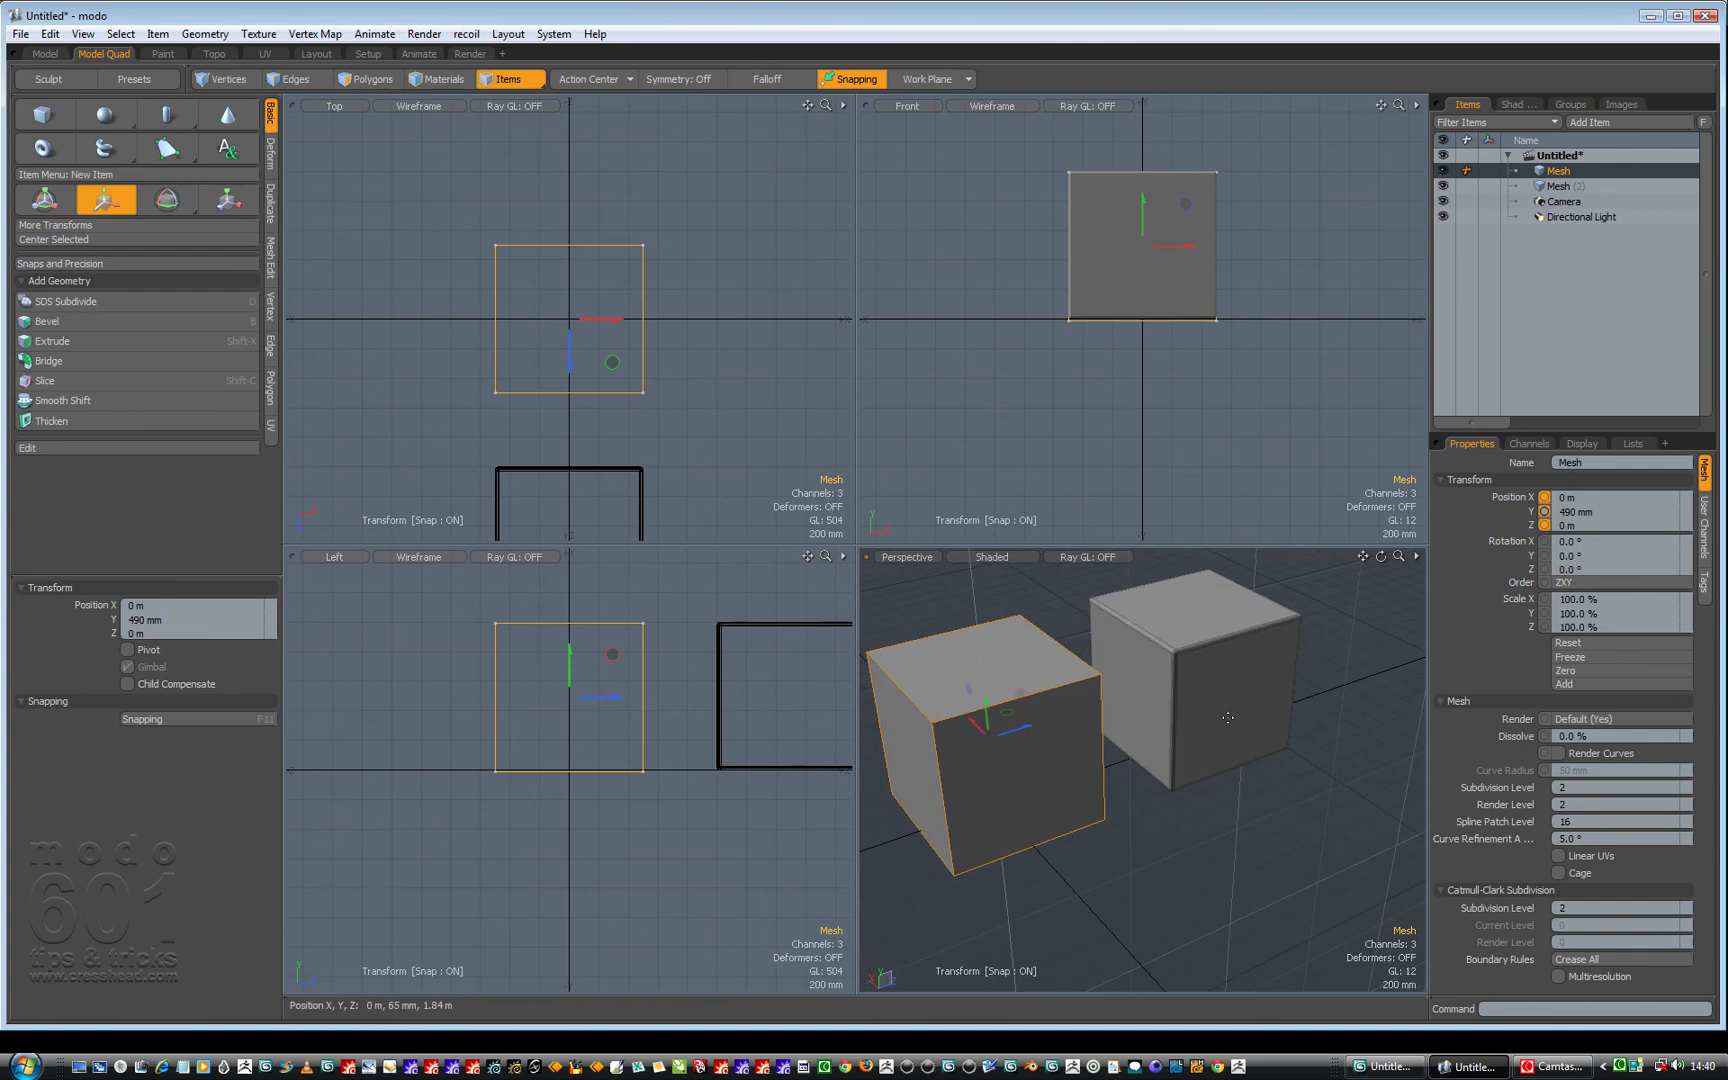
key(ctrl+space)
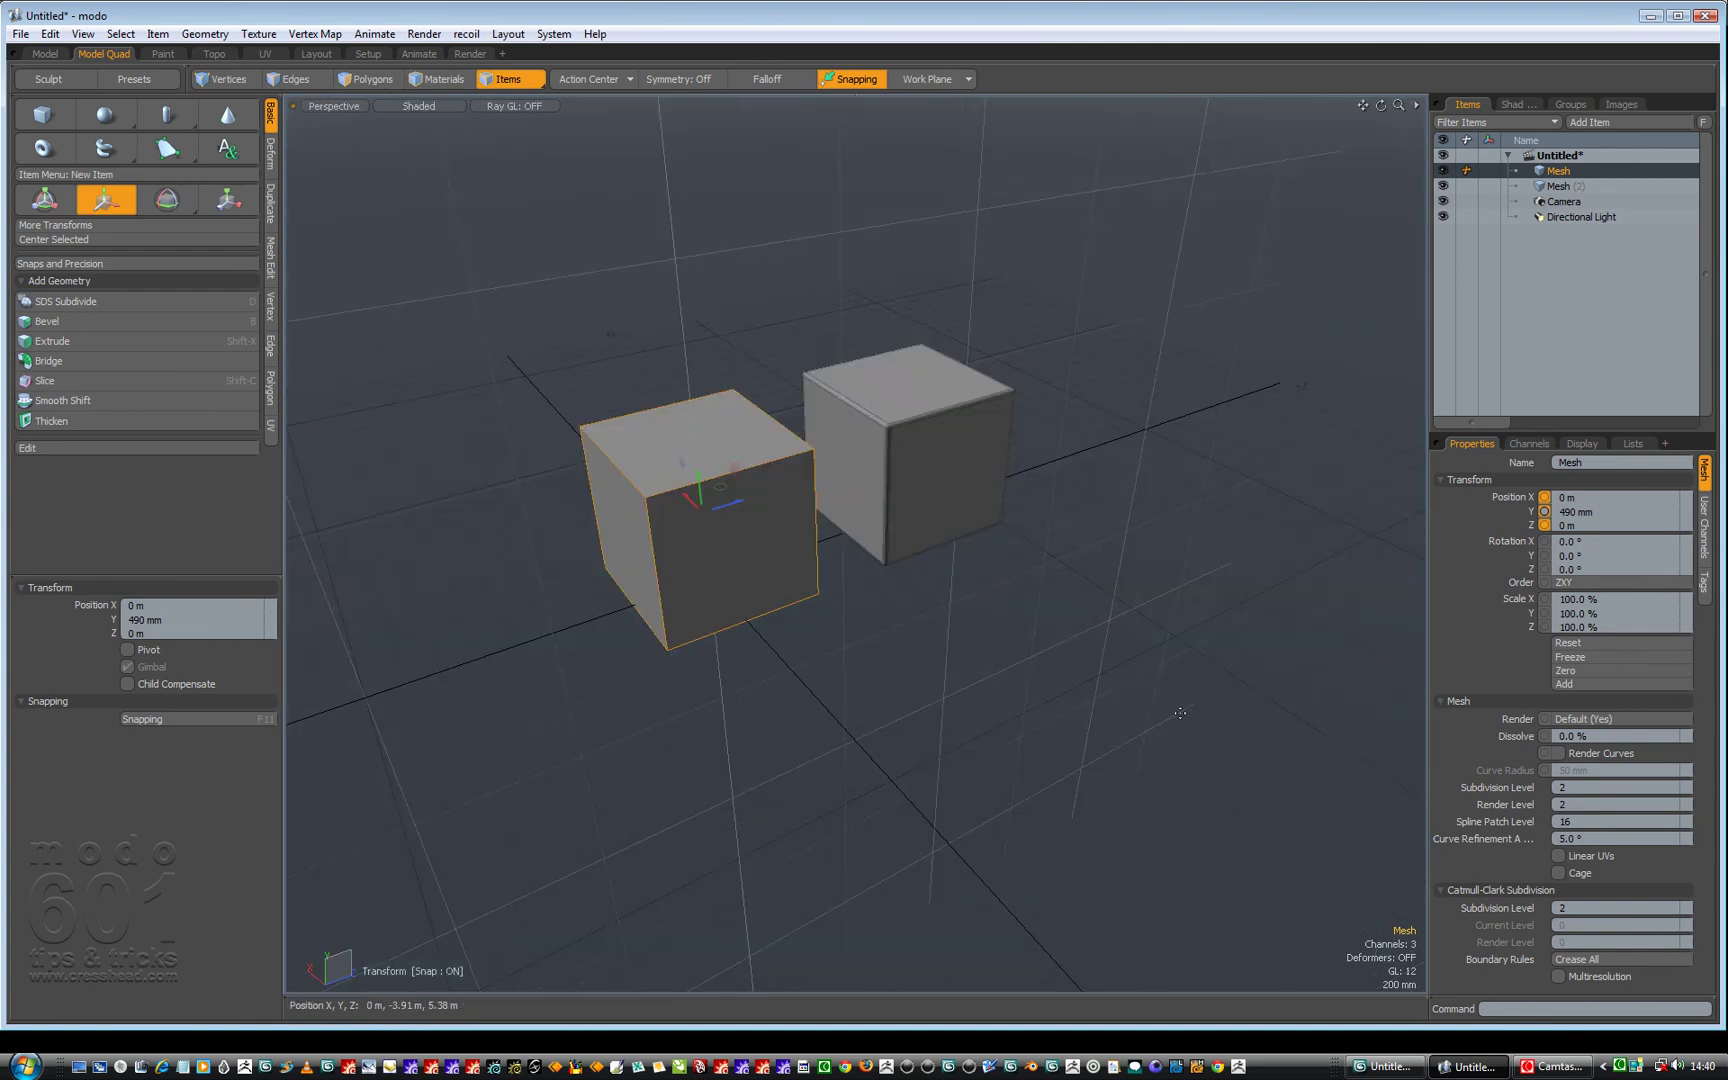
scroll(799, 624, up, 2)
alt+drag(782, 544, 820, 500)
drag(590, 463, 590, 290)
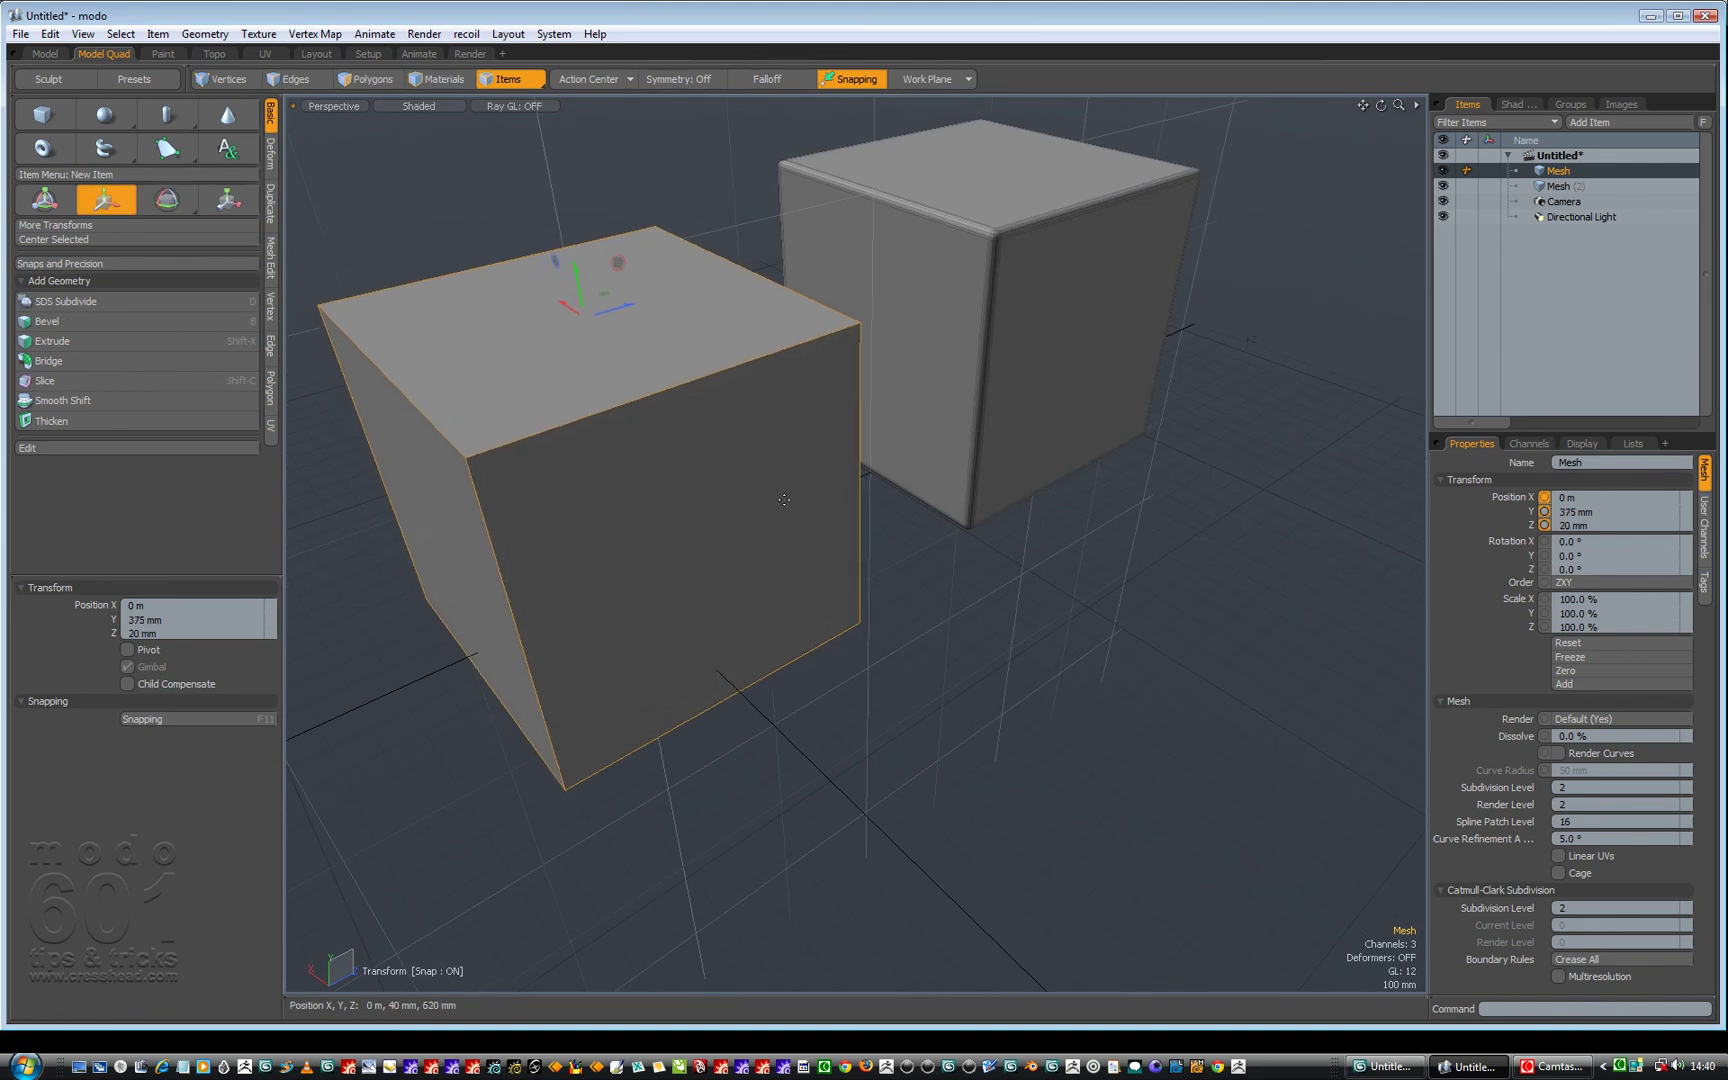
key(ctrl+z)
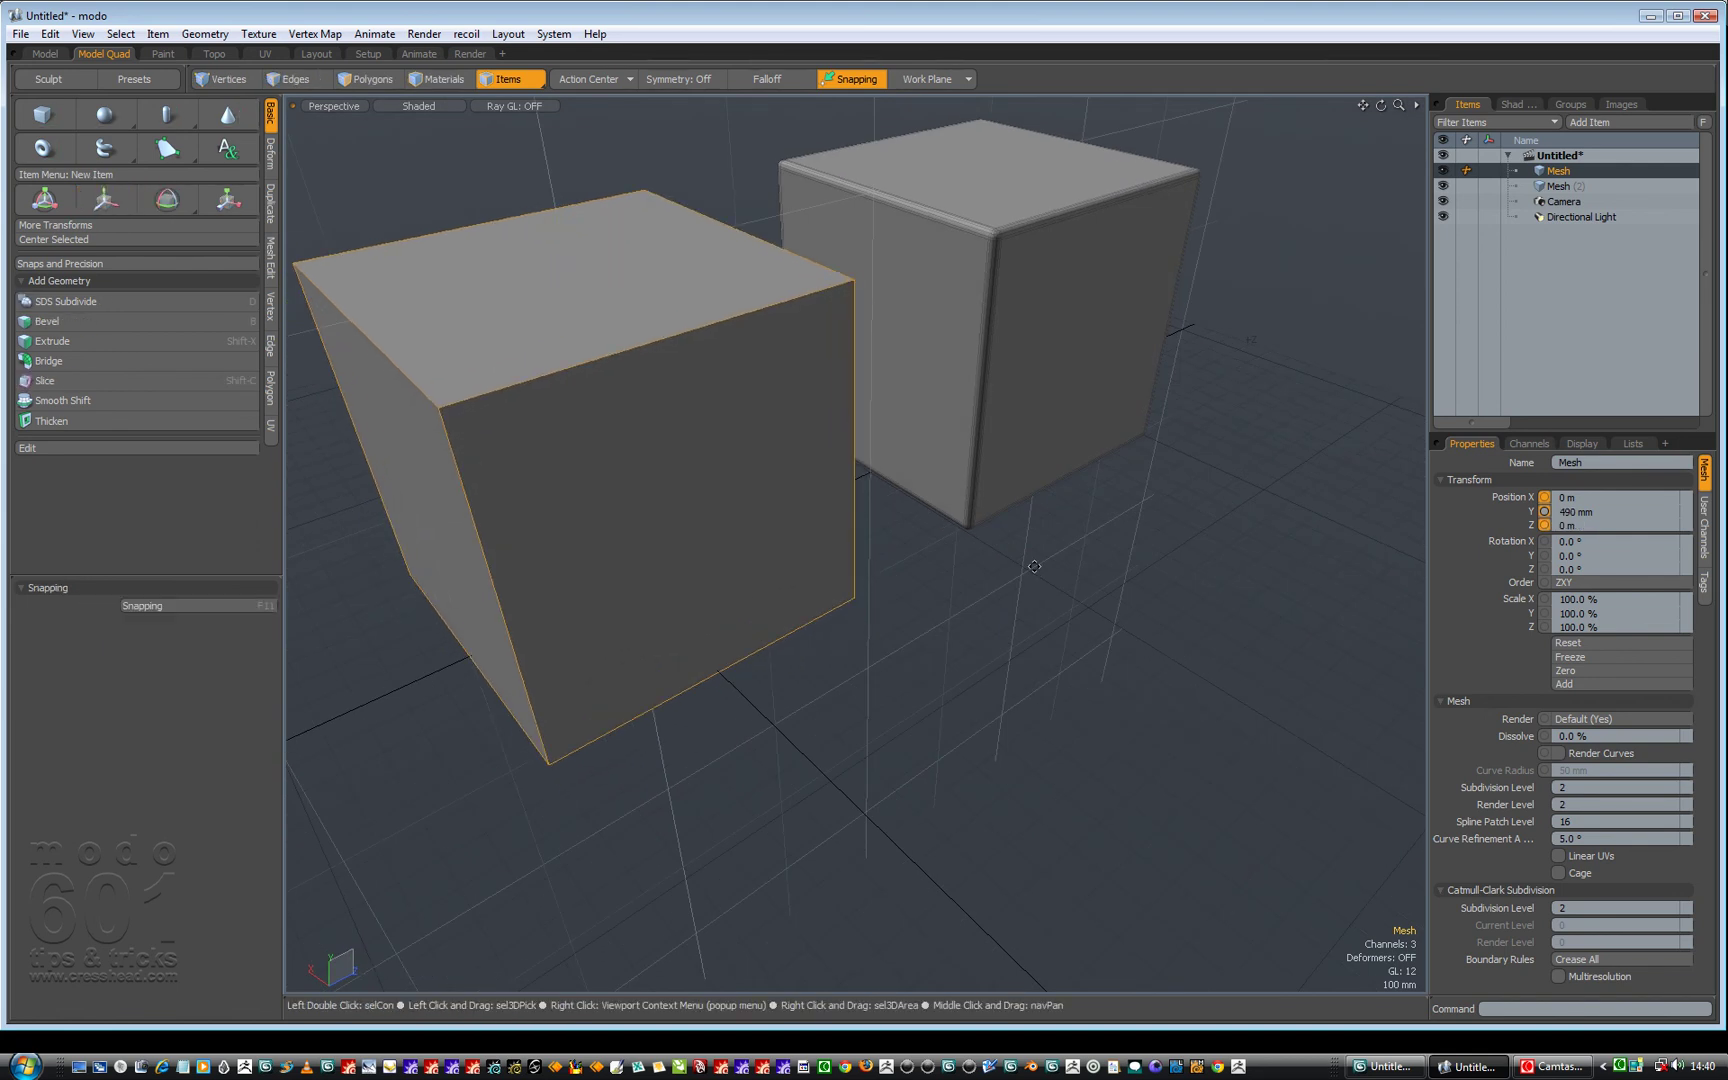
middle_drag(1031, 587, 1117, 700)
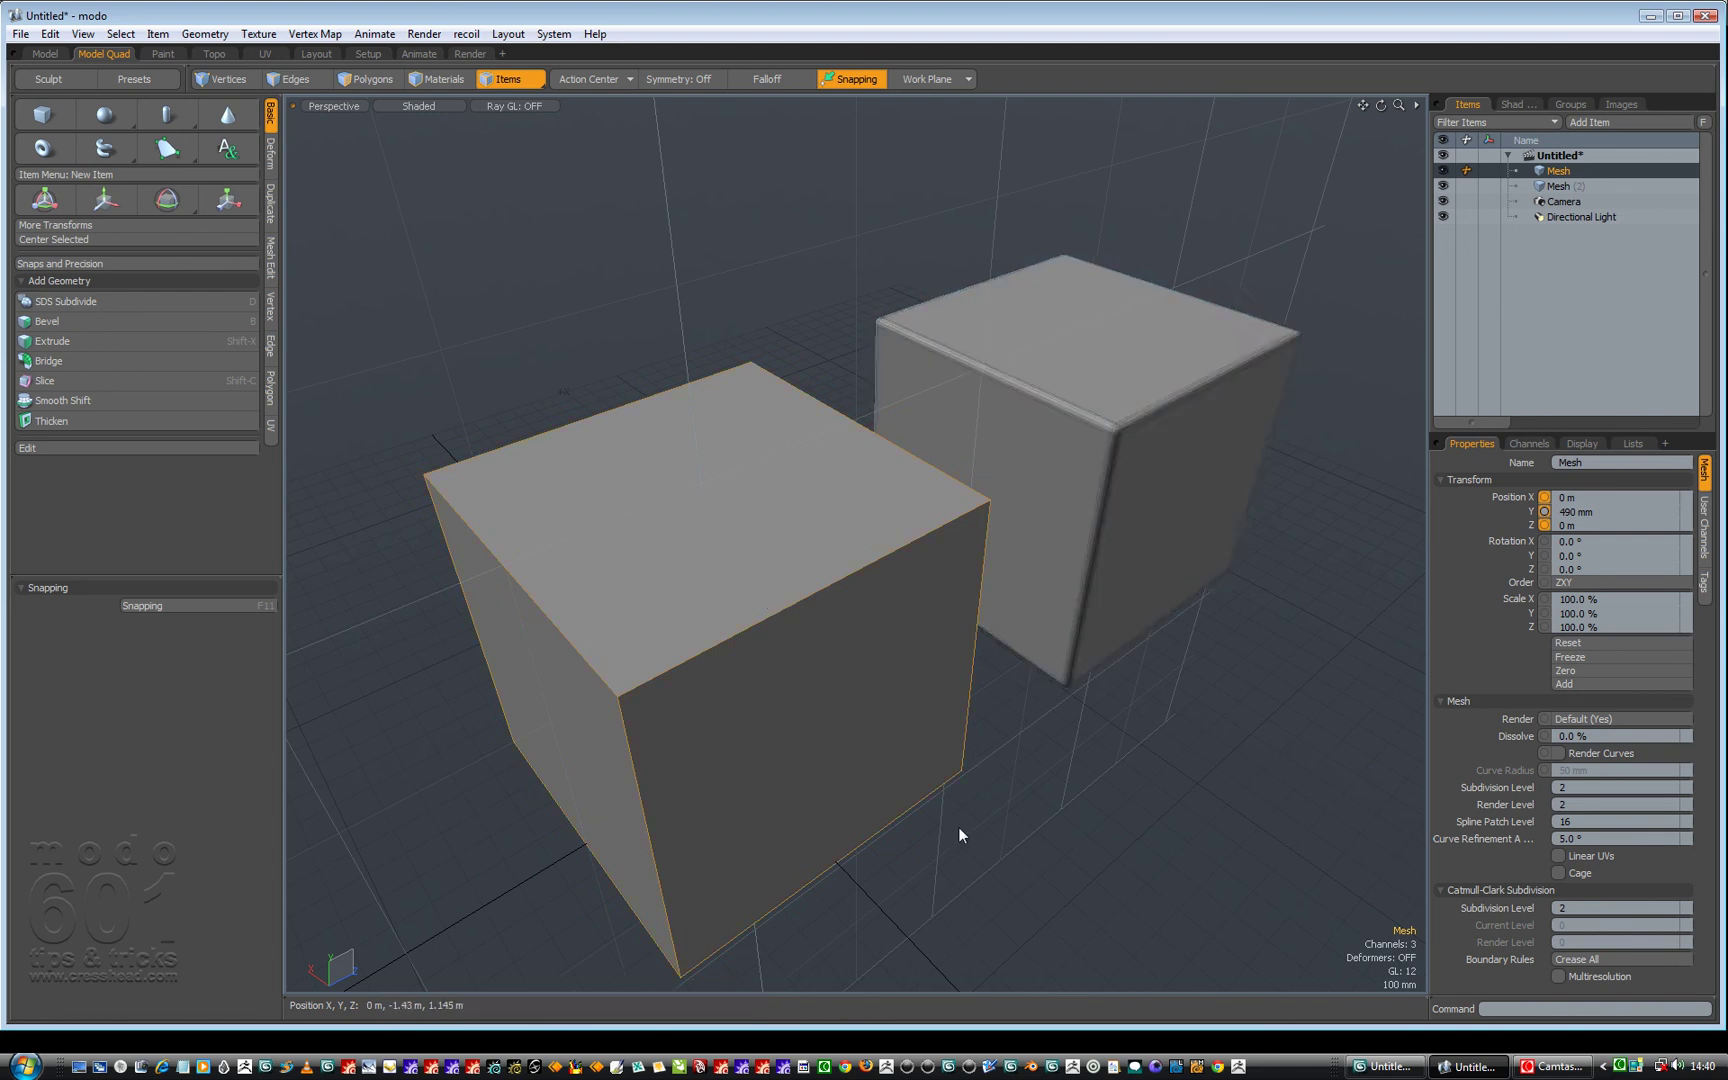
alt+drag(836, 838, 971, 790)
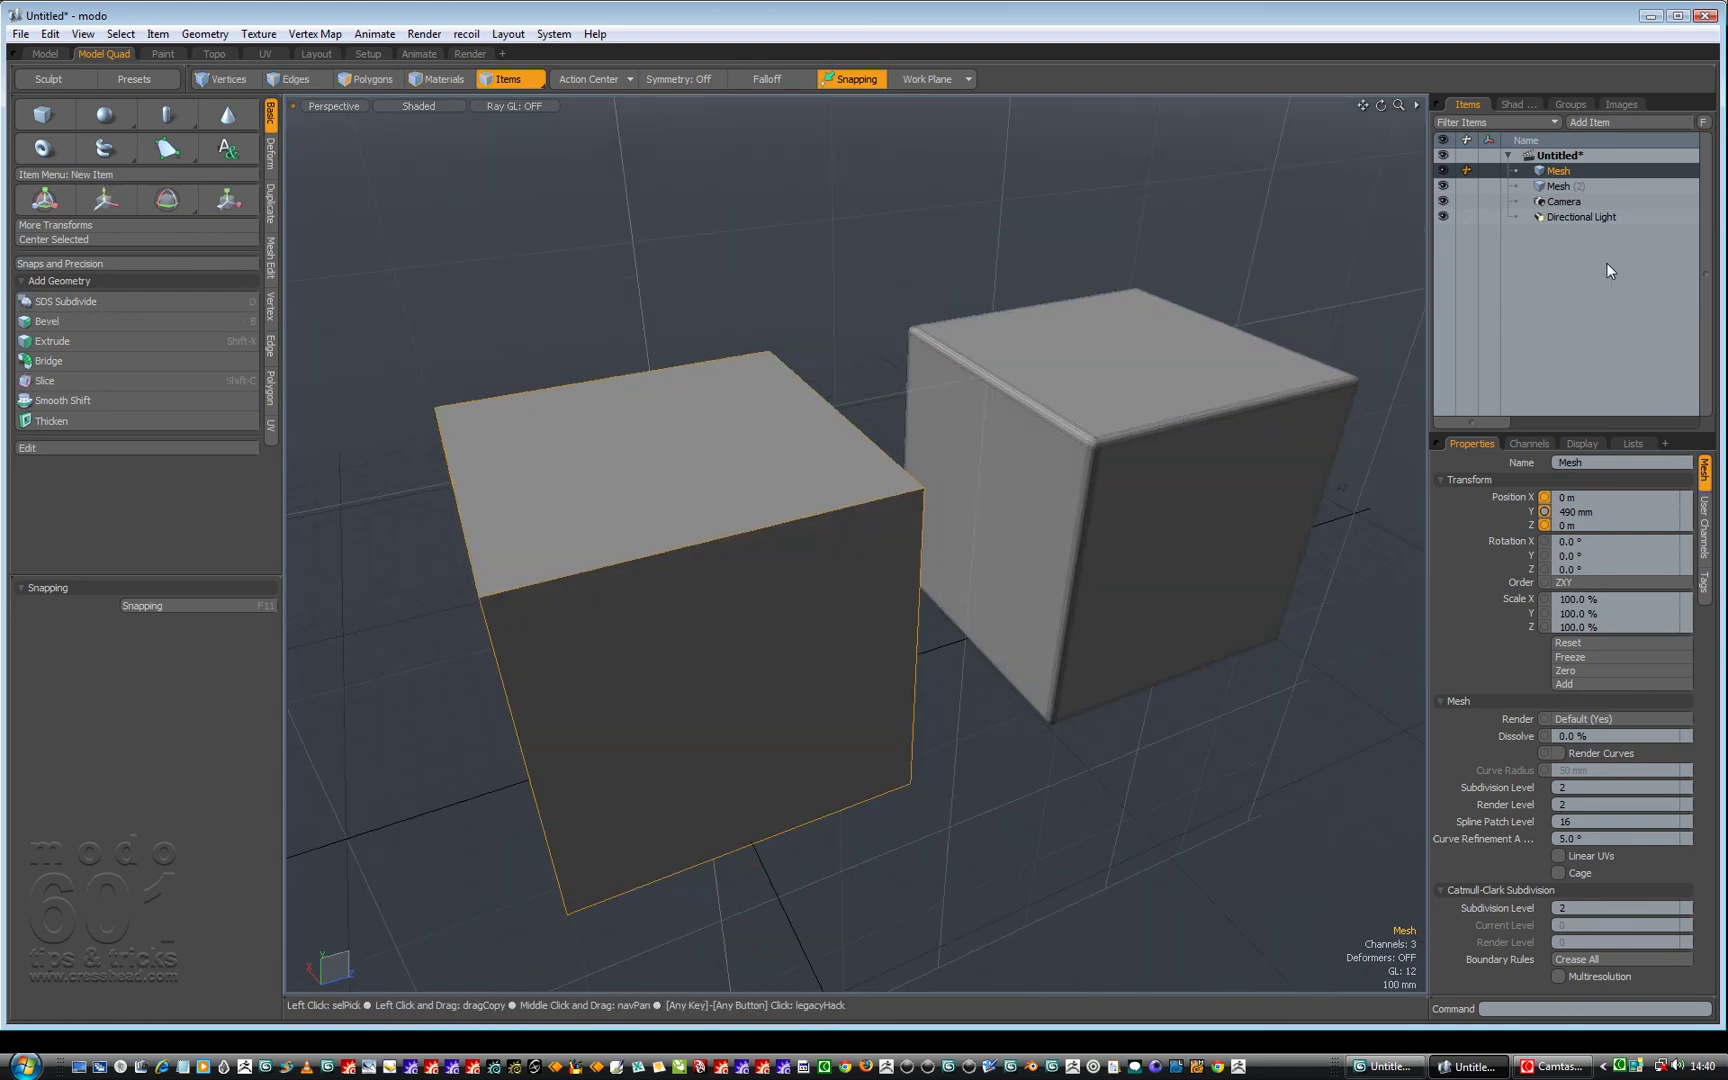
Rename the first Mesh item to 'box basic'.
double_click(1575, 171)
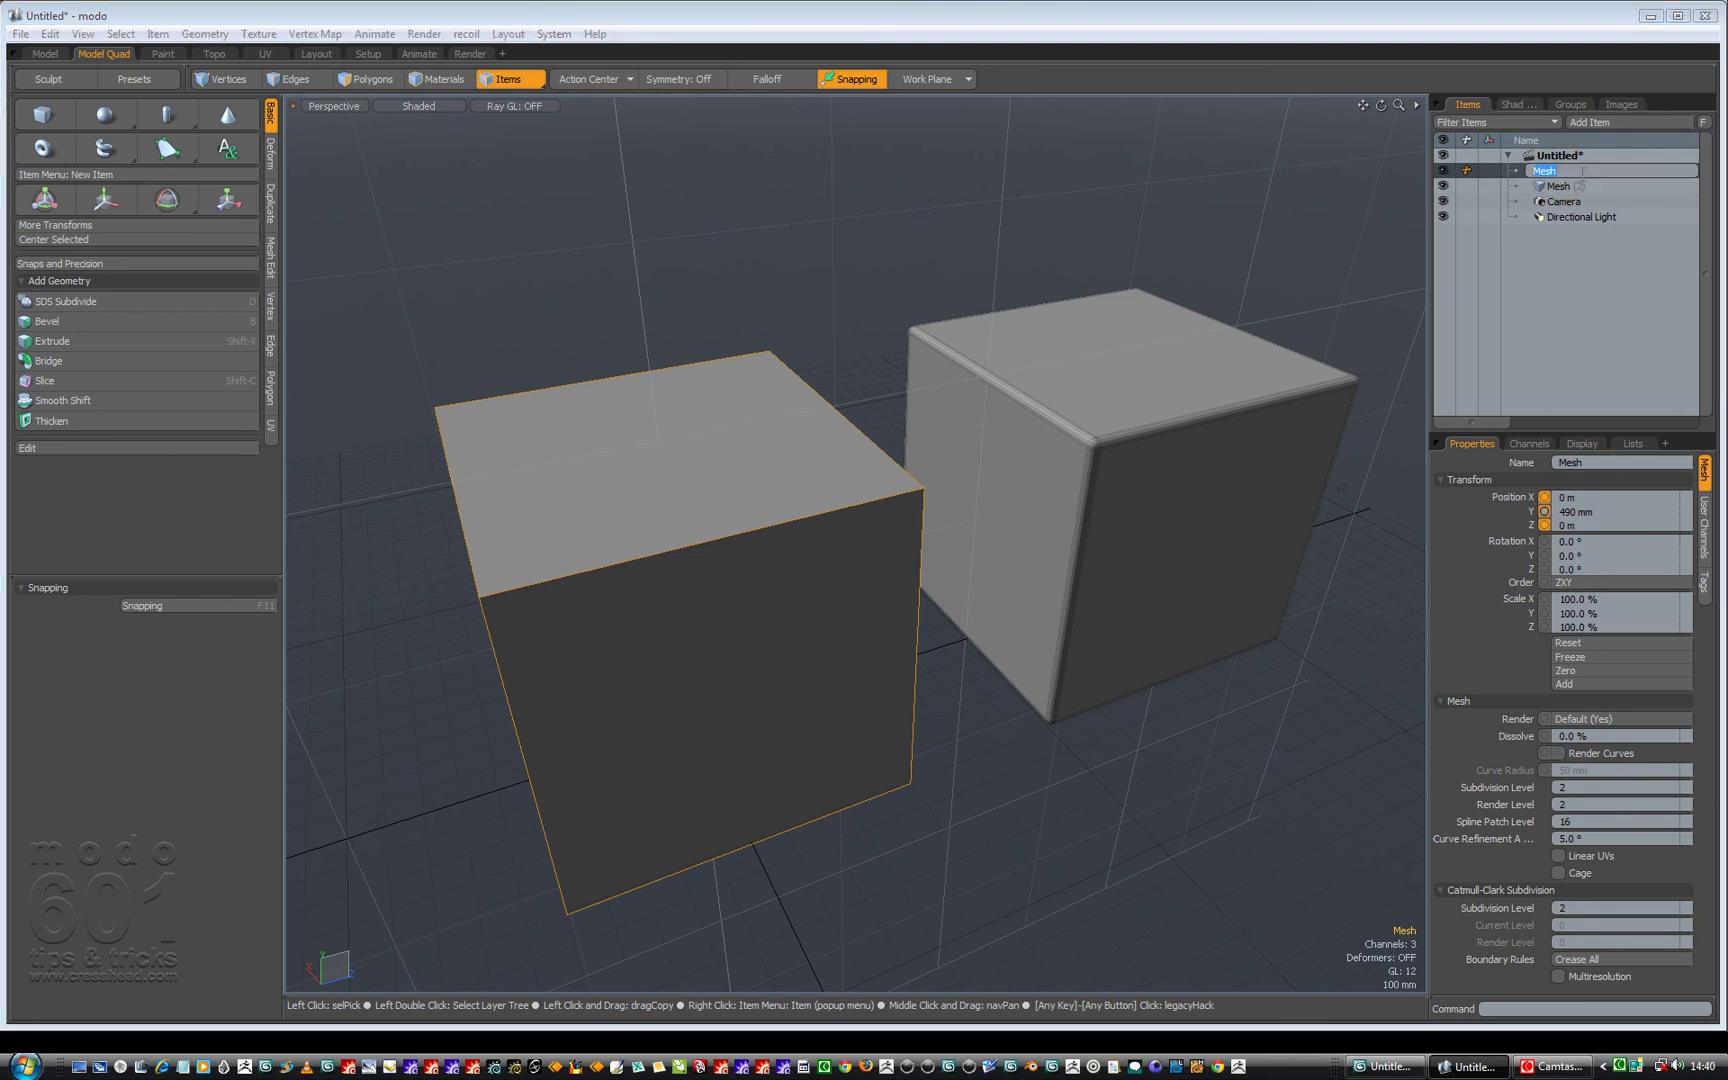
text(box basic)
key(Return)
Rename Mesh (2) to 'box chamfered'.
click(1565, 187)
double_click(1575, 188)
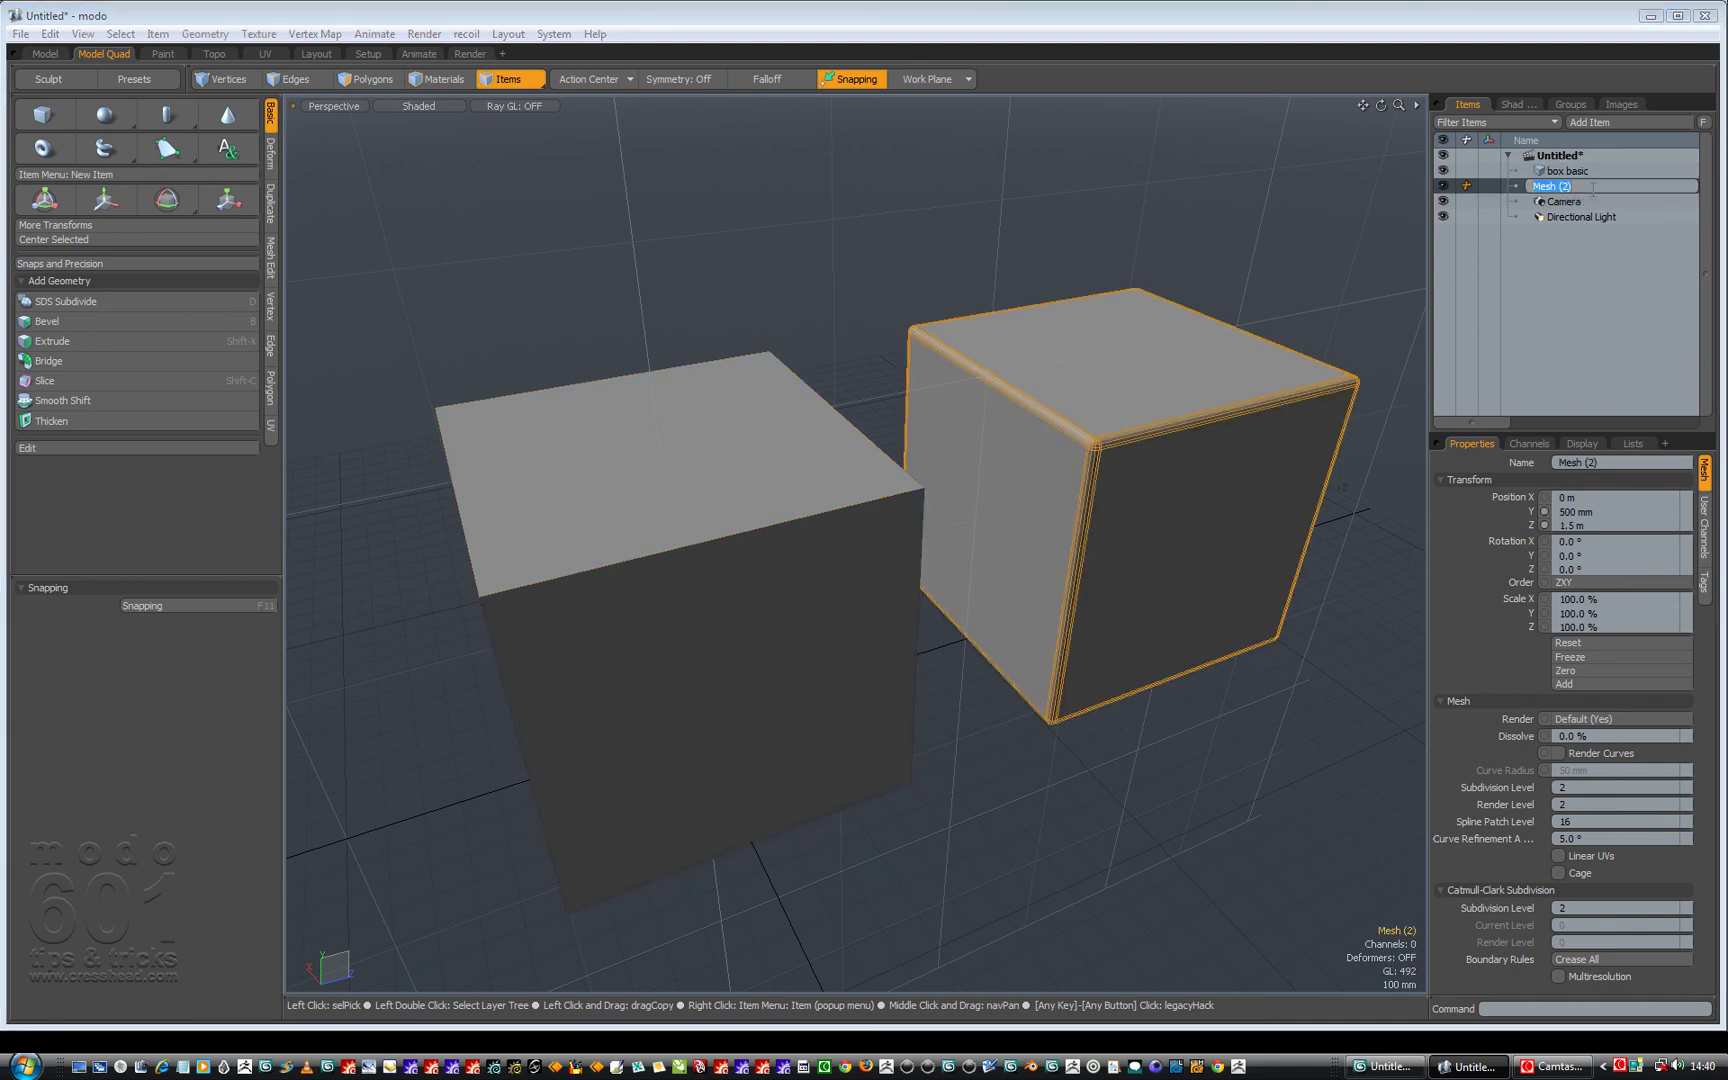
text(box chamfered)
key(Return)
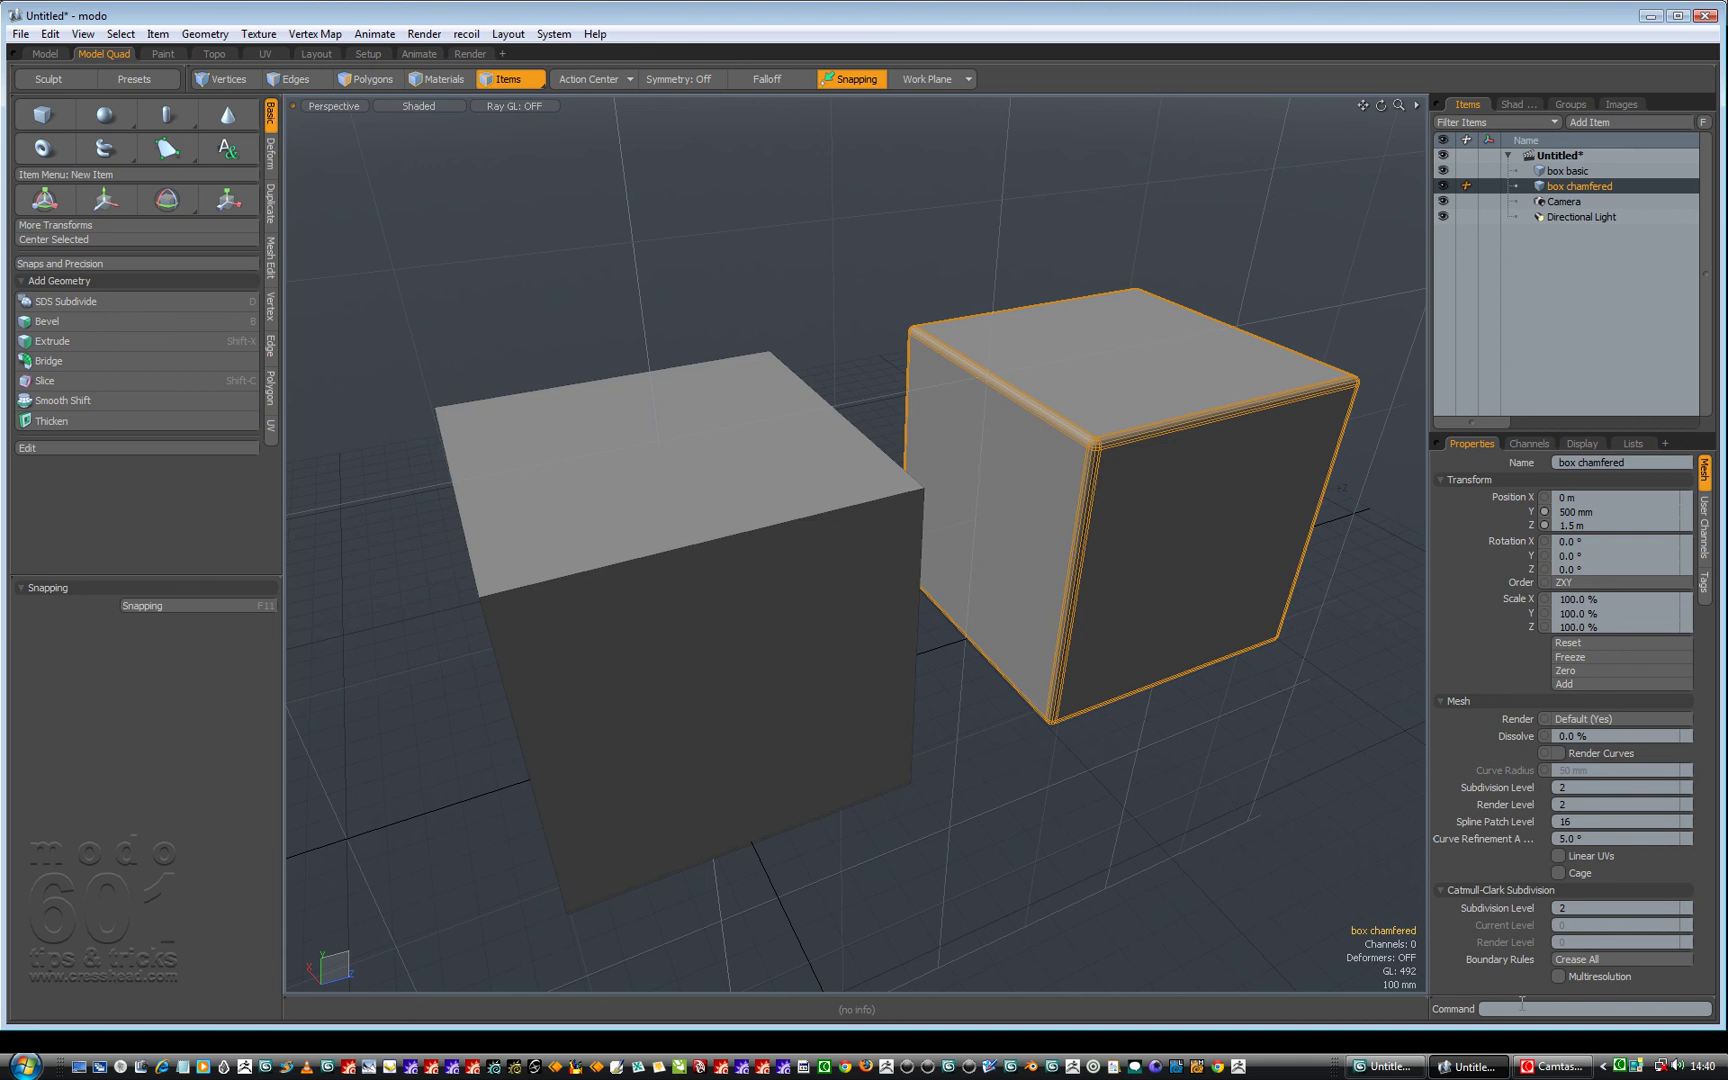
click(1555, 1066)
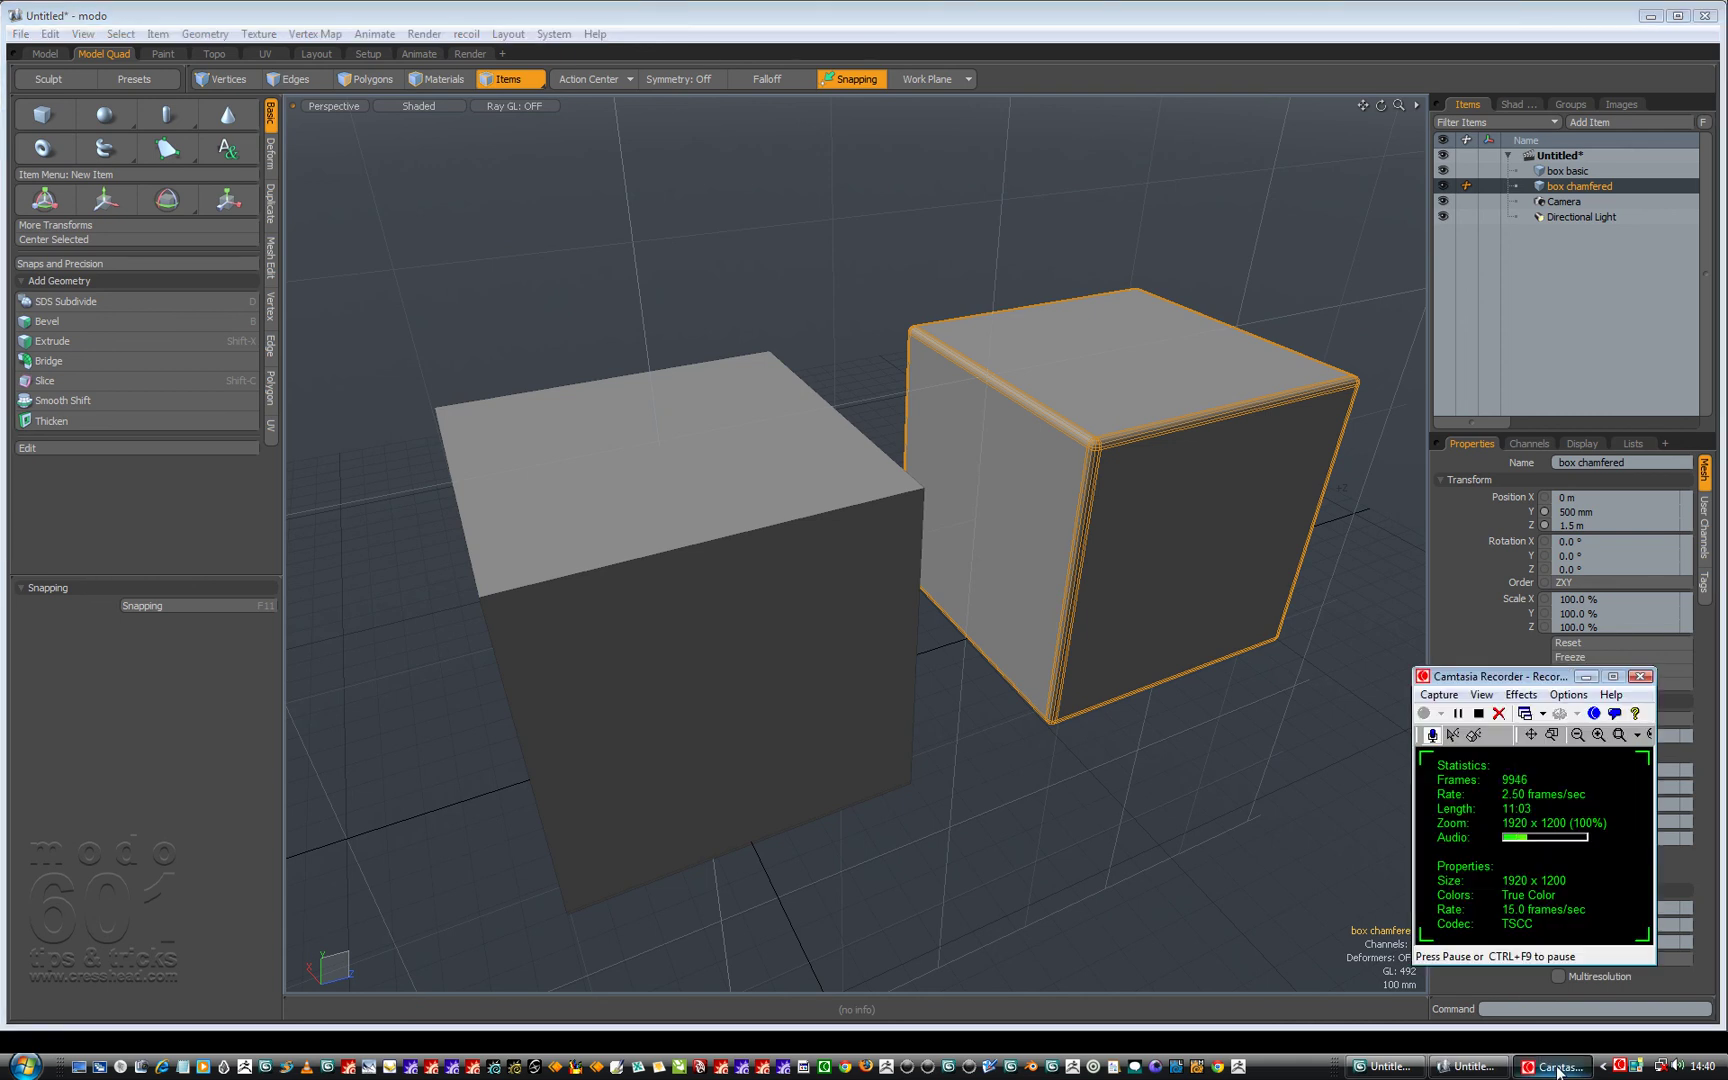
click(1586, 677)
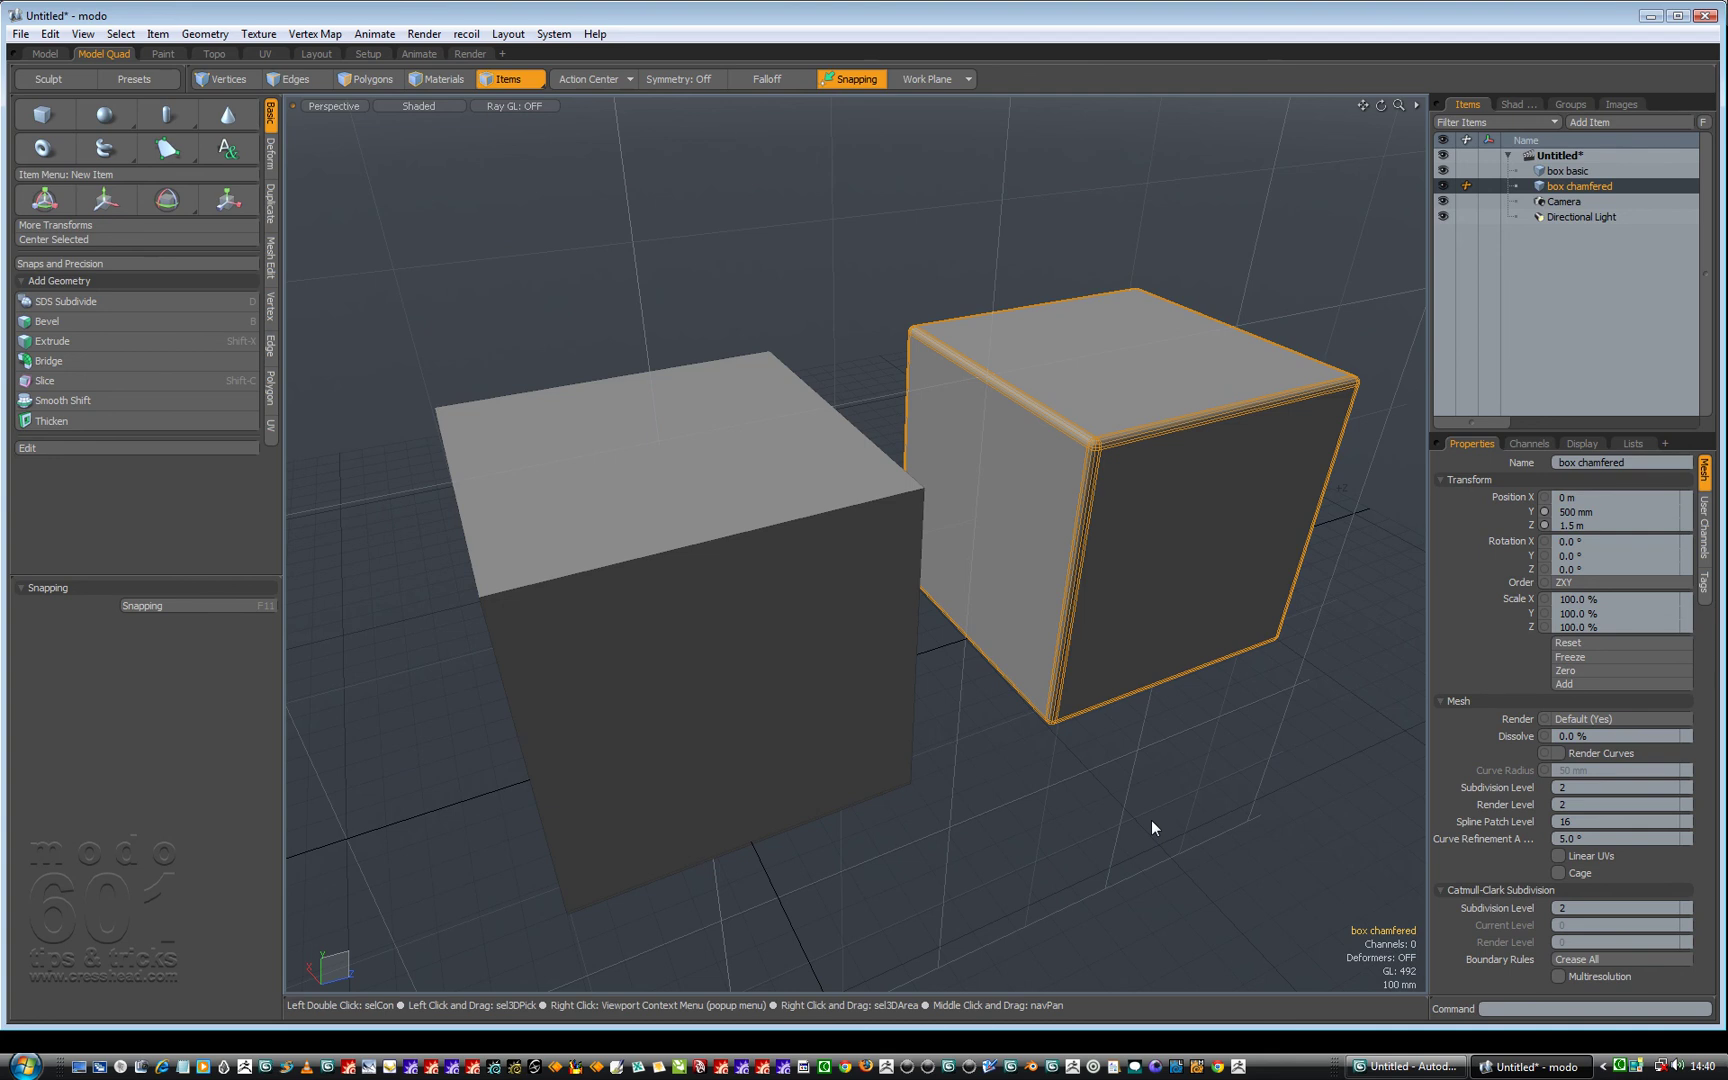
click(1624, 1067)
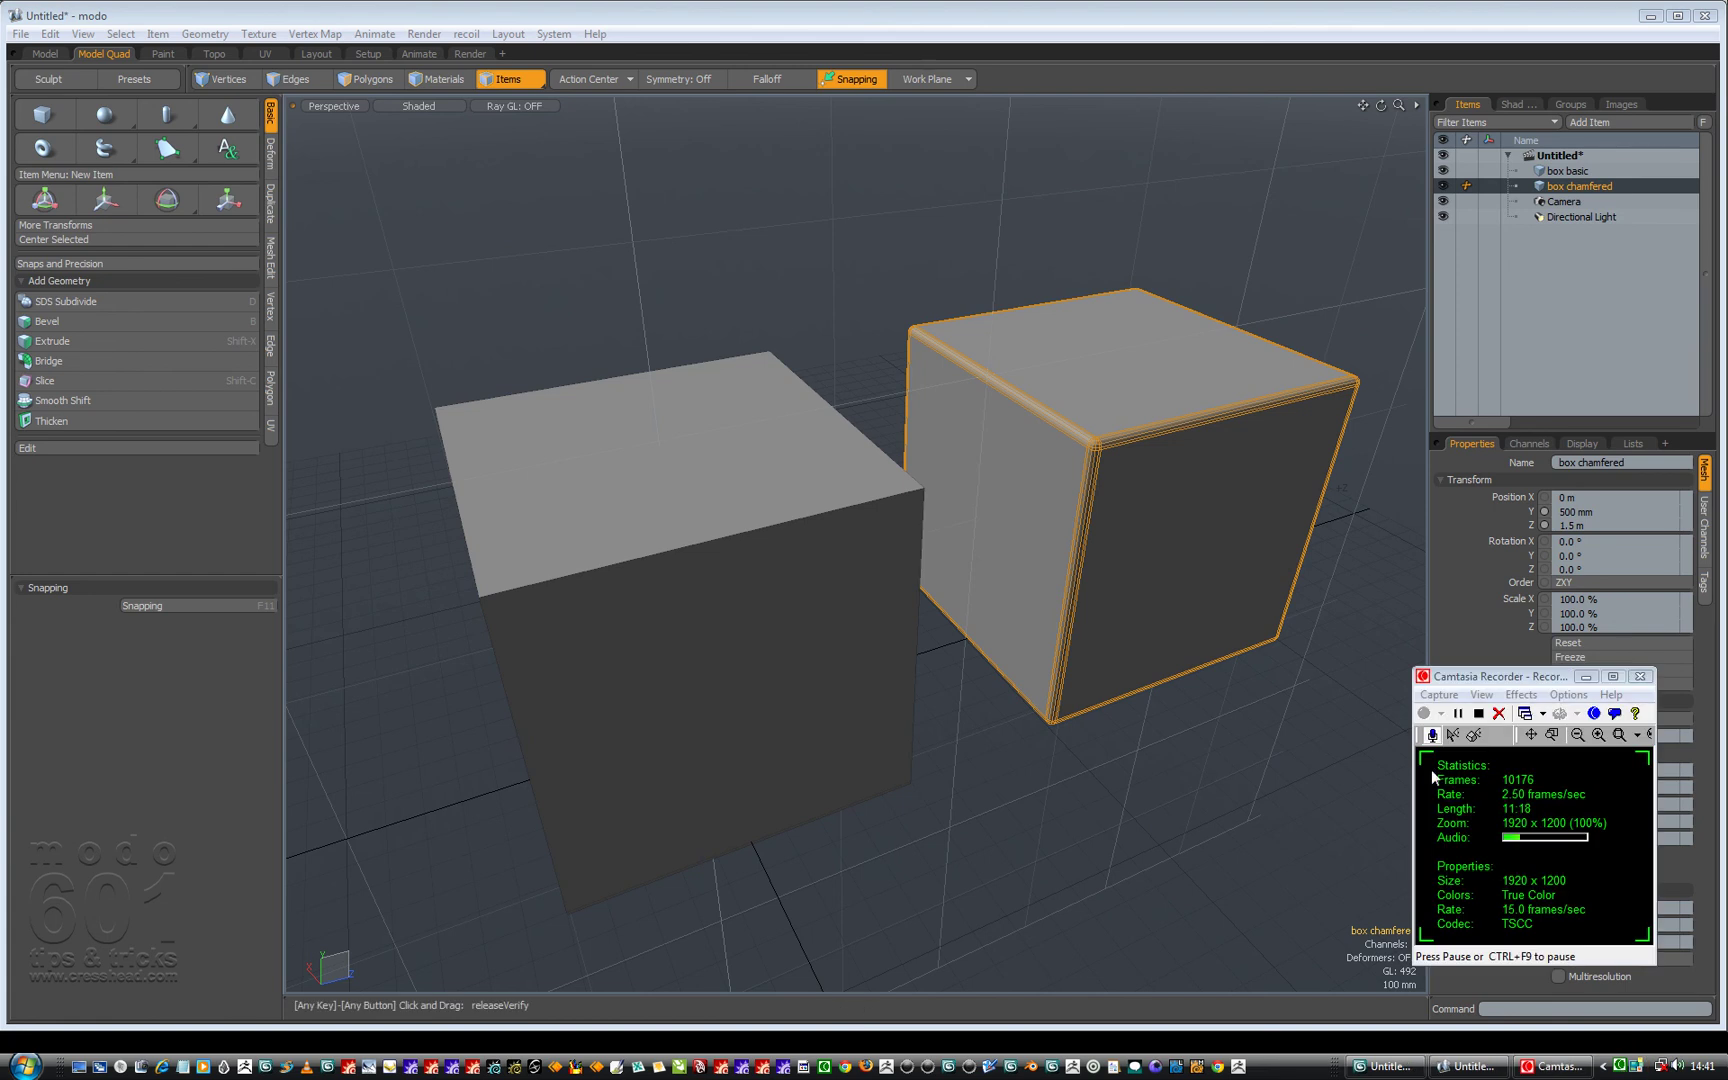